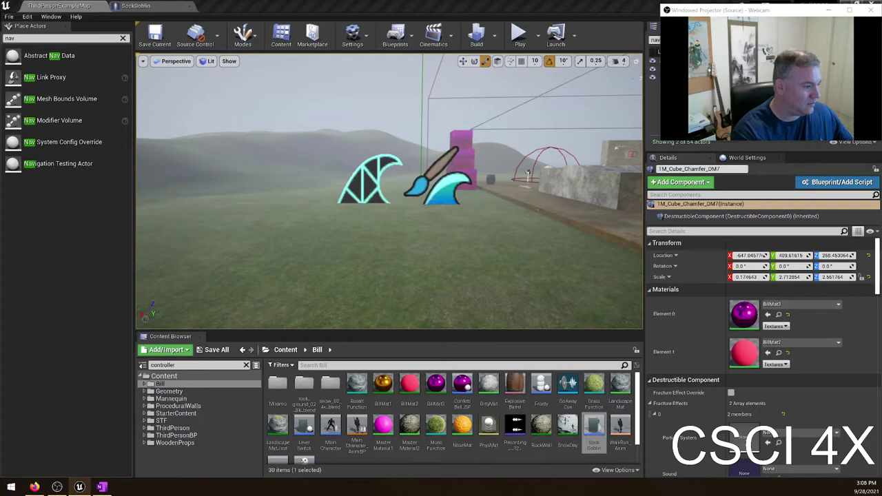
pyautogui.moveTo(392, 160); pyautogui.dragTo(158, 179, button='right')
pyautogui.press('w')
pyautogui.press('w')
pyautogui.press('w')
pyautogui.press('s')
pyautogui.moveTo(403, 191); pyautogui.dragTo(350, 148)
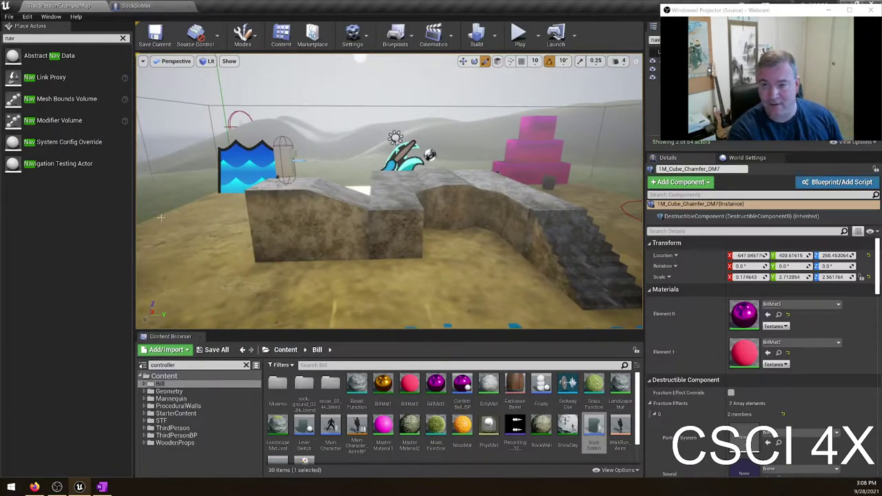
# - Switch to the Epic Games Launcher, check the marketplace's free content categories, and open the Procedural Spline Walls System page from the vault
pyautogui.hotkey('alt', 'Tab')
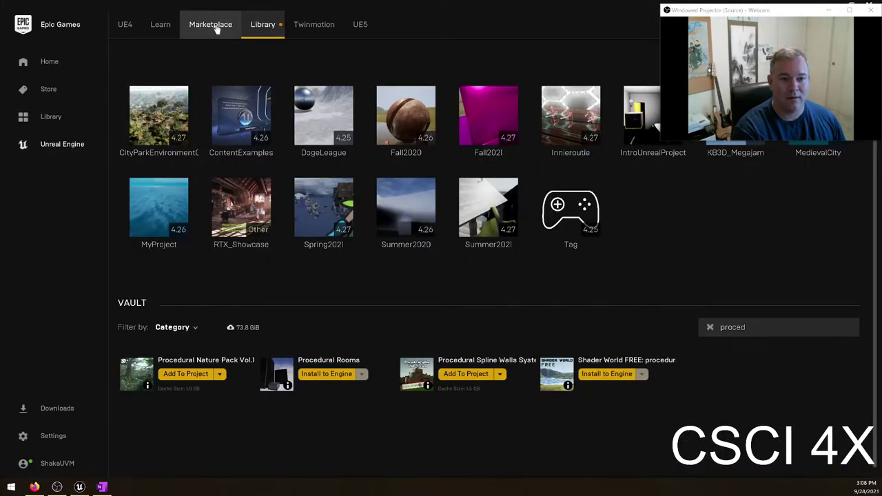
pyautogui.moveTo(430, 194)
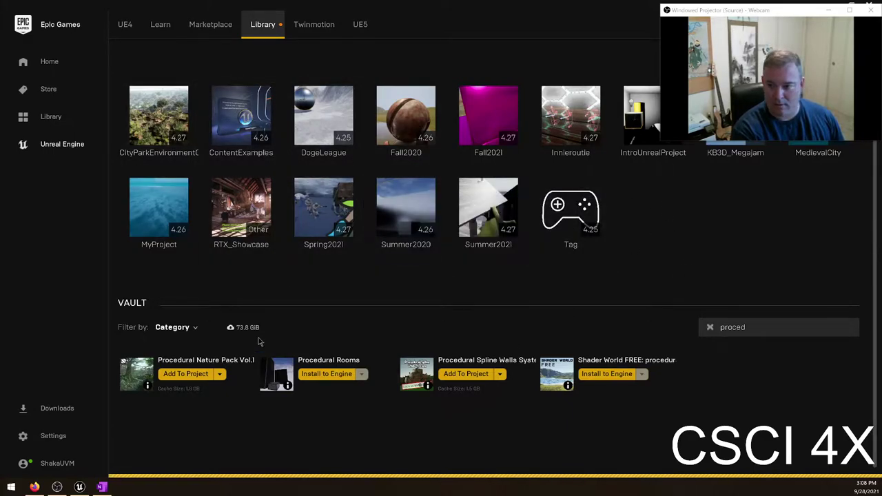
pyautogui.click(460, 361)
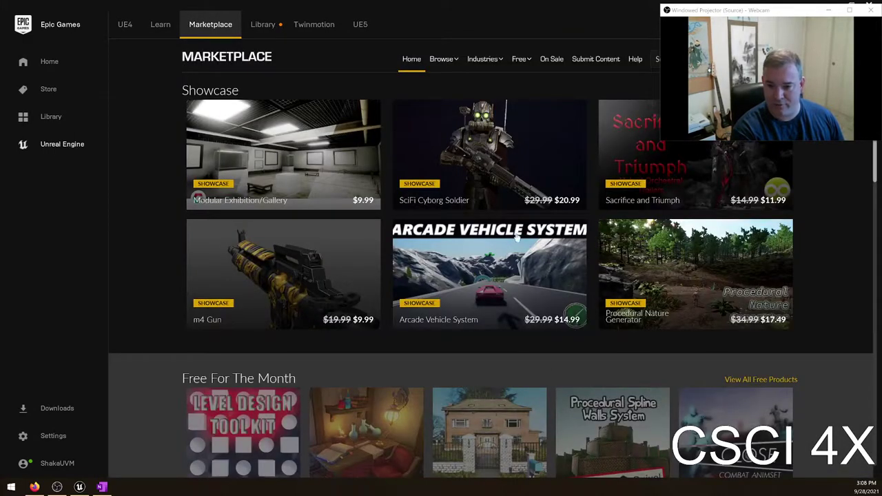
pyautogui.moveTo(518, 64)
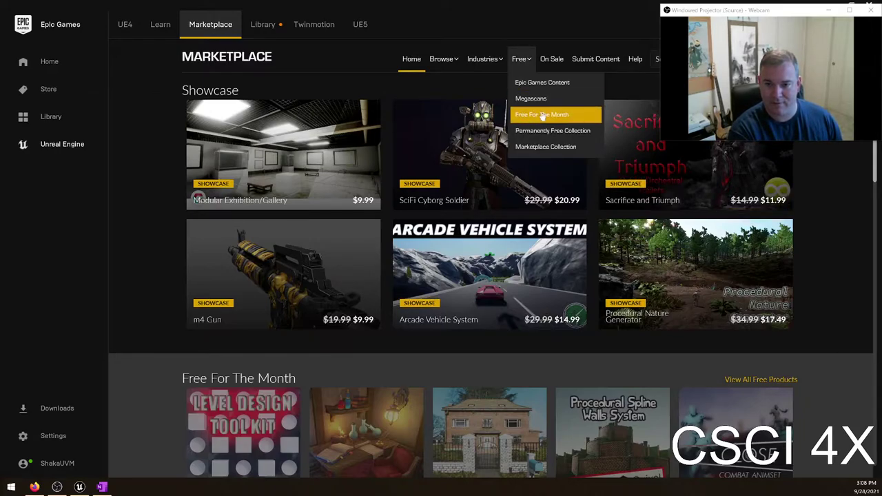
pyautogui.click(273, 28)
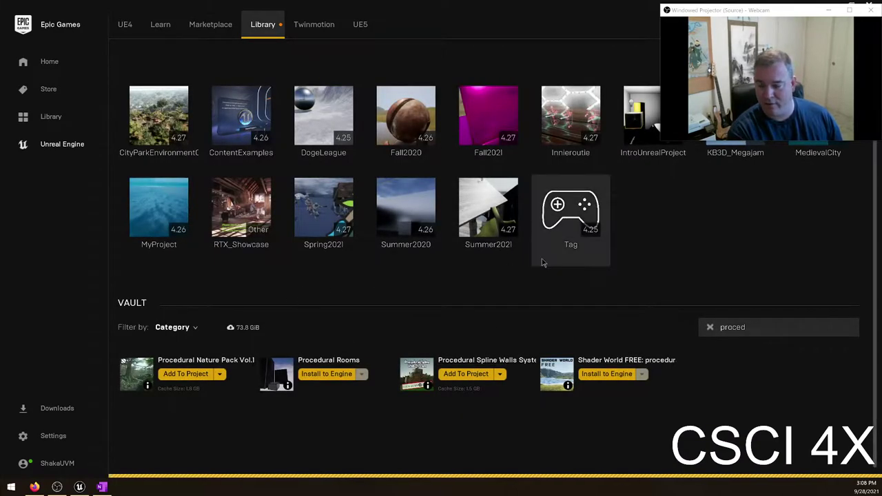
pyautogui.moveTo(327, 239)
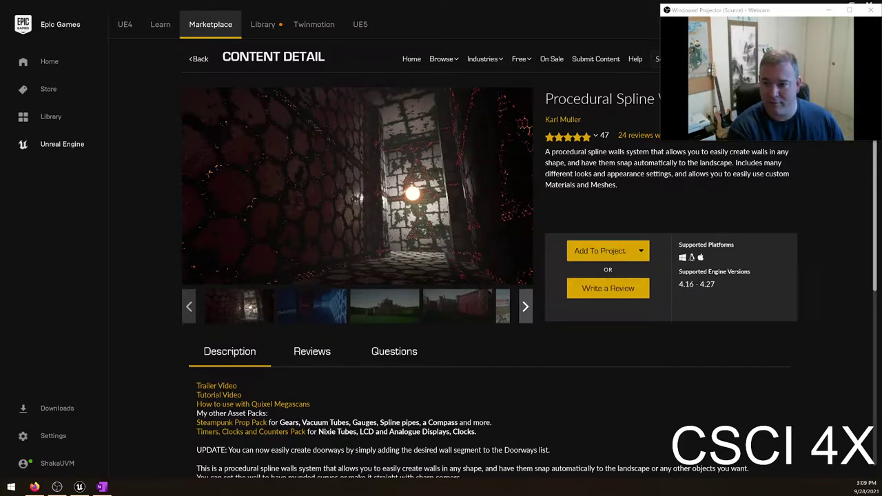
# - Close OneNote while the webcam projector window is minimized, and restore that window
pyautogui.click(828, 10)
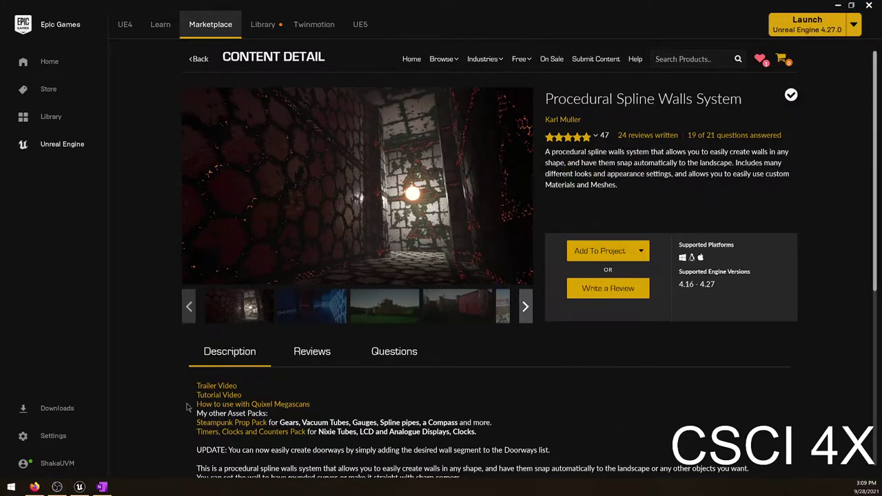
pyautogui.rightClick(114, 491)
pyautogui.click(102, 486)
pyautogui.rightClick(103, 485)
pyautogui.click(83, 469)
pyautogui.click(58, 487)
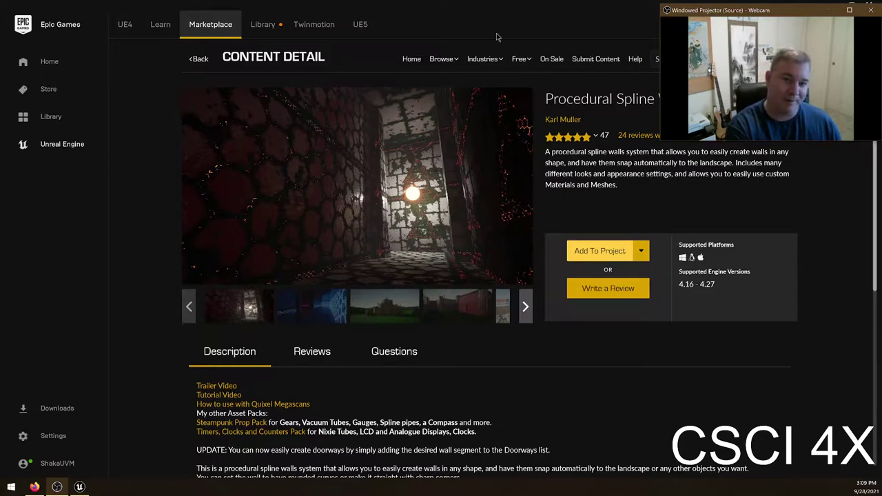
# - Return the launcher to the library, switch to Unreal Editor, and open the Blueprints folder inside ProceduralWalls
pyautogui.click(270, 26)
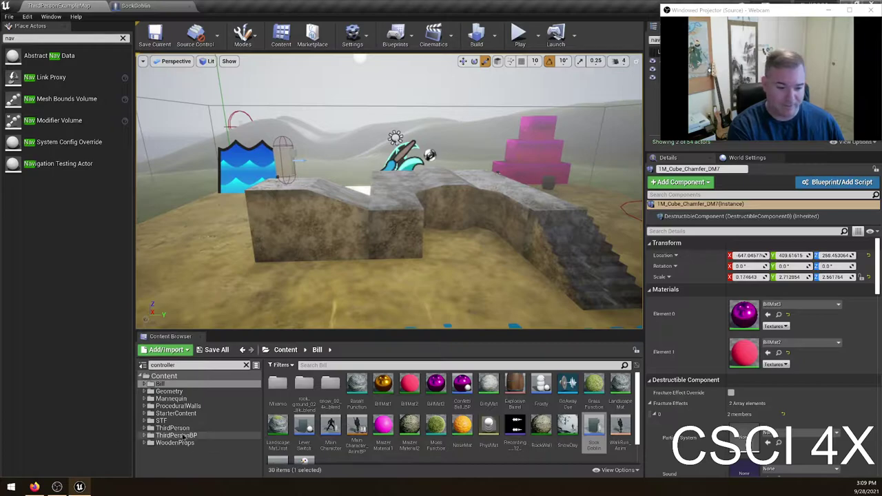
pyautogui.click(174, 443)
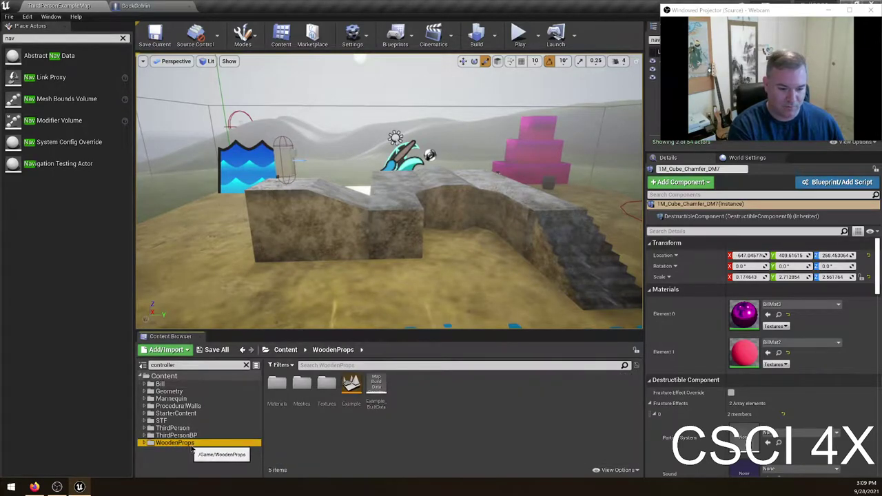
pyautogui.click(224, 407)
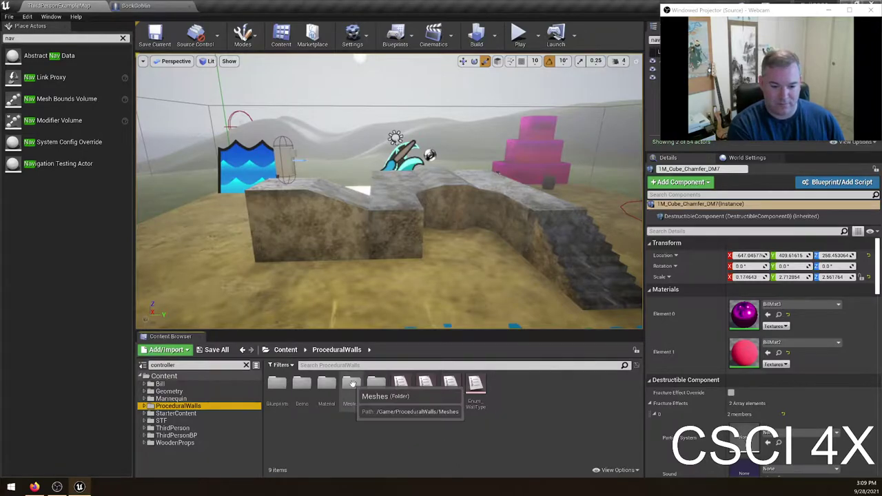
pyautogui.doubleClick(277, 386)
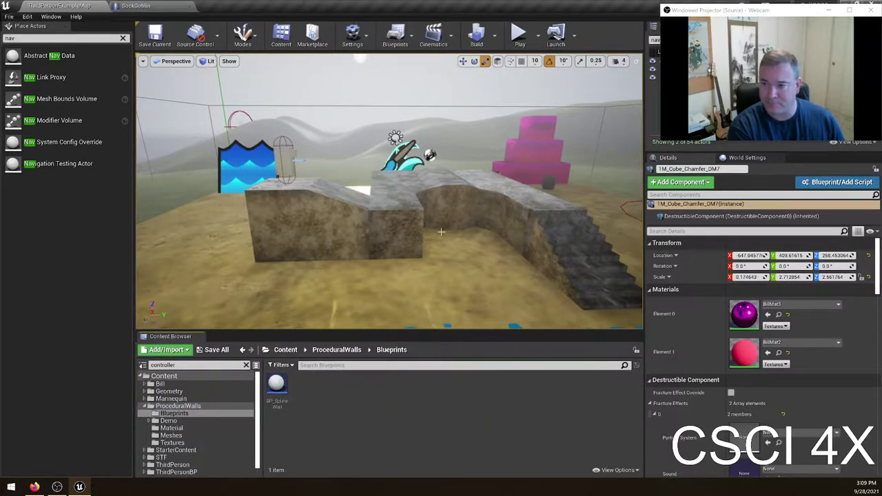
# - Try stretching the large Cube wall along its X axis, and undo the scaling
pyautogui.moveTo(294, 292); pyautogui.dragTo(83, 296, button='right')
pyautogui.moveTo(371, 138); pyautogui.dragTo(344, 212, button='right')
pyautogui.moveTo(384, 179); pyautogui.dragTo(423, 117, button='right')
pyautogui.moveTo(276, 227); pyautogui.dragTo(356, 253, button='right')
pyautogui.click(356, 253)
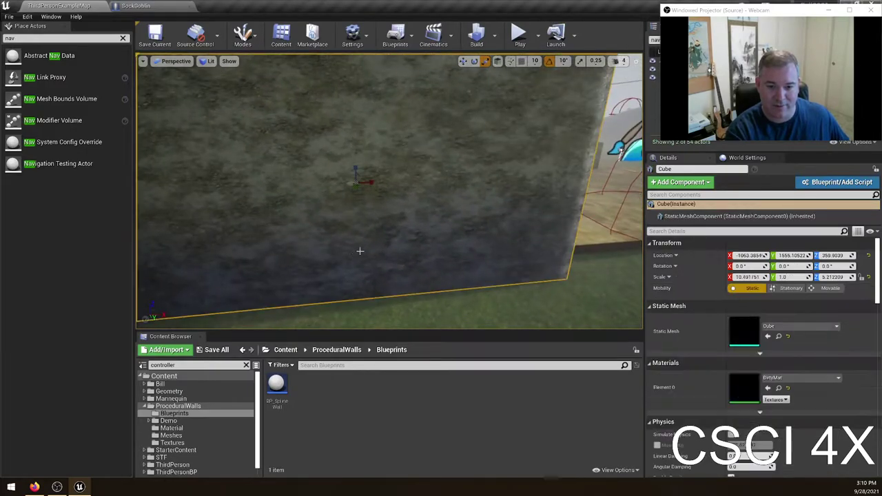
pyautogui.moveTo(372, 185); pyautogui.dragTo(308, 188)
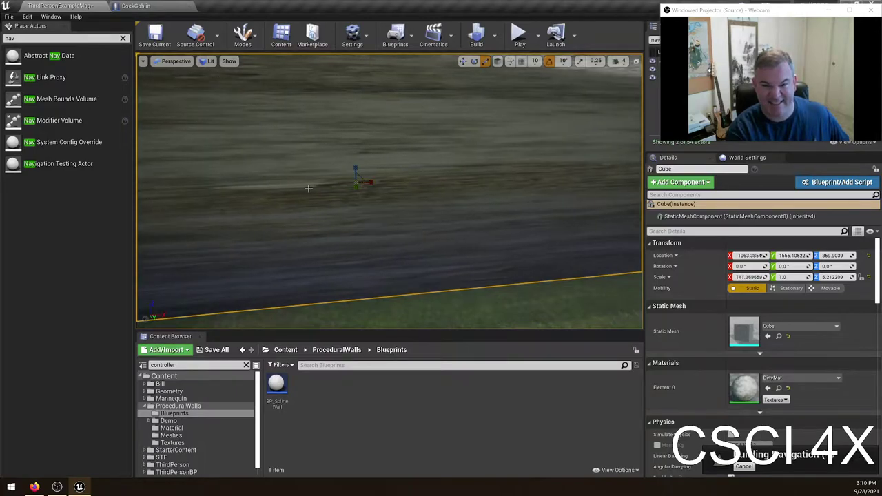
pyautogui.hotkey('ctrl', 'z')
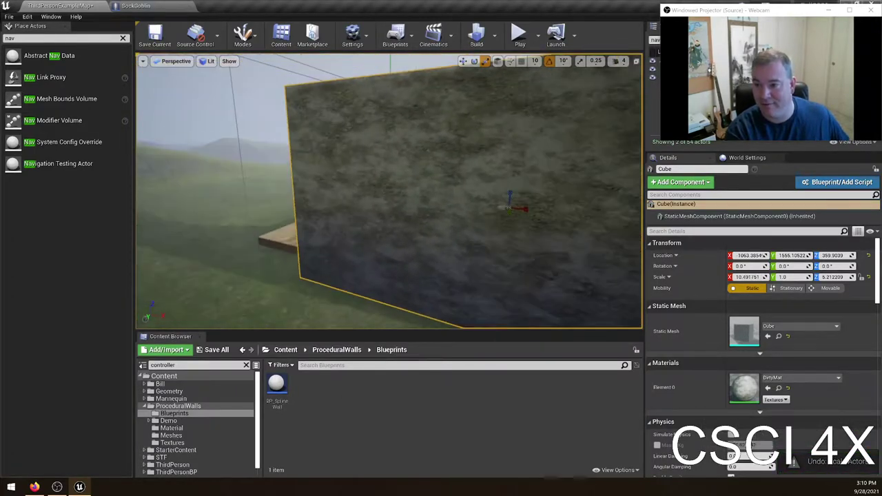
pyautogui.moveTo(389, 190); pyautogui.dragTo(214, 210, button='right')
pyautogui.moveTo(303, 186); pyautogui.dragTo(390, 177, button='right')
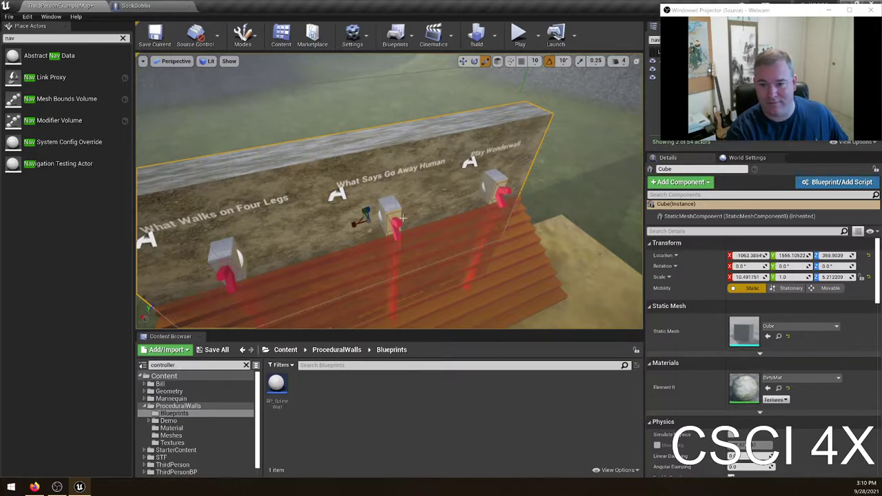
pyautogui.moveTo(390, 190); pyautogui.dragTo(406, 205, button='right')
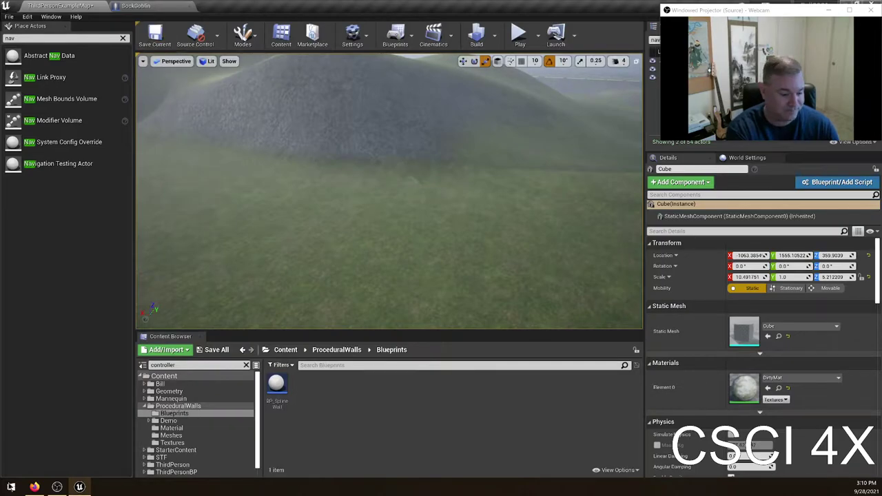
# - Switch to the Epic Games Launcher and examine the Add To Project options on the Procedural Spline Walls System page
pyautogui.click(58, 487)
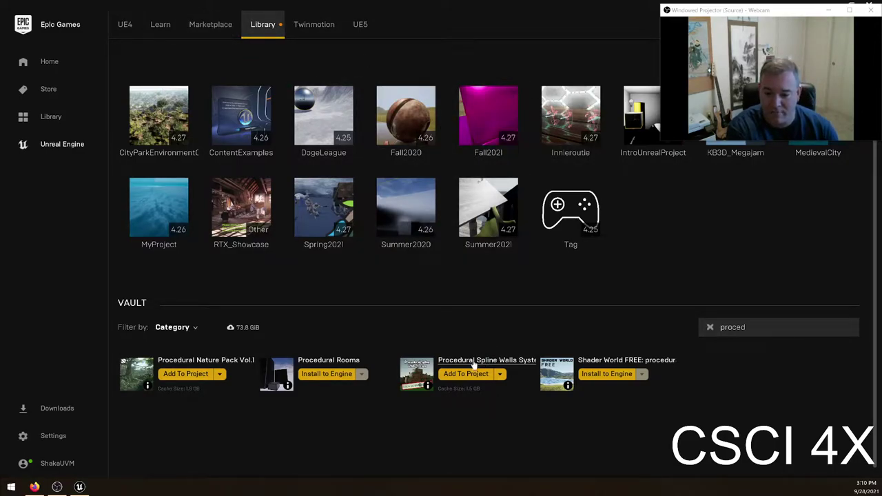
pyautogui.click(473, 363)
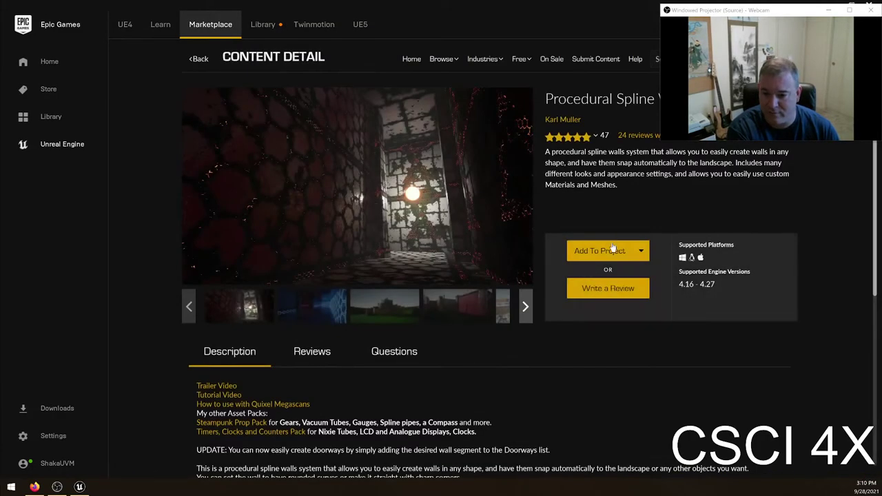
pyautogui.click(640, 251)
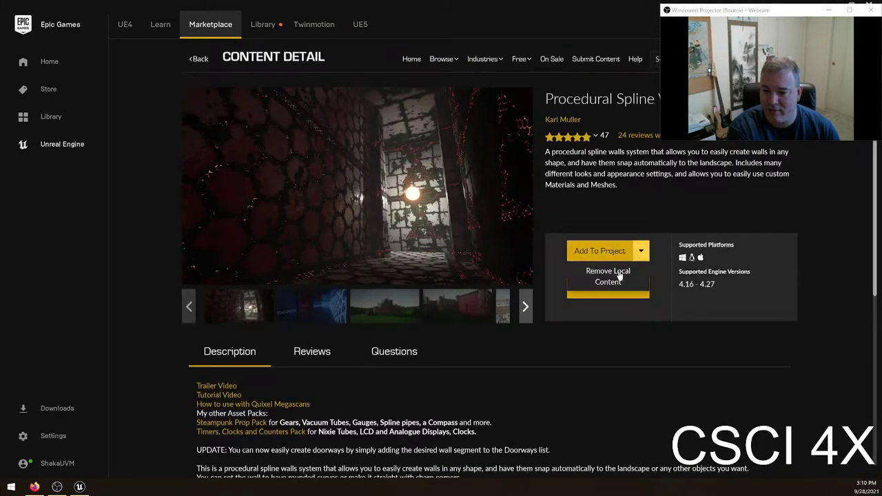
pyautogui.click(649, 362)
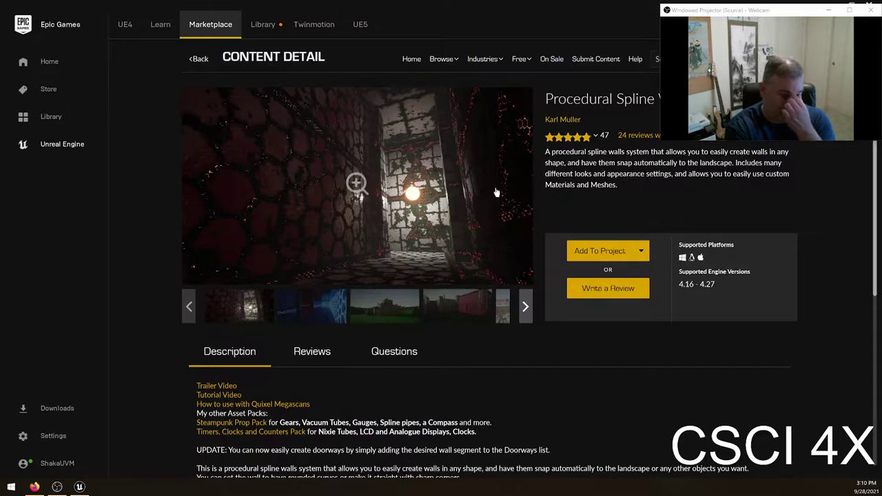
# - Return to Unreal Editor and place BP_SplineWall from the ProceduralWalls Blueprints folder on the open grass in front of the hill
pyautogui.click(79, 487)
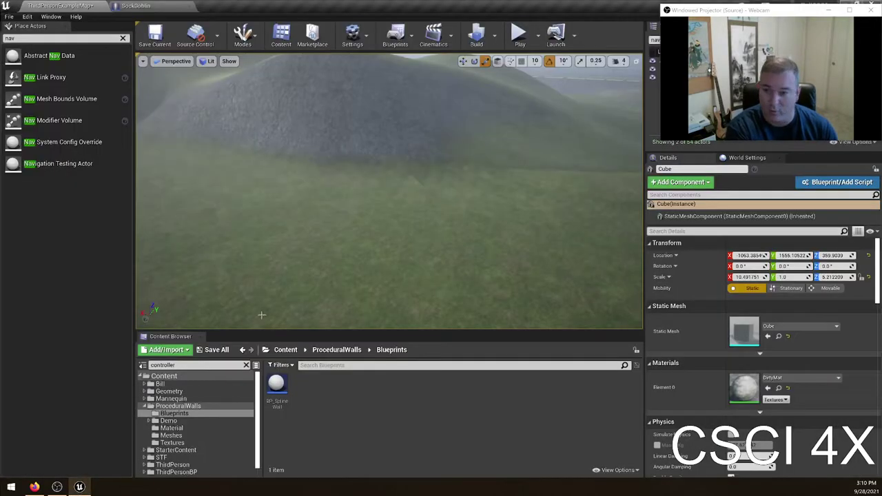
pyautogui.click(178, 406)
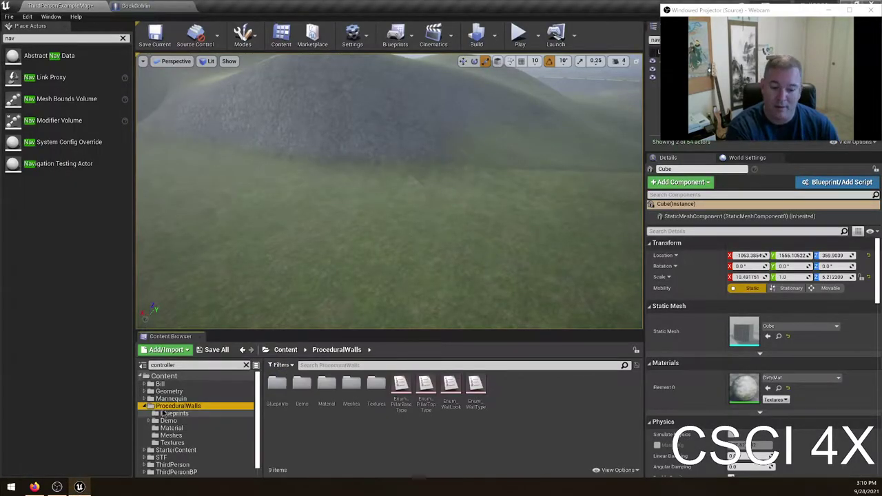
pyautogui.doubleClick(277, 383)
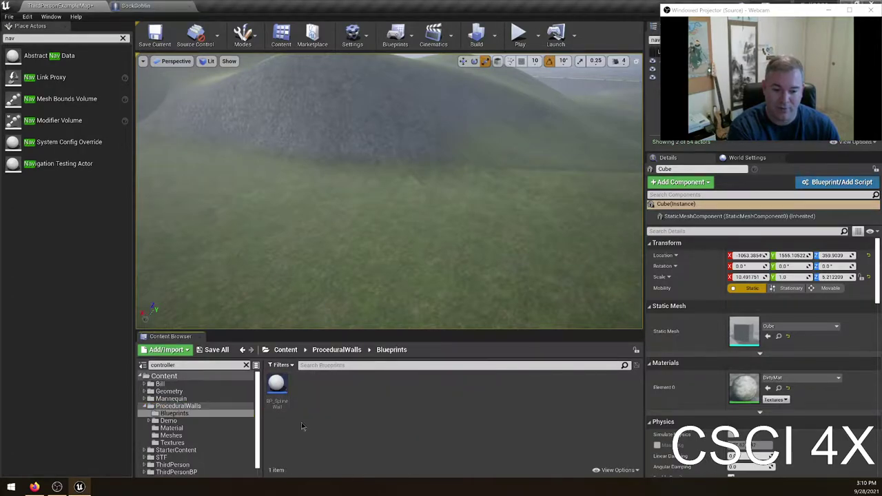
pyautogui.moveTo(277, 386); pyautogui.dragTo(366, 235)
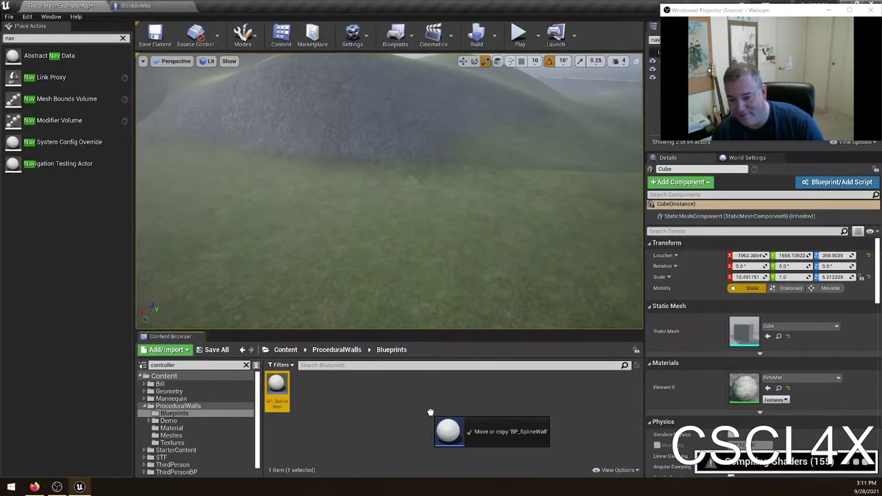
pyautogui.moveTo(430, 412); pyautogui.dragTo(365, 231)
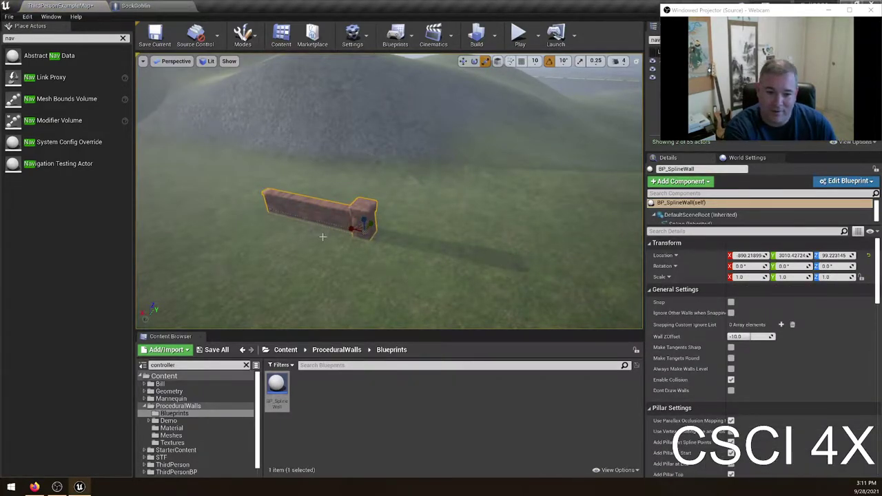
# - Set the Pillar Look of the placed spline wall to SolidMetal
pyautogui.moveTo(317, 249)
pyautogui.mouseDown(button='right')
pyautogui.moveTo(296, 269)
pyautogui.moveTo(234, 274)
pyautogui.moveTo(314, 249)
pyautogui.mouseUp(button='right')
pyautogui.press('w')
pyautogui.press('a')
pyautogui.press('w')
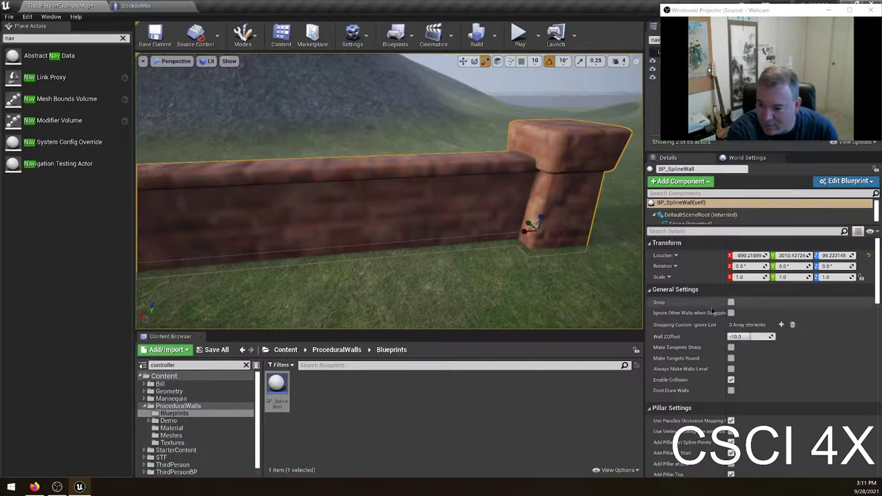
pyautogui.scroll(-4, 799, 327)
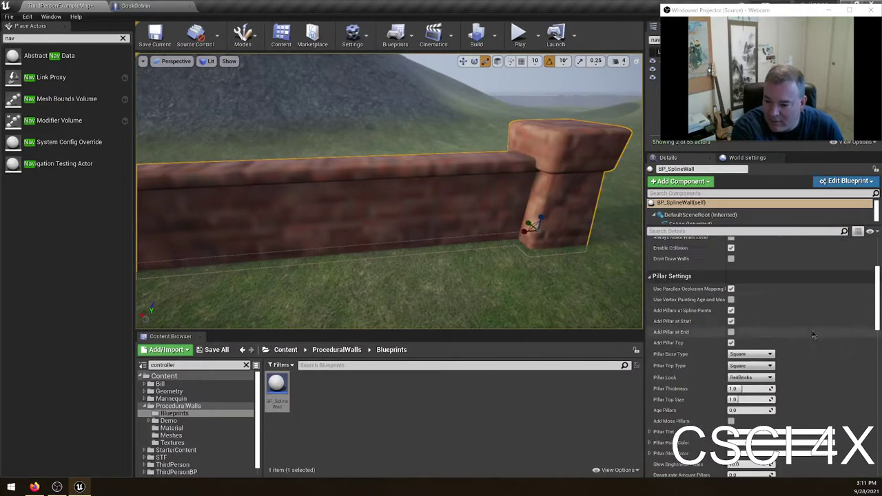
pyautogui.click(758, 333)
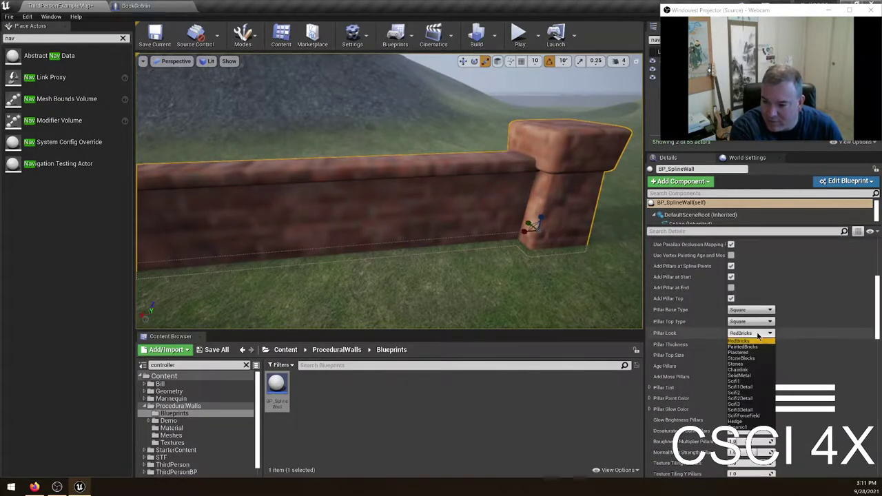
pyautogui.click(749, 375)
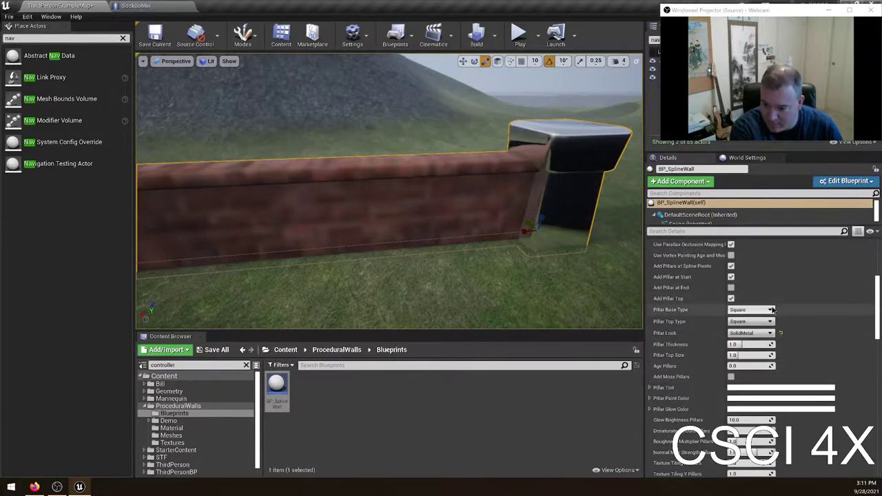
# - Set the Wall Look of the spline wall to SolidMetal
pyautogui.scroll(2, 789, 314)
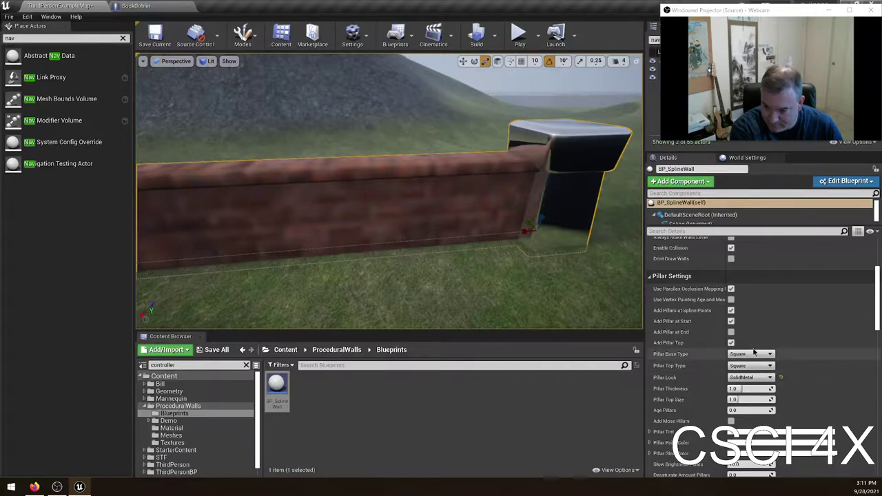
pyautogui.scroll(2, 762, 341)
pyautogui.scroll(6, 762, 341)
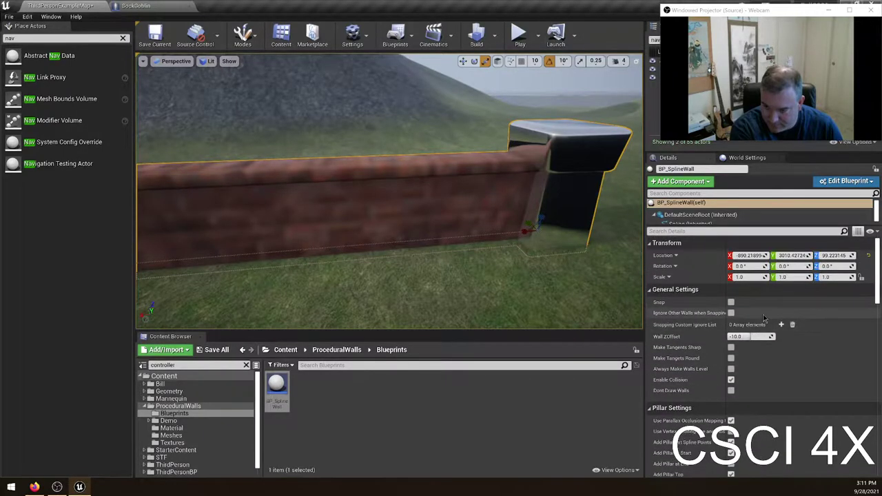
pyautogui.scroll(-8, 777, 334)
pyautogui.scroll(-6, 778, 334)
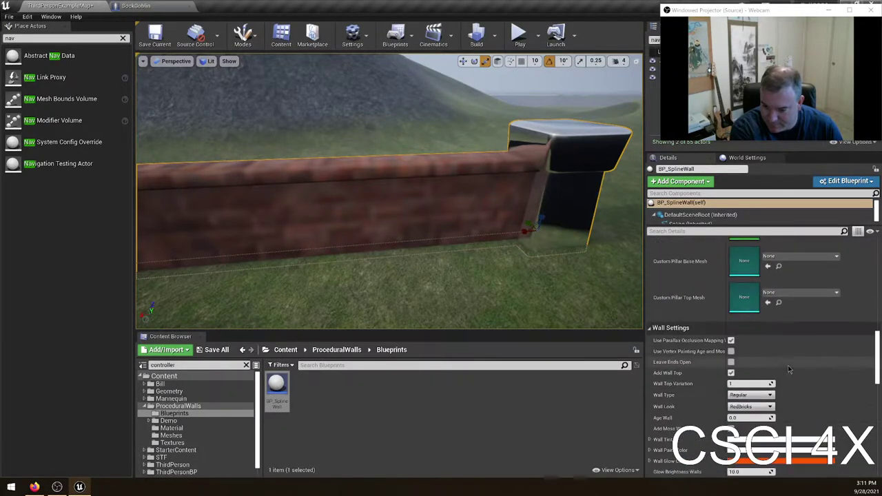
pyautogui.click(748, 333)
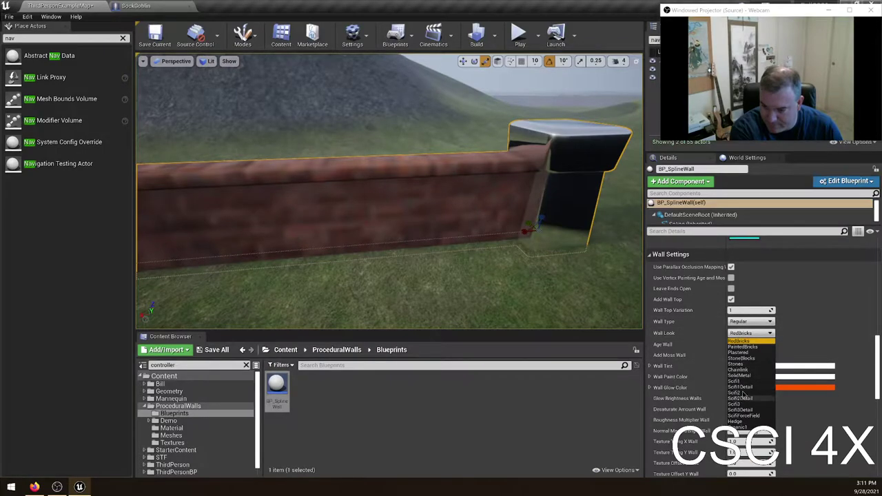
pyautogui.click(744, 376)
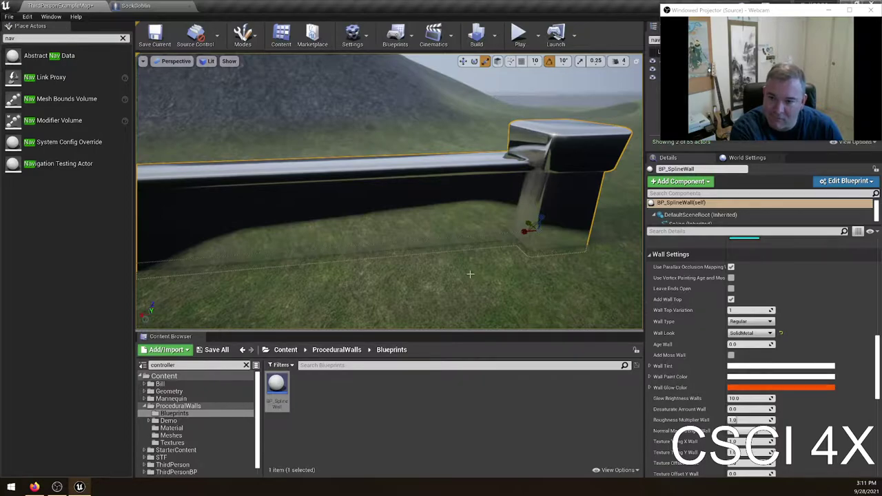
# - Try the Stones Wall Look on the spline wall, and settle on StoneBlocks
pyautogui.moveTo(470, 274); pyautogui.dragTo(620, 293, button='right')
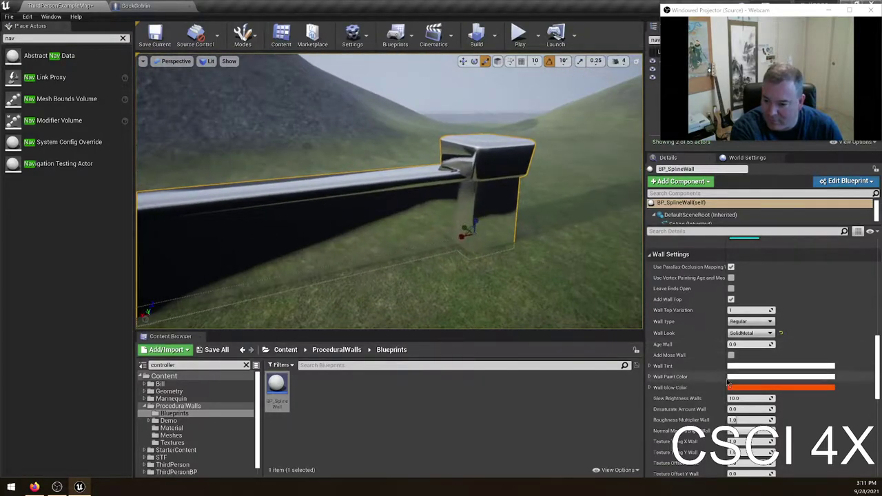
pyautogui.click(749, 332)
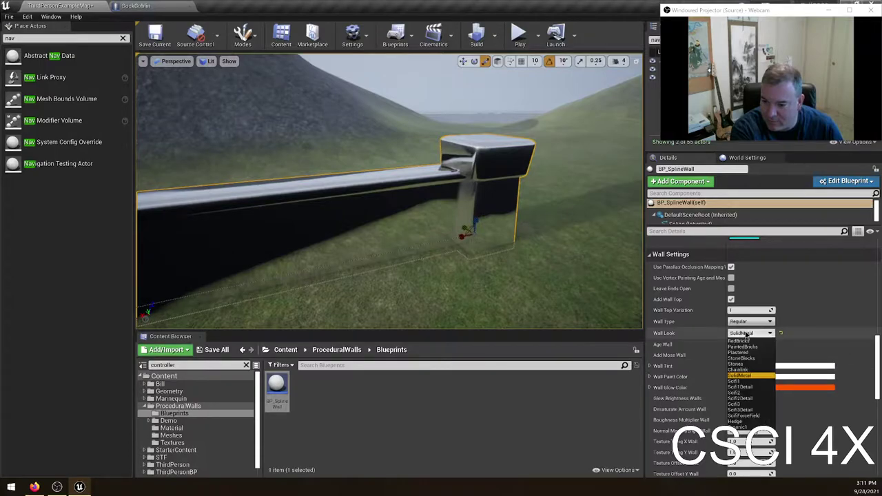
pyautogui.click(737, 365)
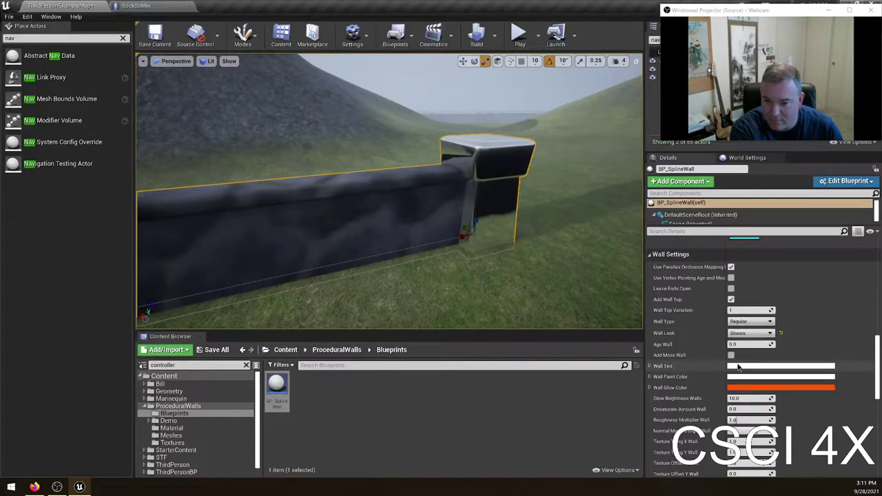
pyautogui.click(745, 333)
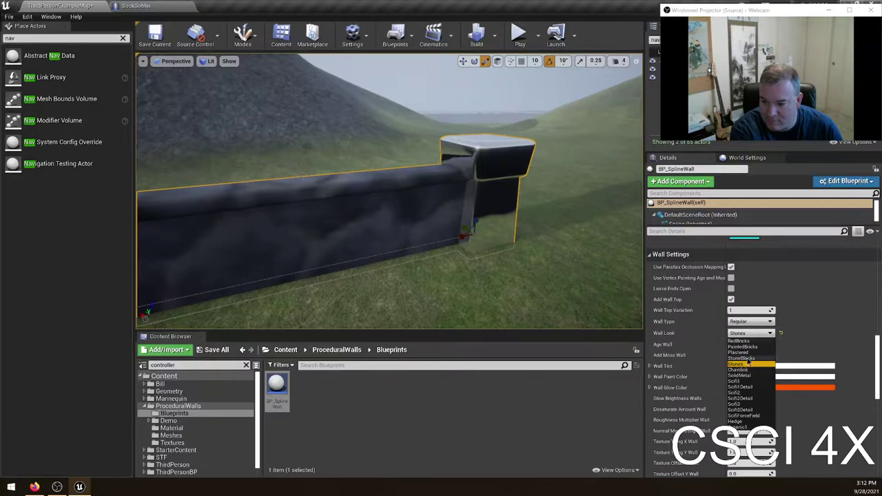
pyautogui.click(745, 358)
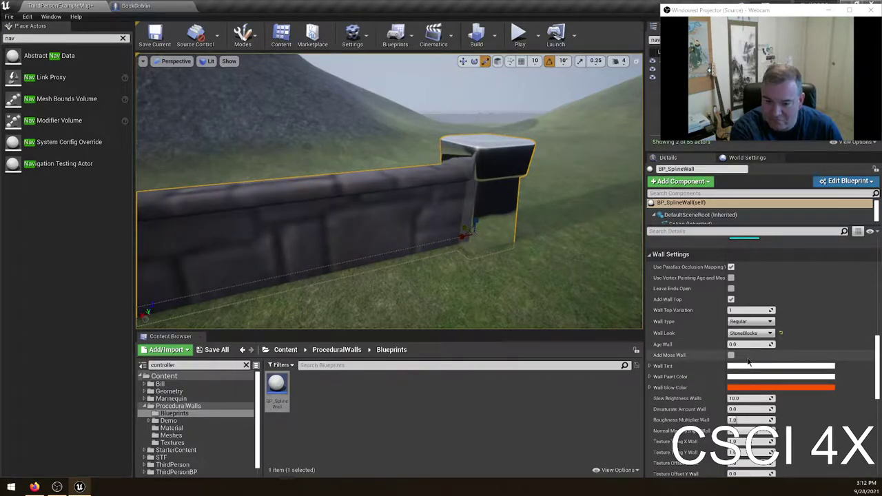
# - Set the Pillar Look of the spline wall to StoneBlocks
pyautogui.scroll(-10, 748, 361)
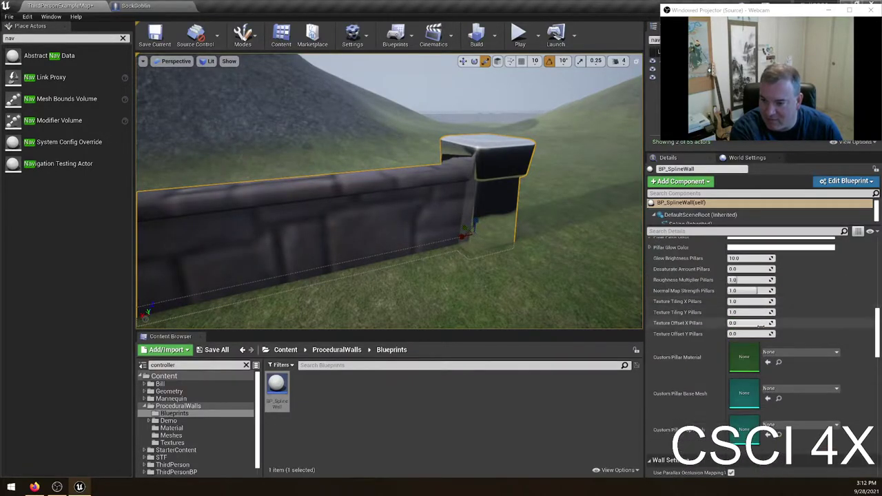
pyautogui.scroll(1, 750, 324)
pyautogui.click(750, 304)
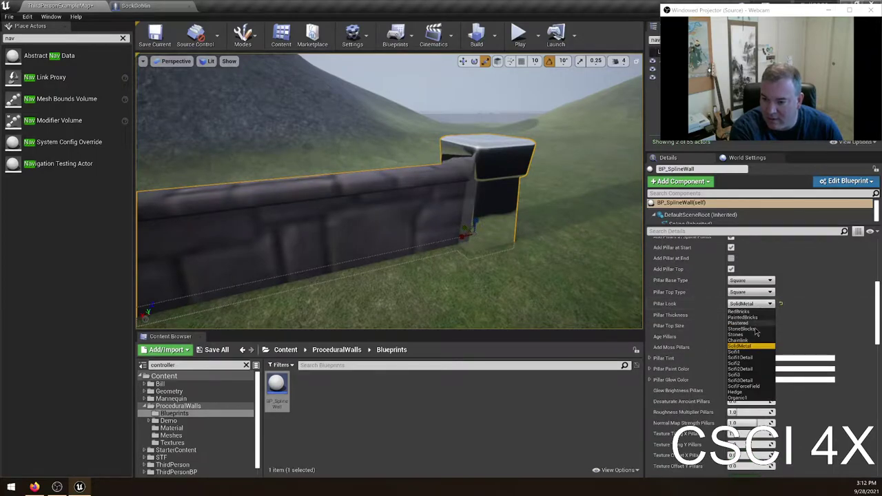
pyautogui.click(741, 328)
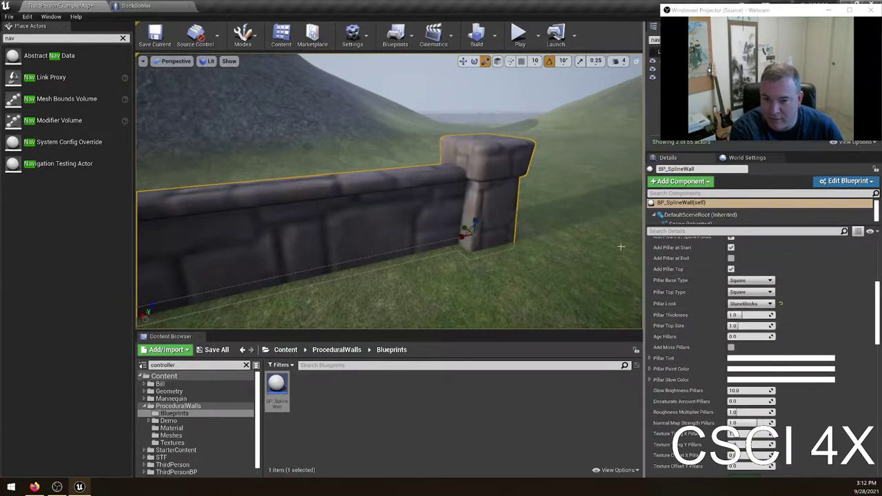
# - Scale the spline wall up to about 1.19 along X and about 1.64 along Y and Z
pyautogui.moveTo(475, 282)
pyautogui.mouseDown(button='right')
pyautogui.moveTo(414, 313)
pyautogui.moveTo(465, 270)
pyautogui.mouseUp(button='right')
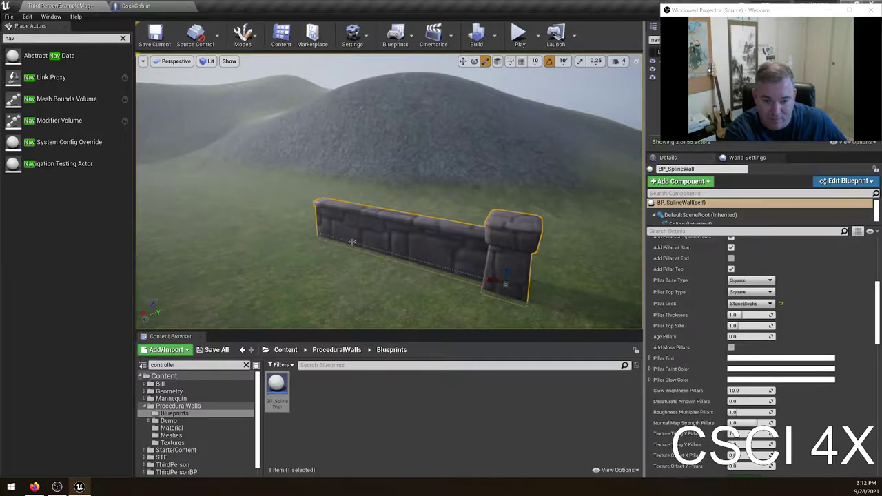
pyautogui.moveTo(505, 282); pyautogui.dragTo(467, 314)
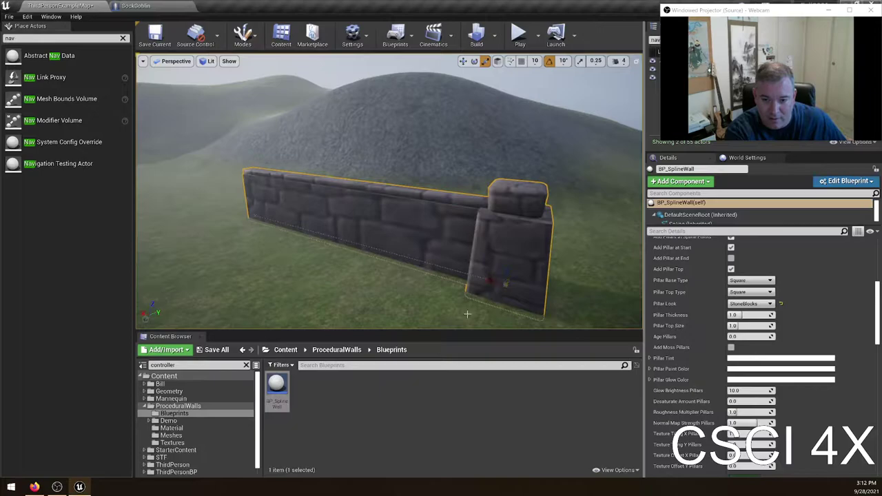
pyautogui.moveTo(488, 278)
pyautogui.mouseDown()
pyautogui.moveTo(430, 293)
pyautogui.moveTo(517, 272)
pyautogui.moveTo(475, 273)
pyautogui.mouseUp()
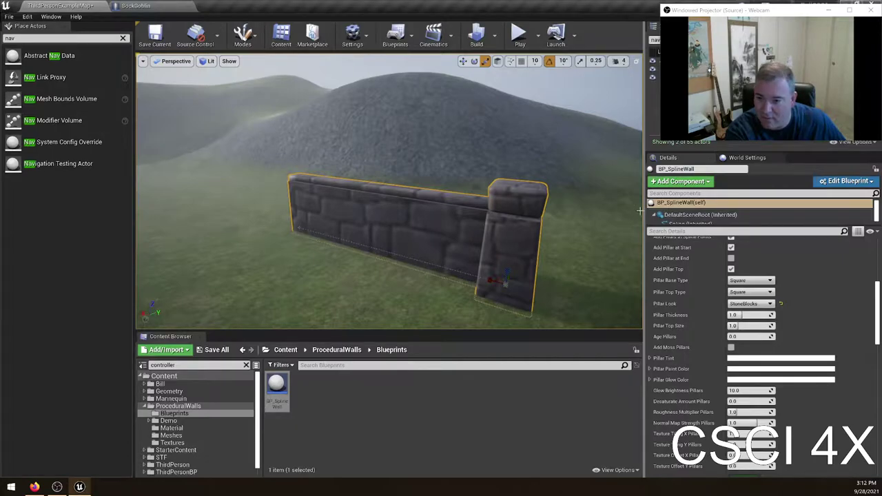
# - Try selecting the spline and the individual wall and pillar pieces directly in the viewport
pyautogui.click(420, 272)
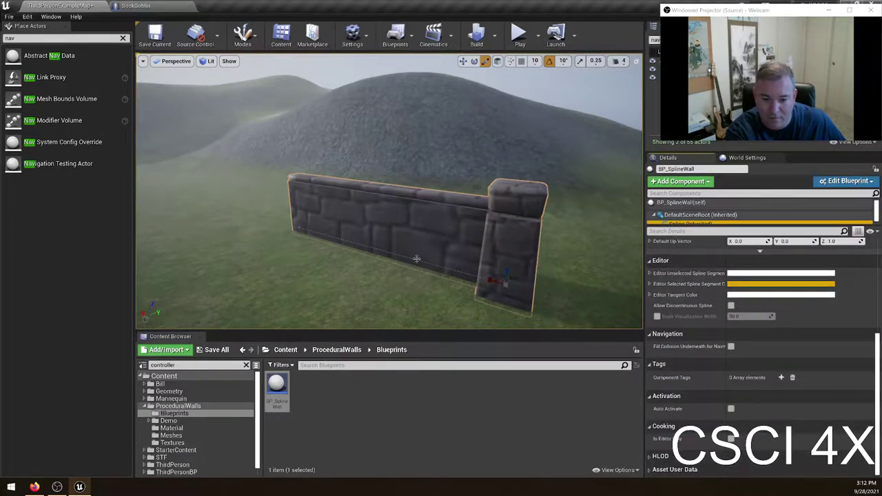
pyautogui.click(413, 258)
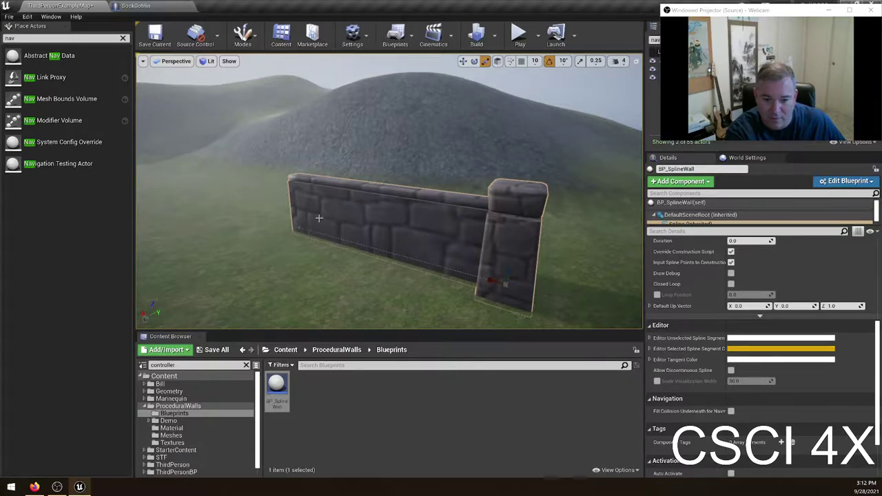
pyautogui.keyDown('alt'); pyautogui.moveTo(415, 241); pyautogui.dragTo(460, 294); pyautogui.keyUp('alt')
pyautogui.keyDown('alt'); pyautogui.moveTo(537, 199); pyautogui.dragTo(398, 216); pyautogui.keyUp('alt')
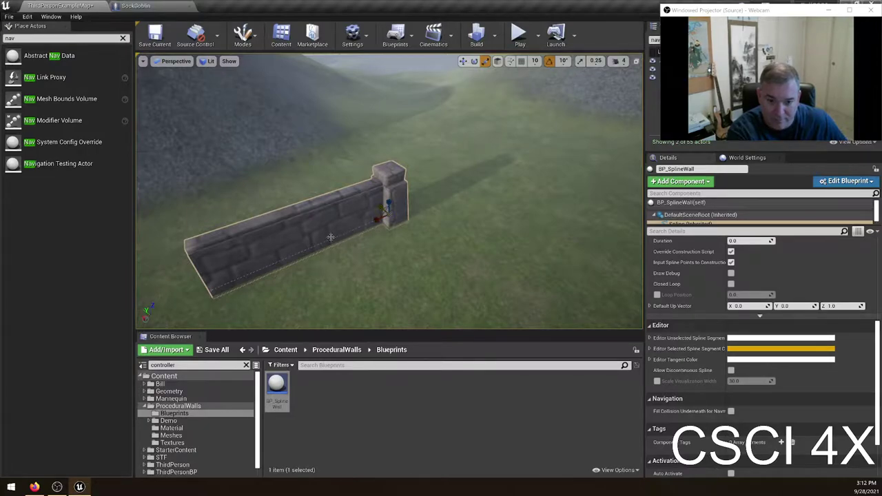
pyautogui.click(269, 269)
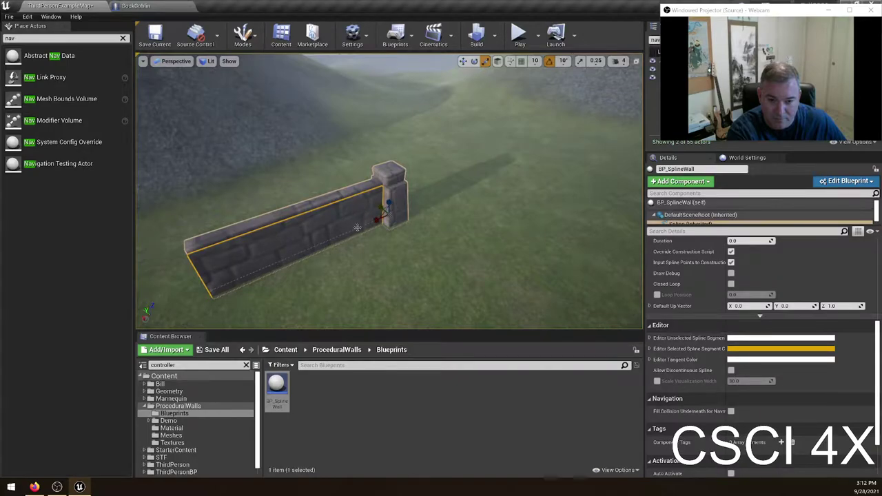
pyautogui.click(393, 215)
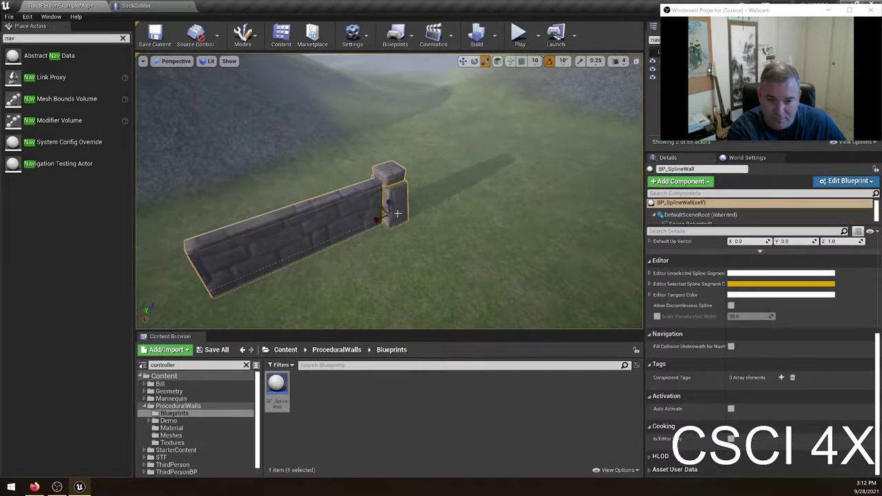
# - Enlarge the component list of BP_SplineWall and select its inherited Spline component
pyautogui.scroll(-1, 675, 219)
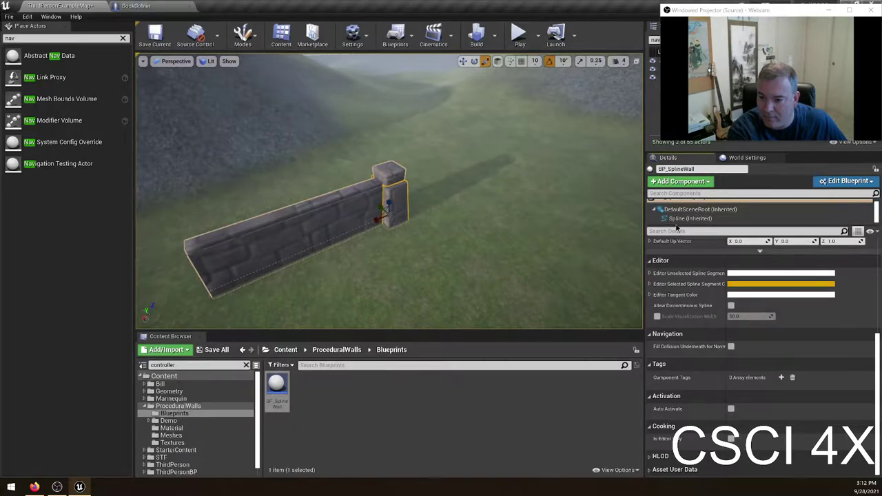
pyautogui.moveTo(674, 226); pyautogui.dragTo(675, 277)
pyautogui.click(689, 223)
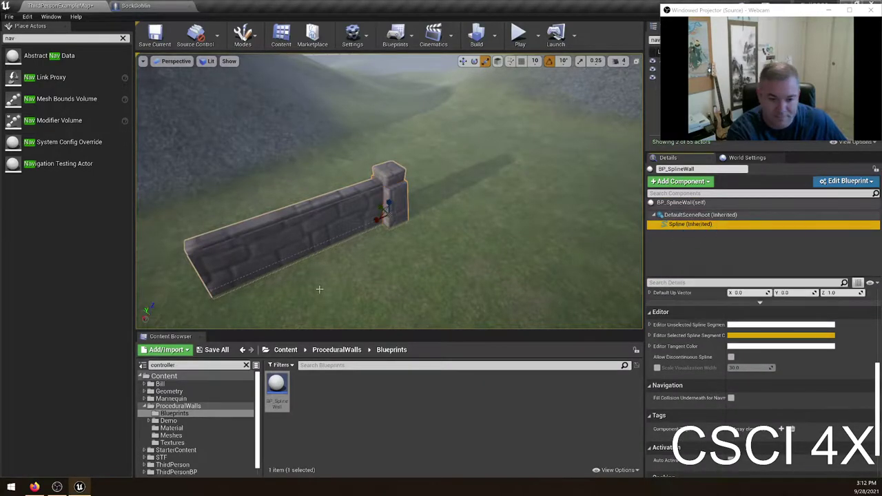
# - Check the list of available editor modes
pyautogui.moveTo(210, 290)
pyautogui.mouseDown(button='right')
pyautogui.moveTo(286, 283)
pyautogui.moveTo(142, 296)
pyautogui.moveTo(214, 279)
pyautogui.mouseUp(button='right')
pyautogui.click(242, 34)
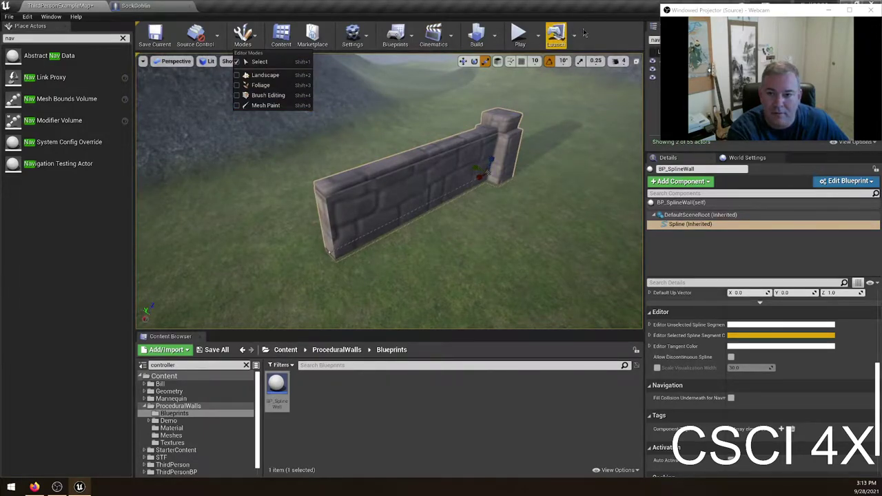
pyautogui.press('Escape')
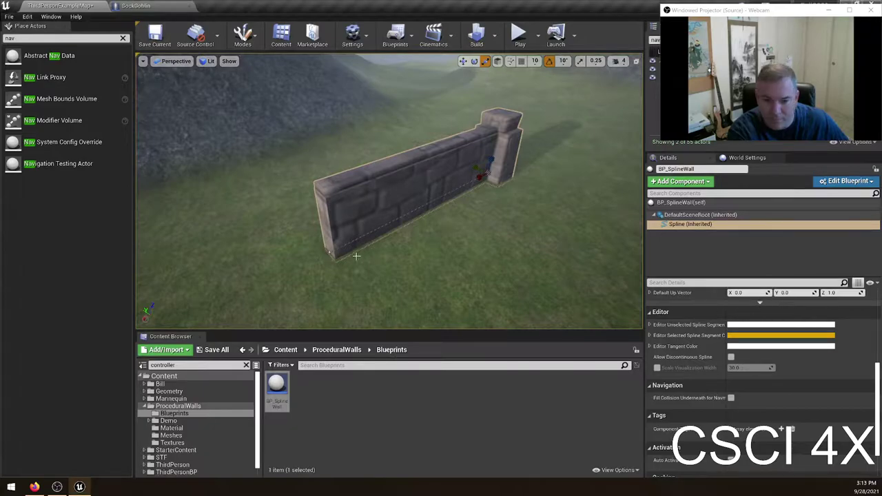
# - Reselect the whole spline wall, and select the point at the far end of its Spline component
pyautogui.moveTo(329, 252); pyautogui.dragTo(289, 273, button='right')
pyautogui.press('Escape')
pyautogui.click(408, 187)
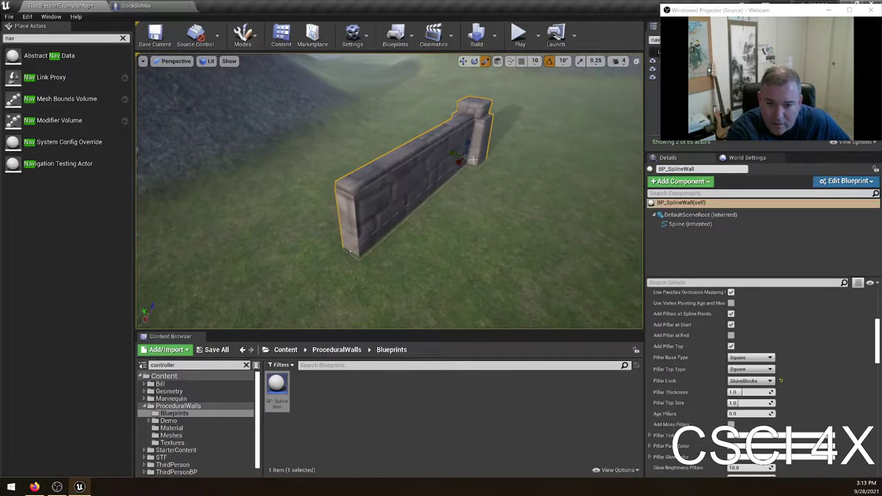
pyautogui.scroll(5, 792, 338)
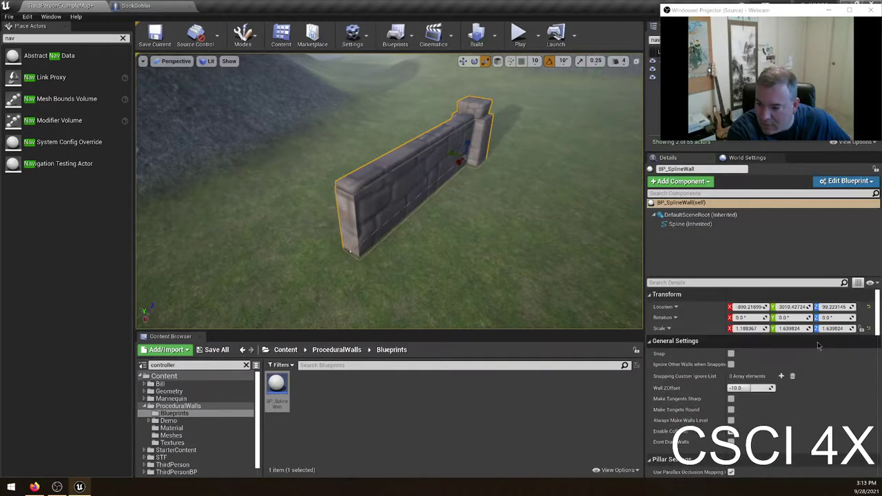
pyautogui.click(690, 224)
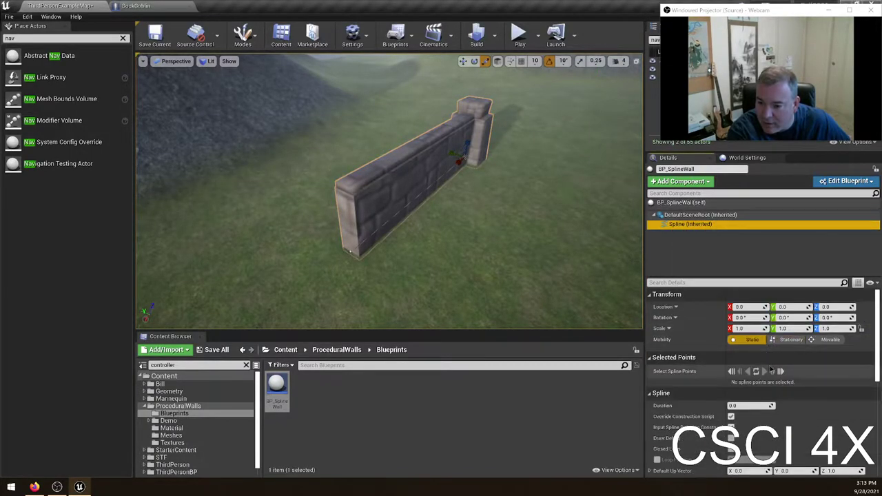
pyautogui.click(770, 371)
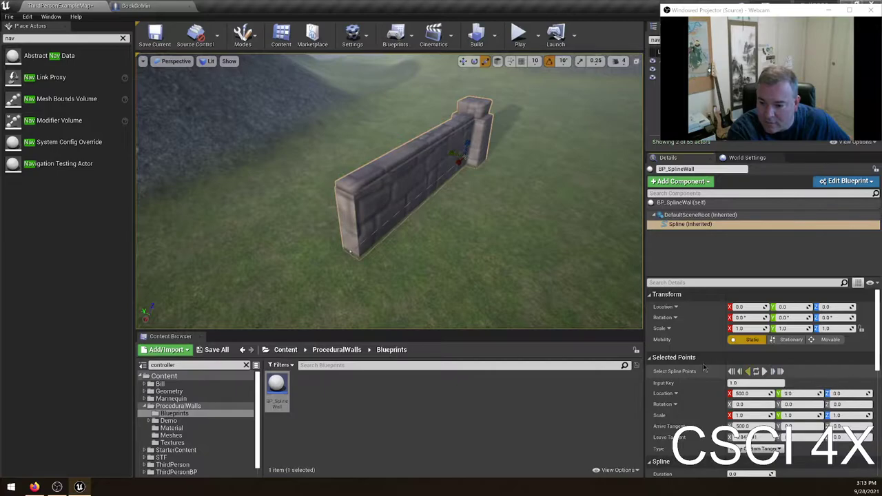
# - Try moving the Spline component about 122 units sideways along negative Y, and undo the move
pyautogui.moveTo(350, 252); pyautogui.dragTo(376, 254, button='right')
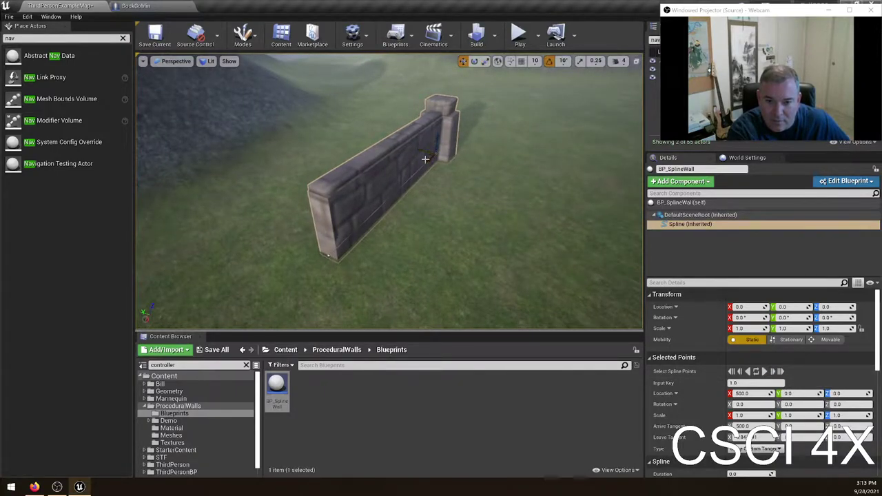
pyautogui.moveTo(423, 153); pyautogui.dragTo(452, 153, button='right')
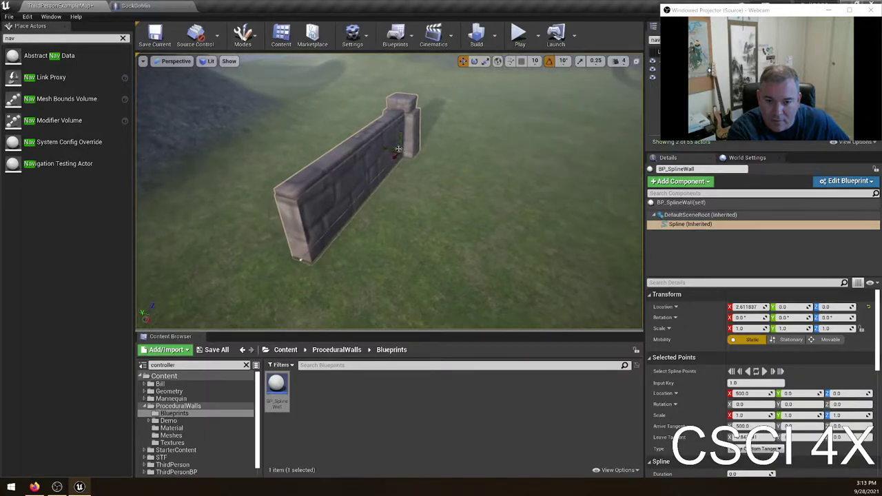
pyautogui.moveTo(383, 148); pyautogui.dragTo(434, 161)
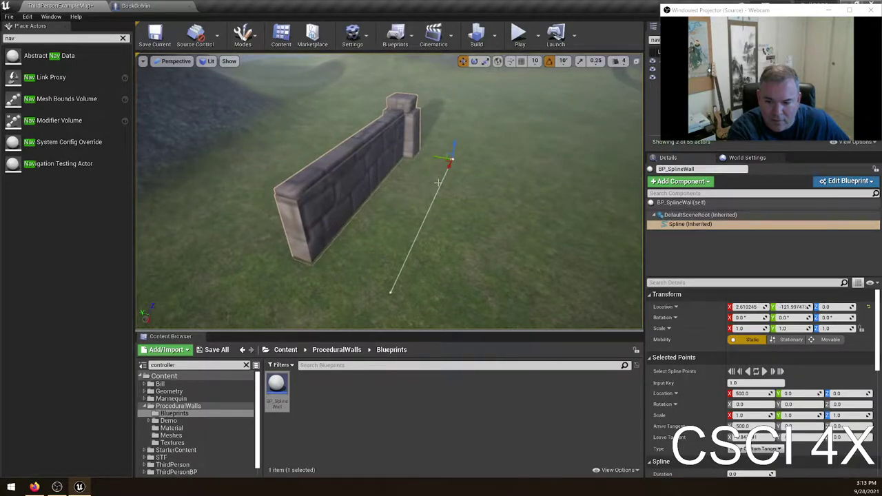
pyautogui.hotkey('ctrl', 'z')
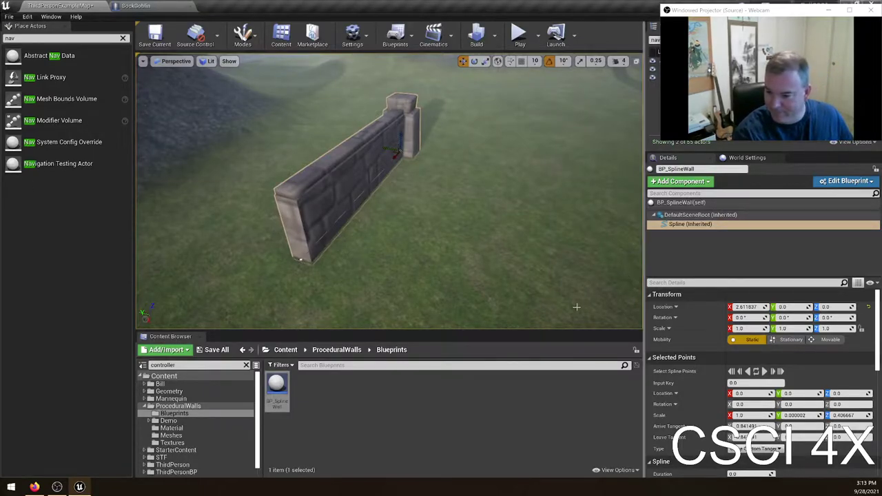
# - Look over the spline point settings, and select the wall's DefaultSceneRoot component
pyautogui.scroll(-1, 794, 424)
pyautogui.scroll(-2, 784, 428)
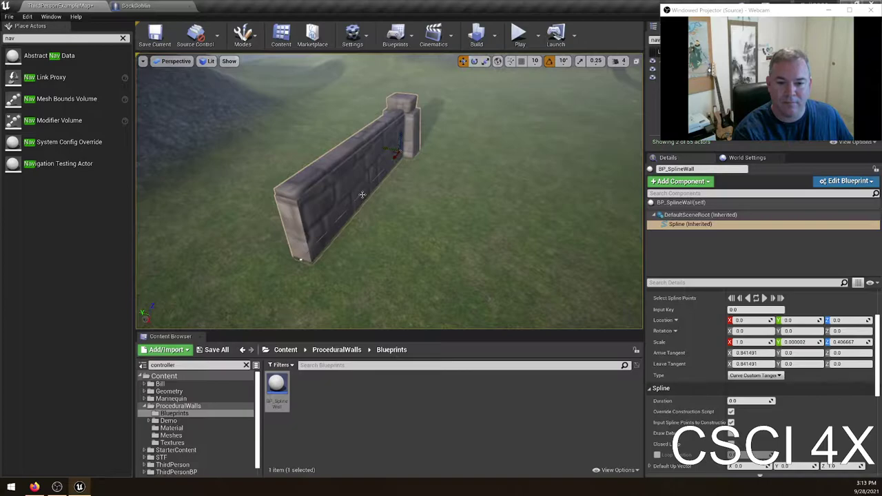
pyautogui.click(697, 215)
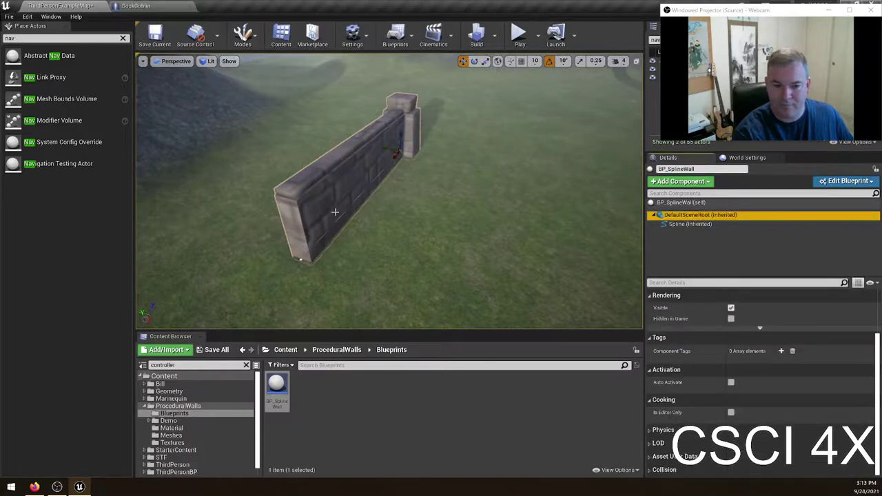
# - Lengthen the spline wall by moving its selected far-end spline point farther out, and shift the point to change the wall's direction
pyautogui.keyDown('ctrl'); pyautogui.moveTo(317, 243); pyautogui.dragTo(328, 257); pyautogui.keyUp('ctrl')
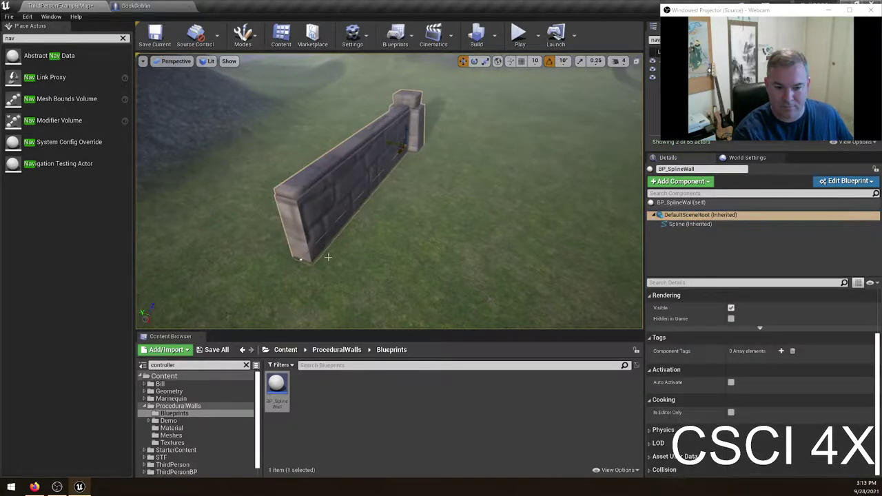
pyautogui.keyDown('ctrl'); pyautogui.moveTo(345, 215); pyautogui.dragTo(353, 203); pyautogui.keyUp('ctrl')
pyautogui.moveTo(421, 106); pyautogui.dragTo(566, 97)
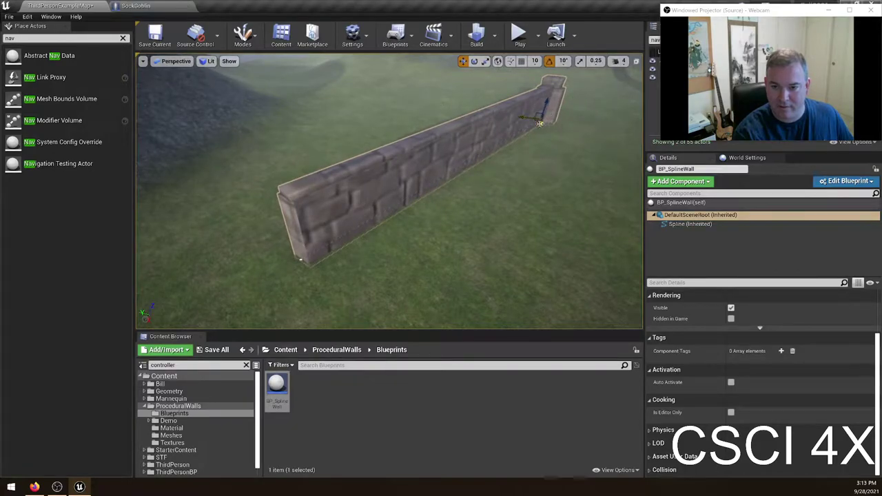
pyautogui.moveTo(540, 123); pyautogui.dragTo(556, 175)
# - Duplicate the moved spline point outward to add a second wall segment that meets the first at an angled corner
pyautogui.moveTo(586, 160); pyautogui.dragTo(552, 162, button='right')
pyautogui.keyDown('alt'); pyautogui.moveTo(517, 164); pyautogui.dragTo(365, 269); pyautogui.keyUp('alt')
pyautogui.moveTo(320, 234)
pyautogui.mouseDown(button='right')
pyautogui.moveTo(358, 235)
pyautogui.moveTo(320, 235)
pyautogui.mouseUp(button='right')
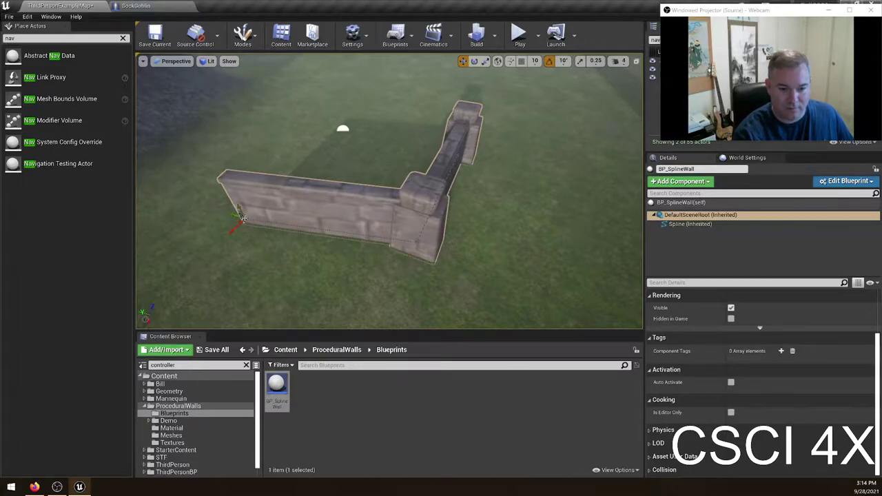
# - Reposition the new end point along its X and Y axes to adjust the second segment's length and angle
pyautogui.moveTo(232, 229); pyautogui.dragTo(241, 301)
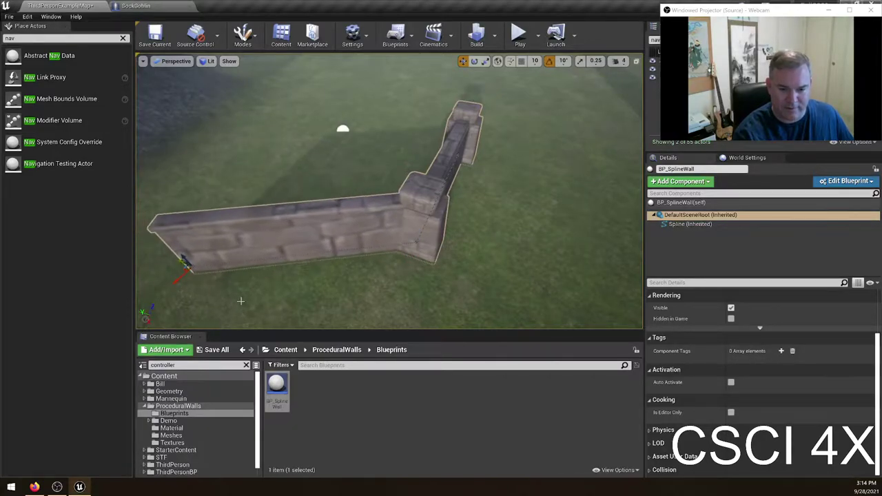
pyautogui.moveTo(240, 301); pyautogui.dragTo(158, 301, button='right')
pyautogui.moveTo(323, 235); pyautogui.dragTo(330, 235, button='right')
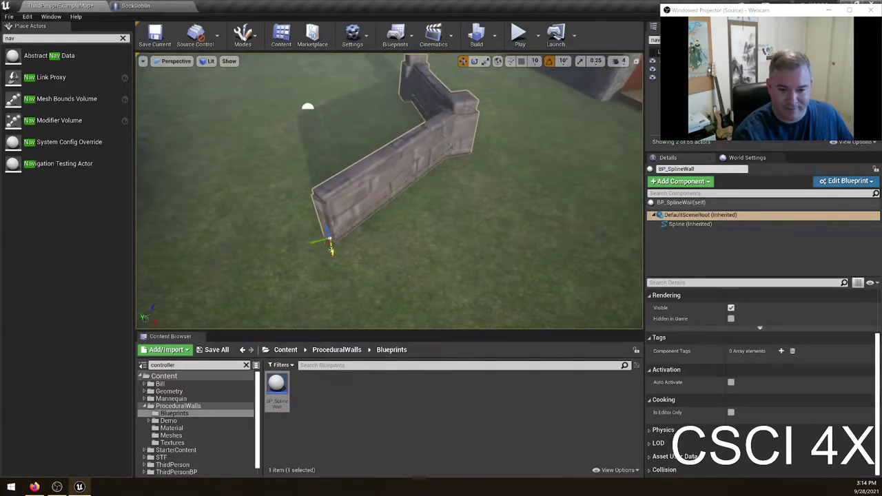
pyautogui.moveTo(330, 250); pyautogui.dragTo(401, 275)
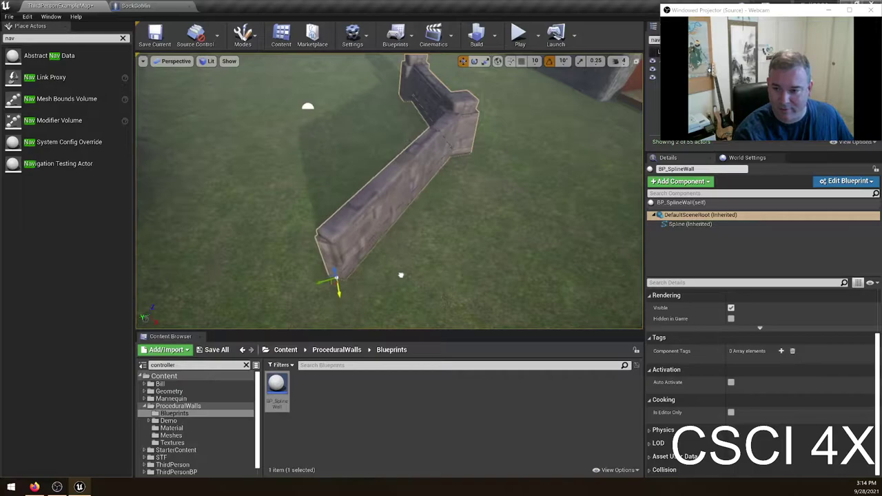
pyautogui.click(679, 218)
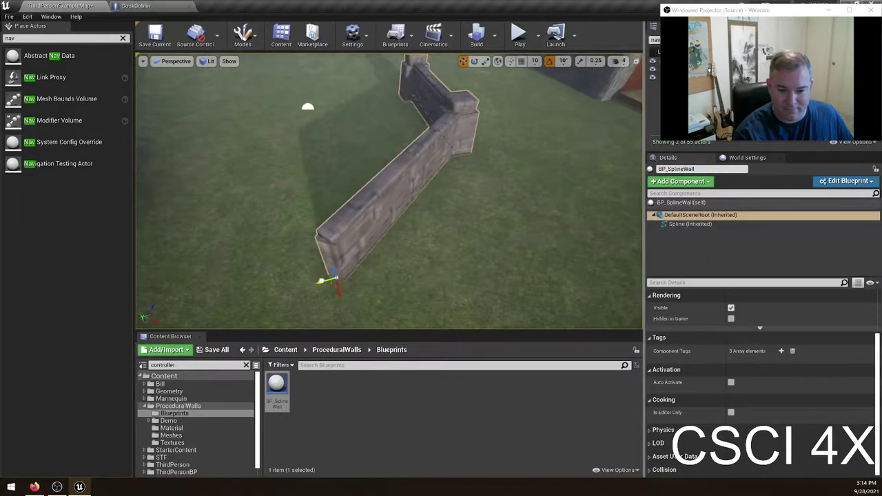
pyautogui.moveTo(321, 281); pyautogui.dragTo(564, 212)
pyautogui.moveTo(564, 213); pyautogui.dragTo(441, 189, button='right')
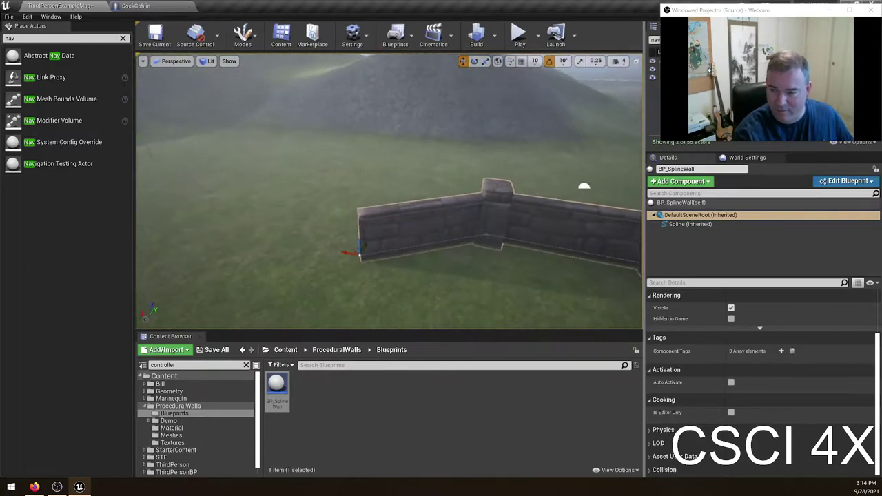
# - Duplicate the end point twice more to continue the wall with two further segments, and adjust the last point's position
pyautogui.moveTo(295, 235); pyautogui.dragTo(533, 246, button='right')
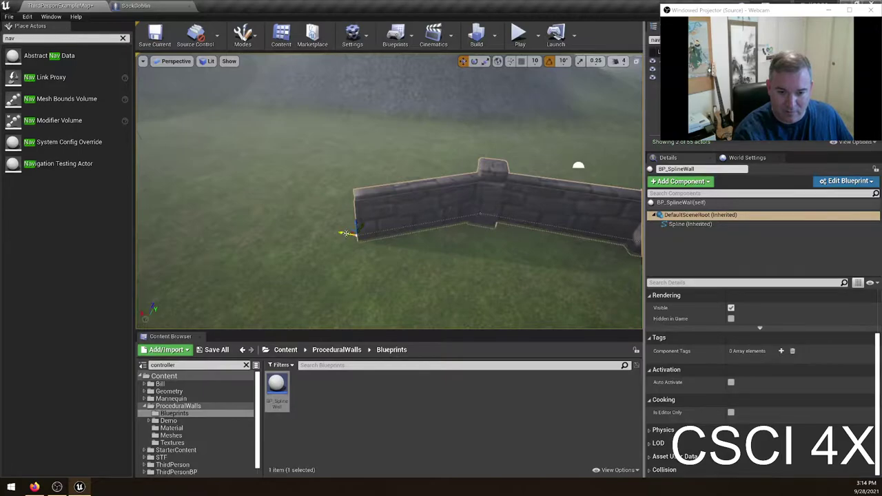
pyautogui.keyDown('alt'); pyautogui.moveTo(345, 233); pyautogui.dragTo(206, 208); pyautogui.keyUp('alt')
pyautogui.moveTo(229, 233); pyautogui.dragTo(281, 262, button='right')
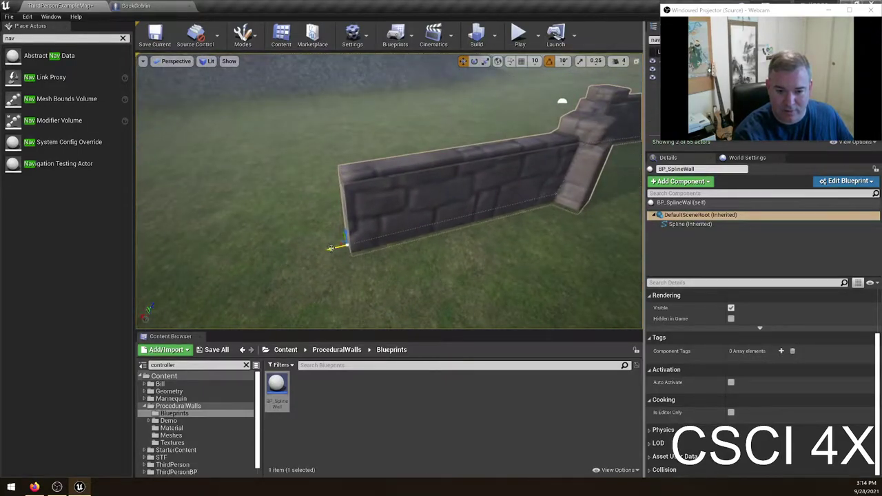
pyautogui.keyDown('alt'); pyautogui.moveTo(331, 248); pyautogui.dragTo(141, 305); pyautogui.keyUp('alt')
pyautogui.moveTo(216, 256); pyautogui.dragTo(259, 271, button='right')
pyautogui.moveTo(296, 279); pyautogui.dragTo(173, 154)
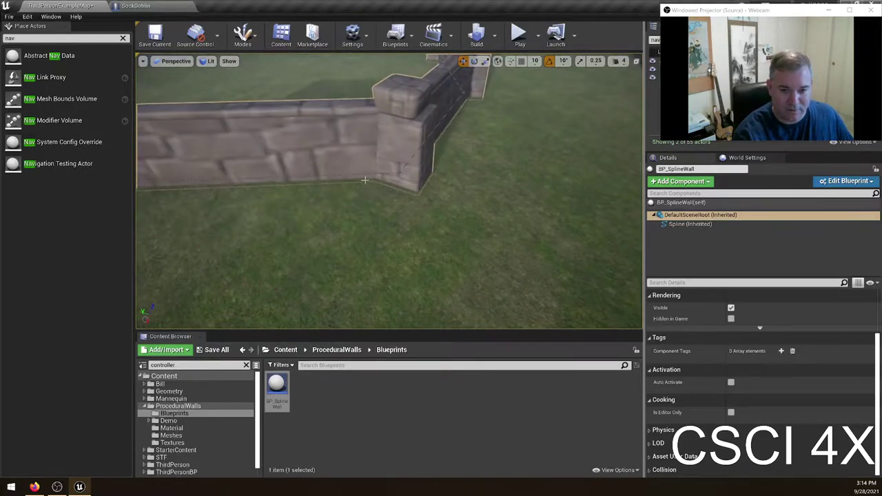
# - Select the spline wall as a whole and scale it up along Z to about 3.11
pyautogui.moveTo(364, 179); pyautogui.dragTo(333, 138, button='right')
pyautogui.moveTo(333, 172); pyautogui.dragTo(269, 183, button='right')
pyautogui.moveTo(441, 218); pyautogui.dragTo(327, 222, button='right')
pyautogui.press('s')
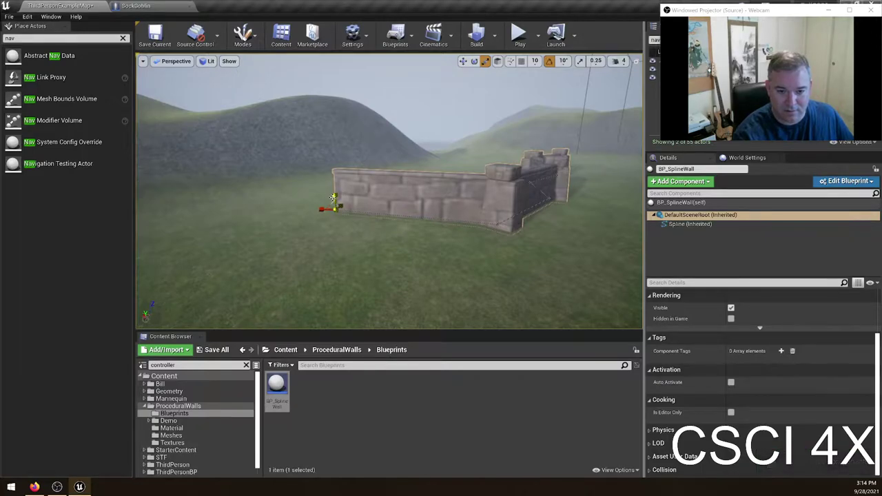
pyautogui.click(680, 202)
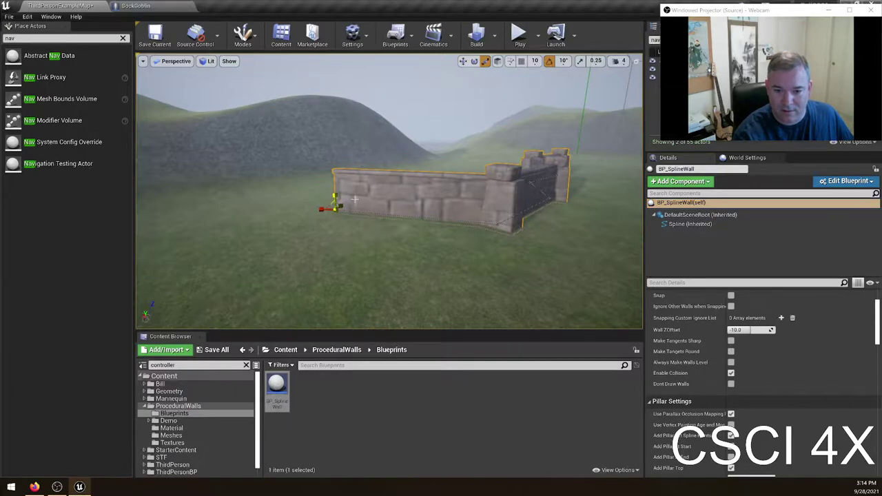
pyautogui.click(713, 225)
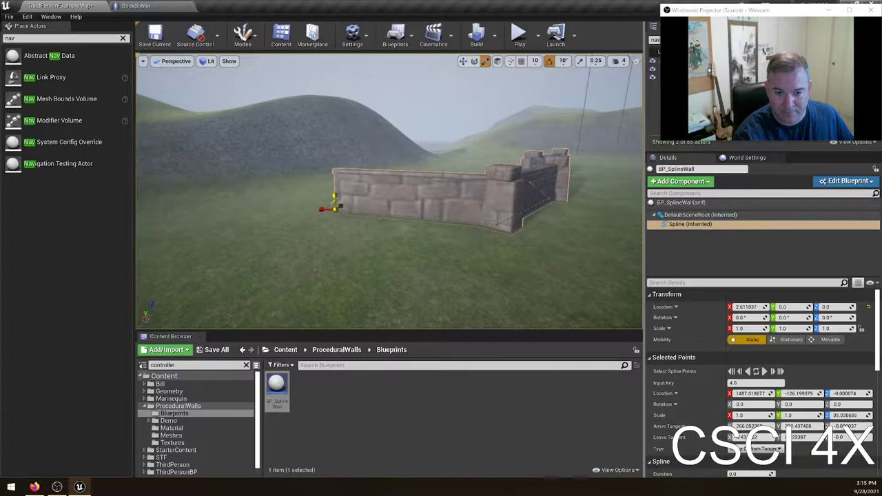
pyautogui.click(671, 216)
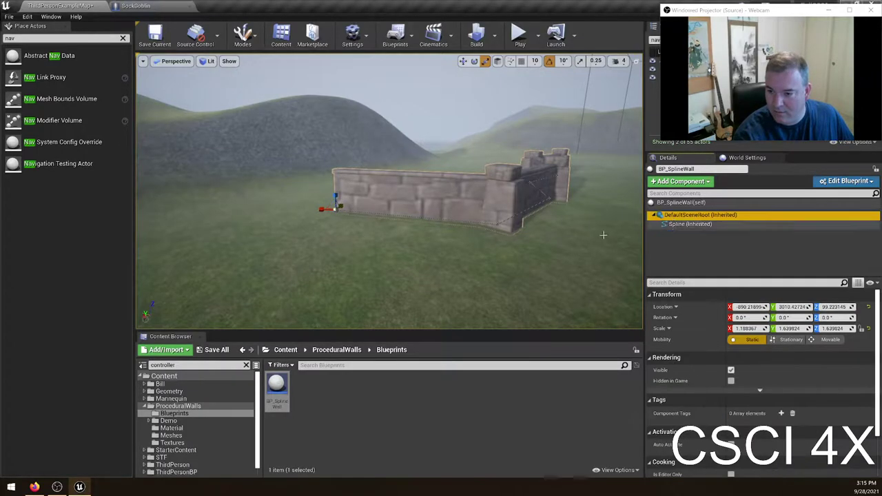
pyautogui.click(516, 203)
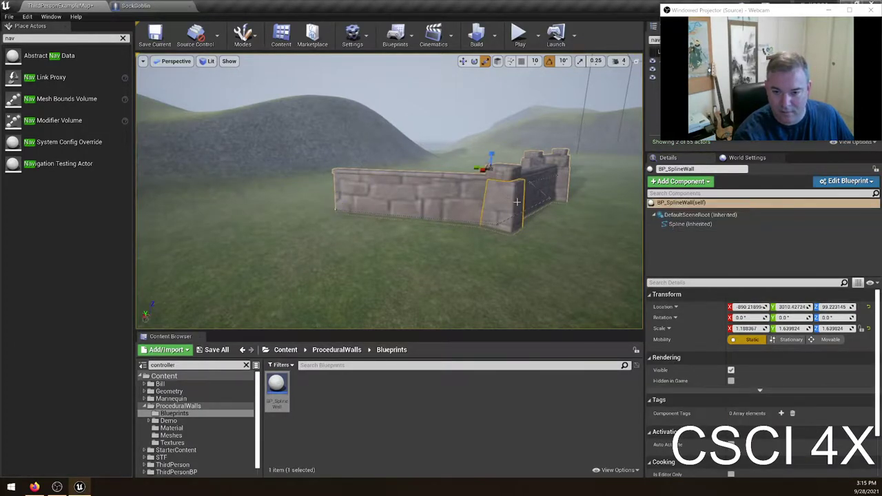
pyautogui.moveTo(494, 157); pyautogui.dragTo(490, 153)
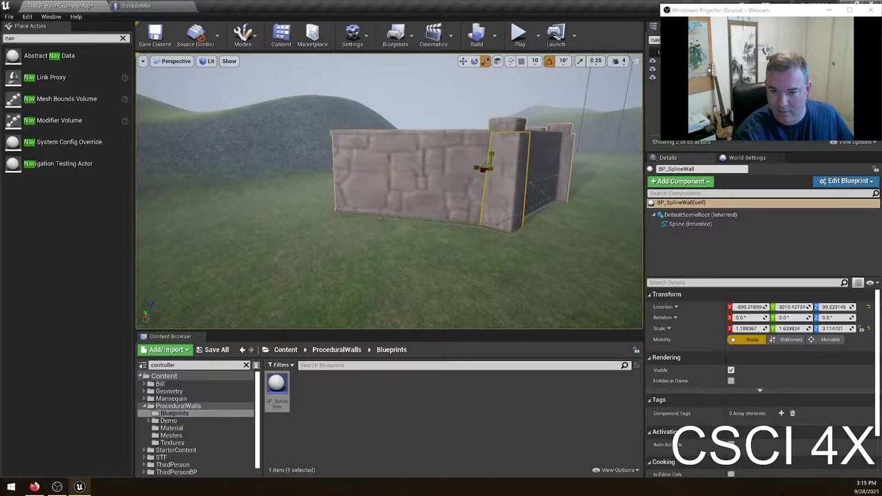
# - Return to move mode and shift the point at the wall's open end near the hill along Y
pyautogui.moveTo(547, 188); pyautogui.dragTo(303, 188, button='right')
pyautogui.moveTo(479, 191); pyautogui.dragTo(480, 168, button='right')
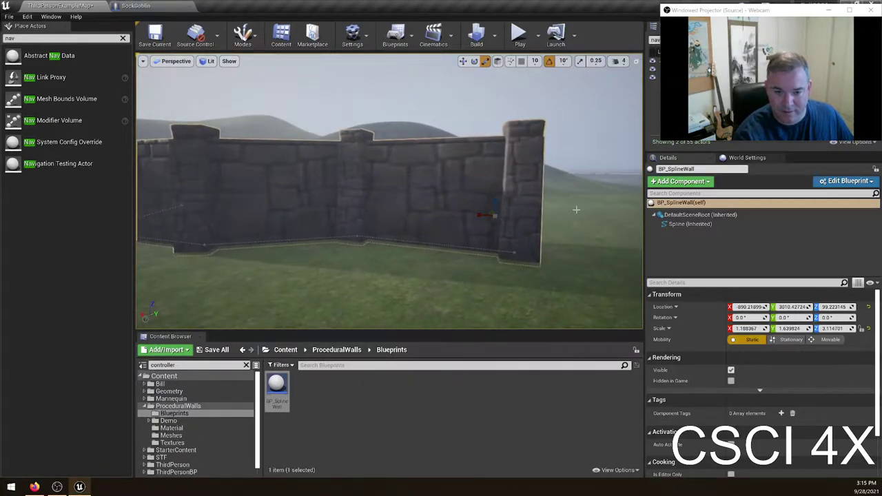
pyautogui.moveTo(381, 126)
pyautogui.mouseDown(button='right')
pyautogui.moveTo(361, 188)
pyautogui.moveTo(381, 127)
pyautogui.mouseUp(button='right')
pyautogui.moveTo(340, 186); pyautogui.dragTo(341, 185, button='right')
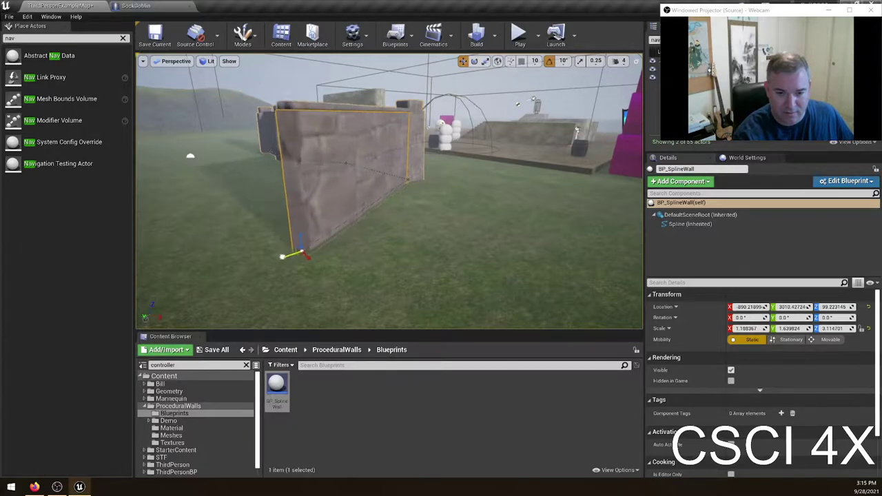
pyautogui.moveTo(281, 256); pyautogui.dragTo(282, 256, button='right')
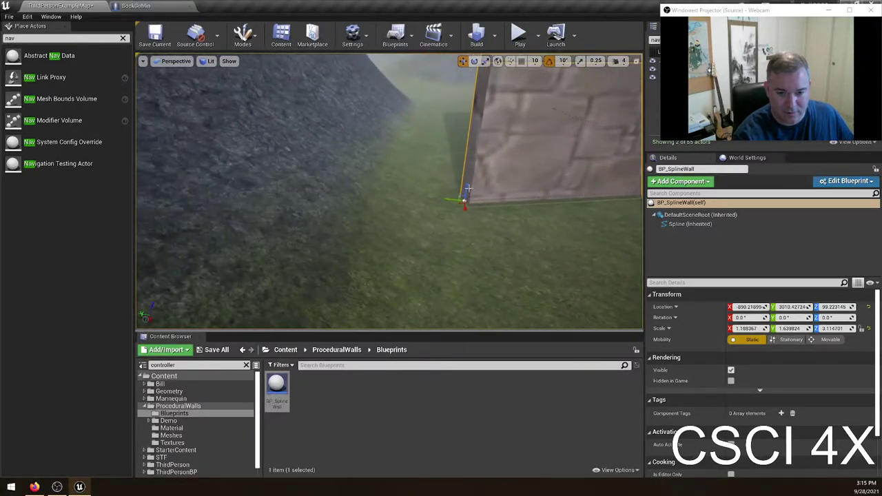
pyautogui.moveTo(451, 200); pyautogui.dragTo(370, 230)
# - Duplicate the spline point at the wall's opposite end twice to add two long segments that turn back toward the open end
pyautogui.moveTo(370, 230); pyautogui.dragTo(370, 230, button='right')
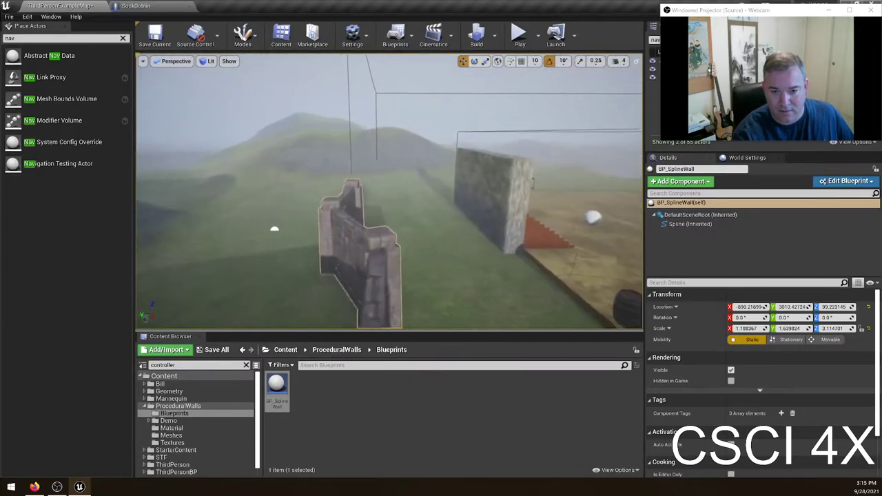
pyautogui.moveTo(280, 268); pyautogui.dragTo(281, 268, button='right')
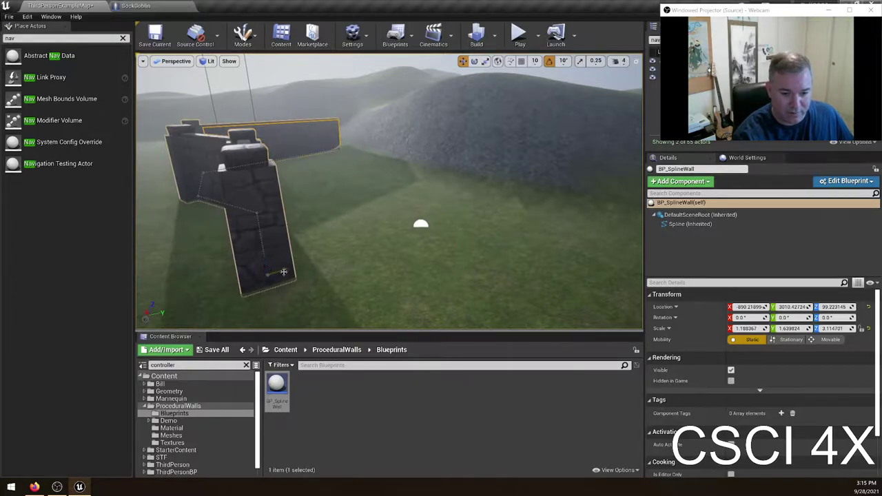
pyautogui.keyDown('alt'); pyautogui.moveTo(283, 272); pyautogui.dragTo(526, 215); pyautogui.keyUp('alt')
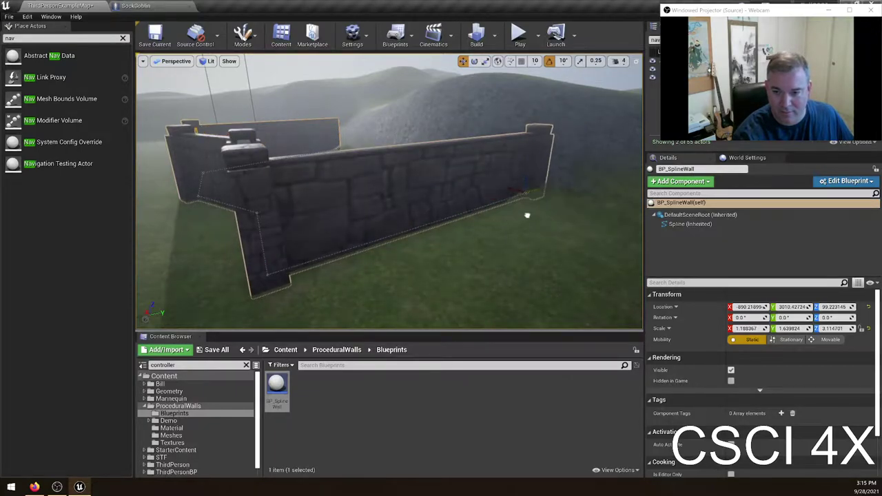
pyautogui.moveTo(522, 221); pyautogui.dragTo(521, 221, button='right')
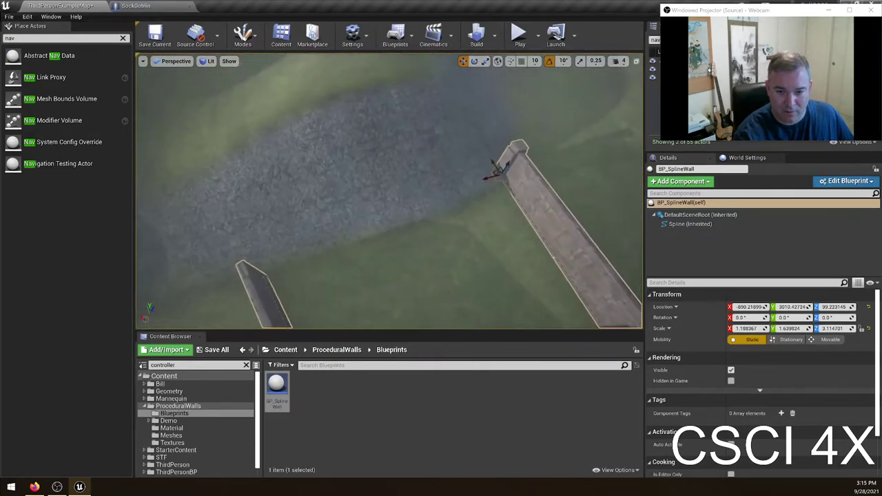
pyautogui.keyDown('alt'); pyautogui.moveTo(486, 178); pyautogui.dragTo(240, 277); pyautogui.keyUp('alt')
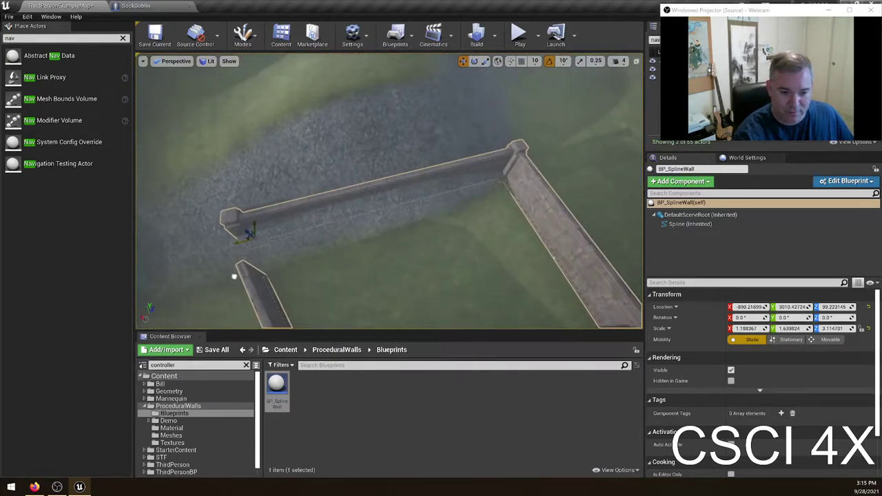
# - Move the last added point onto the wall's open end to close the enclosure, and deselect the wall
pyautogui.moveTo(234, 282); pyautogui.dragTo(235, 282, button='right')
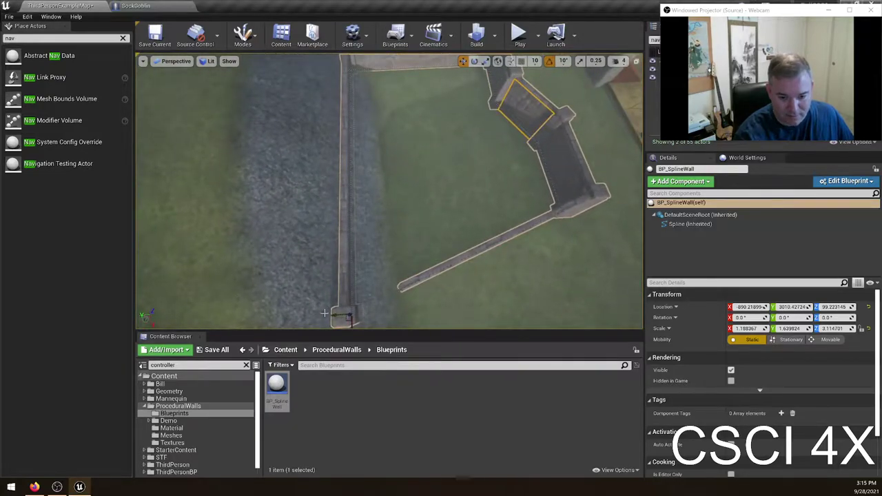
pyautogui.moveTo(332, 315); pyautogui.dragTo(383, 290)
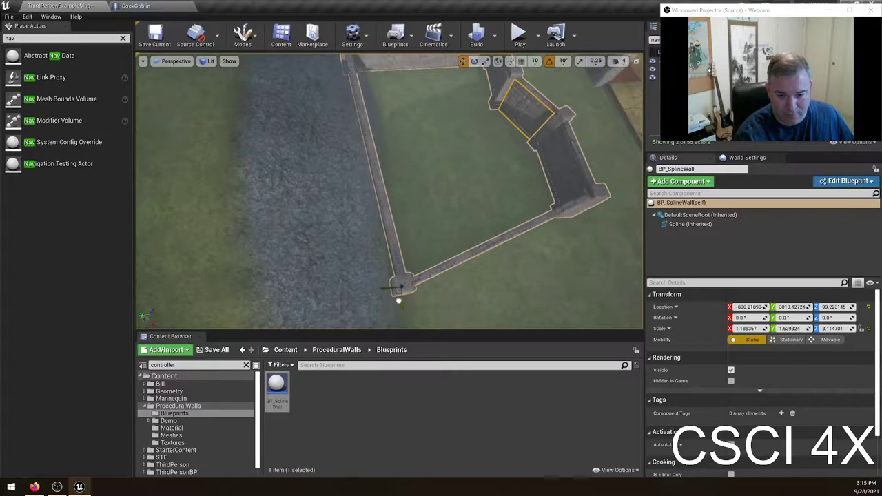
pyautogui.moveTo(398, 303); pyautogui.dragTo(398, 303, button='right')
pyautogui.moveTo(478, 235); pyautogui.dragTo(478, 235, button='right')
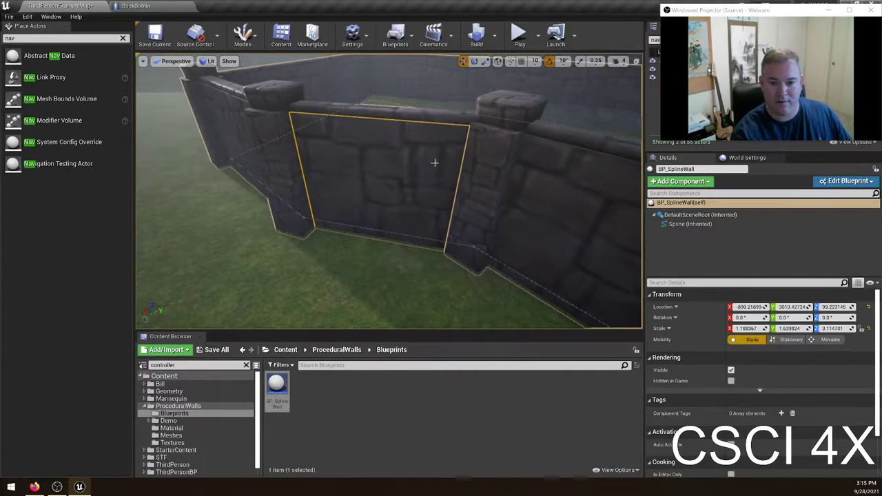
pyautogui.press('Escape')
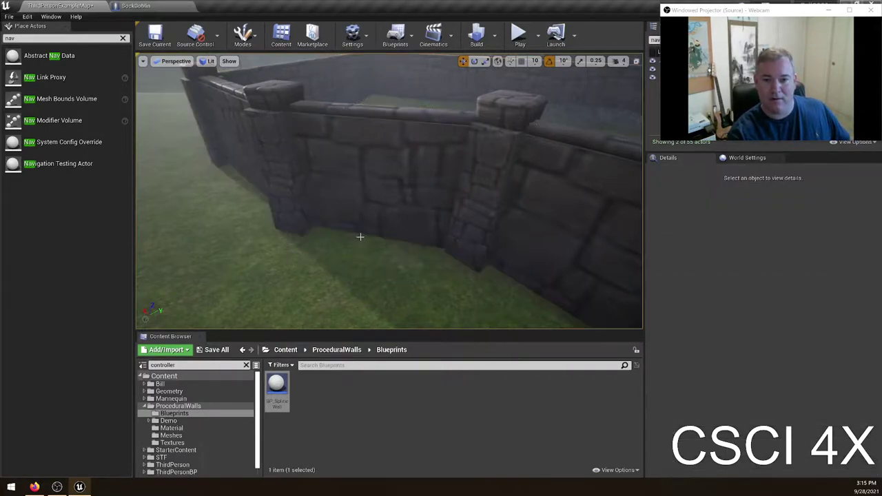
# - Reselect the spline wall, enable Snap in its General Settings, and inspect its base against the ground
pyautogui.moveTo(361, 236); pyautogui.dragTo(360, 236, button='right')
pyautogui.moveTo(373, 280); pyautogui.dragTo(372, 280, button='right')
pyautogui.click(373, 281)
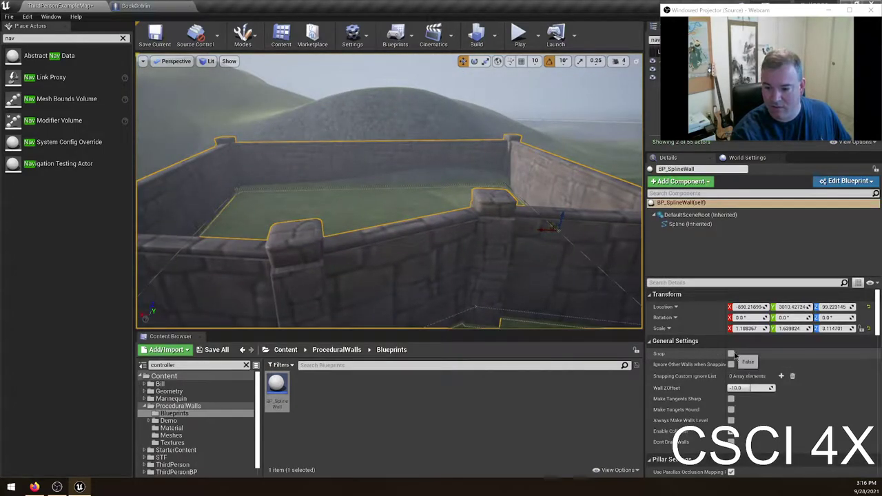
pyautogui.click(730, 353)
pyautogui.moveTo(480, 216); pyautogui.dragTo(480, 216, button='right')
pyautogui.moveTo(405, 178); pyautogui.dragTo(405, 177, button='right')
pyautogui.moveTo(598, 221); pyautogui.dragTo(598, 220, button='right')
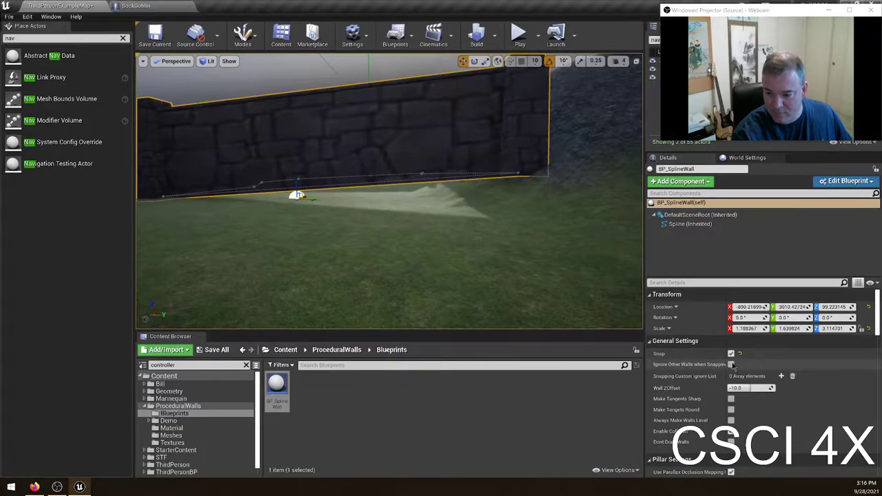
# - Try round tangents on the wall, and enable Always Make Walls Level instead
pyautogui.click(731, 409)
pyautogui.moveTo(578, 248); pyautogui.dragTo(579, 248, button='right')
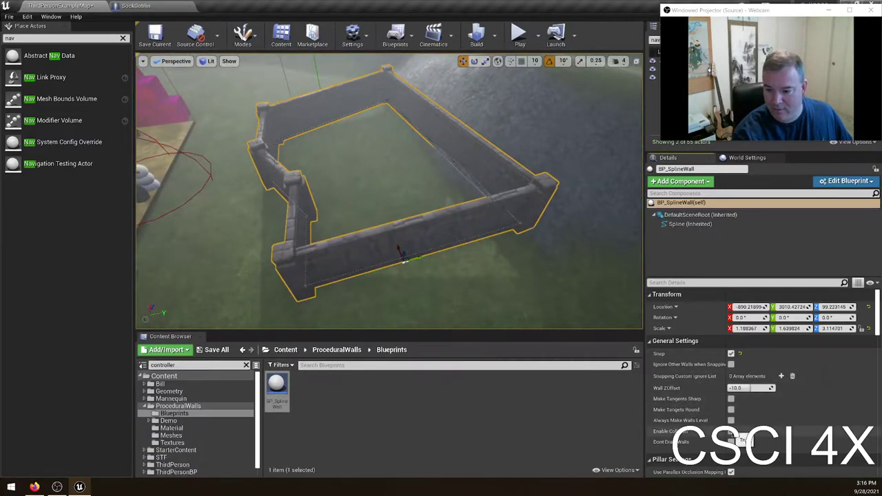
pyautogui.press('w')
pyautogui.moveTo(623, 273); pyautogui.dragTo(641, 310, button='right')
pyautogui.moveTo(585, 242); pyautogui.dragTo(442, 227, button='right')
# - Set the spline wall's Pillar Base Type to Round in the Pillar Settings
pyautogui.scroll(-3, 768, 397)
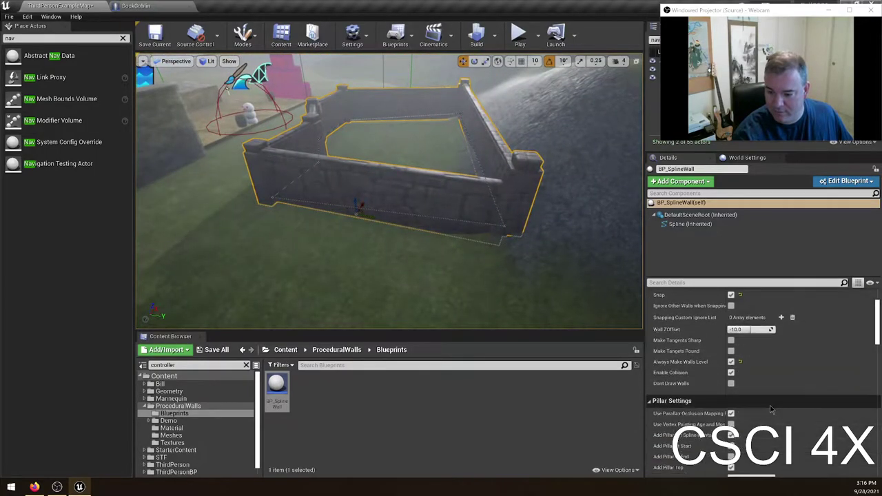
pyautogui.scroll(-1, 757, 386)
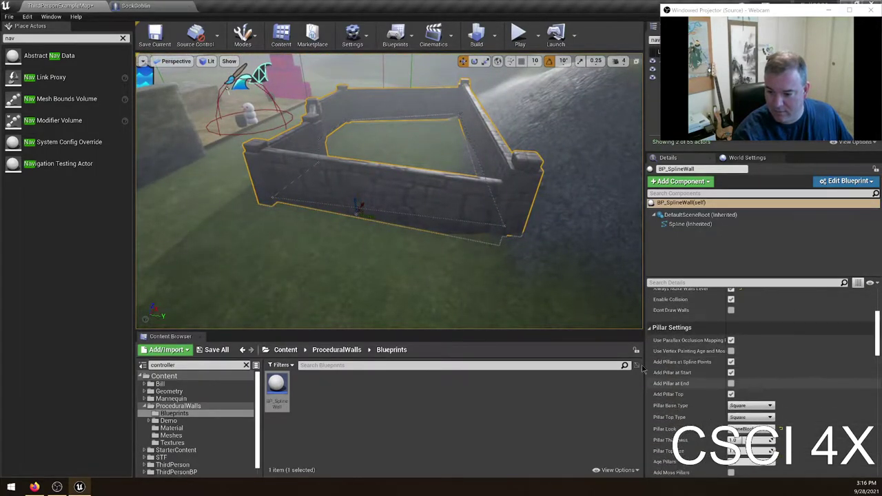
pyautogui.moveTo(488, 276); pyautogui.dragTo(516, 297, button='right')
pyautogui.scroll(-1, 762, 383)
pyautogui.click(751, 376)
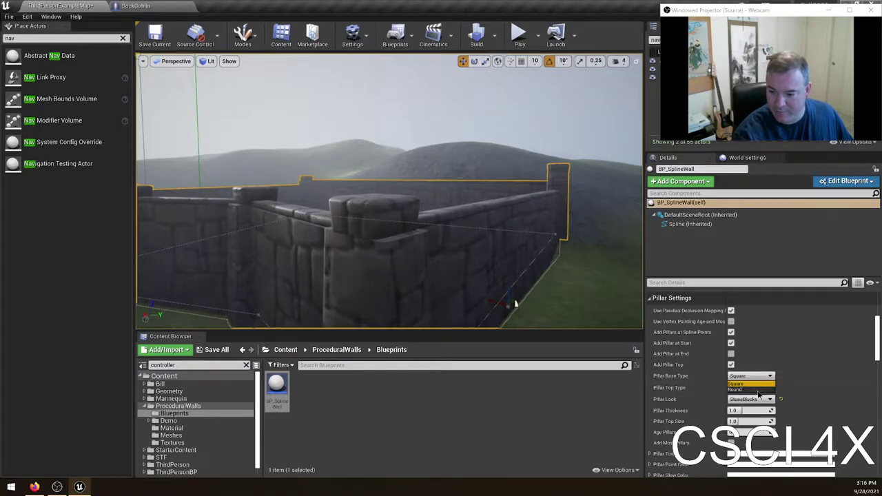
pyautogui.click(759, 389)
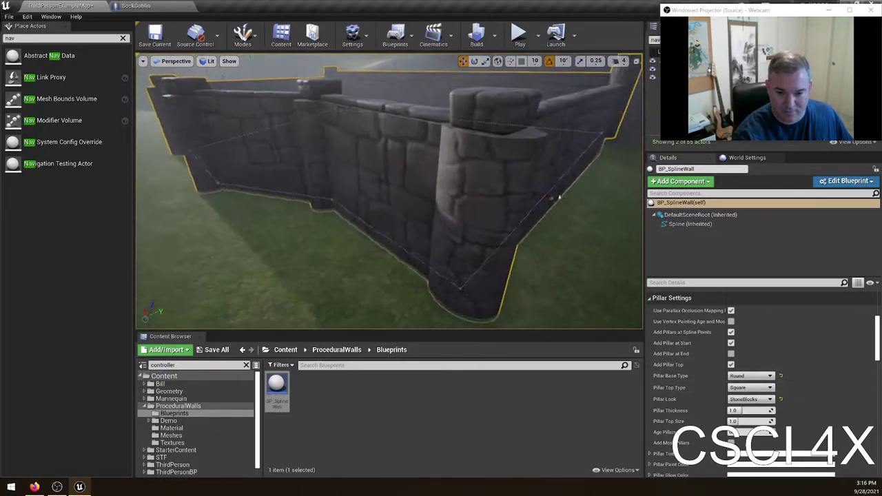
# - Set the Pillar Top Type to Round and inspect the pillars along the wall
pyautogui.click(751, 387)
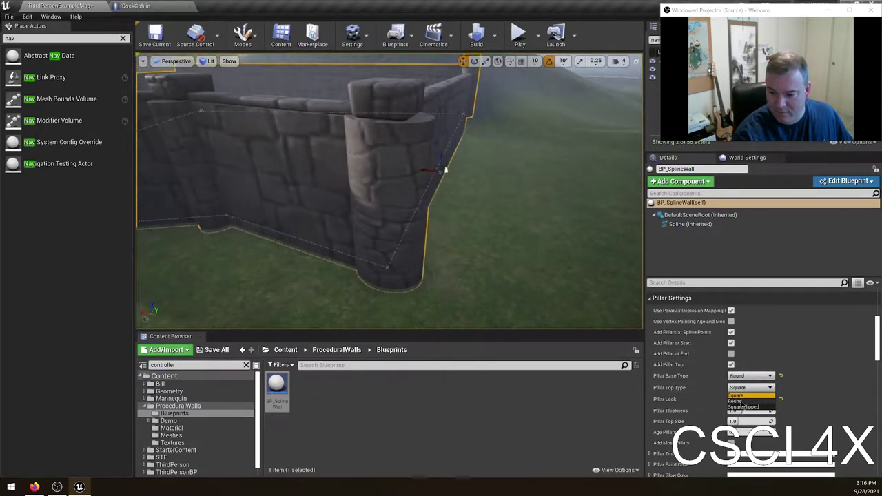
pyautogui.click(736, 401)
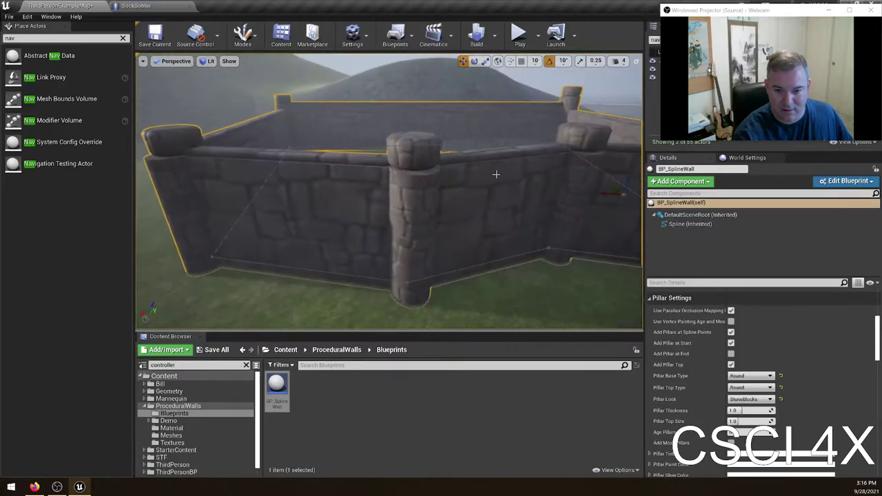
pyautogui.moveTo(479, 224); pyautogui.dragTo(536, 276, button='right')
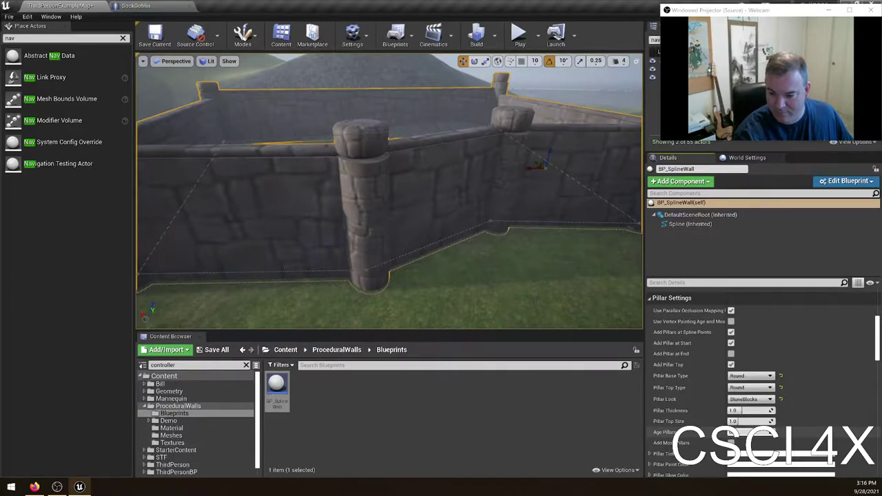
# - Try a higher Age Pillars value on the wall's pillars and reset it to 0
pyautogui.moveTo(751, 432); pyautogui.dragTo(760, 441)
pyautogui.moveTo(478, 259); pyautogui.dragTo(451, 204)
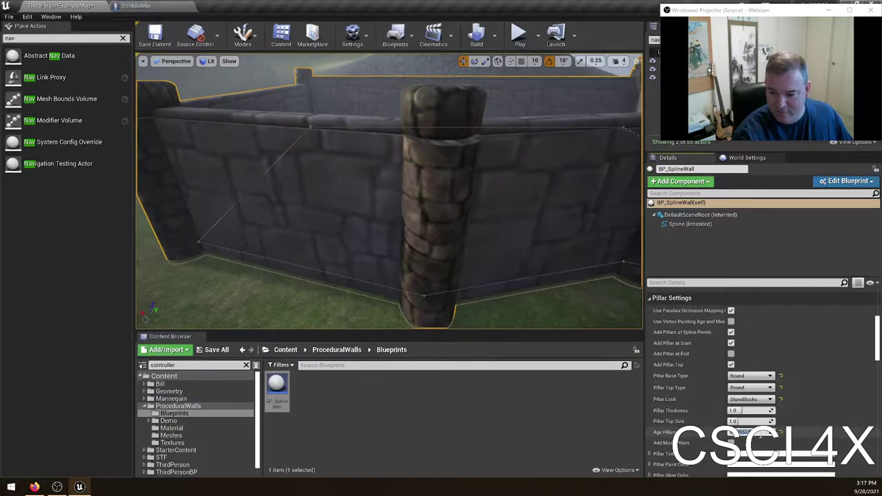
pyautogui.write('2')
pyautogui.press('Return')
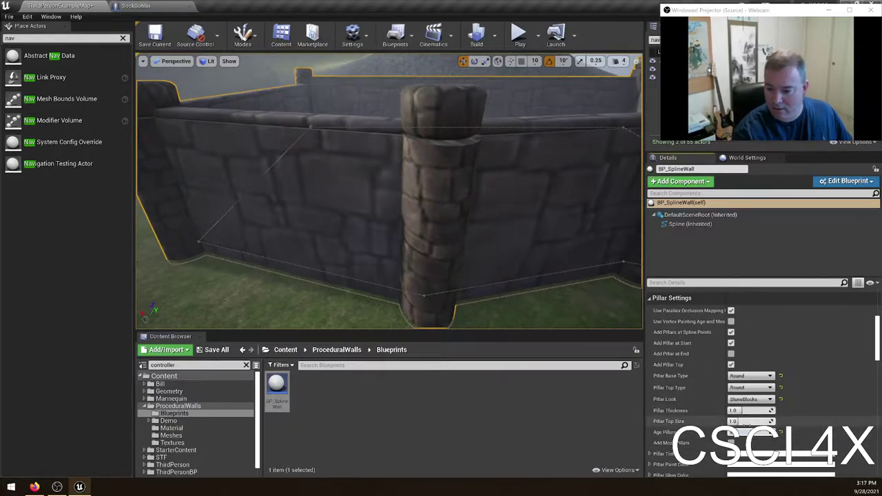
pyautogui.press('Return')
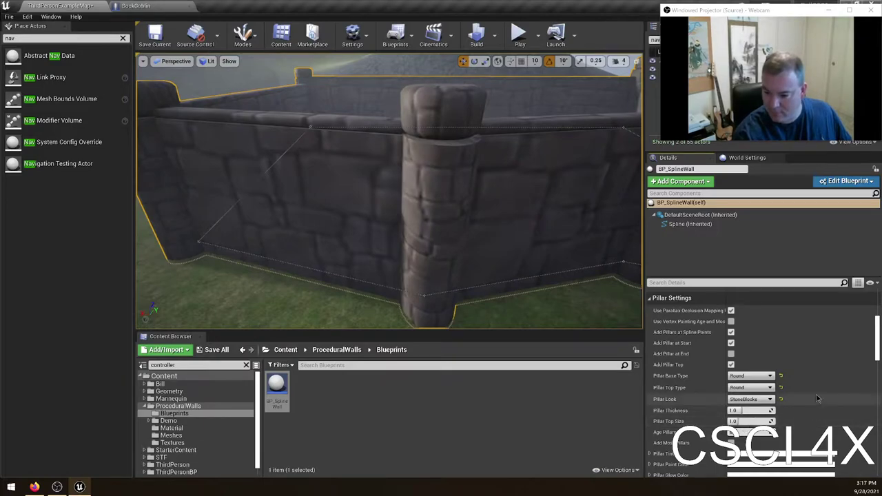
# - Try a magenta-red Pillar Tint on the wall's pillars and cancel the color change
pyautogui.scroll(-1, 744, 429)
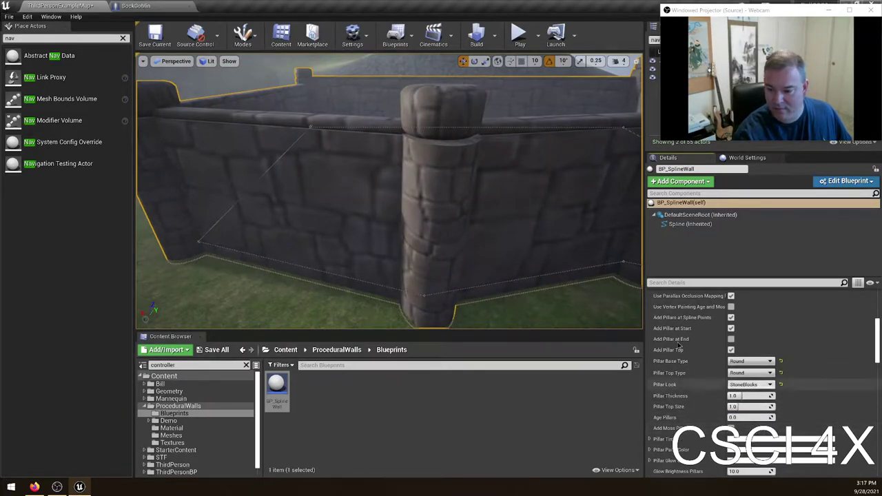
pyautogui.scroll(-3, 761, 386)
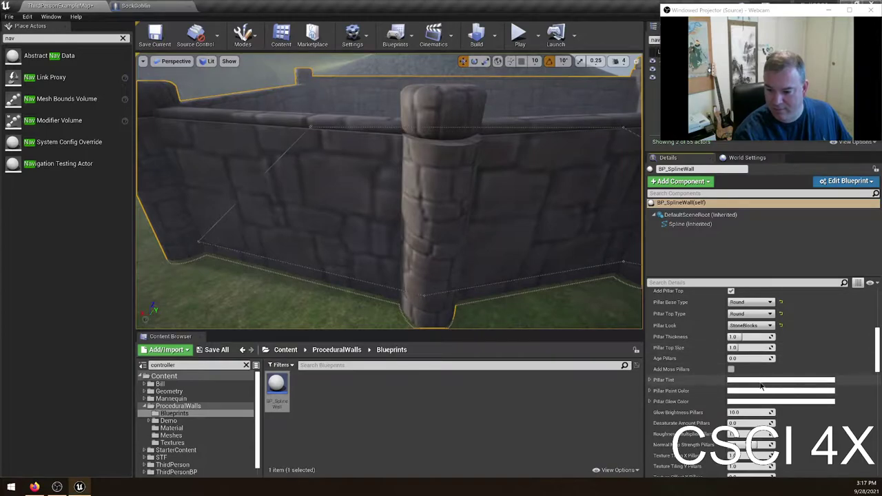
pyautogui.click(762, 379)
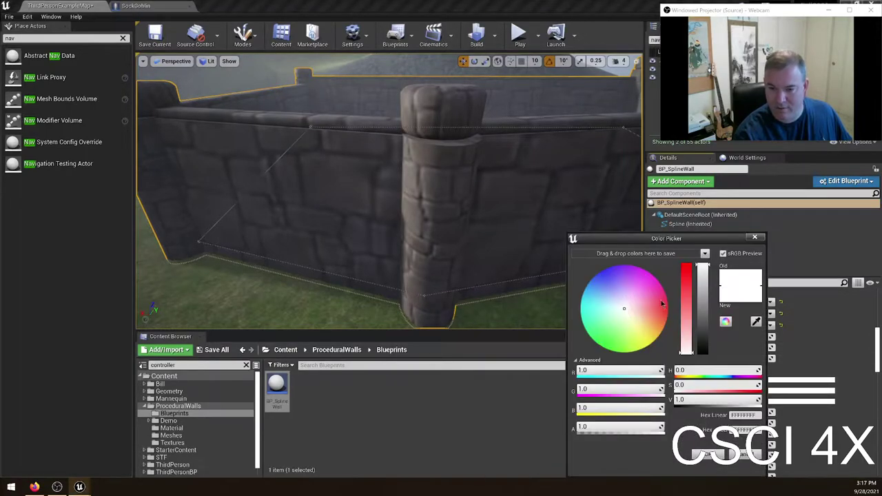
pyautogui.moveTo(662, 304); pyautogui.dragTo(666, 308)
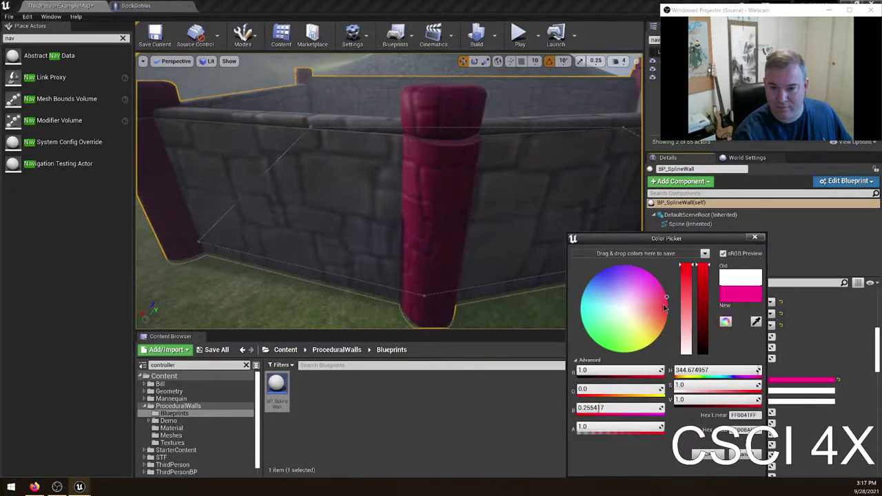
pyautogui.click(740, 456)
# - Try the wall without Use Parallax Occlusion Mapping in the Wall Settings, re-enable it, and examine the stone surface up close
pyautogui.scroll(-3, 717, 377)
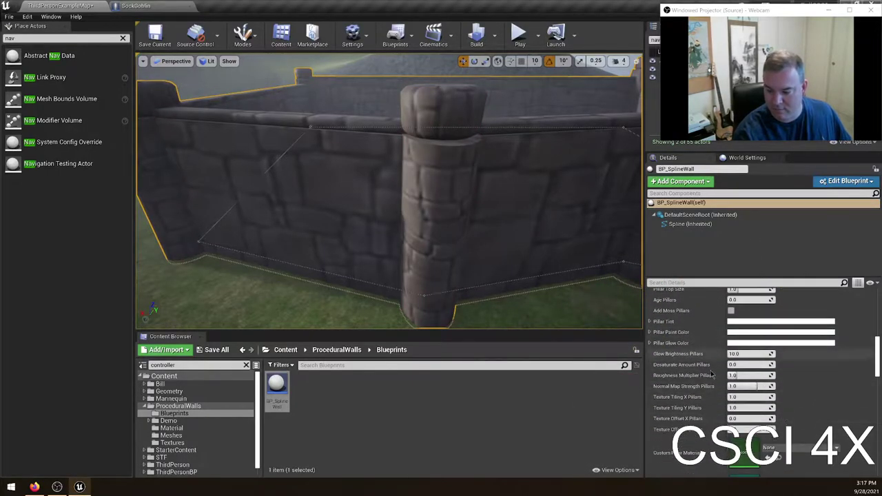
pyautogui.scroll(-3, 735, 467)
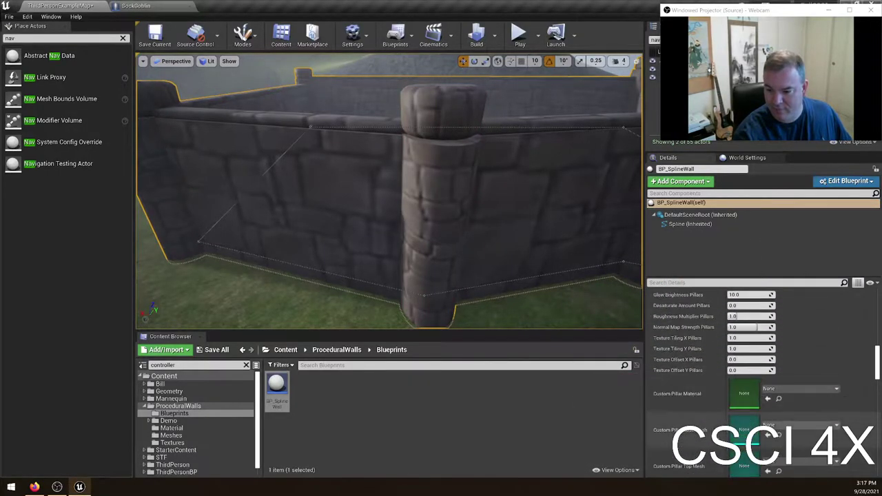
pyautogui.scroll(-8, 739, 354)
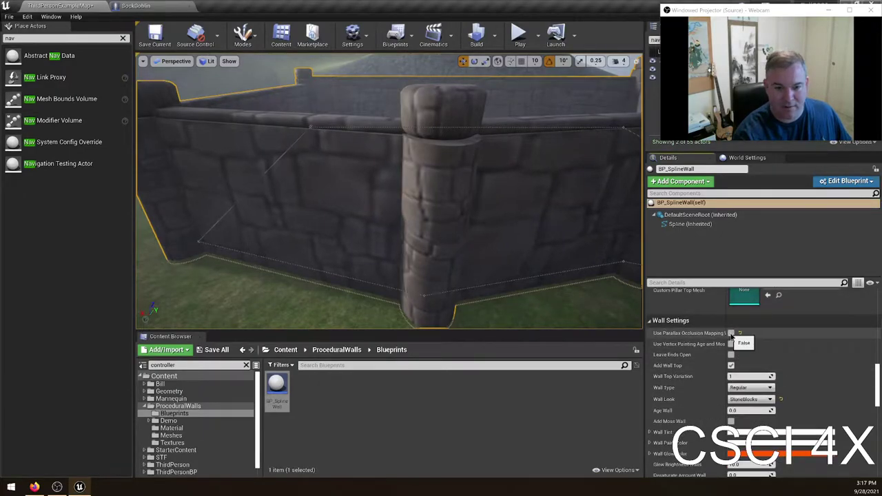
pyautogui.press('w')
pyautogui.moveTo(460, 205)
pyautogui.mouseDown(button='right')
pyautogui.moveTo(386, 205)
pyautogui.moveTo(460, 205)
pyautogui.mouseUp(button='right')
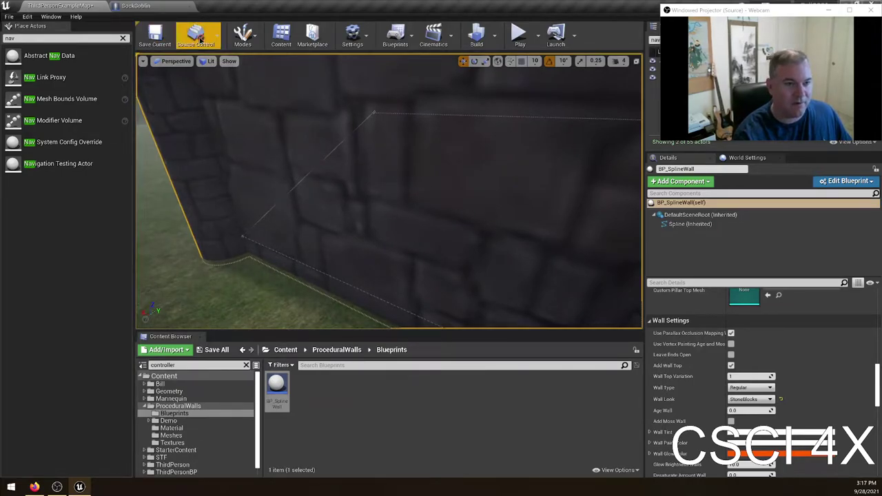
# - Compare the Thick and Thin wall types on the enclosure and set Wall Type to Thick
pyautogui.scroll(-1, 732, 396)
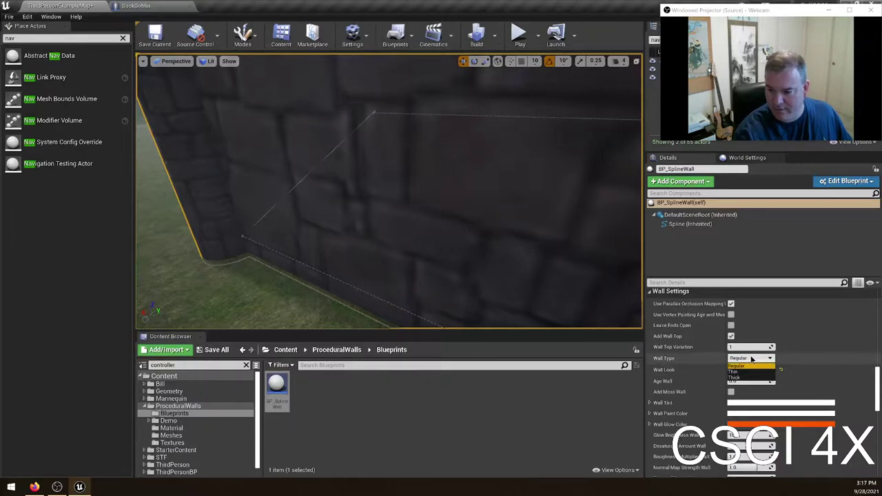
pyautogui.click(738, 378)
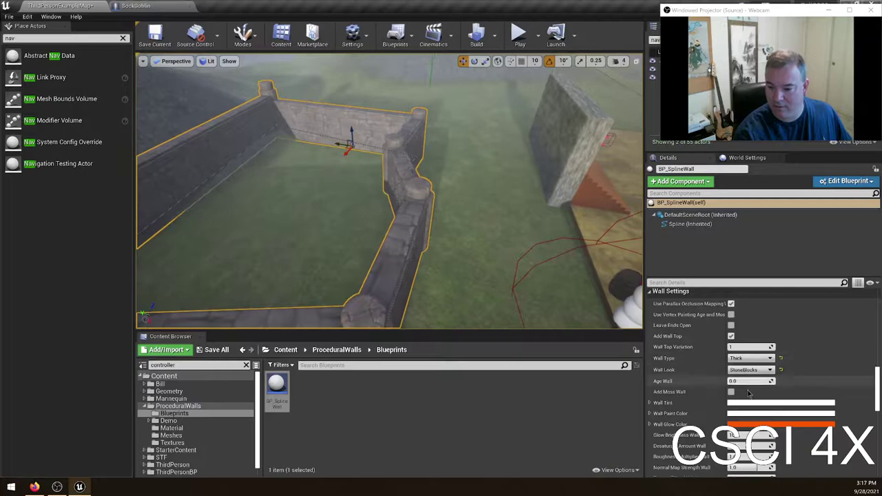
pyautogui.click(749, 358)
pyautogui.click(741, 371)
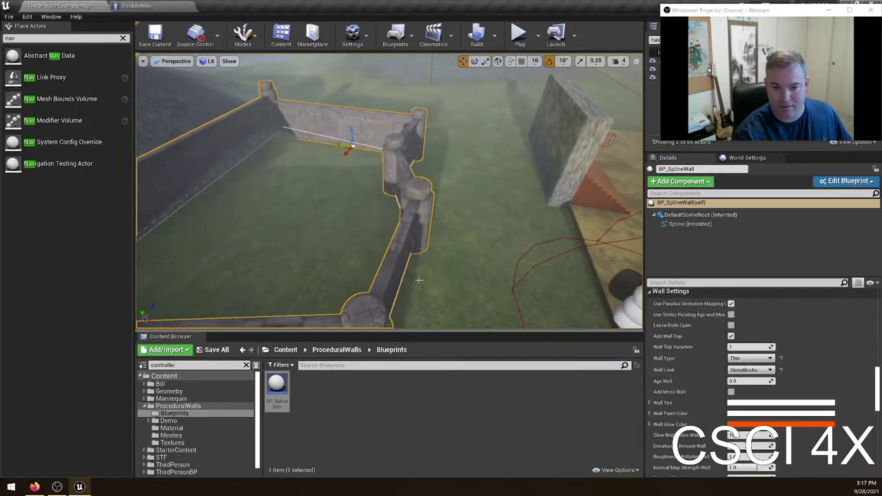
pyautogui.click(749, 358)
pyautogui.click(749, 379)
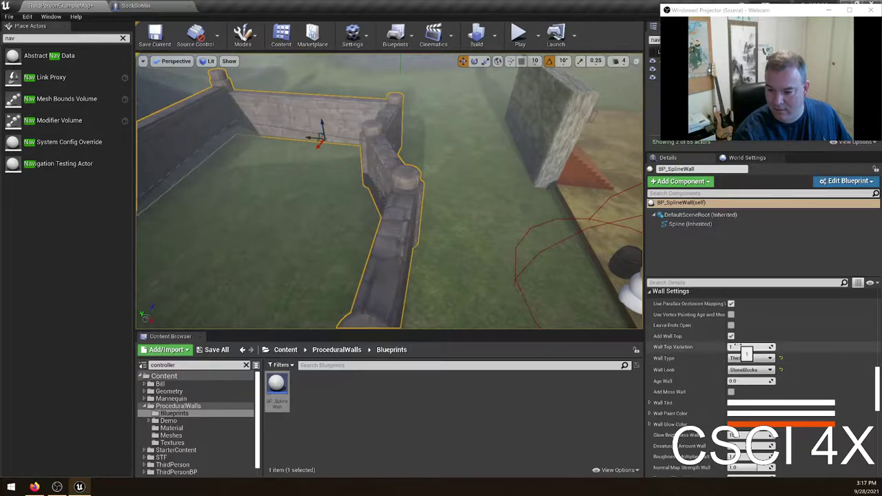
# - Compare Wall Top Variation values from 1 to 4 on the wall's top stones and set it to 2
pyautogui.click(762, 347)
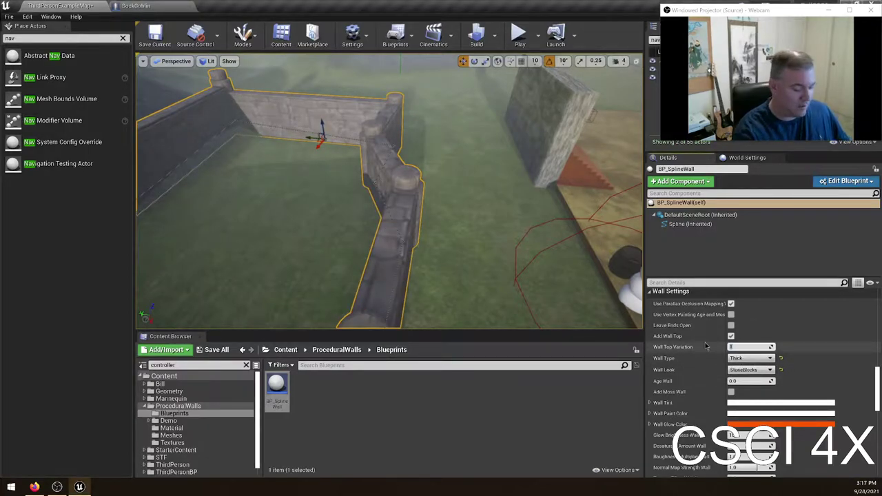
pyautogui.moveTo(517, 195); pyautogui.dragTo(613, 196, button='right')
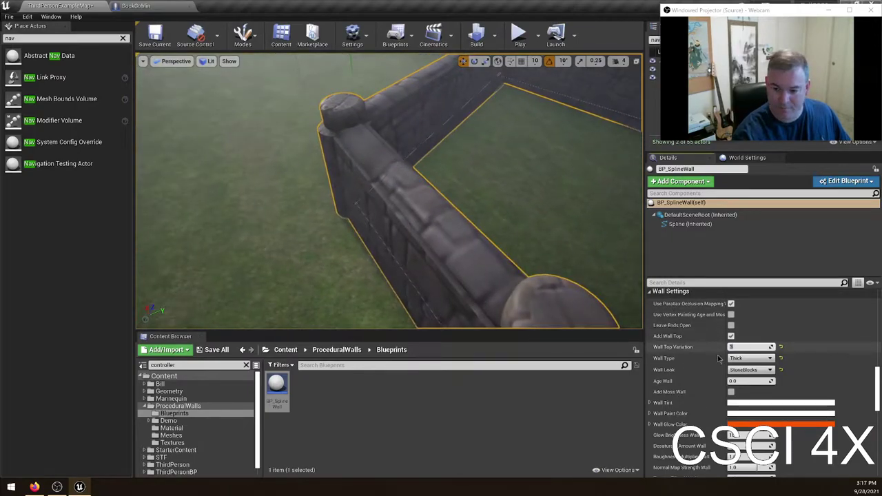
pyautogui.write('1')
pyautogui.press('Return')
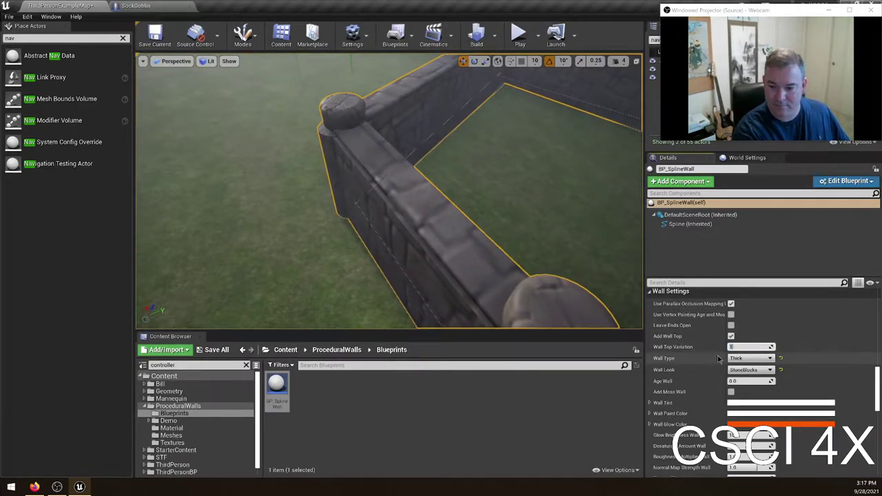
pyautogui.write('2')
pyautogui.press('Return')
pyautogui.write('3')
pyautogui.press('Return')
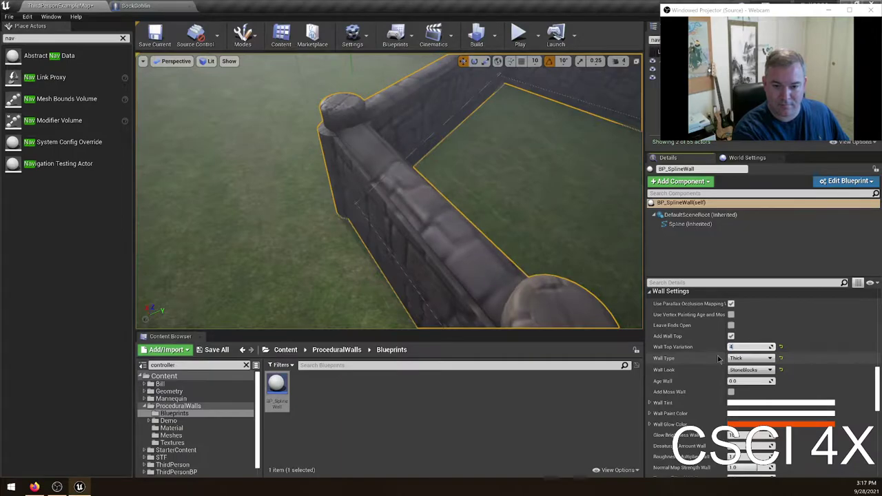
pyautogui.press('Return')
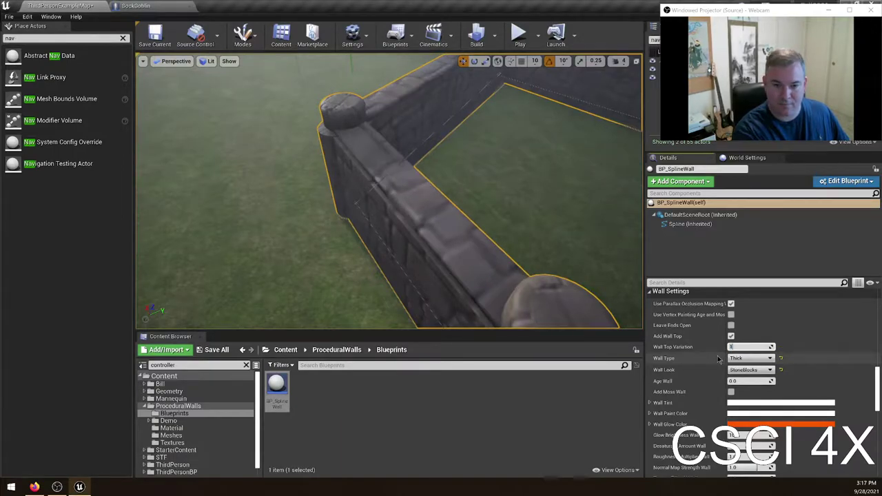
pyautogui.write('2')
pyautogui.press('Return')
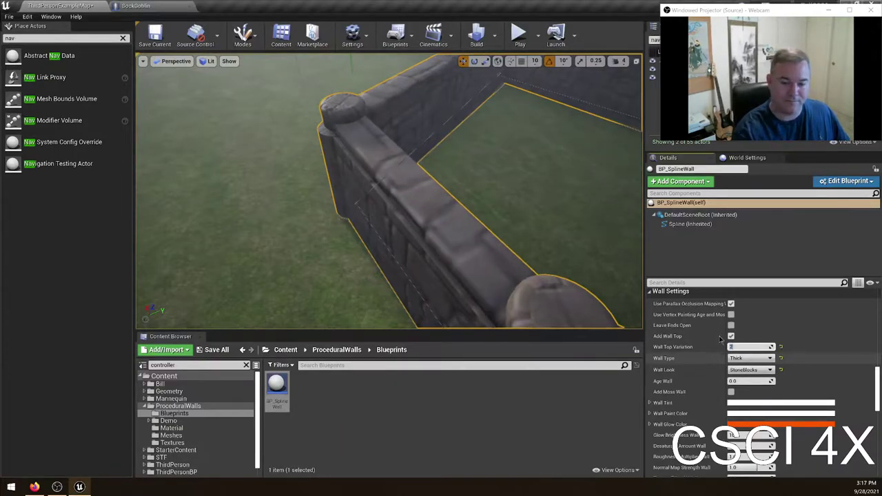
# - Examine the enclosure from several sides and review the remaining Wall Settings down to the doorway options
pyautogui.moveTo(523, 262); pyautogui.dragTo(427, 220, button='right')
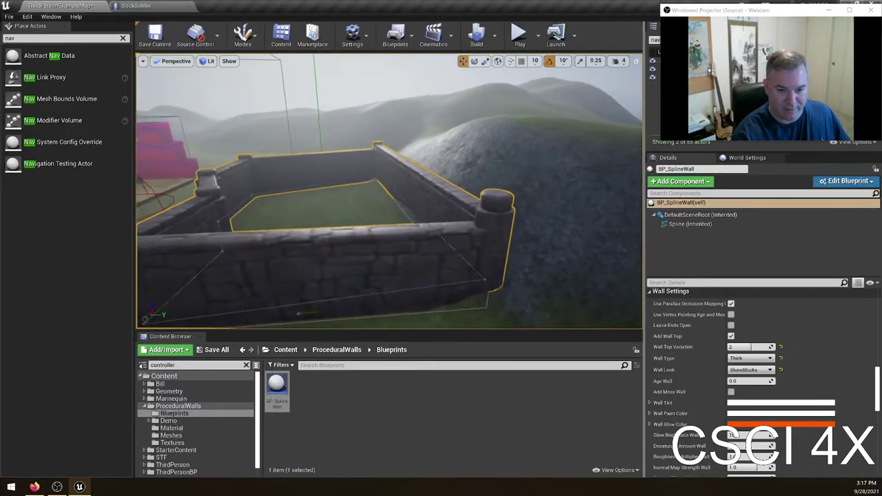
pyautogui.moveTo(337, 205); pyautogui.dragTo(317, 205, button='right')
pyautogui.scroll(-3, 799, 314)
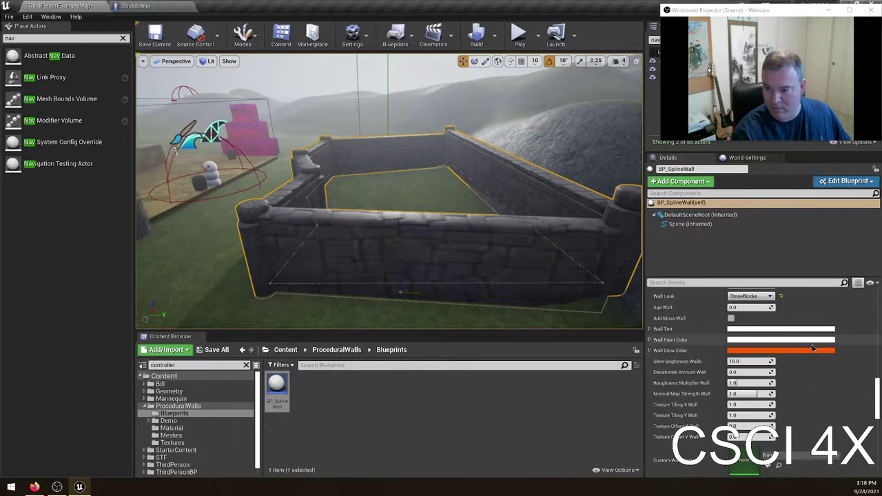
pyautogui.scroll(-2, 792, 352)
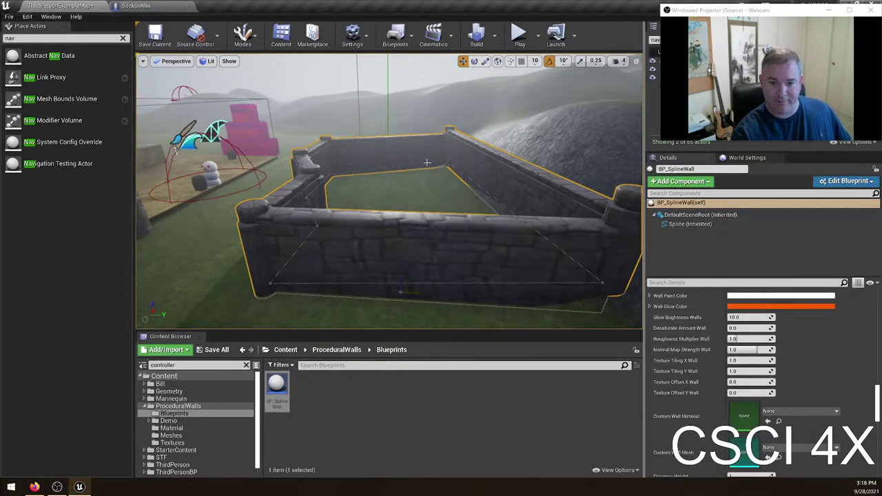
pyautogui.scroll(-2, 809, 384)
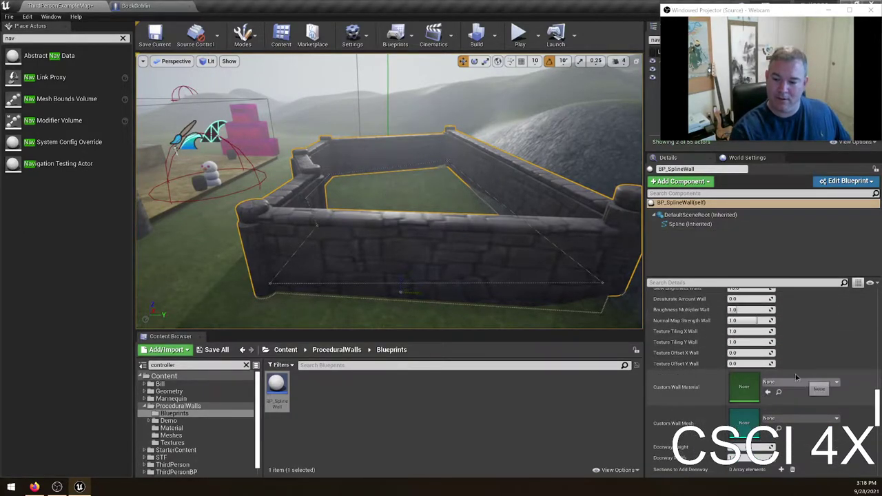
pyautogui.moveTo(401, 208)
pyautogui.mouseDown(button='right')
pyautogui.moveTo(375, 208)
pyautogui.moveTo(420, 208)
pyautogui.moveTo(386, 208)
pyautogui.moveTo(403, 207)
pyautogui.mouseUp(button='right')
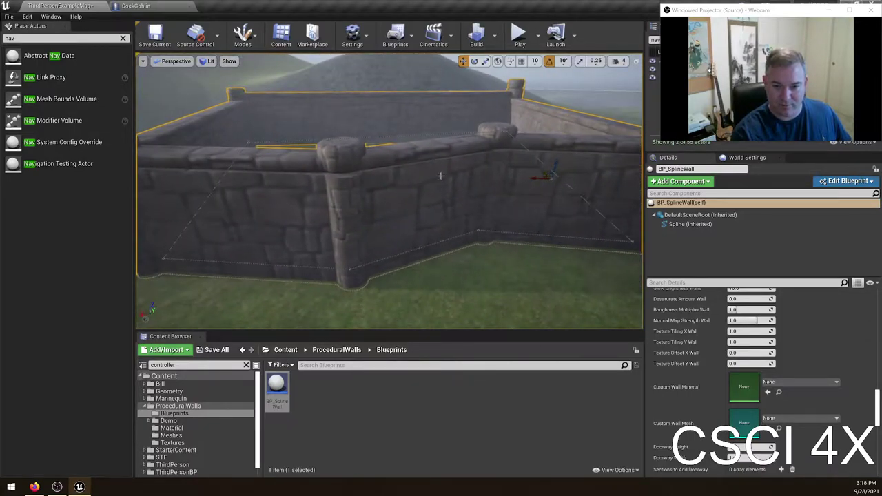
pyautogui.moveTo(455, 221); pyautogui.dragTo(513, 195, button='right')
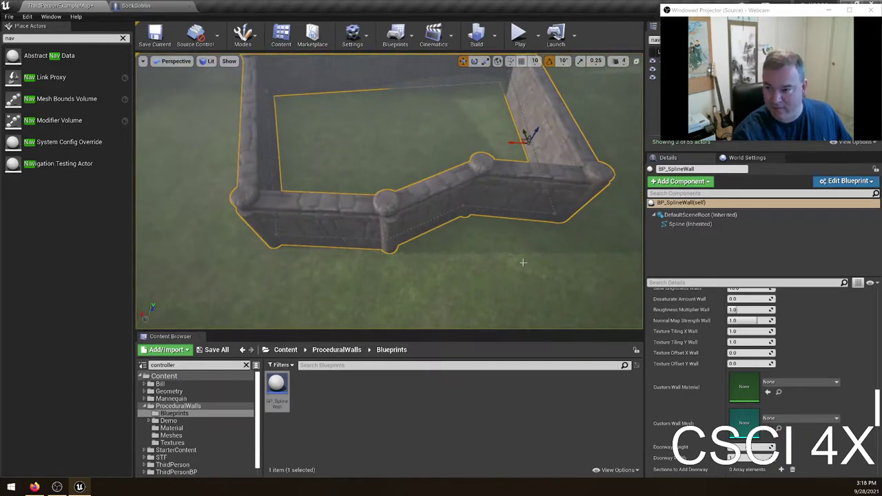
pyautogui.scroll(-3, 794, 378)
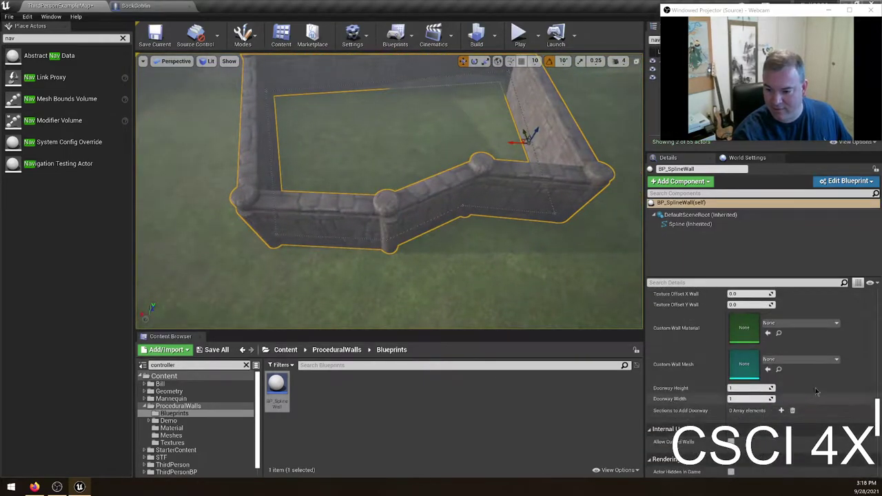
# - Search the Custom Wall Mesh choices for "arch" and clear the search
pyautogui.click(782, 359)
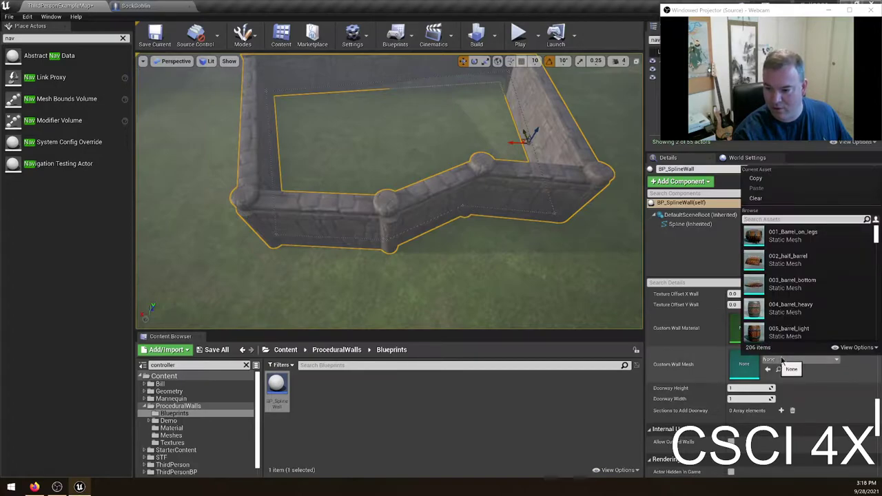
pyautogui.scroll(-2, 806, 289)
pyautogui.write('a')
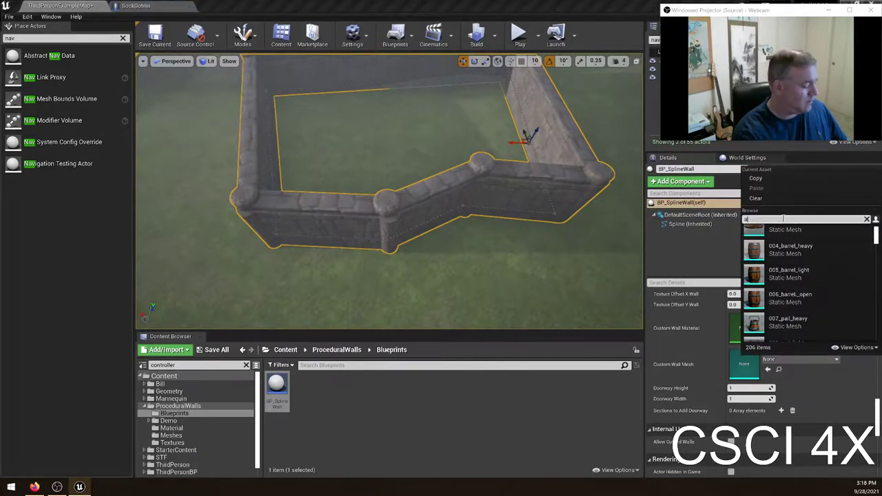
pyautogui.write('rch')
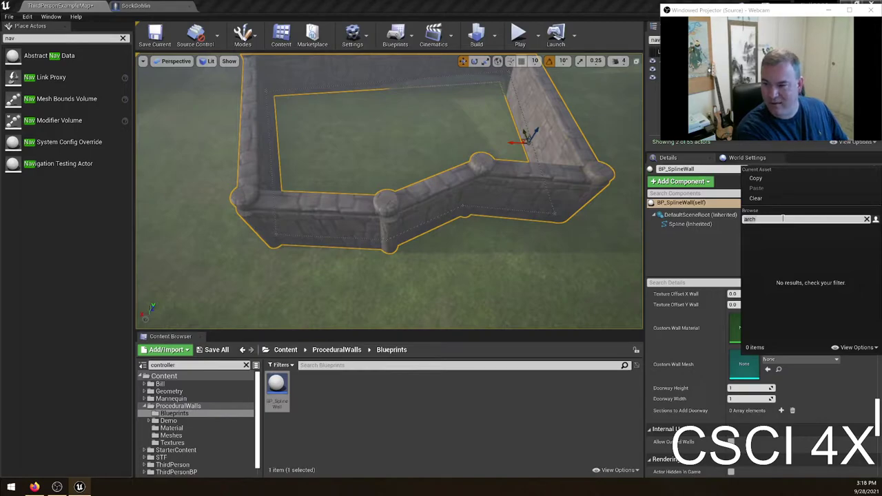
pyautogui.press('BackSpace')
pyautogui.press('BackSpace')
pyautogui.press('BackSpace')
pyautogui.press('BackSpace')
pyautogui.write('ga')
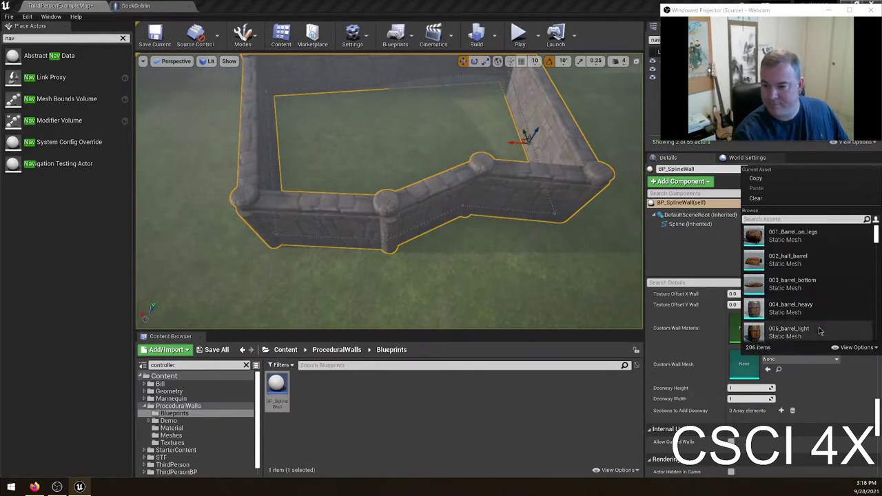
# - Try 005_barrel_light as the Custom Wall Mesh, view the wall up close, and undo the mesh change
pyautogui.click(788, 329)
pyautogui.moveTo(388, 190); pyautogui.dragTo(533, 237, button='right')
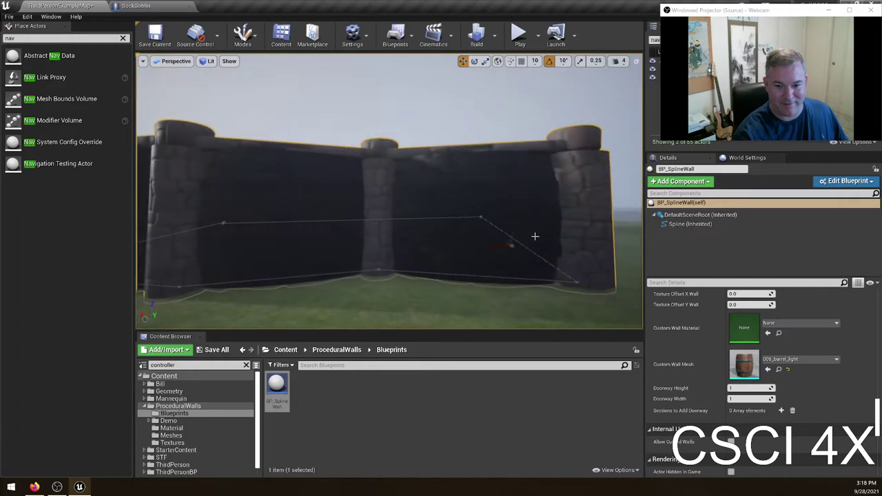
pyautogui.hotkey('ctrl', 'z')
# - Add one entry to Sections to Add Doorway, set it to section 2, and locate the opening on the enclosure
pyautogui.scroll(-2, 716, 363)
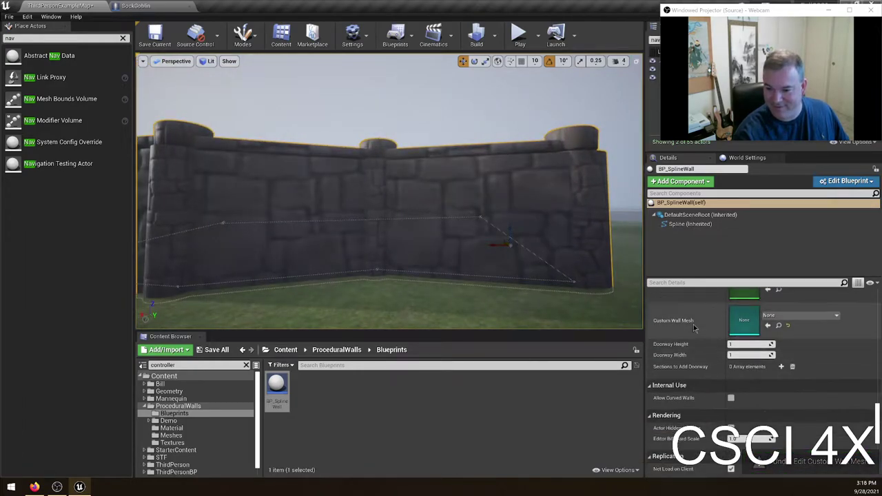
pyautogui.scroll(1, 703, 348)
pyautogui.scroll(-1, 692, 337)
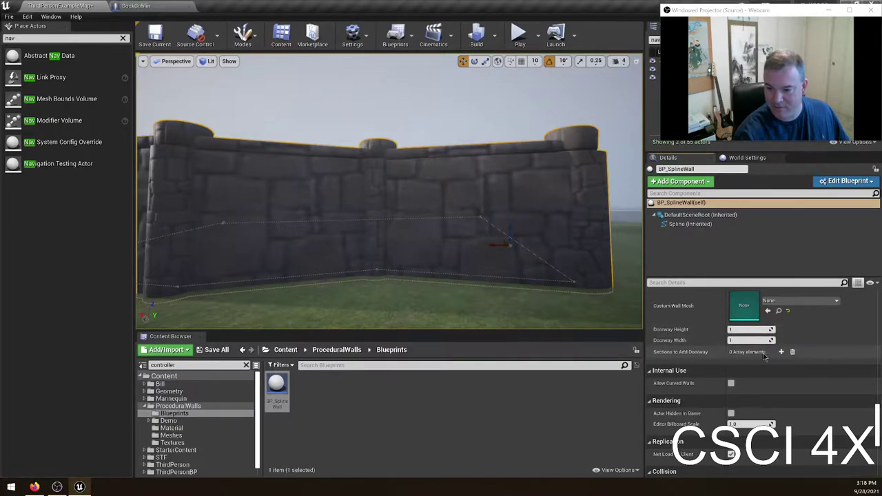
pyautogui.click(781, 352)
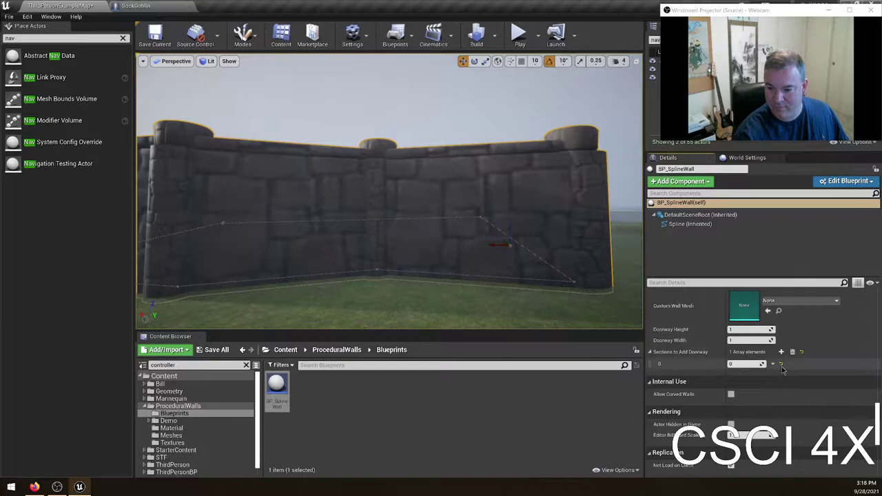
pyautogui.moveTo(541, 220)
pyautogui.mouseDown(button='right')
pyautogui.moveTo(496, 224)
pyautogui.moveTo(476, 258)
pyautogui.moveTo(414, 251)
pyautogui.moveTo(541, 220)
pyautogui.mouseUp(button='right')
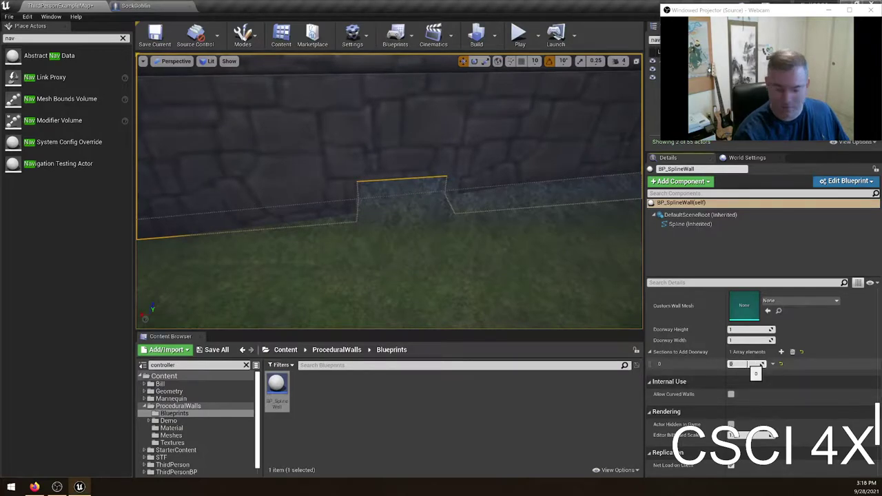
pyautogui.write('2')
pyautogui.press('Return')
pyautogui.moveTo(472, 255); pyautogui.dragTo(620, 303, button='right')
pyautogui.moveTo(389, 207); pyautogui.dragTo(579, 207, button='right')
pyautogui.moveTo(485, 189); pyautogui.dragTo(486, 189, button='right')
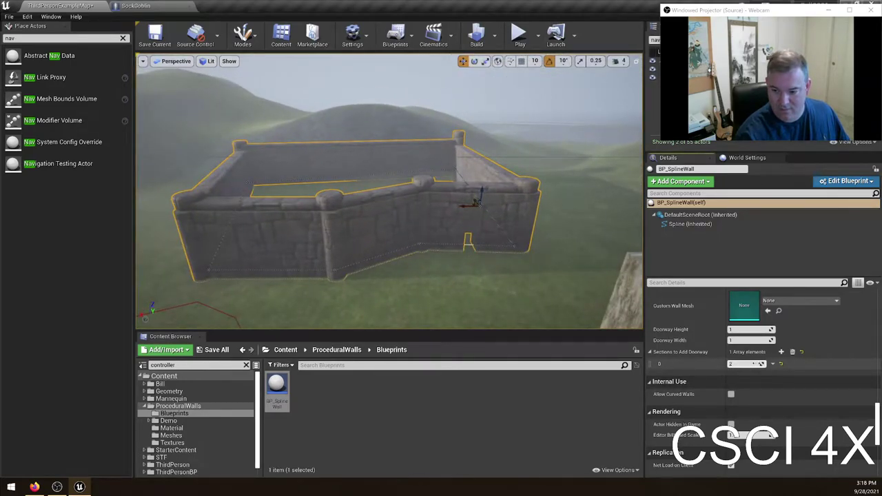
# - Move the doorway to section 4 and set Doorway Height to 3 and Doorway Width to 2
pyautogui.write('3')
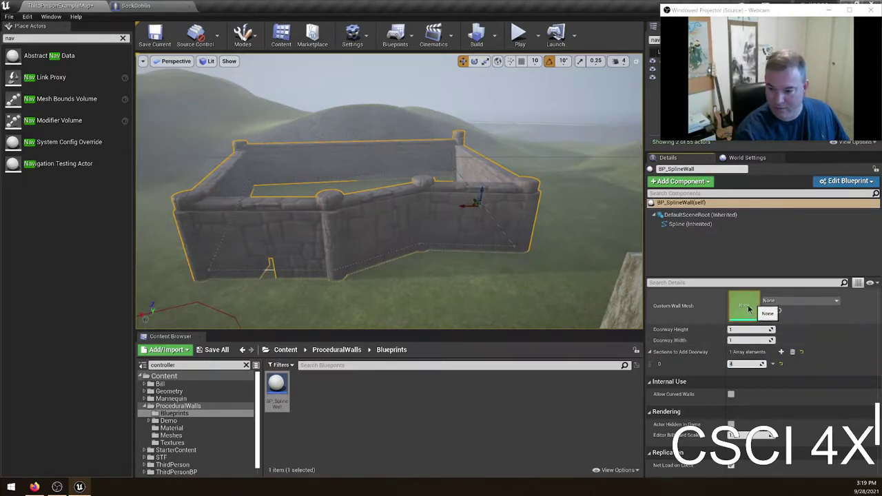
pyautogui.click(743, 329)
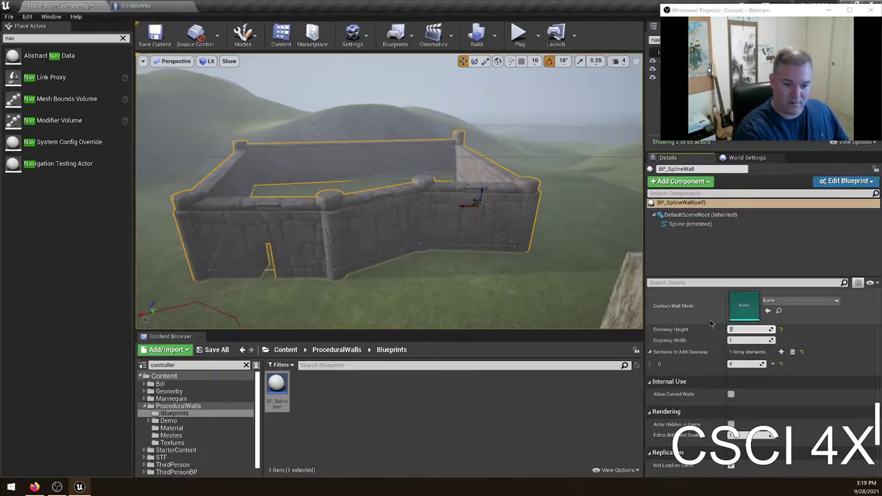
pyautogui.press('Tab')
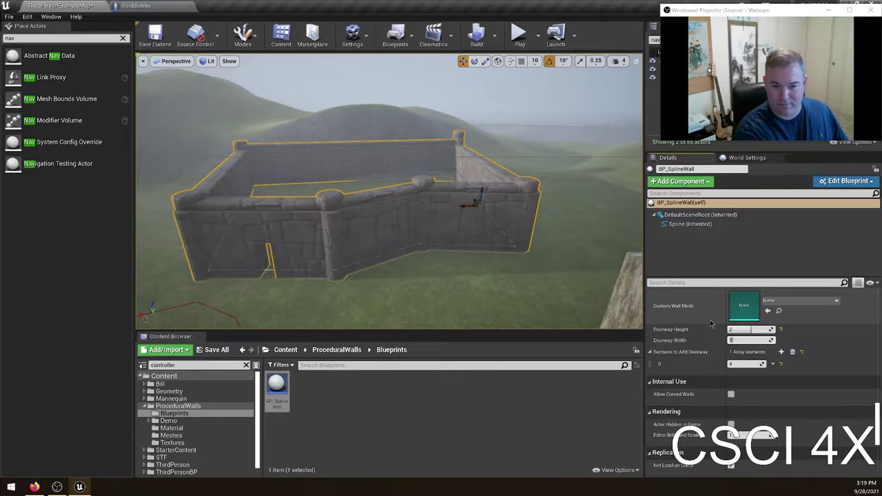
pyautogui.write('2')
pyautogui.hotkey('shift', 'Tab')
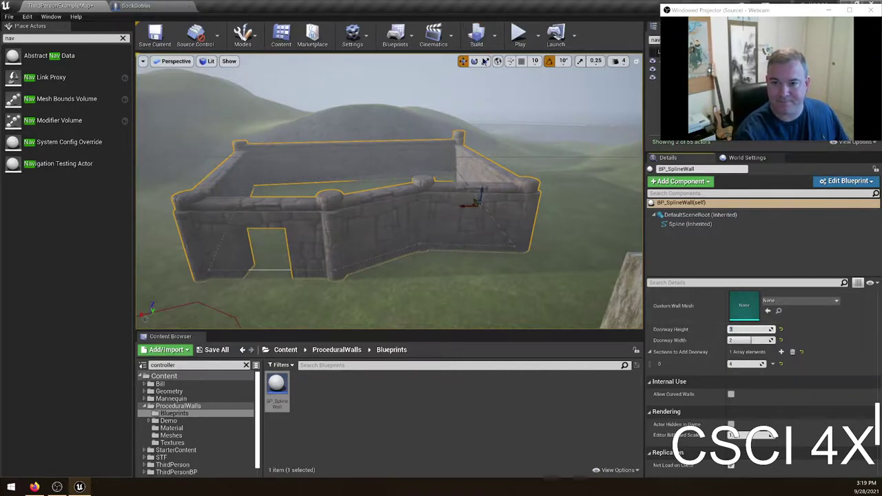
# - Play the level, run the character through the enclosure's doorway and back outside, and stop the play session
pyautogui.hotkey('alt', 'p')
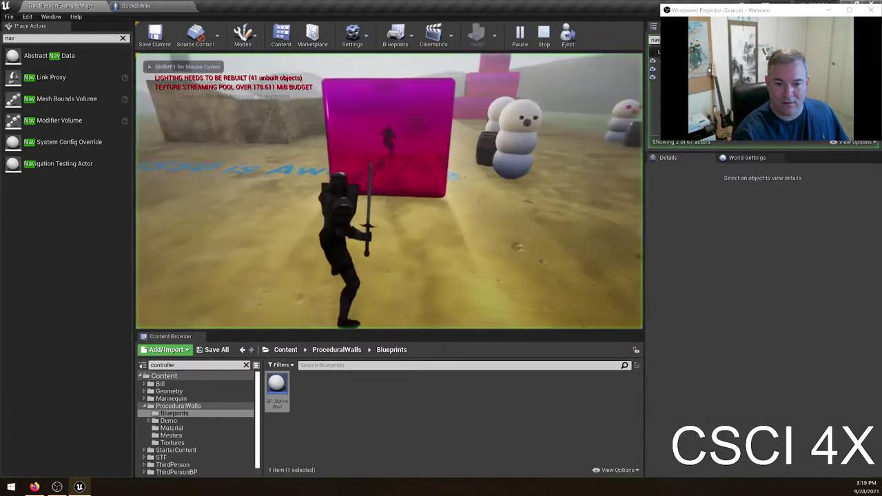
pyautogui.press('w')
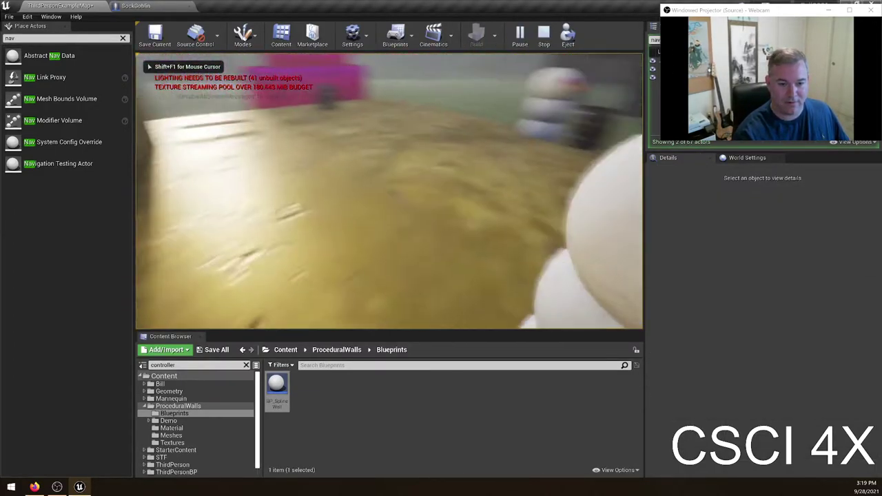
pyautogui.press('w')
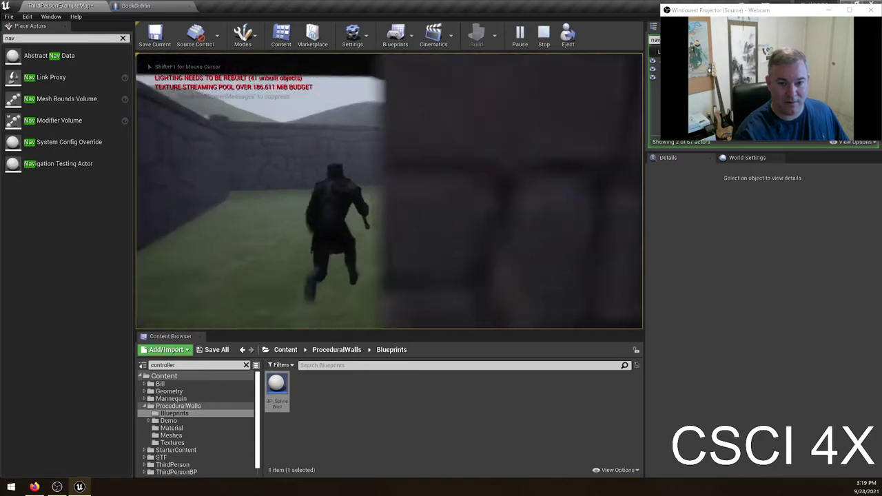
pyautogui.press('w')
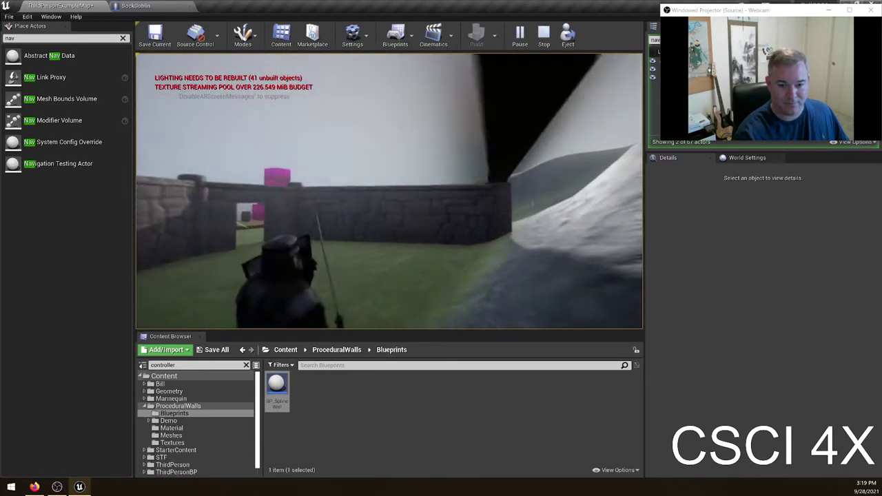
pyautogui.press('w')
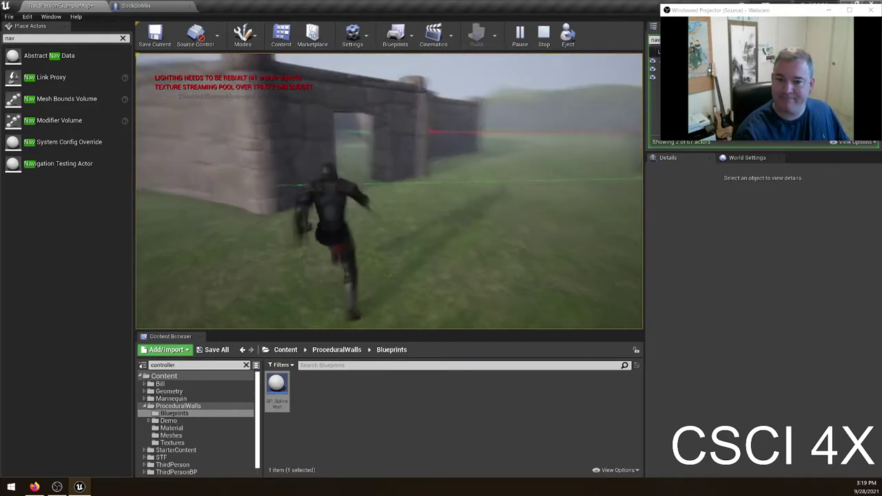
pyautogui.press('Escape')
# - Review the spline wall's settings and the stone face of the outer wall, and save the level
pyautogui.moveTo(517, 297)
pyautogui.mouseDown(button='right')
pyautogui.moveTo(579, 298)
pyautogui.moveTo(579, 275)
pyautogui.moveTo(568, 296)
pyautogui.moveTo(517, 297)
pyautogui.mouseUp(button='right')
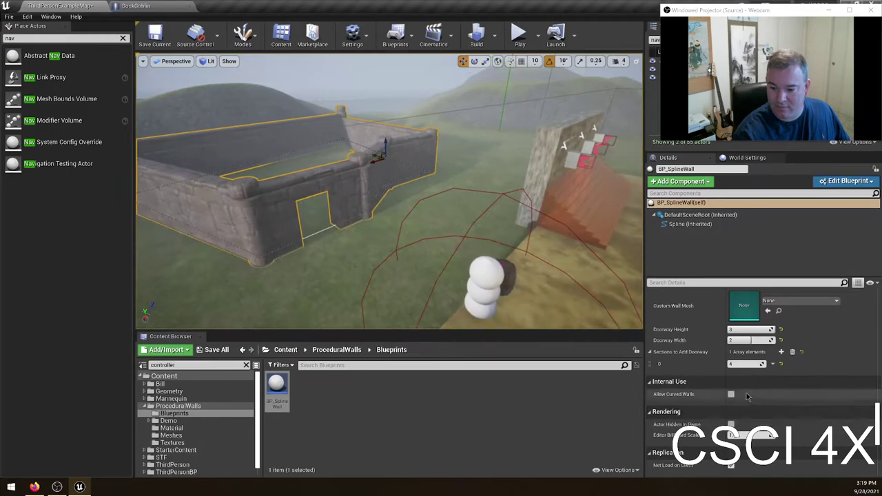
pyautogui.scroll(-5, 783, 416)
pyautogui.scroll(10, 783, 416)
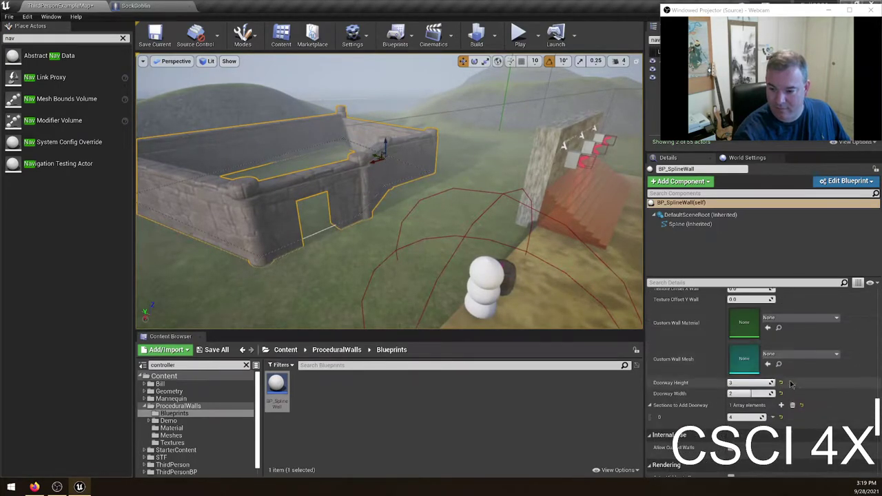
pyautogui.scroll(10, 782, 354)
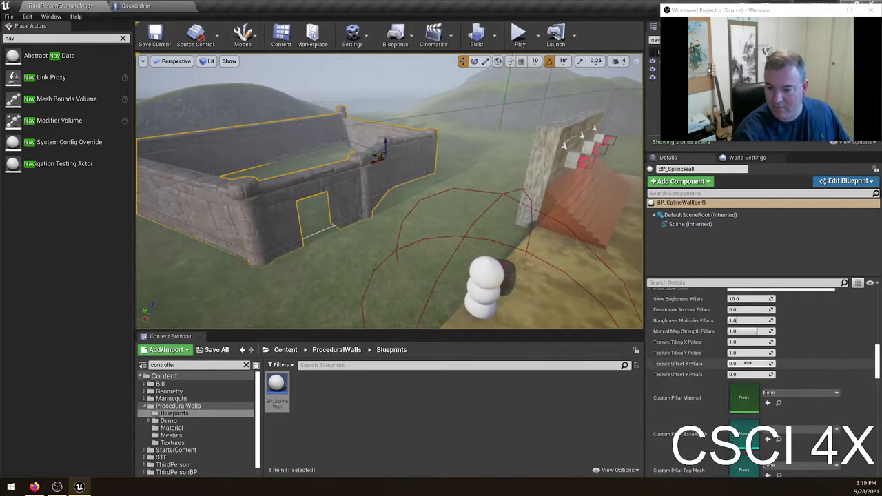
pyautogui.scroll(10, 734, 347)
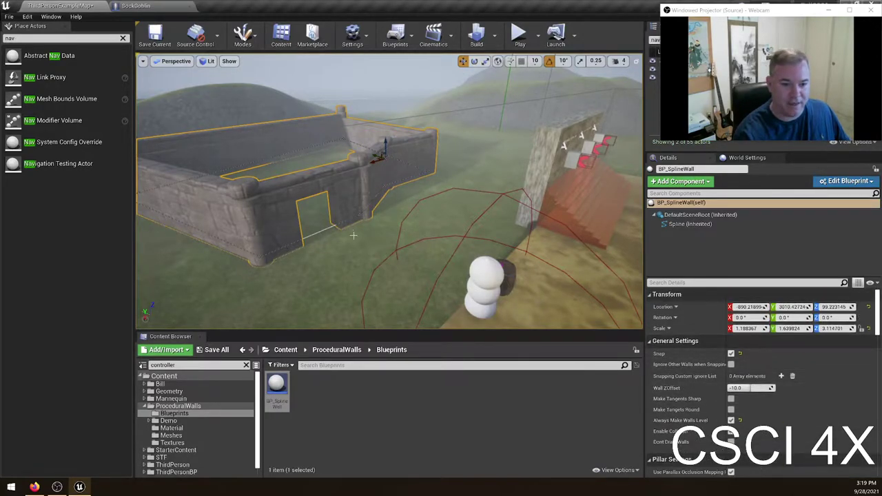
pyautogui.moveTo(353, 235); pyautogui.dragTo(436, 186, button='right')
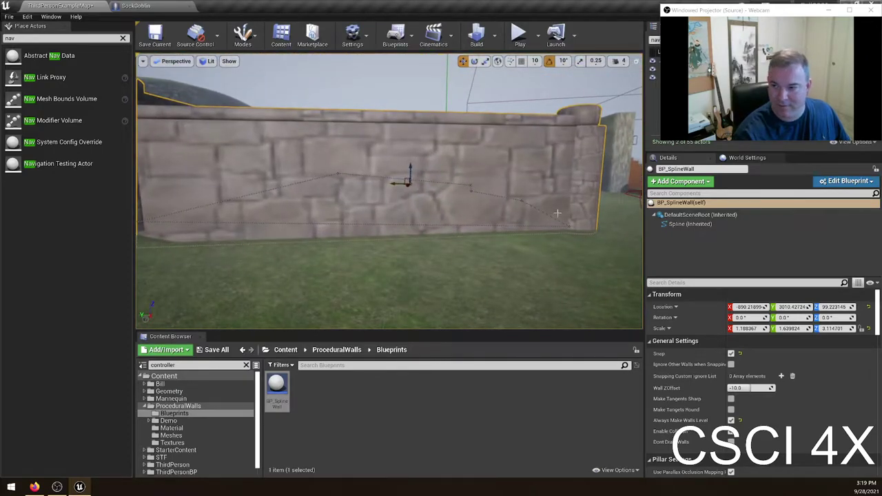
pyautogui.moveTo(557, 213); pyautogui.dragTo(326, 142, button='right')
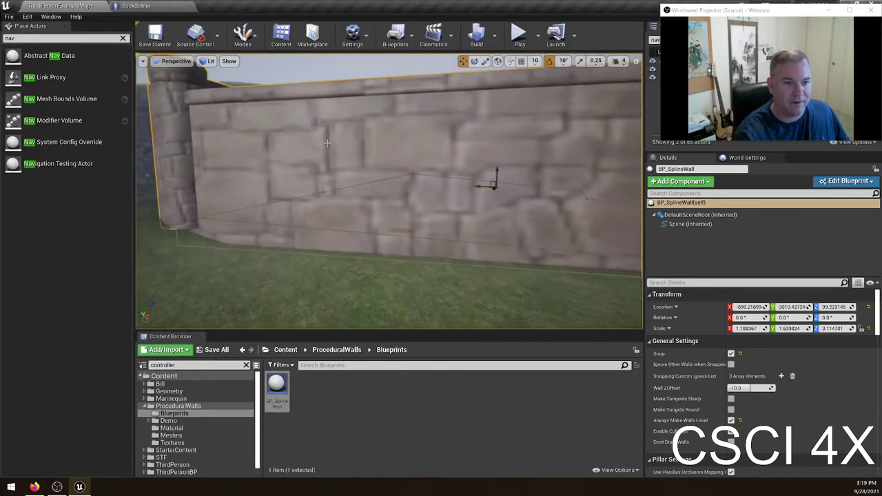
pyautogui.hotkey('ctrl', 's')
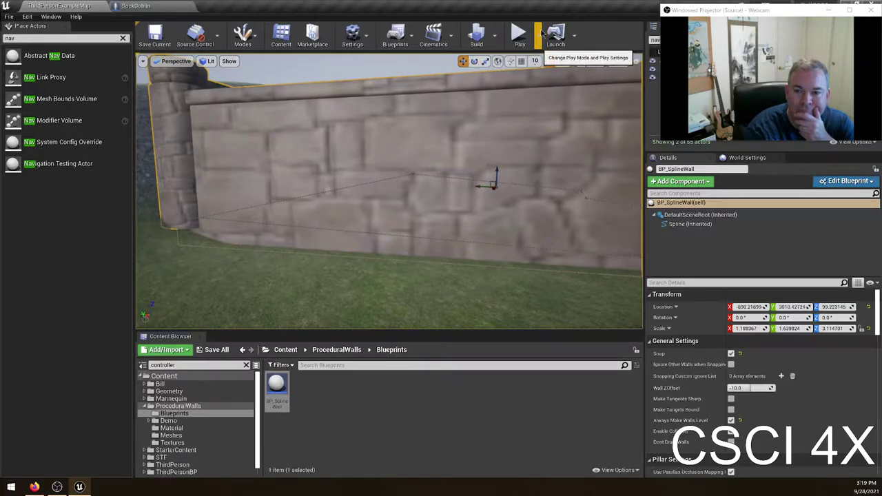
# - Try the enclosure without Add Pillars at Spline Points and Add Pillar at Start, and re-enable both options
pyautogui.scroll(-2, 768, 370)
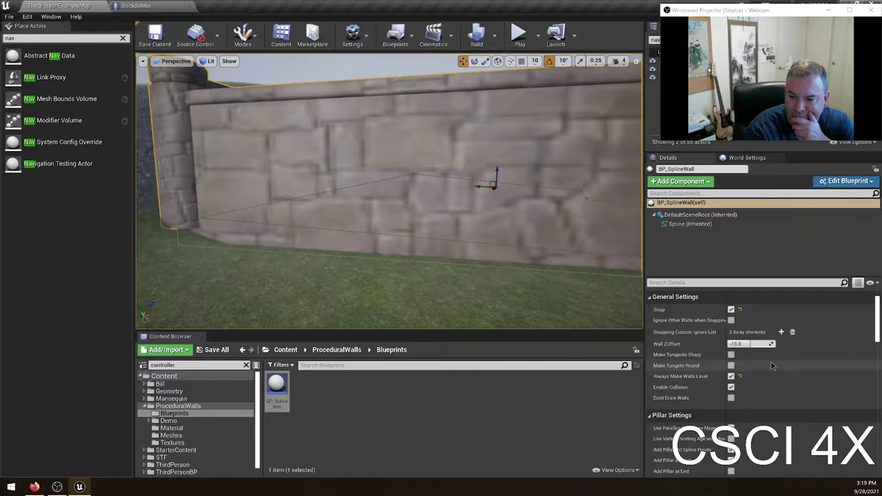
pyautogui.scroll(-3, 778, 357)
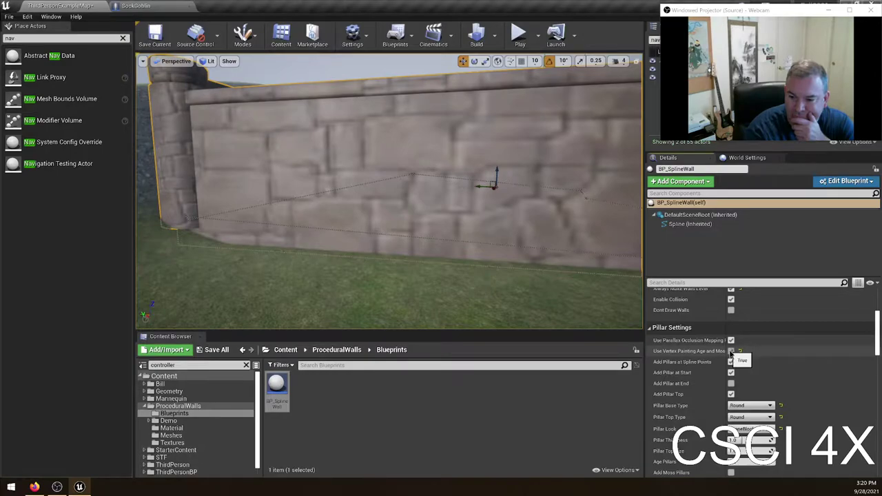
pyautogui.scroll(-2, 743, 356)
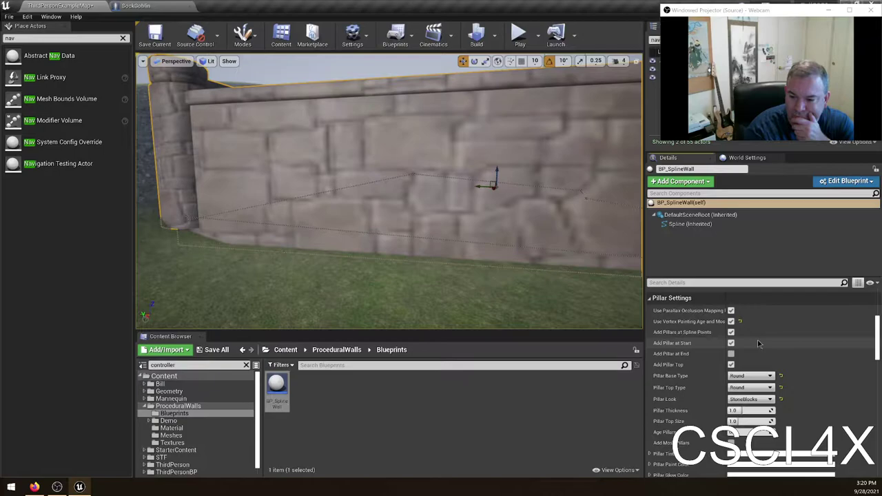
pyautogui.click(730, 332)
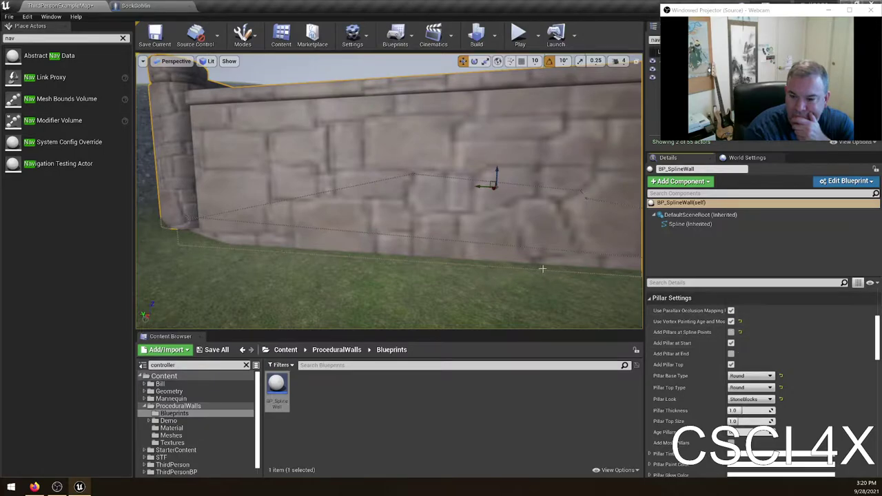
pyautogui.moveTo(389, 190); pyautogui.dragTo(241, 221, button='right')
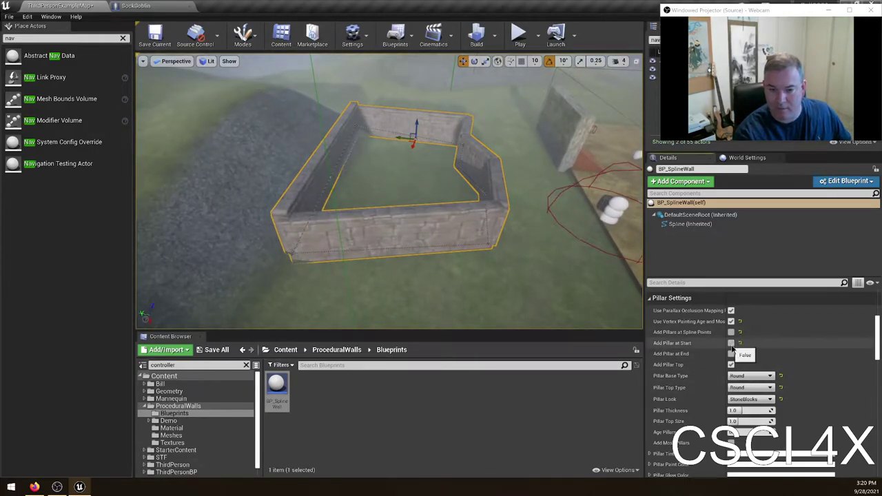
pyautogui.click(730, 353)
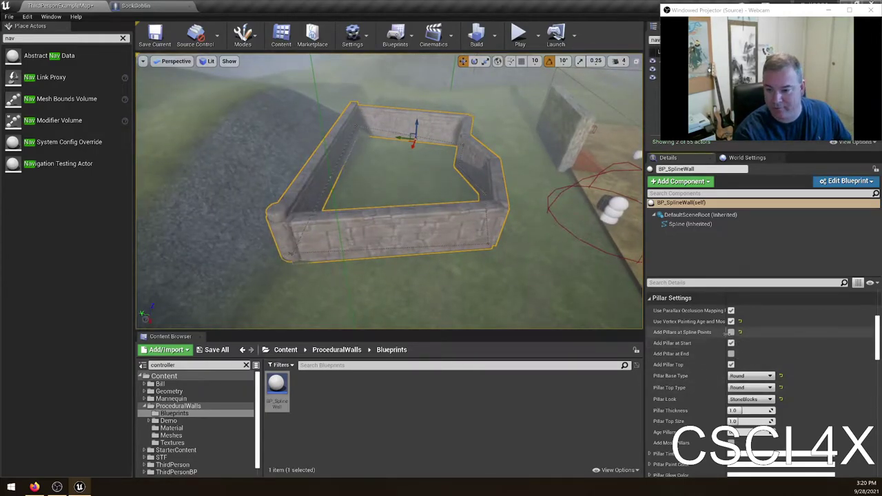
pyautogui.click(731, 332)
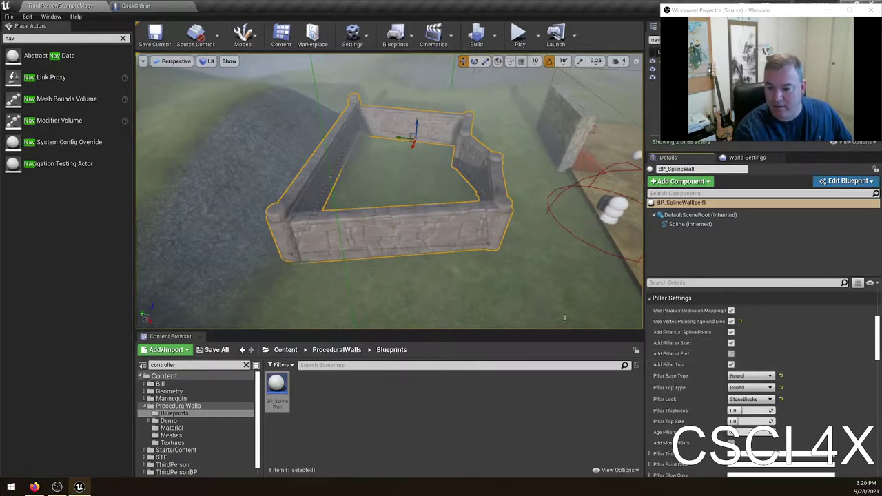
# - Inspect the restored pillars and wall face up close and save the current level again
pyautogui.moveTo(523, 262); pyautogui.dragTo(489, 227, button='right')
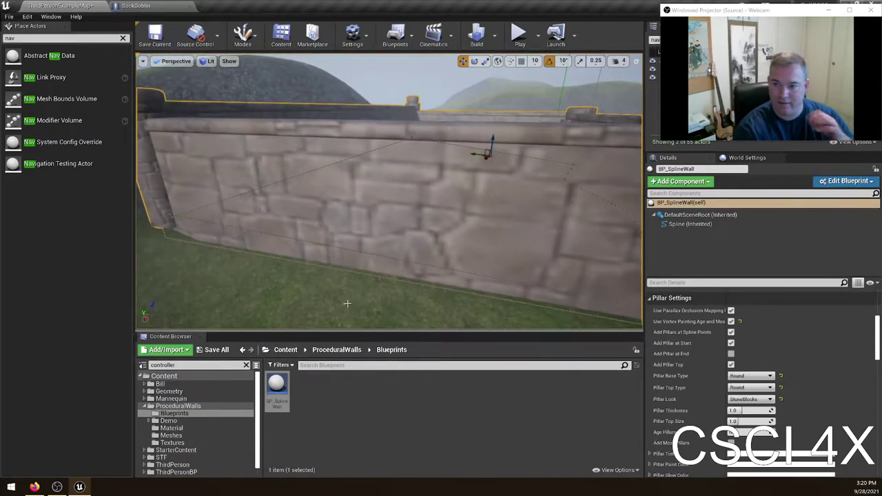
pyautogui.click(155, 36)
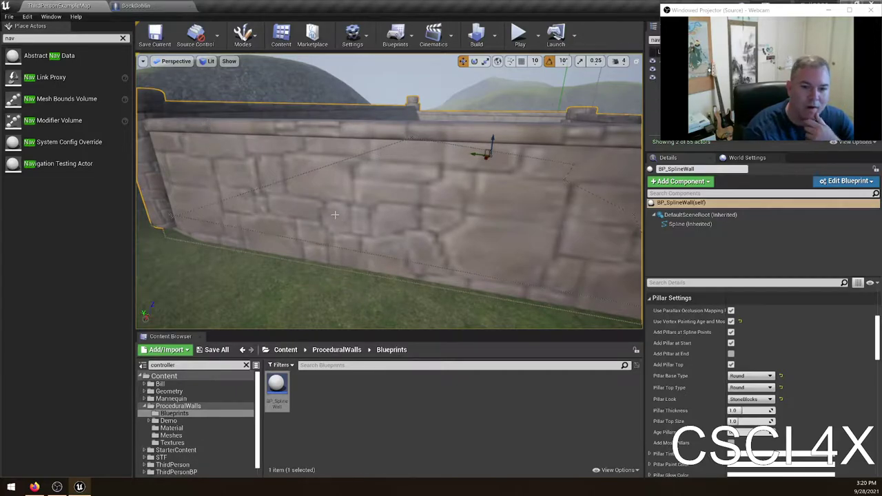
pyautogui.click(51, 16)
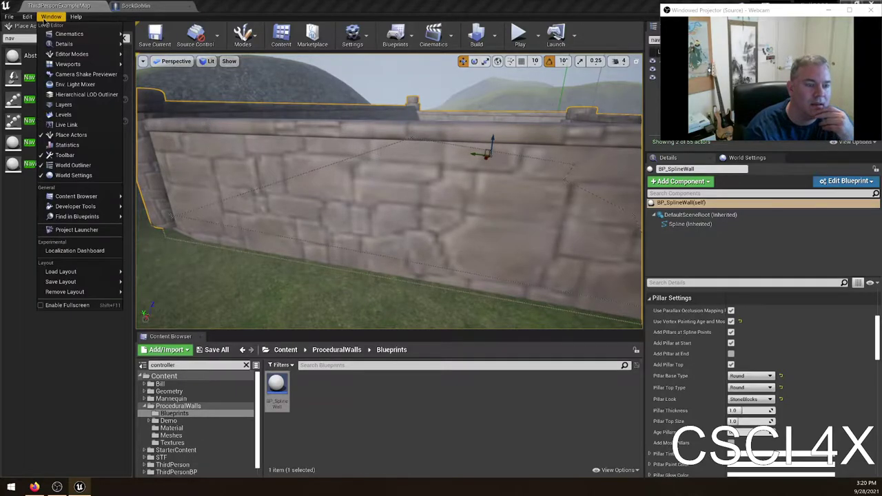
pyautogui.moveTo(69, 34)
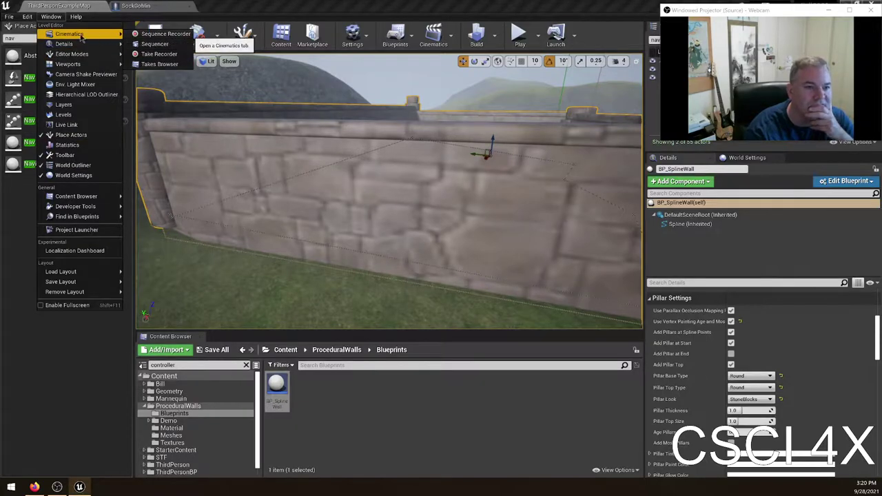
pyautogui.moveTo(84, 18)
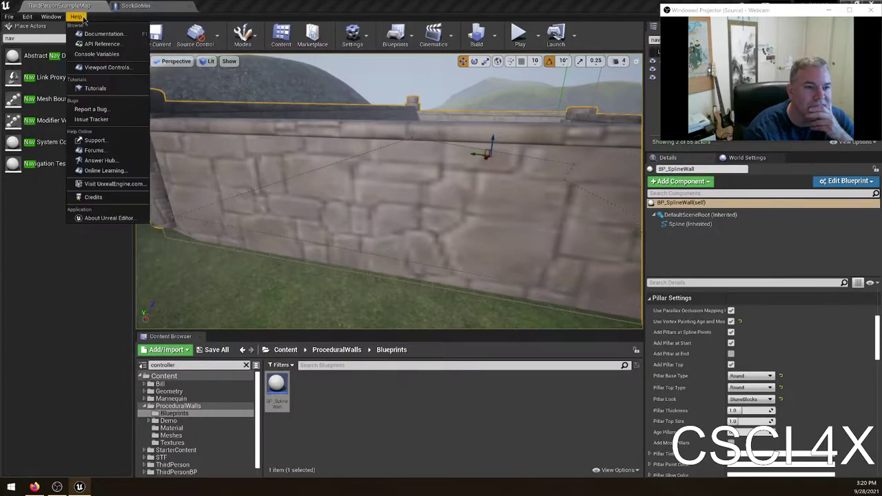
pyautogui.click(240, 60)
pyautogui.click(230, 61)
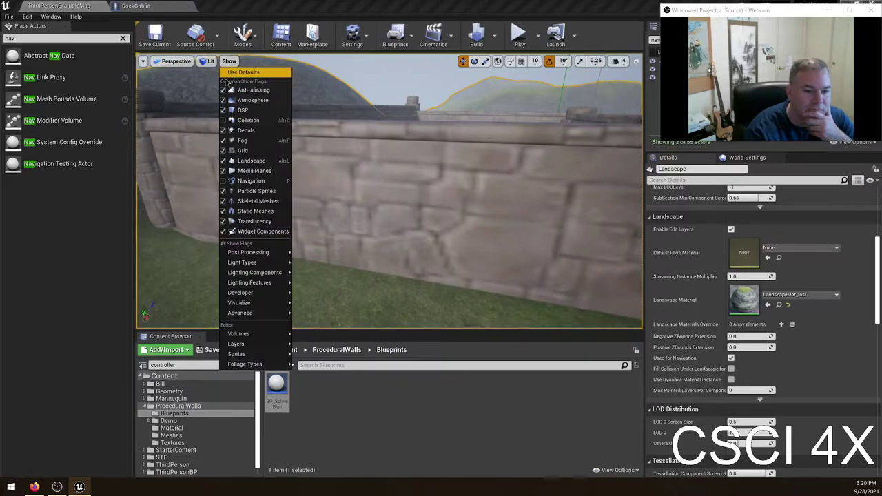
pyautogui.moveTo(259, 254)
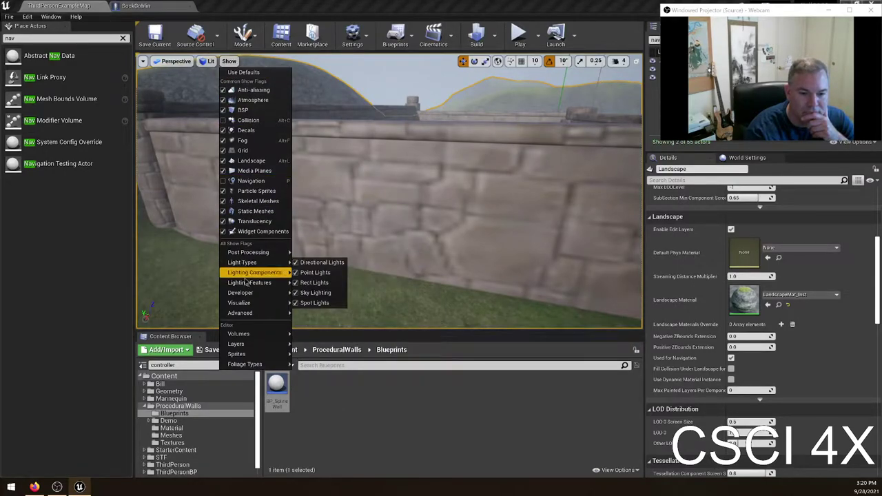
pyautogui.moveTo(245, 296)
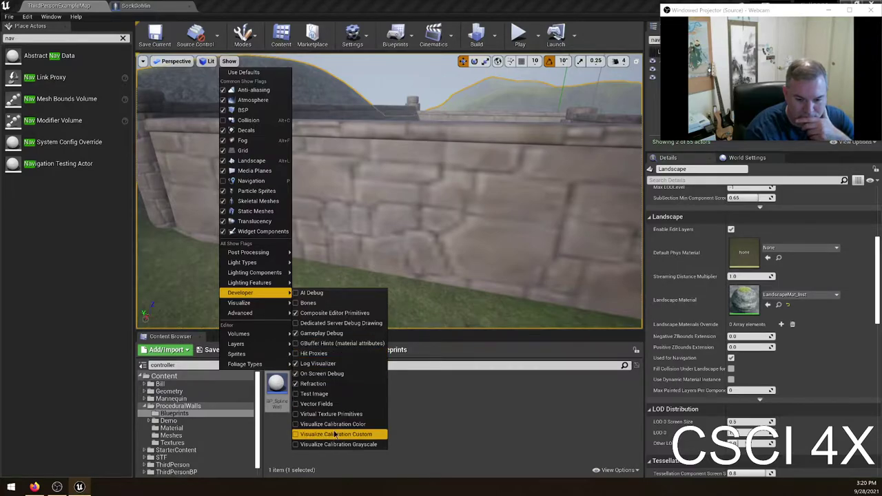
pyautogui.moveTo(277, 308)
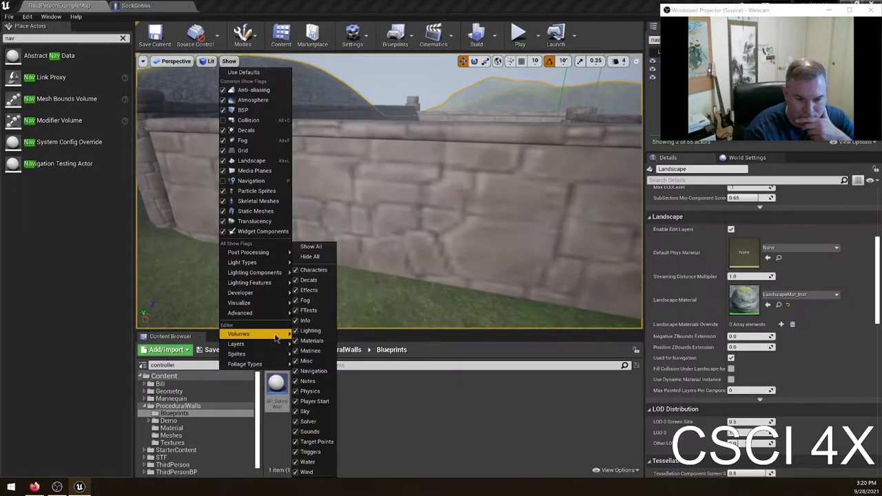
pyautogui.moveTo(275, 336)
pyautogui.click(378, 7)
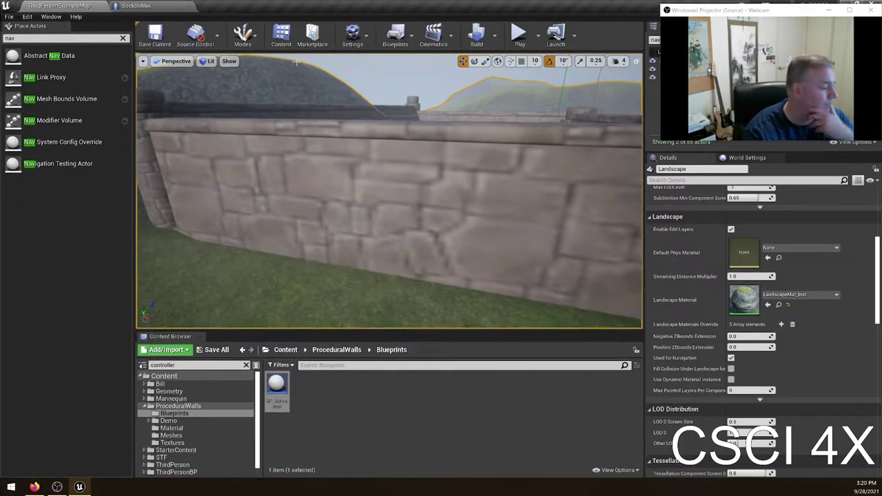
# - Switch the editor to Mesh Paint mode and select the spline wall as the mesh to paint
pyautogui.moveTo(386, 189); pyautogui.dragTo(465, 188, button='right')
pyautogui.moveTo(374, 218); pyautogui.dragTo(269, 201, button='right')
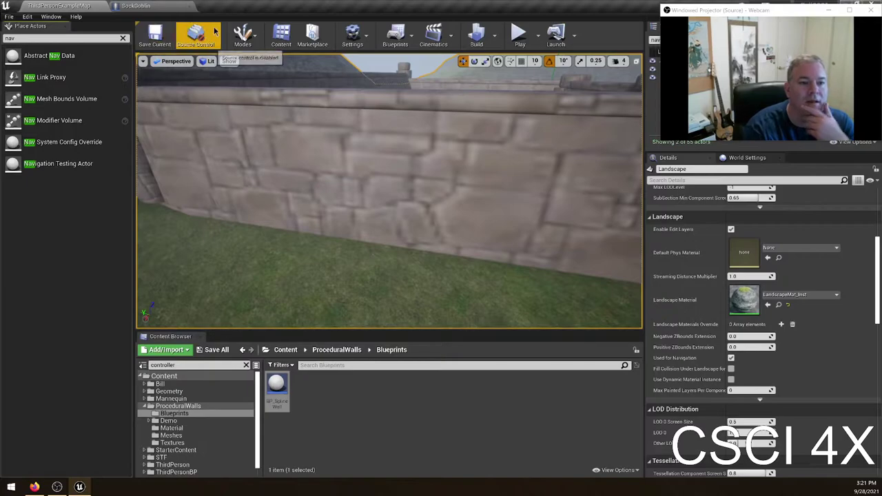
pyautogui.click(243, 36)
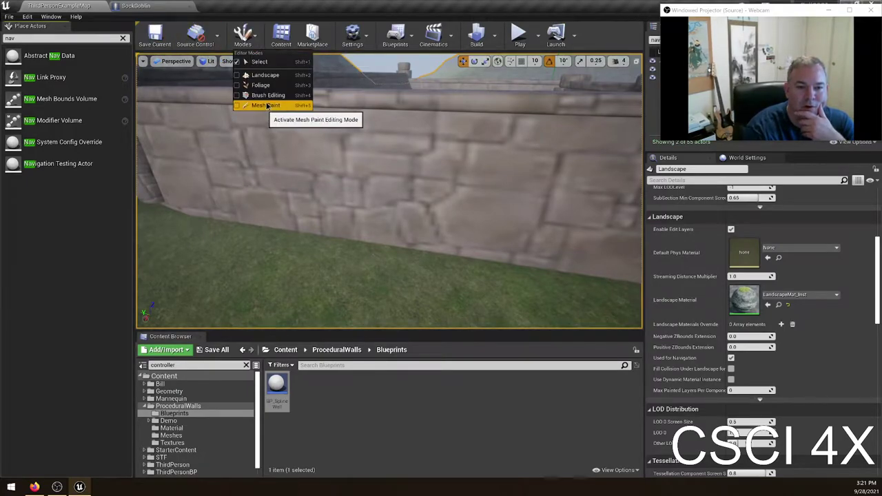
pyautogui.click(266, 106)
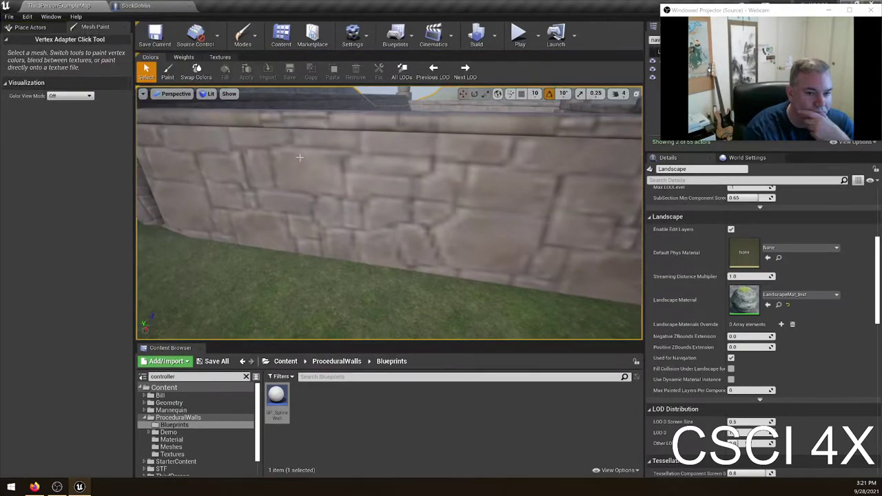
pyautogui.click(272, 201)
pyautogui.moveTo(309, 166); pyautogui.dragTo(427, 138, button='right')
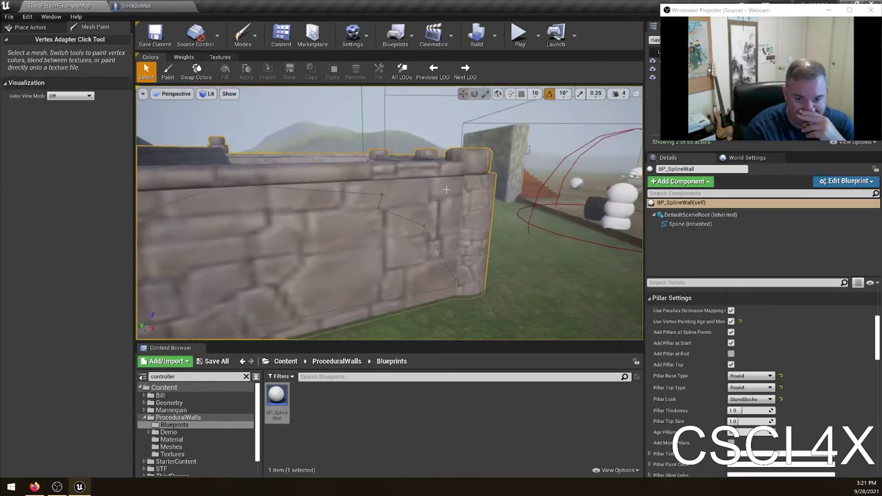
pyautogui.click(685, 215)
pyautogui.click(686, 225)
pyautogui.click(473, 206)
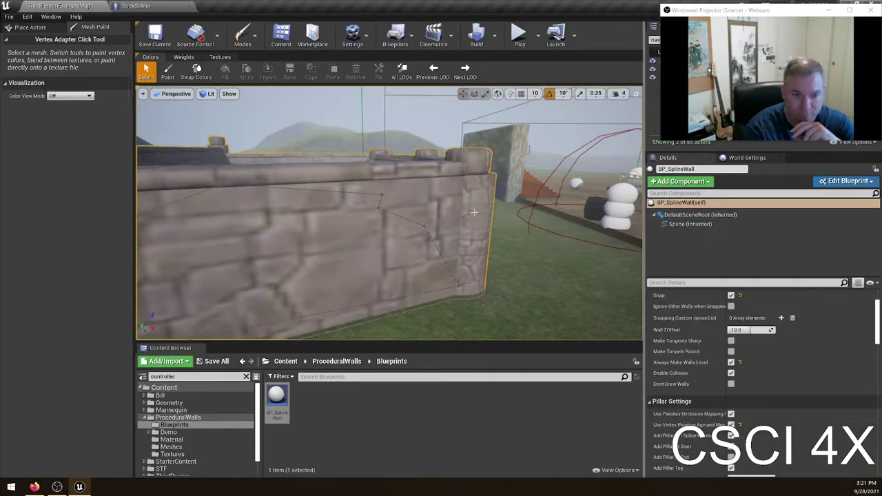
# - Preview the wall's vertex colors in RGB Channels view, activate the Paint tool and set the color view mode back to Off
pyautogui.click(69, 95)
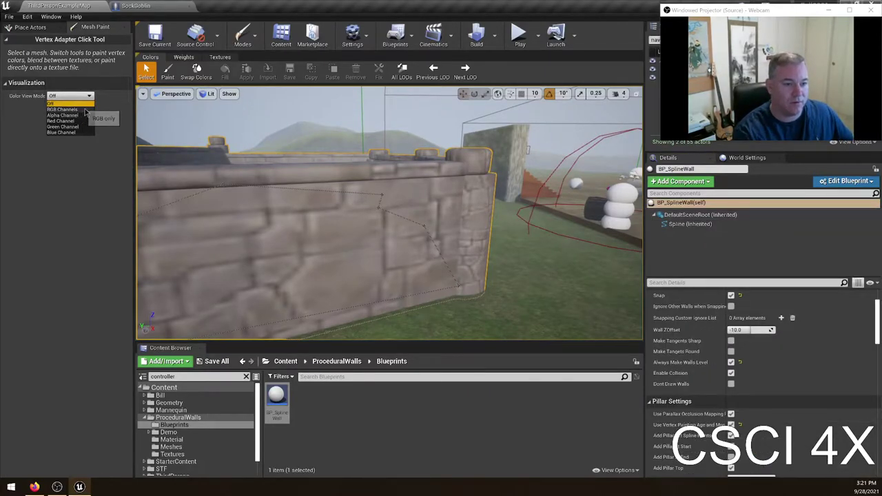
pyautogui.click(65, 109)
pyautogui.moveTo(252, 164); pyautogui.dragTo(161, 128, button='right')
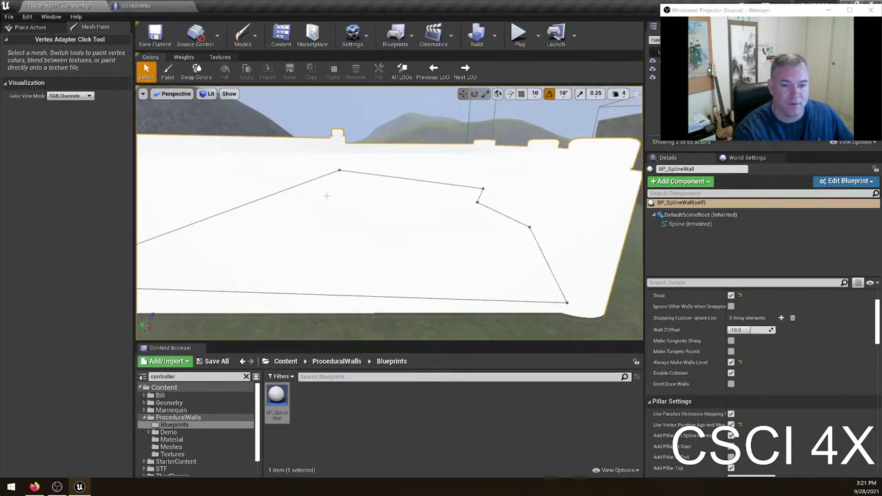
pyautogui.click(167, 72)
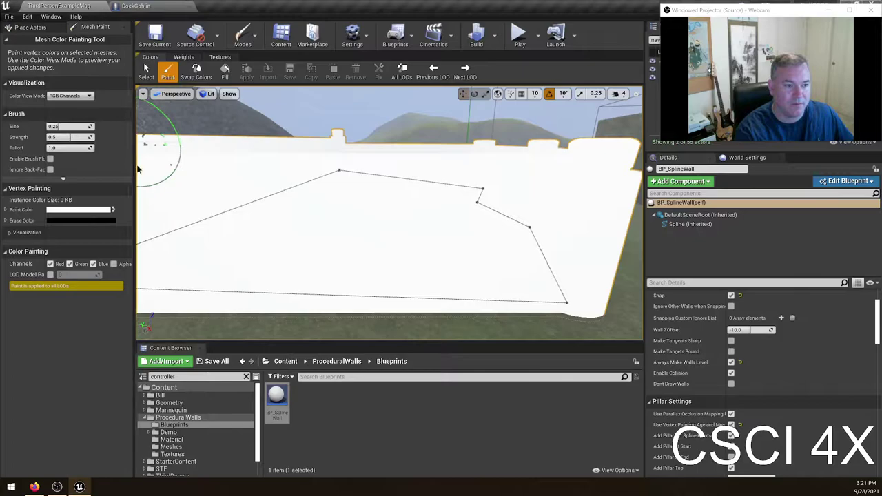
pyautogui.click(76, 96)
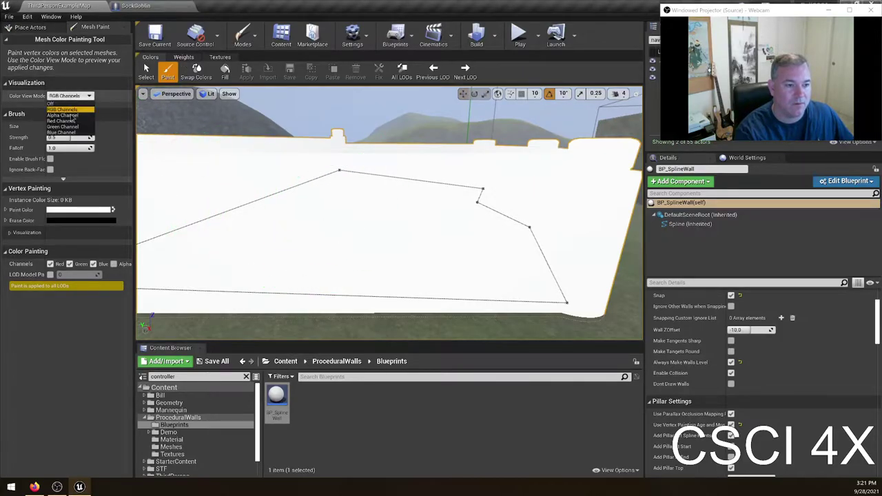
pyautogui.click(55, 103)
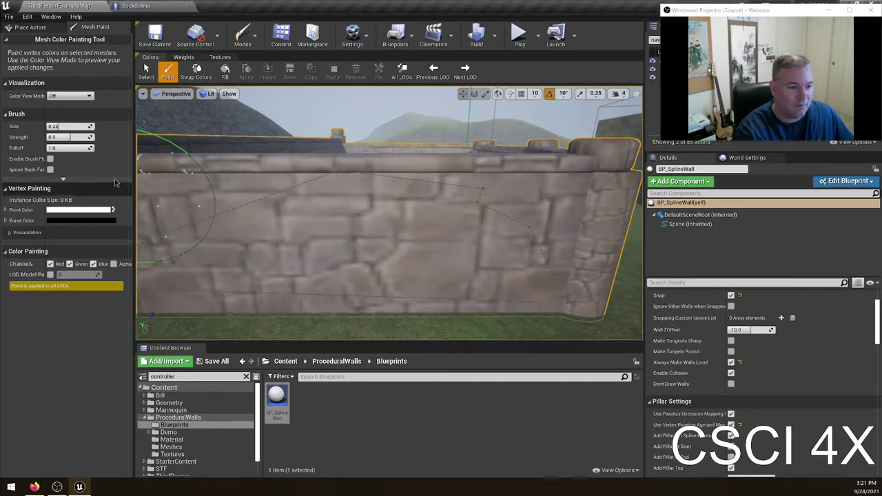
# - Limit vertex painting to the red channel and brush white over the middle of the outer wall face
pyautogui.click(70, 264)
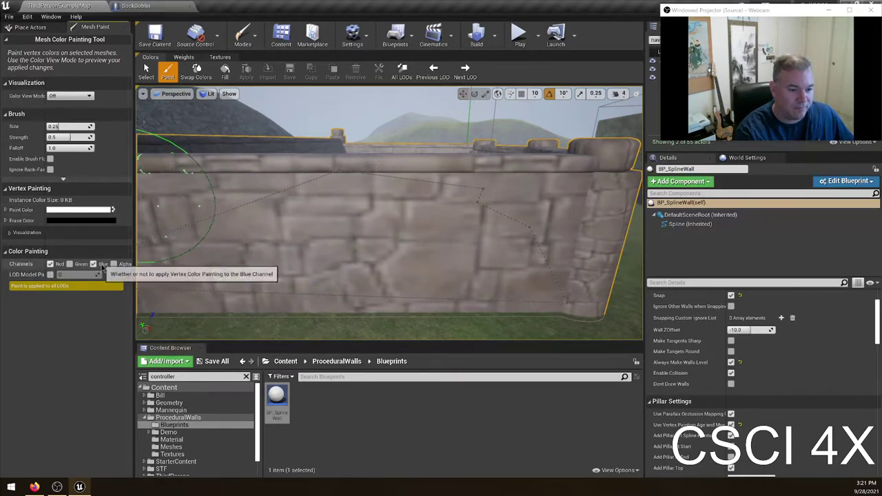
pyautogui.click(93, 264)
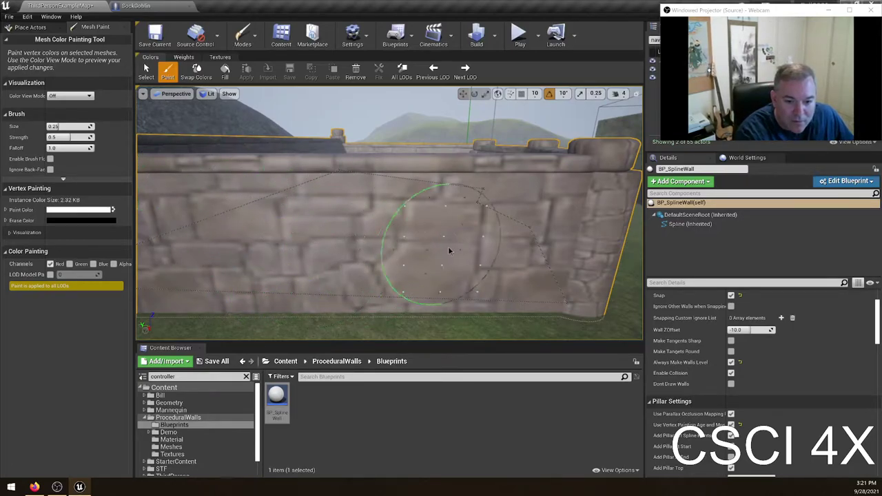
pyautogui.moveTo(432, 239)
pyautogui.mouseDown()
pyautogui.moveTo(429, 212)
pyautogui.moveTo(450, 240)
pyautogui.moveTo(405, 255)
pyautogui.mouseUp()
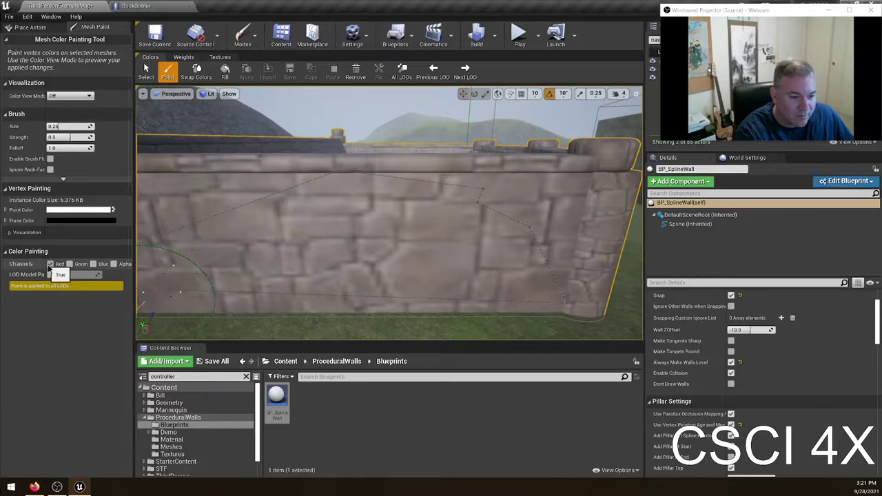
# - Set the vertex paint color to black and limit painting to the green channel only
pyautogui.click(82, 210)
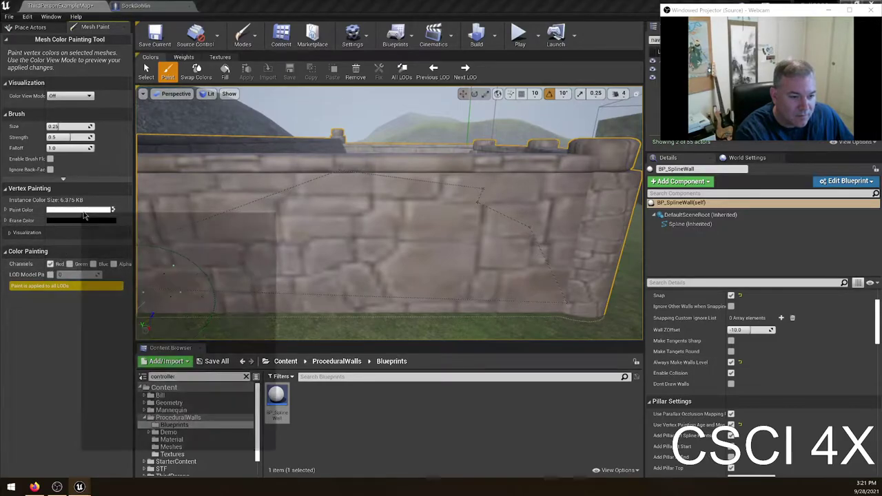
pyautogui.moveTo(215, 271); pyautogui.dragTo(219, 335)
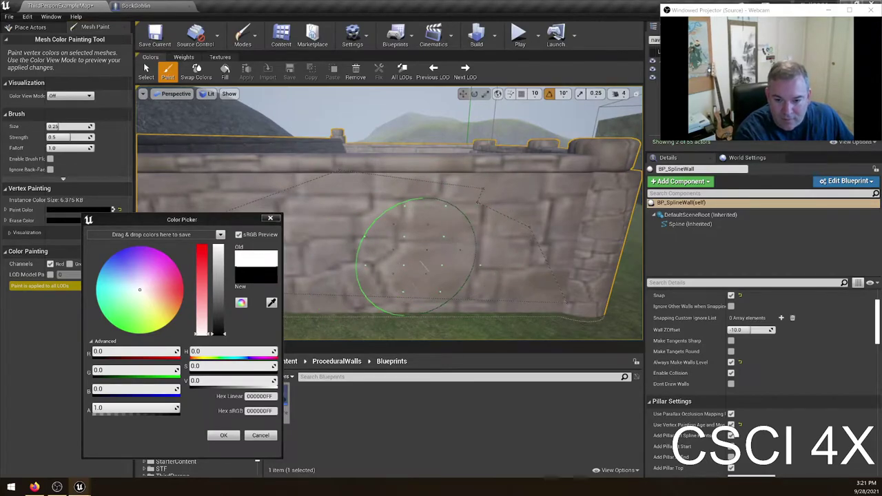
pyautogui.scroll(5, 397, 266)
pyautogui.moveTo(466, 319); pyautogui.dragTo(441, 205, button='right')
pyautogui.press('s')
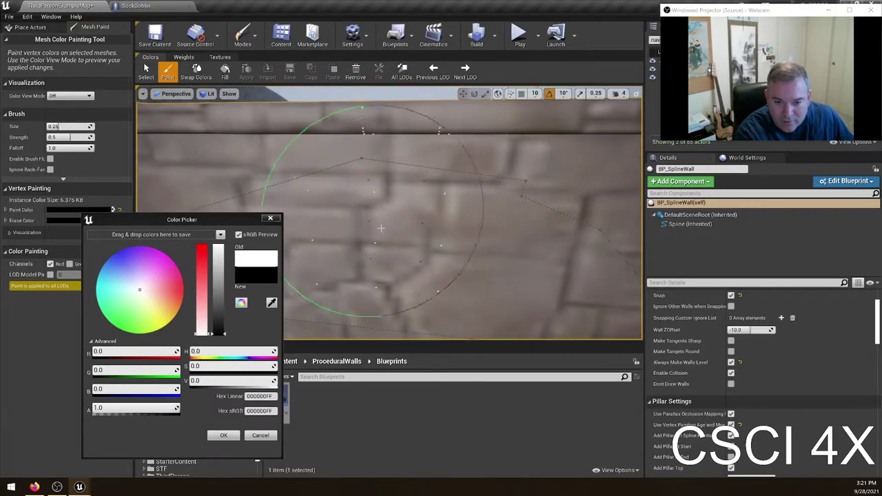
pyautogui.click(226, 435)
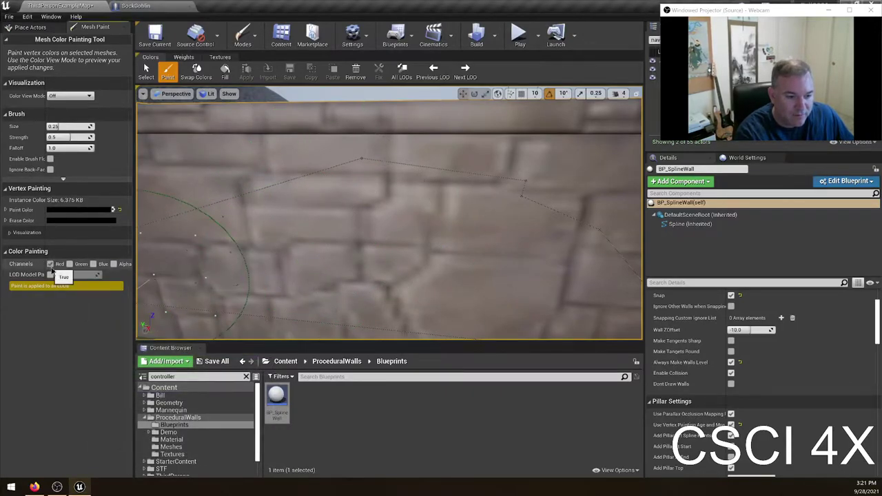
pyautogui.click(69, 264)
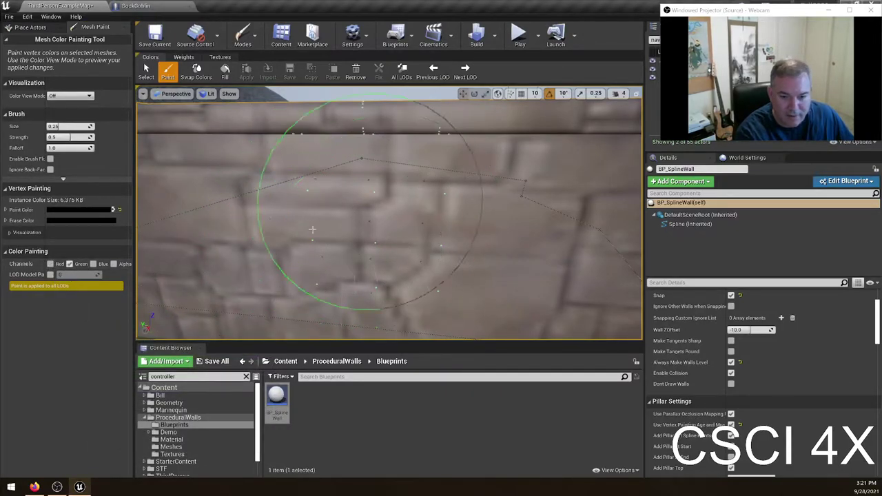
pyautogui.moveTo(354, 256)
pyautogui.mouseDown(button='right')
pyautogui.moveTo(494, 155)
pyautogui.moveTo(275, 263)
pyautogui.moveTo(338, 268)
pyautogui.mouseUp(button='right')
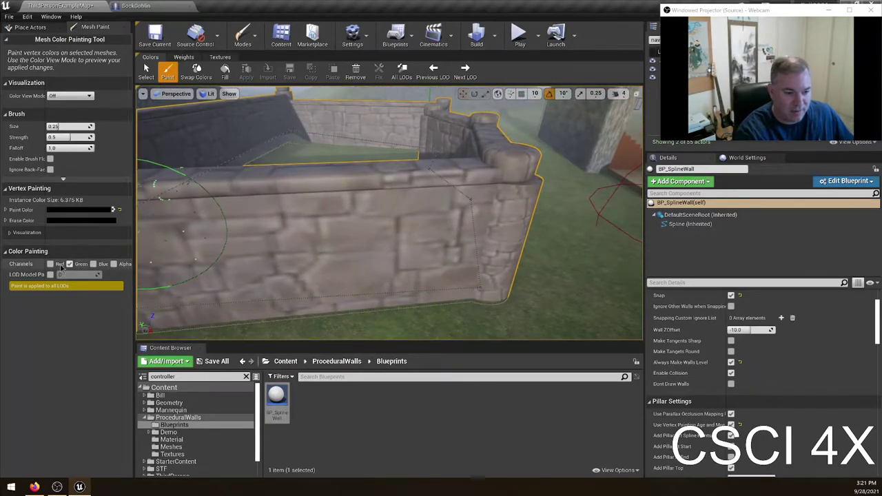
# - Try painting black on the blue channel across the outer wall face, and undo those strokes
pyautogui.click(93, 263)
pyautogui.moveTo(358, 227)
pyautogui.mouseDown()
pyautogui.moveTo(315, 197)
pyautogui.moveTo(414, 213)
pyautogui.moveTo(453, 287)
pyautogui.moveTo(381, 267)
pyautogui.moveTo(335, 238)
pyautogui.moveTo(418, 253)
pyautogui.moveTo(410, 252)
pyautogui.moveTo(421, 333)
pyautogui.moveTo(180, 290)
pyautogui.moveTo(368, 264)
pyautogui.moveTo(352, 278)
pyautogui.mouseUp()
pyautogui.moveTo(456, 219)
pyautogui.mouseDown(button='right')
pyautogui.moveTo(344, 219)
pyautogui.moveTo(551, 221)
pyautogui.mouseUp(button='right')
pyautogui.moveTo(456, 234)
pyautogui.mouseDown()
pyautogui.moveTo(368, 246)
pyautogui.moveTo(262, 303)
pyautogui.moveTo(279, 246)
pyautogui.mouseUp()
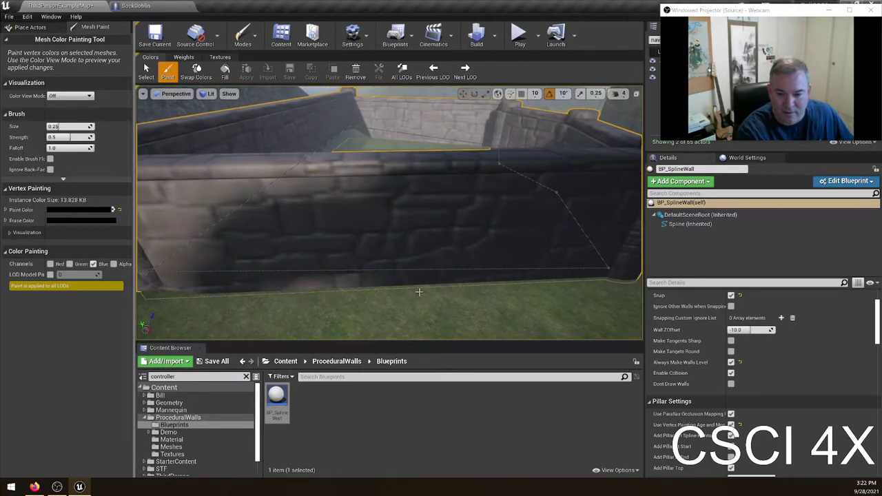
pyautogui.hotkey('ctrl', 'z')
pyautogui.hotkey('ctrl', 'z')
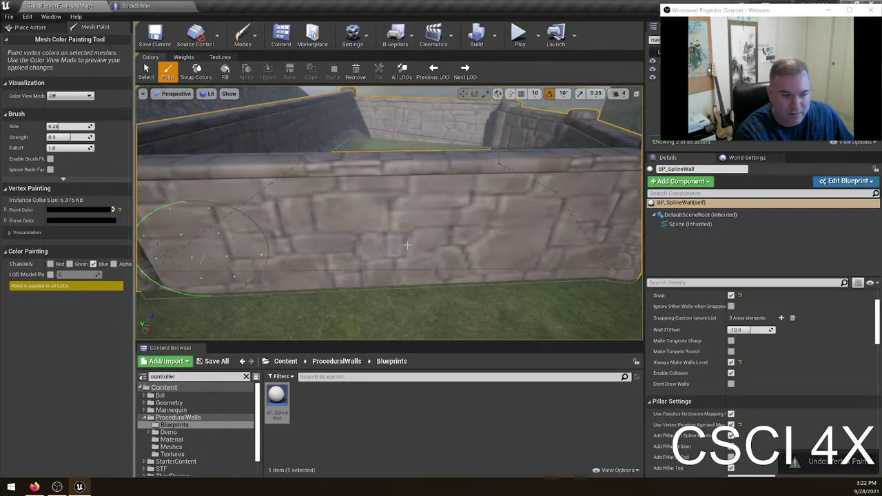
# - Inspect the wall up to the doorway corner, check the weight and texture painting modes, and return to vertex color painting
pyautogui.scroll(3, 427, 250)
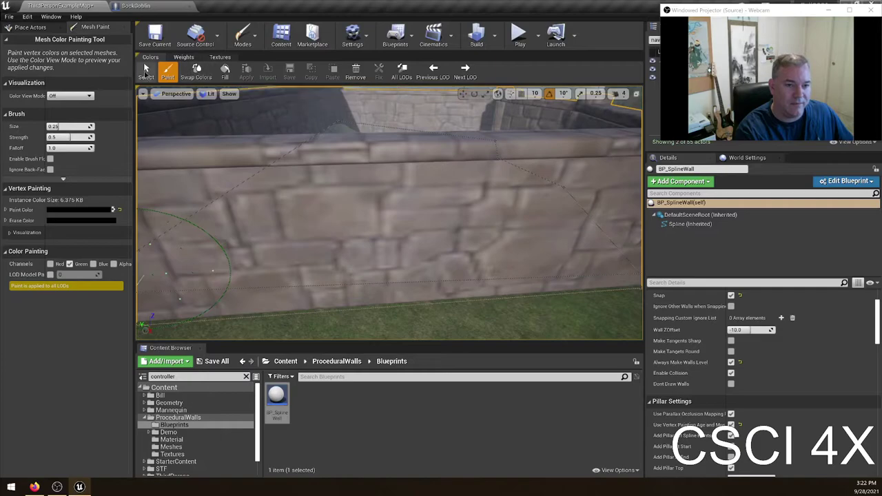
pyautogui.moveTo(415, 227)
pyautogui.mouseDown(button='right')
pyautogui.moveTo(420, 217)
pyautogui.moveTo(524, 221)
pyautogui.moveTo(290, 199)
pyautogui.moveTo(178, 170)
pyautogui.moveTo(216, 173)
pyautogui.moveTo(201, 206)
pyautogui.mouseUp(button='right')
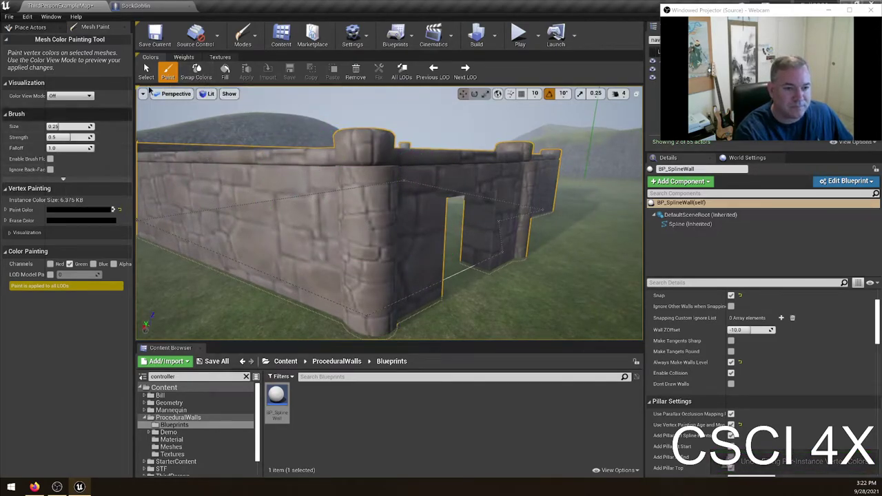
pyautogui.click(196, 58)
pyautogui.click(218, 58)
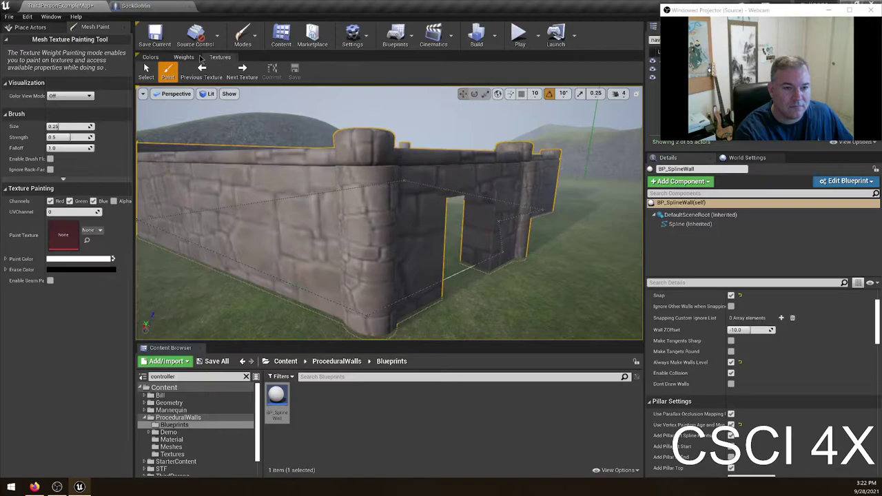
pyautogui.click(150, 57)
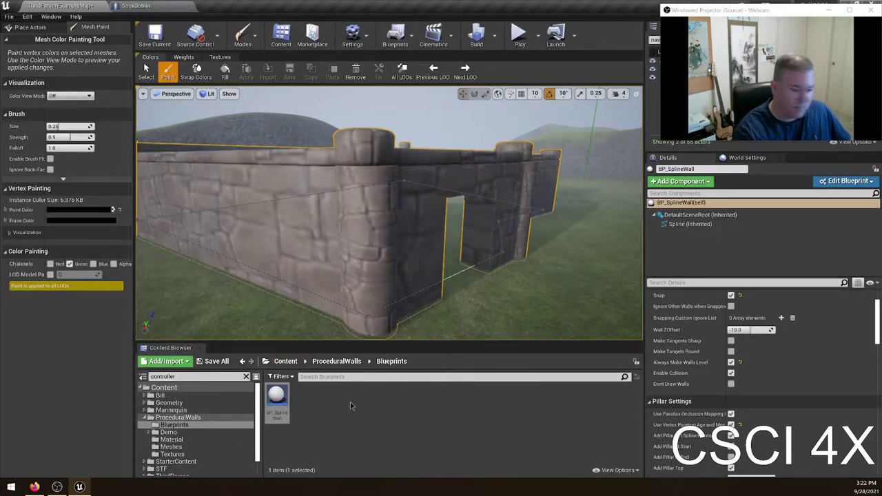
# - Run the console command r.Streaming.PoolSize, first without a value and again with the texture streaming pool set to 200
pyautogui.press('`')
pyautogui.write('r.')
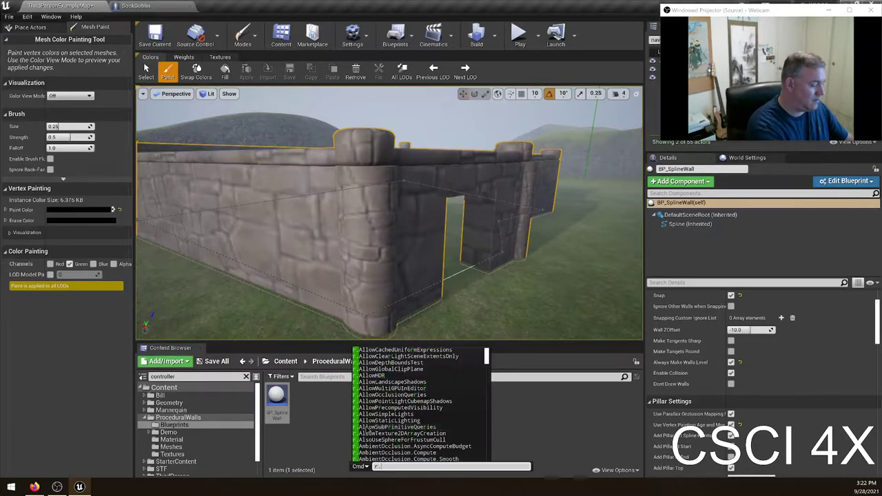
pyautogui.write('Strea')
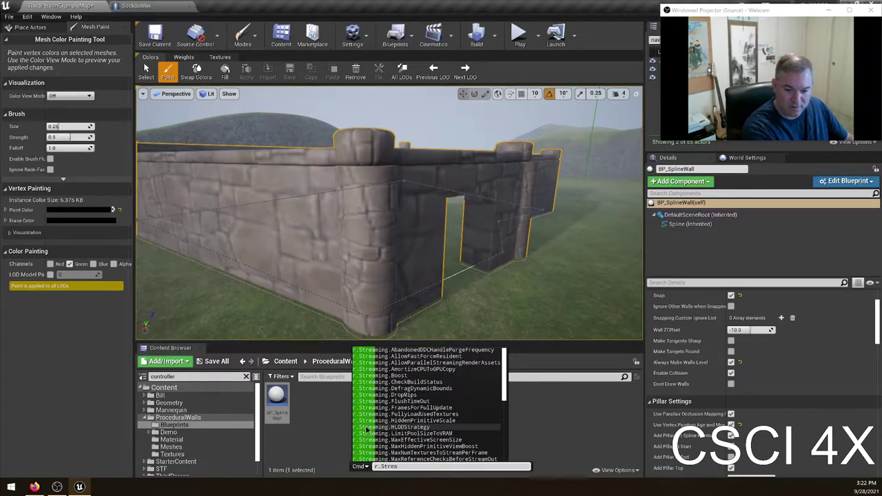
pyautogui.write('ming.PoolSize')
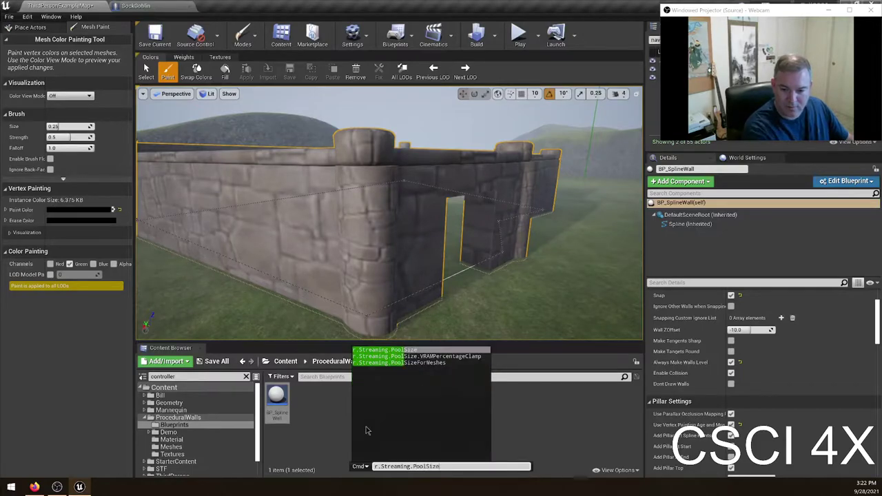
pyautogui.press('Return')
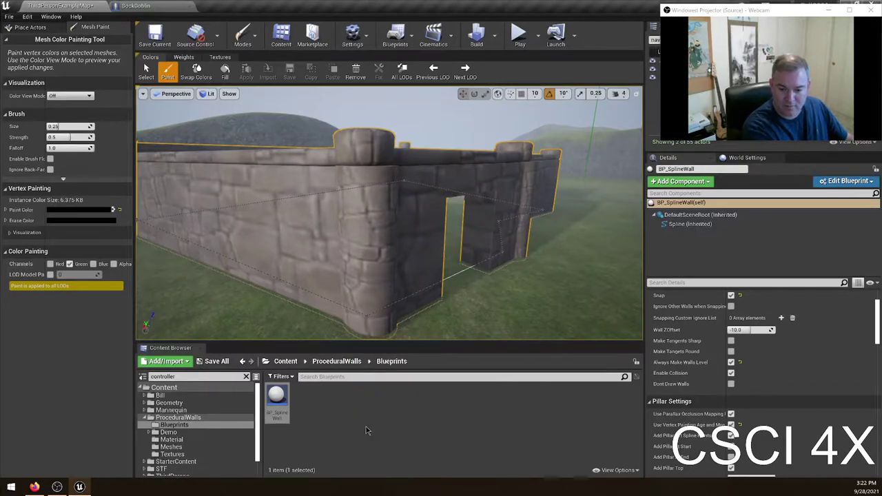
pyautogui.press('`')
pyautogui.press('Up')
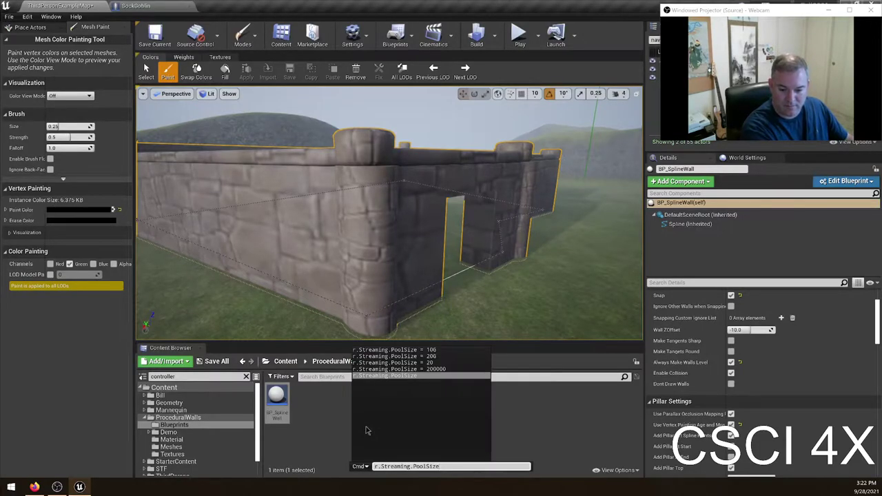
pyautogui.write('= 200')
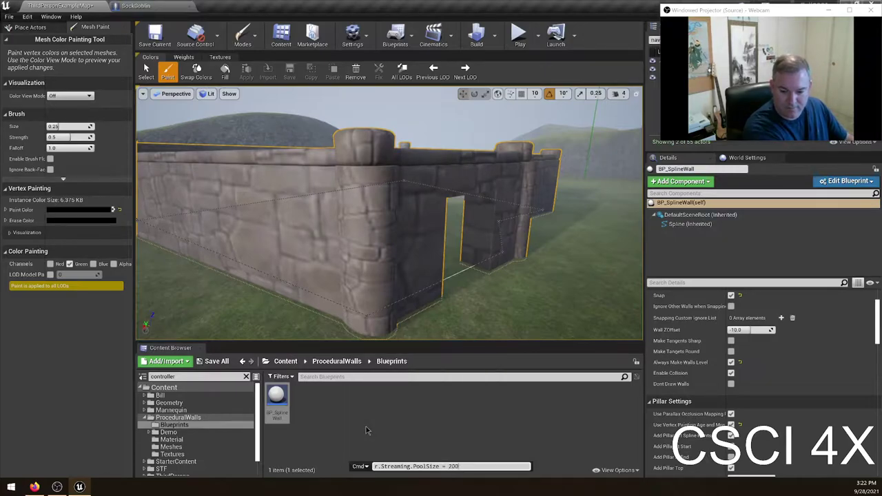
pyautogui.press('Return')
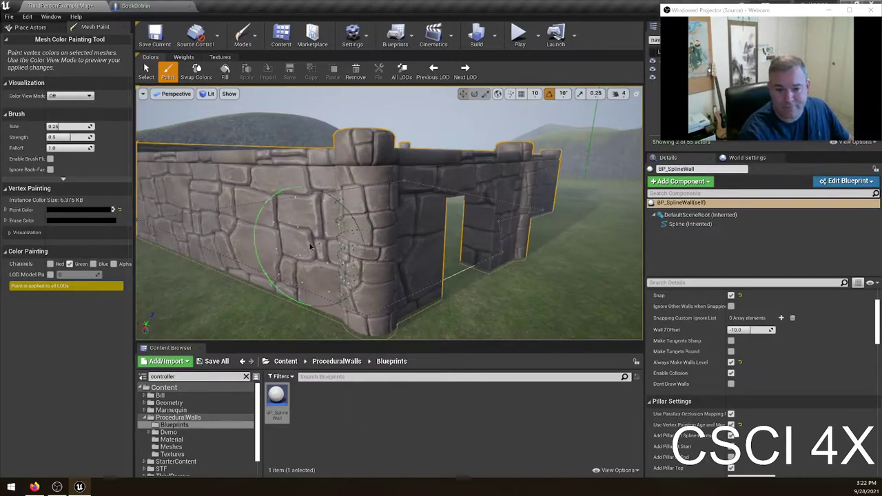
# - Set the vertex paint color to gray with R, G and B at 0.526042, and brush the outer wall on the red and green channels
pyautogui.press('w')
pyautogui.moveTo(310, 246)
pyautogui.mouseDown(button='right')
pyautogui.moveTo(207, 258)
pyautogui.moveTo(324, 265)
pyautogui.moveTo(310, 289)
pyautogui.moveTo(310, 234)
pyautogui.moveTo(303, 245)
pyautogui.mouseUp(button='right')
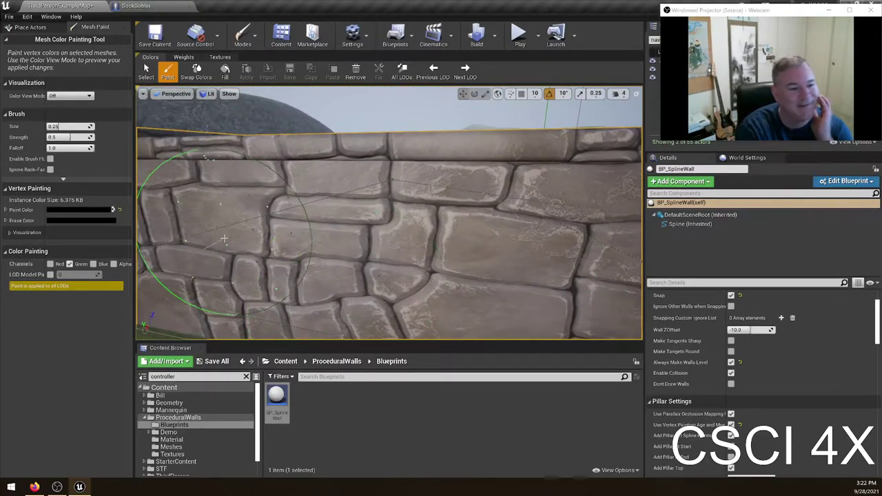
pyautogui.click(20, 232)
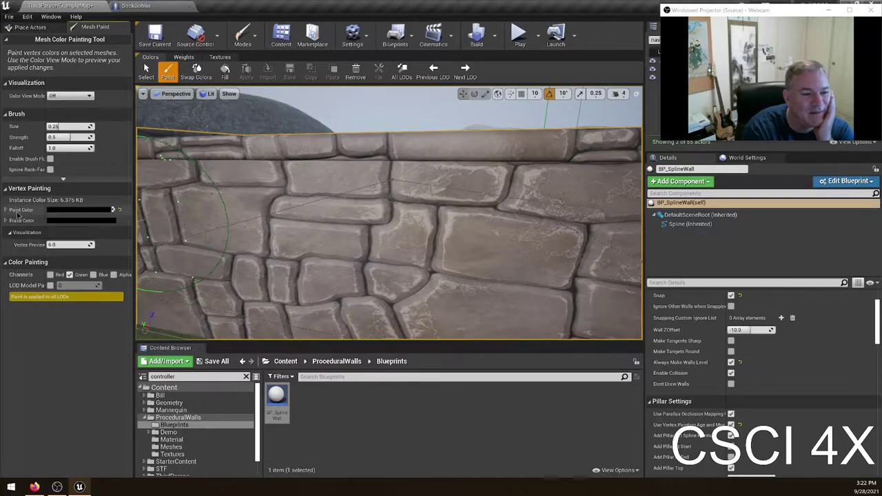
pyautogui.click(6, 209)
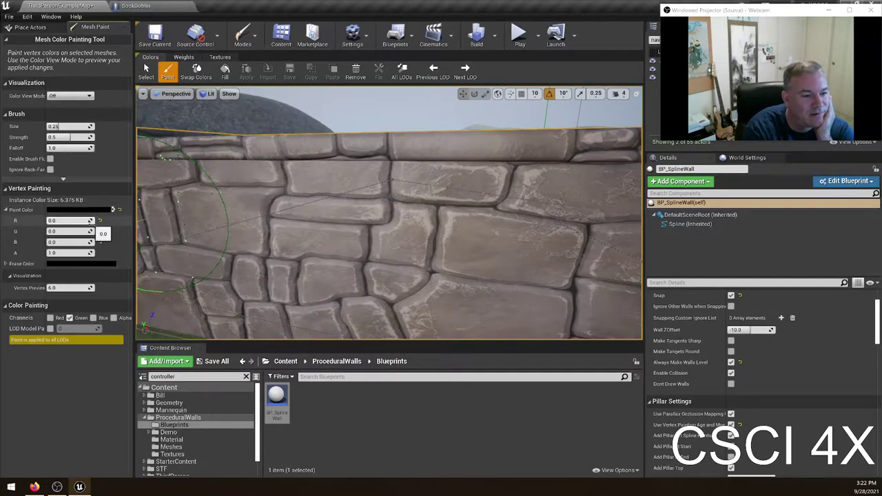
pyautogui.click(100, 209)
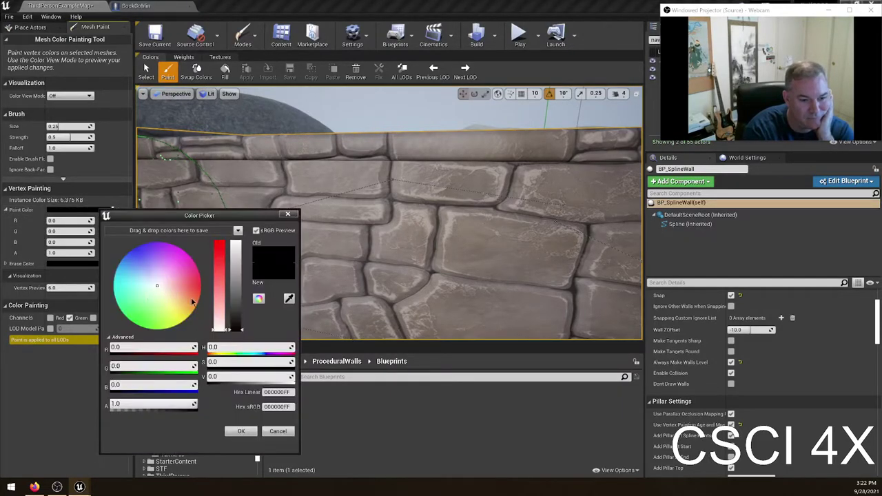
pyautogui.moveTo(221, 327); pyautogui.dragTo(221, 262)
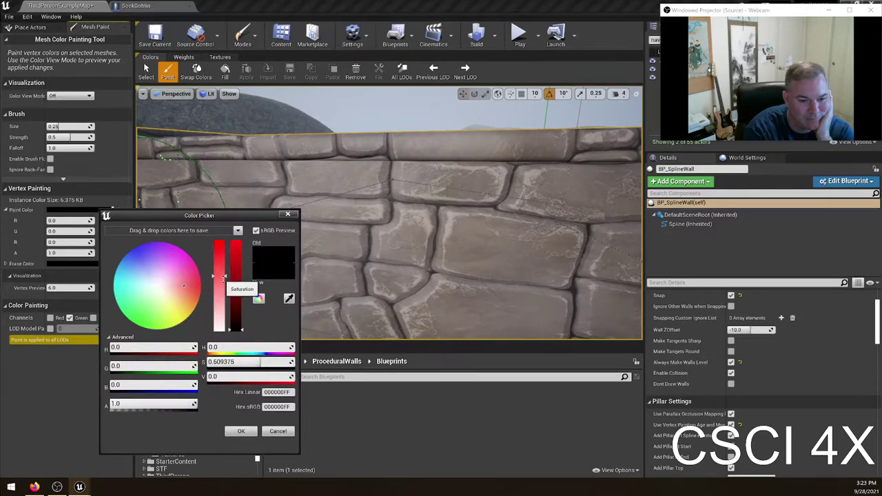
pyautogui.moveTo(216, 313); pyautogui.dragTo(226, 349)
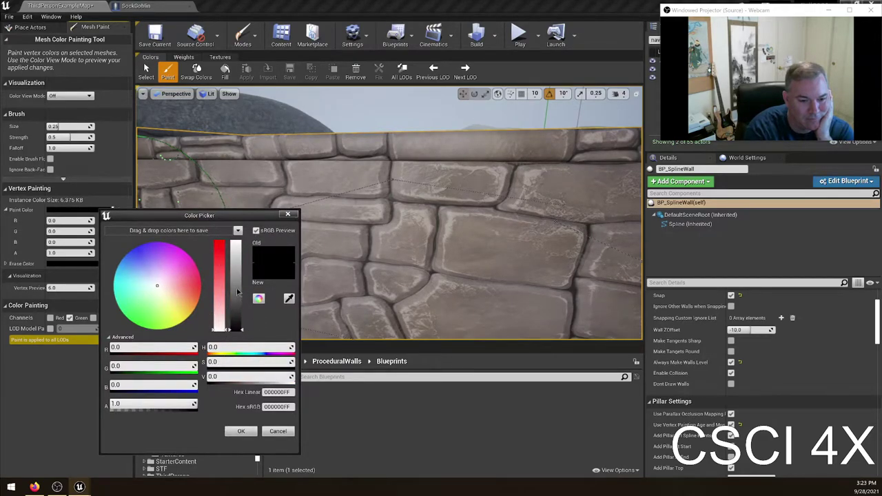
pyautogui.moveTo(237, 292); pyautogui.dragTo(237, 283)
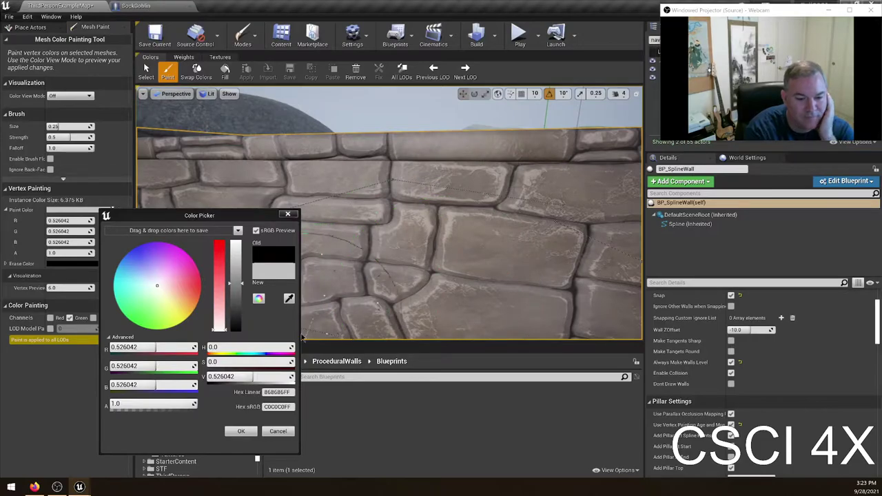
pyautogui.moveTo(222, 219); pyautogui.dragTo(128, 364)
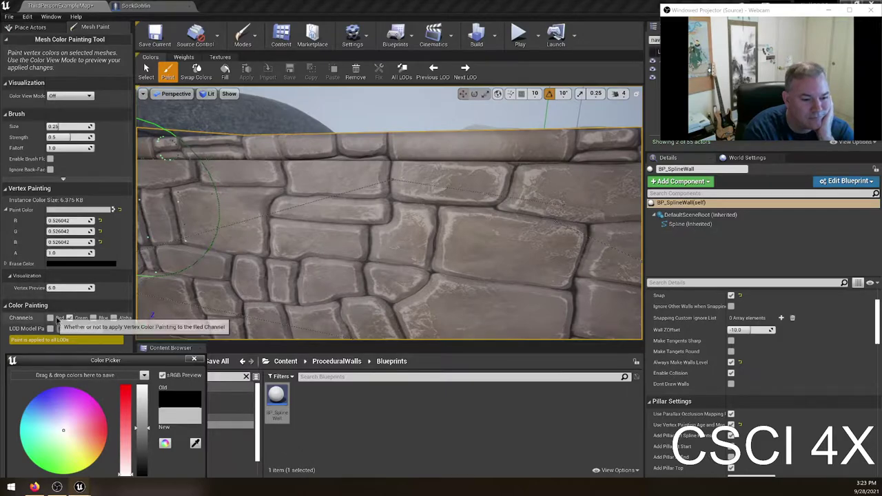
pyautogui.moveTo(365, 238)
pyautogui.mouseDown()
pyautogui.moveTo(403, 236)
pyautogui.moveTo(379, 234)
pyautogui.mouseUp()
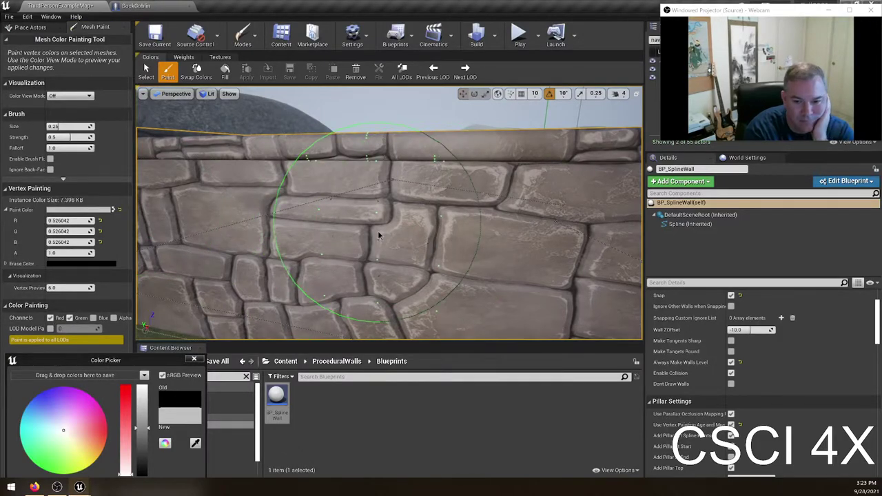
# - Check the description of the pillars' vertex painting option, and enable vertex painting of age and moss in the Wall Settings
pyautogui.scroll(5, 689, 372)
pyautogui.scroll(-6, 693, 397)
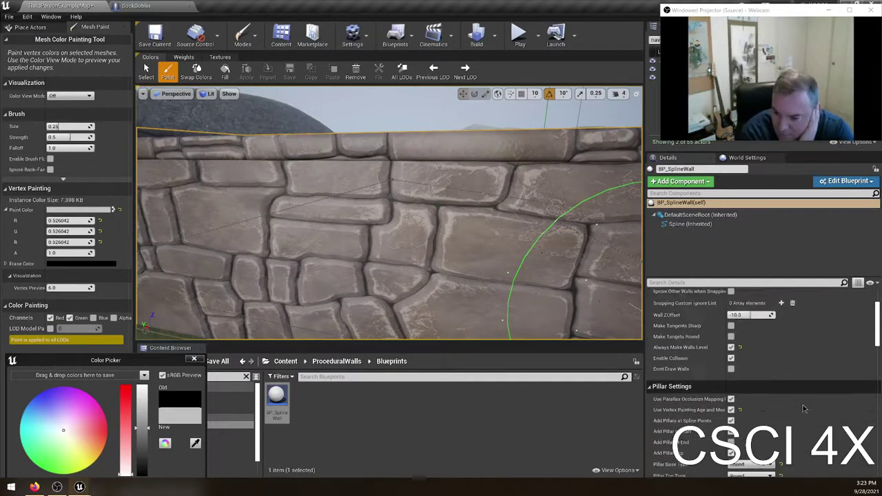
pyautogui.moveTo(688, 398)
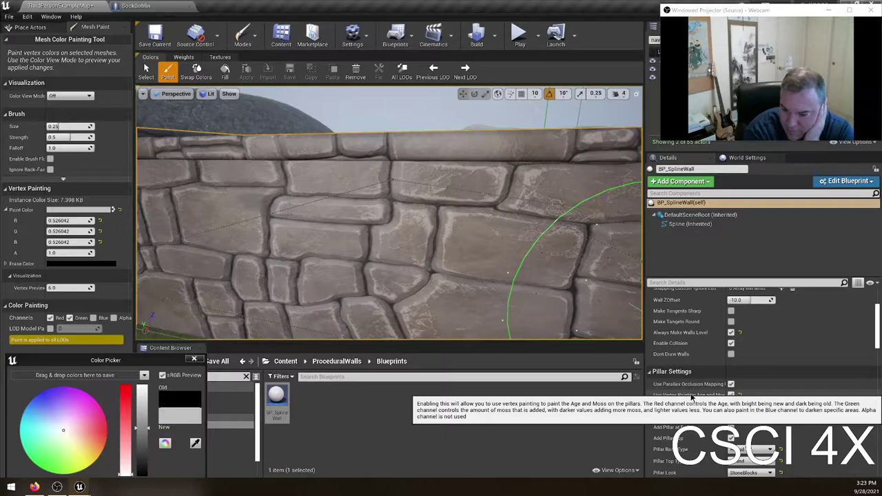
pyautogui.scroll(-5, 784, 400)
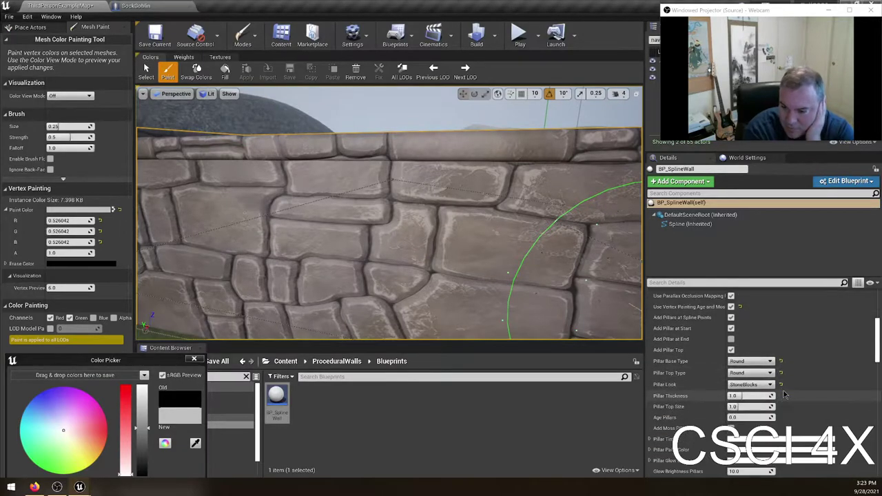
pyautogui.scroll(-1, 784, 399)
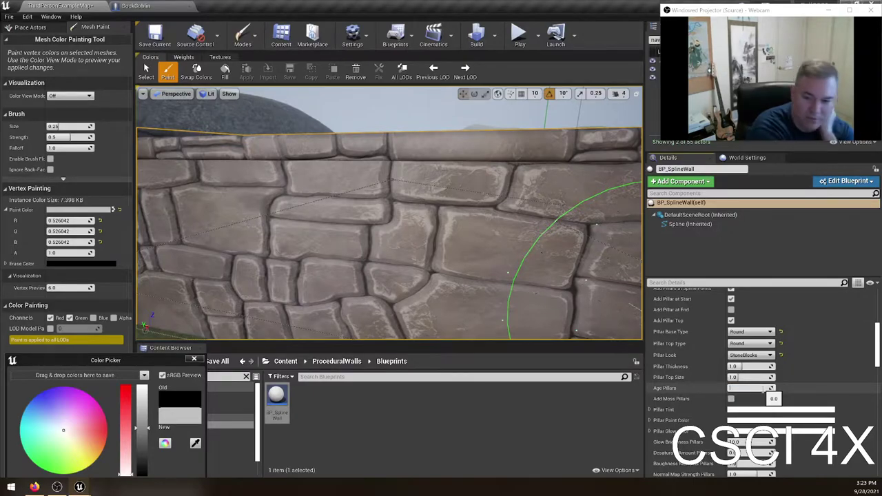
pyautogui.scroll(8, 775, 408)
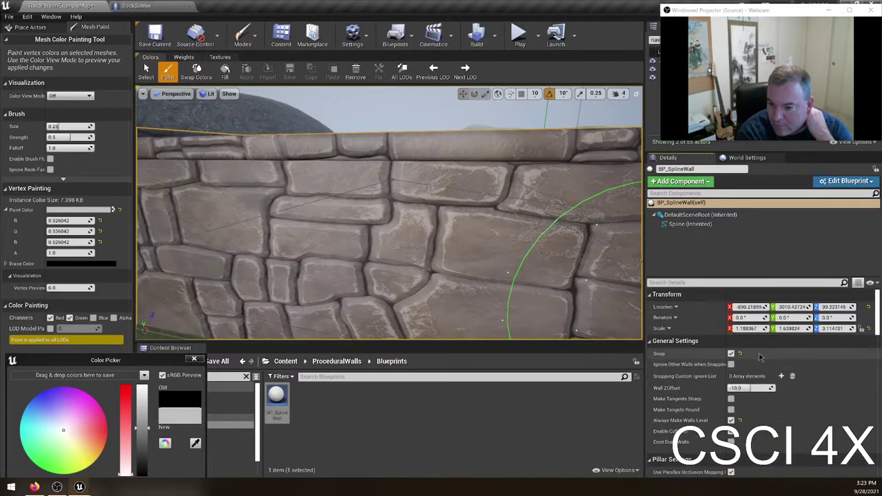
pyautogui.scroll(-6, 769, 383)
pyautogui.scroll(-6, 769, 384)
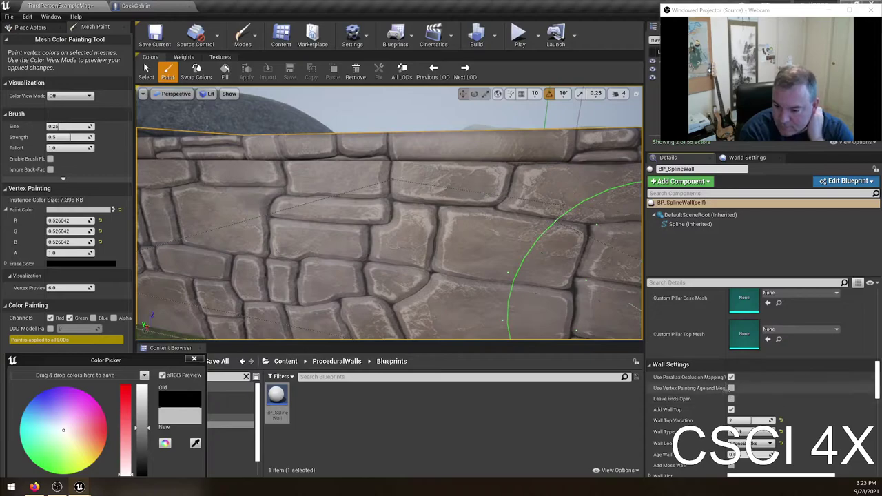
pyautogui.click(731, 388)
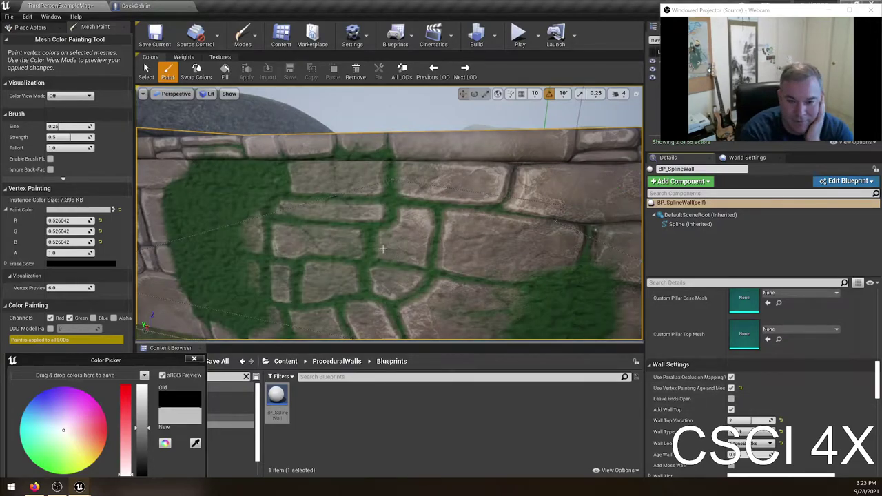
# - Inspect the painted moss on the outer wall face, close the Color Picker, and restart vertex color painting on the wall
pyautogui.moveTo(382, 249)
pyautogui.mouseDown(button='right')
pyautogui.moveTo(475, 275)
pyautogui.moveTo(389, 272)
pyautogui.moveTo(411, 213)
pyautogui.mouseUp(button='right')
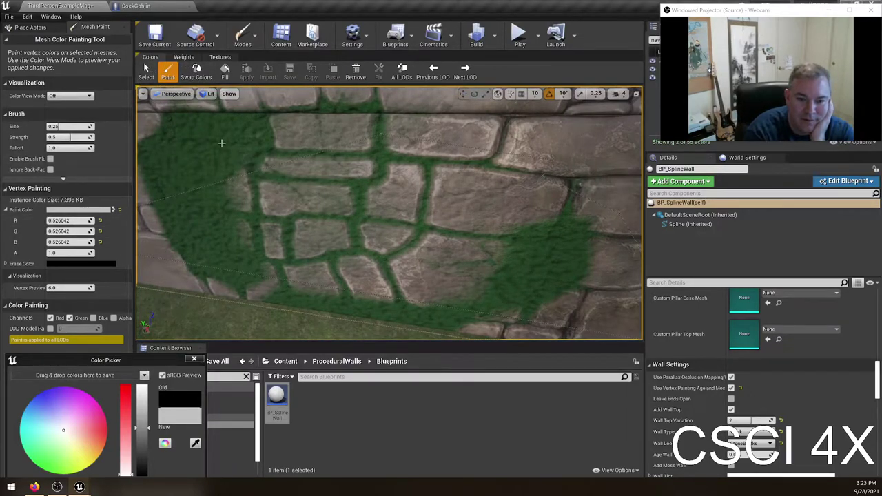
pyautogui.moveTo(500, 279); pyautogui.dragTo(493, 276, button='right')
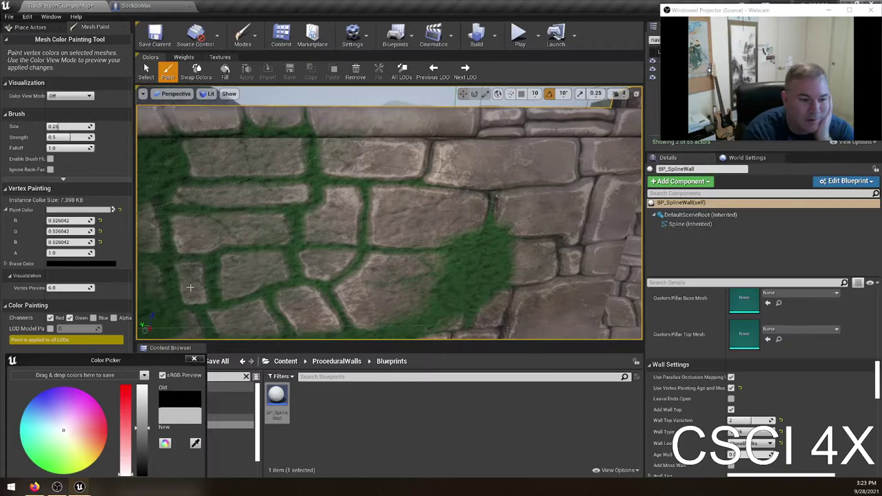
pyautogui.moveTo(125, 365); pyautogui.dragTo(120, 366)
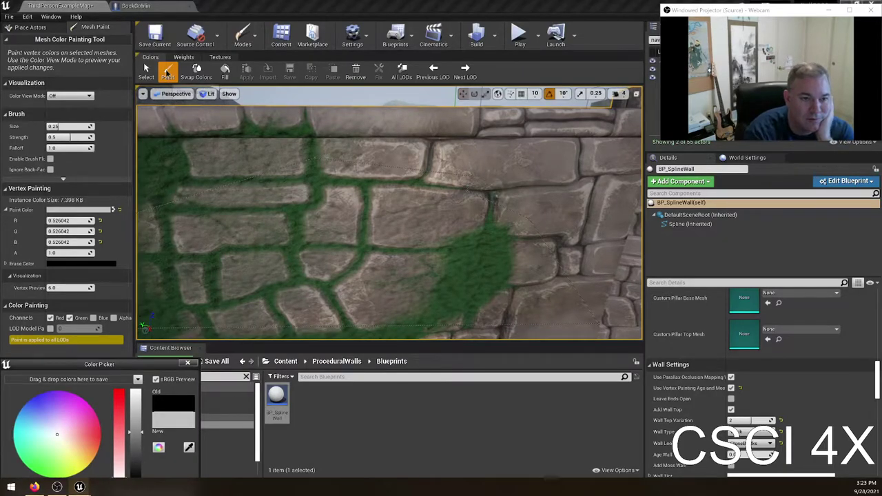
pyautogui.click(192, 359)
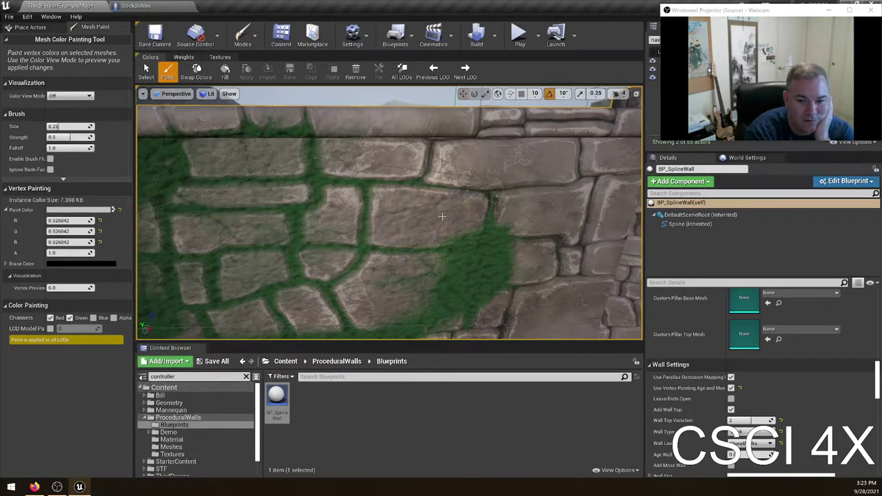
pyautogui.moveTo(402, 218); pyautogui.dragTo(410, 226, button='right')
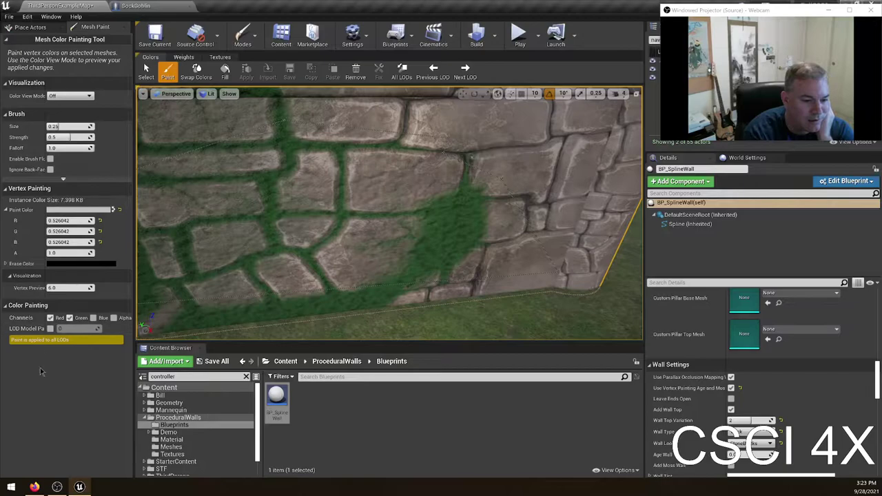
pyautogui.click(146, 72)
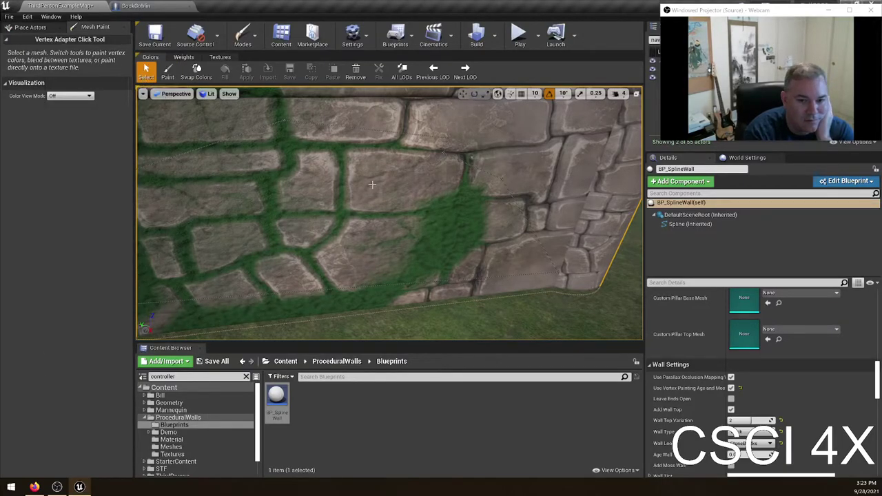
pyautogui.click(167, 72)
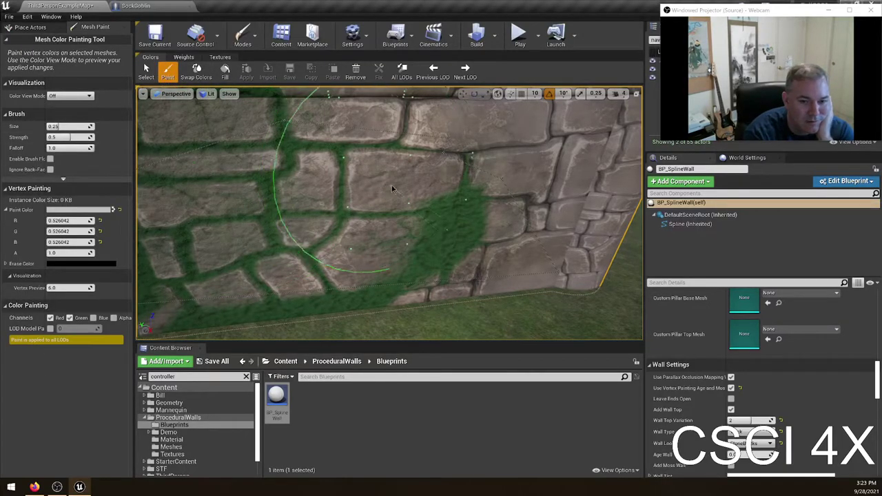
# - Brush the gray paint on the red and green channels over the wall's mossy patches and along its outer face
pyautogui.moveTo(433, 218)
pyautogui.mouseDown()
pyautogui.moveTo(417, 228)
pyautogui.moveTo(551, 214)
pyautogui.moveTo(481, 276)
pyautogui.moveTo(400, 221)
pyautogui.moveTo(454, 227)
pyautogui.moveTo(440, 227)
pyautogui.mouseUp()
pyautogui.moveTo(441, 227); pyautogui.dragTo(544, 145, button='right')
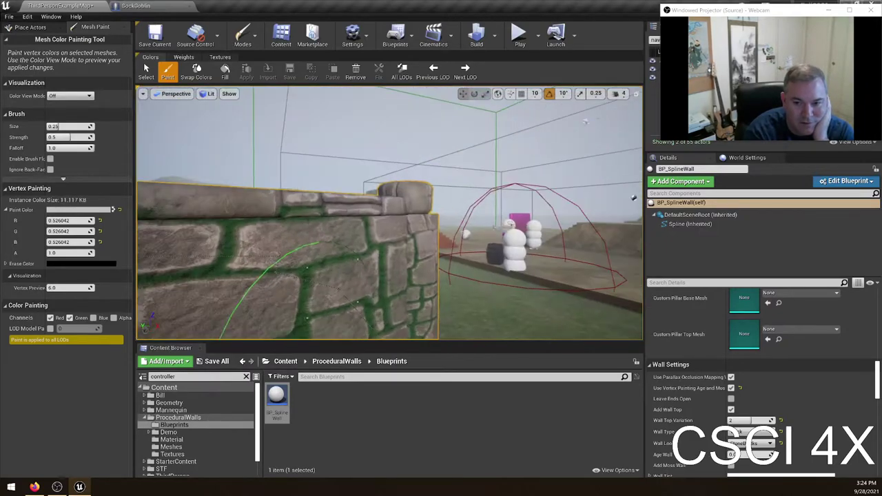
pyautogui.moveTo(392, 269)
pyautogui.mouseDown()
pyautogui.moveTo(402, 245)
pyautogui.moveTo(296, 259)
pyautogui.mouseUp()
pyautogui.moveTo(296, 259)
pyautogui.mouseDown(button='right')
pyautogui.moveTo(475, 259)
pyautogui.moveTo(227, 259)
pyautogui.moveTo(230, 281)
pyautogui.mouseUp(button='right')
pyautogui.moveTo(255, 276); pyautogui.dragTo(217, 292)
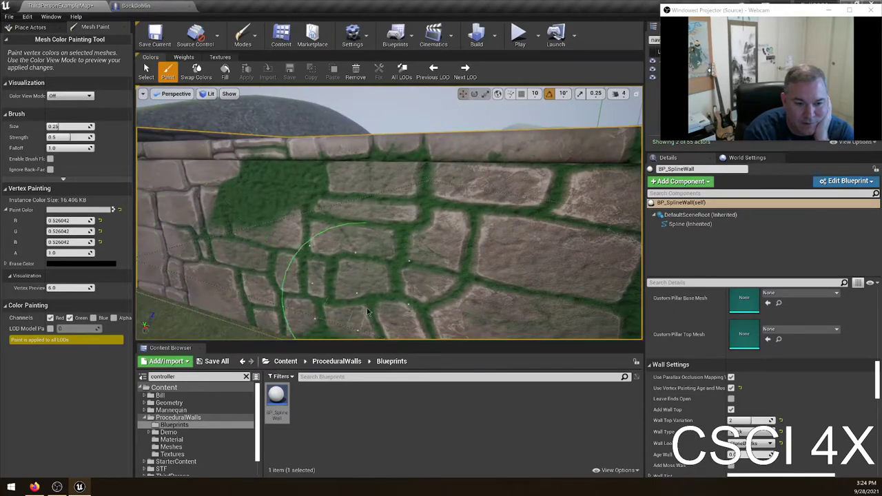
# - Turn off the green channel so only red is painted, and dab the gray at the foot of the corner pillar
pyautogui.click(70, 318)
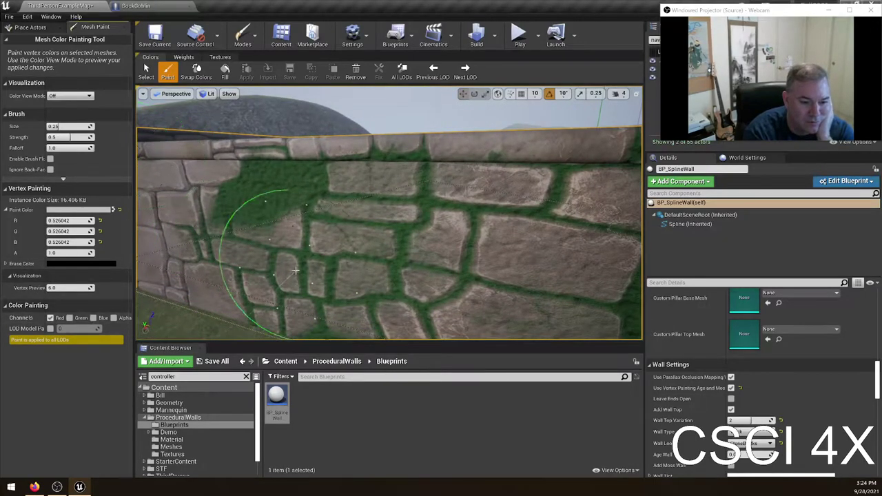
pyautogui.moveTo(224, 254)
pyautogui.mouseDown(button='right')
pyautogui.moveTo(89, 255)
pyautogui.moveTo(261, 257)
pyautogui.moveTo(158, 256)
pyautogui.mouseUp(button='right')
pyautogui.press('w')
pyautogui.moveTo(365, 255); pyautogui.dragTo(345, 207, button='right')
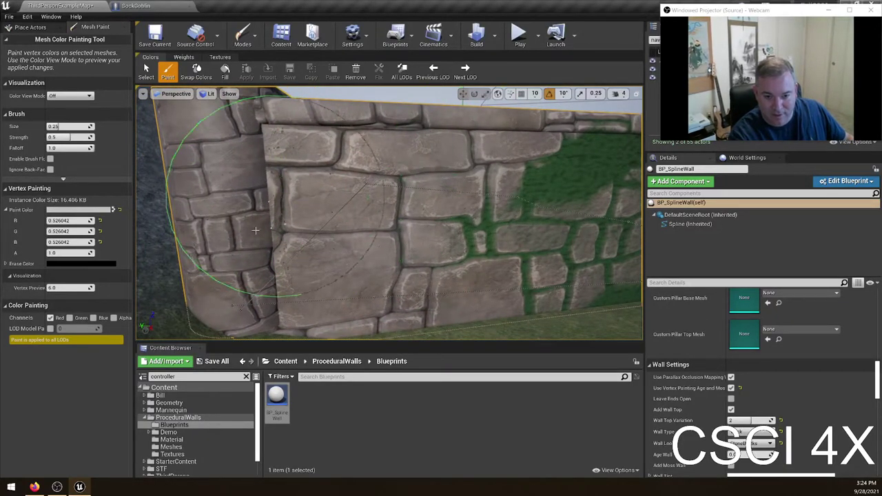
pyautogui.click(264, 291)
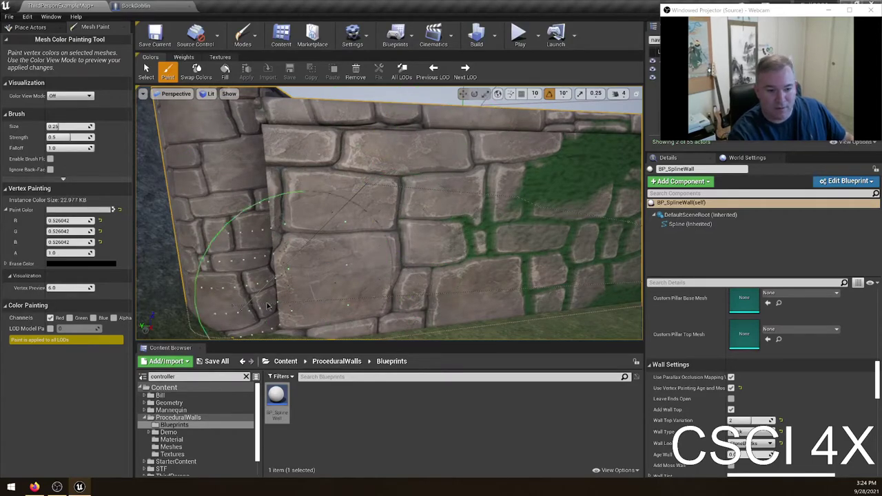
# - Try painting the outer wall face with the blue channel enabled alongside red, and undo the stroke
pyautogui.click(93, 318)
pyautogui.moveTo(376, 241)
pyautogui.mouseDown()
pyautogui.moveTo(458, 241)
pyautogui.moveTo(516, 289)
pyautogui.moveTo(241, 264)
pyautogui.mouseUp()
pyautogui.moveTo(448, 227); pyautogui.dragTo(379, 242, button='right')
pyautogui.moveTo(379, 242)
pyautogui.mouseDown()
pyautogui.moveTo(296, 248)
pyautogui.moveTo(359, 258)
pyautogui.mouseUp()
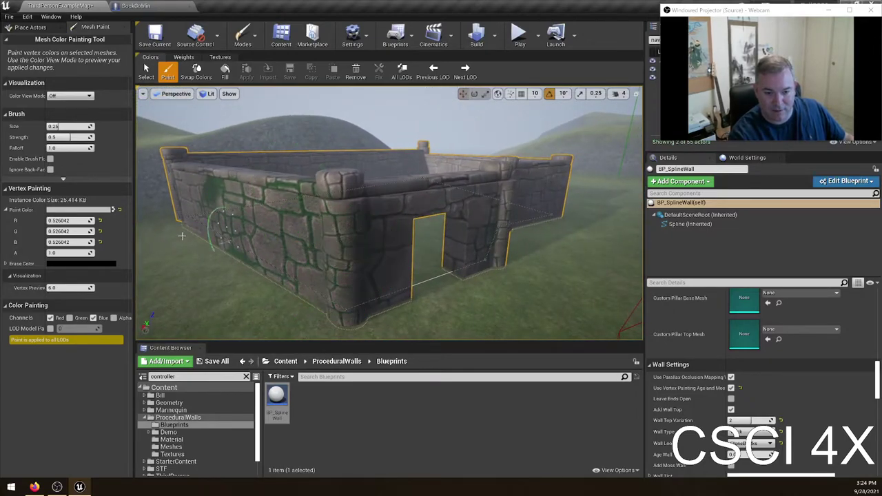
pyautogui.hotkey('ctrl', 'z')
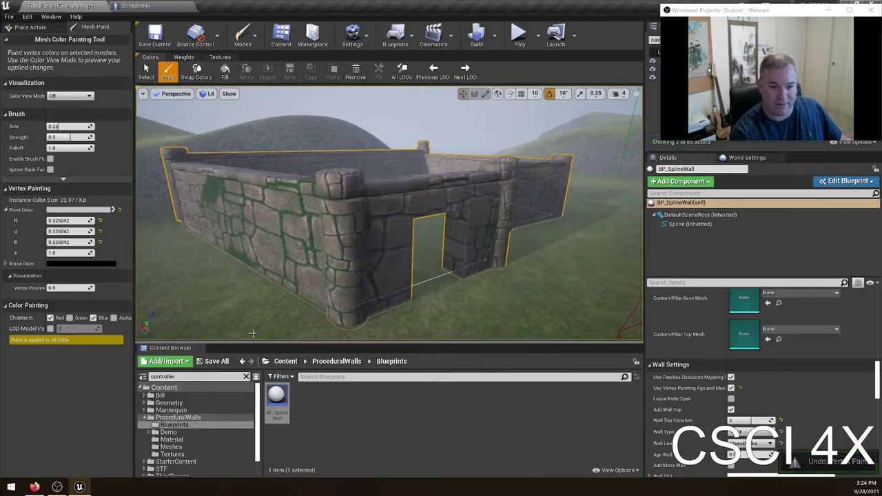
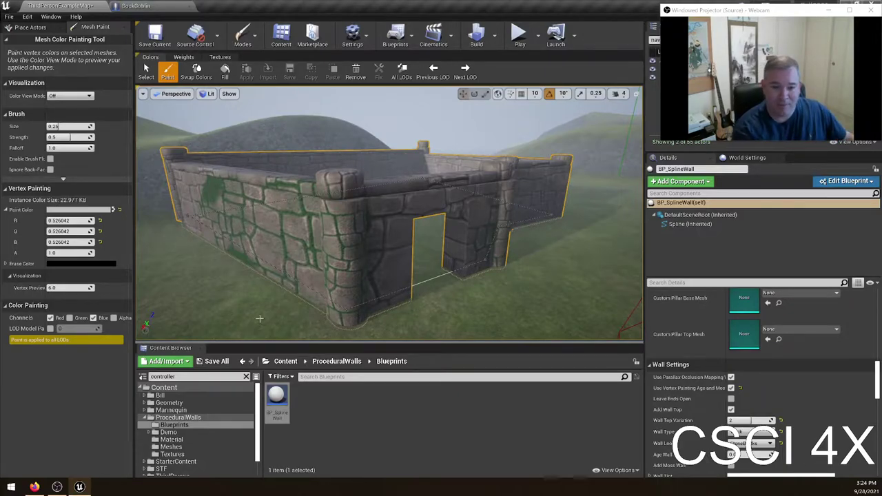
# - Leave Mesh Paint and return the level editor to Select mode with the whole enclosure in view
pyautogui.moveTo(325, 146)
pyautogui.mouseDown(button='right')
pyautogui.moveTo(350, 143)
pyautogui.moveTo(340, 150)
pyautogui.moveTo(356, 195)
pyautogui.mouseUp(button='right')
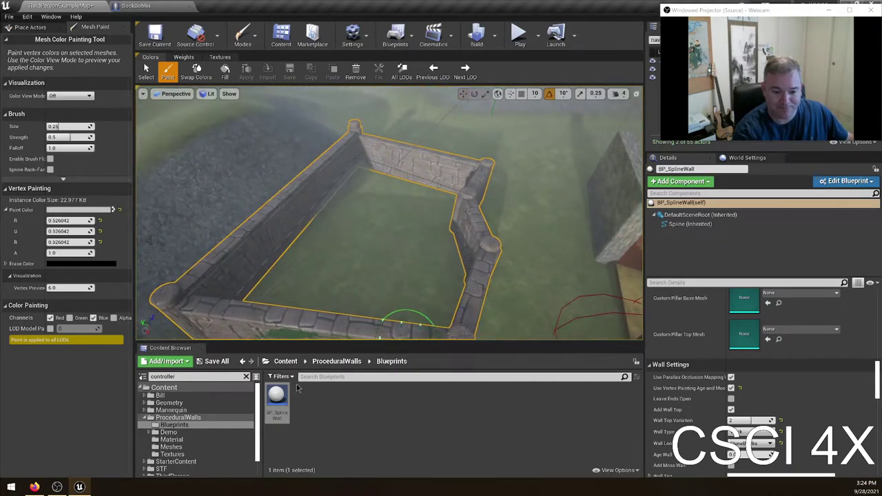
pyautogui.click(244, 36)
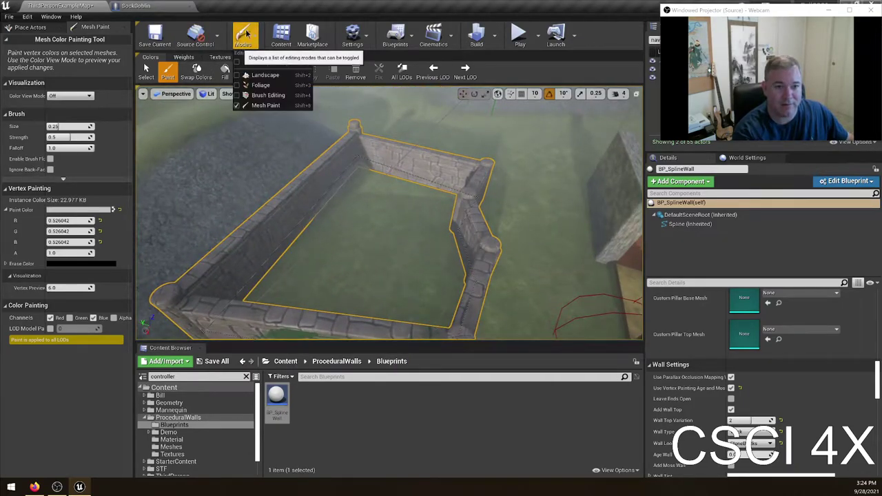
pyautogui.click(260, 63)
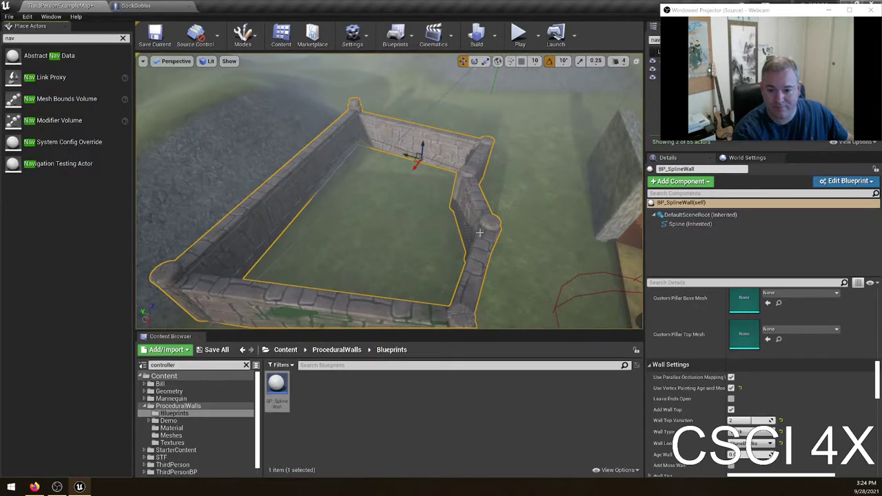
# - Move the whole stone enclosure across the grassy terrain, away from the structure standing beside it
pyautogui.moveTo(414, 165); pyautogui.dragTo(308, 153)
pyautogui.moveTo(308, 153)
pyautogui.mouseDown(button='right')
pyautogui.moveTo(279, 153)
pyautogui.moveTo(308, 169)
pyautogui.mouseUp(button='right')
pyautogui.moveTo(372, 144); pyautogui.dragTo(266, 184)
pyautogui.moveTo(266, 183); pyautogui.dragTo(206, 186, button='right')
pyautogui.moveTo(197, 259); pyautogui.dragTo(183, 251, button='right')
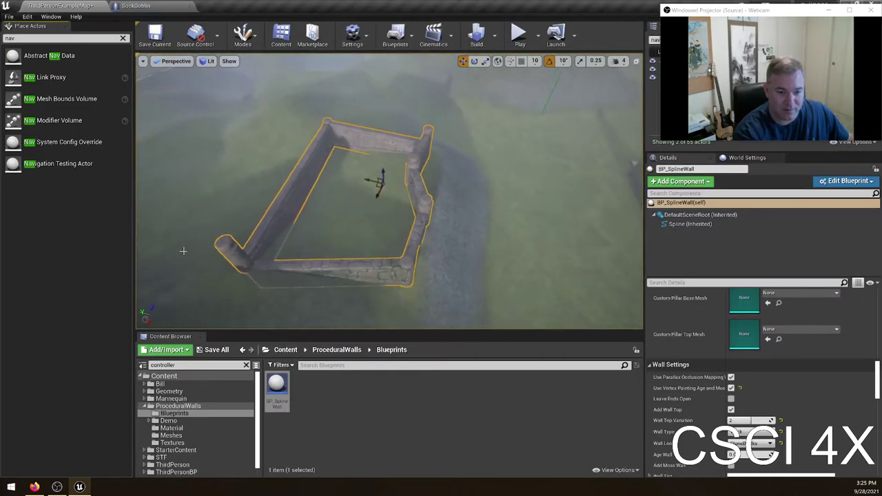
pyautogui.moveTo(254, 259); pyautogui.dragTo(257, 276, button='right')
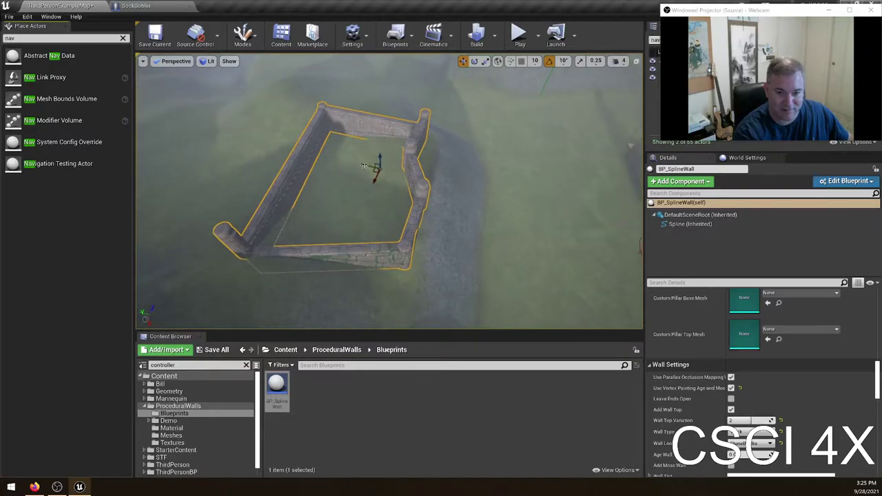
pyautogui.moveTo(364, 165); pyautogui.dragTo(389, 156)
# - Try extending the wall with extra spline points at the enclosure's corner, and undo the additions
pyautogui.moveTo(390, 156); pyautogui.dragTo(411, 185, button='right')
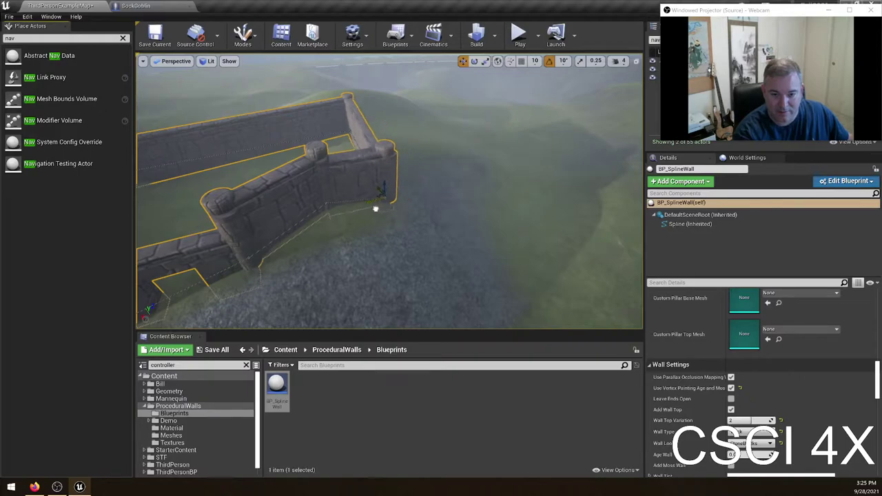
pyautogui.moveTo(364, 204); pyautogui.dragTo(281, 225)
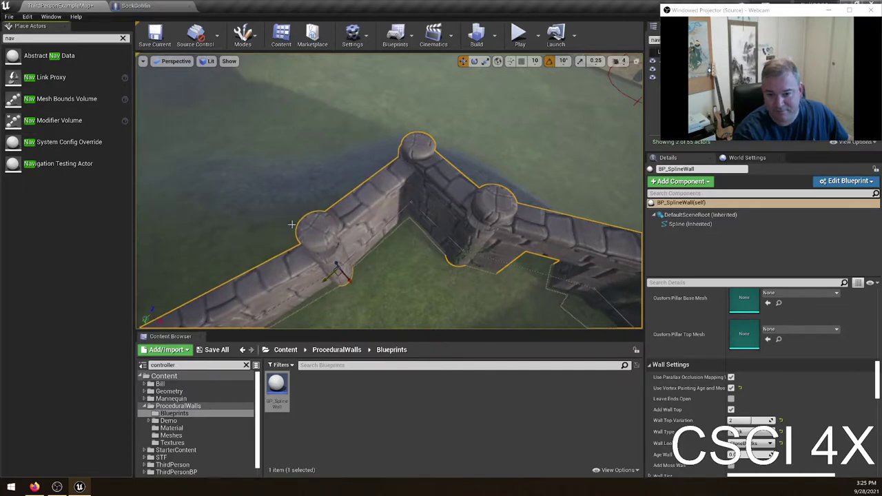
pyautogui.hotkey('ctrl', 'z')
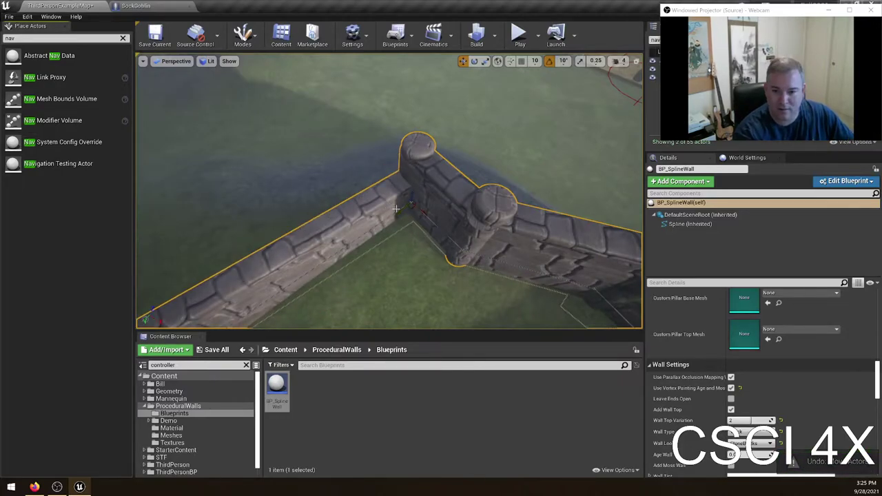
pyautogui.hotkey('ctrl', 'z')
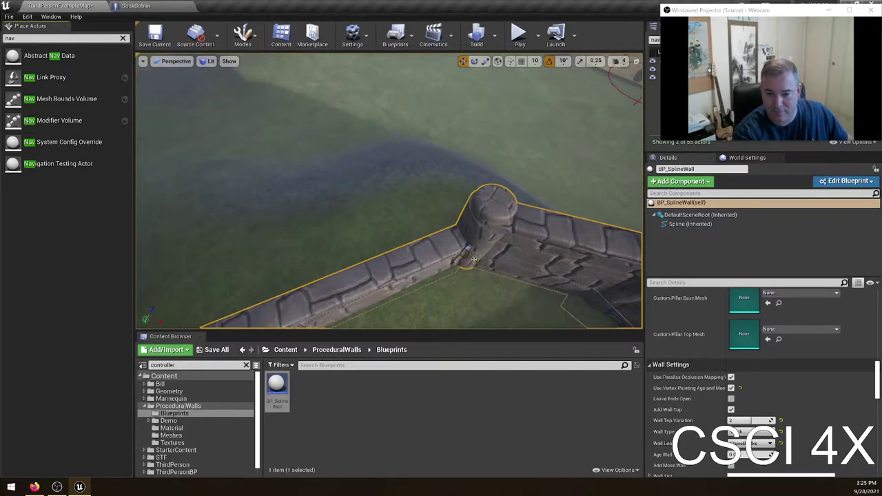
# - Move the selected corner spline point outward to enlarge the enclosure, and check the reshaped wall from inside
pyautogui.moveTo(473, 260); pyautogui.dragTo(390, 201)
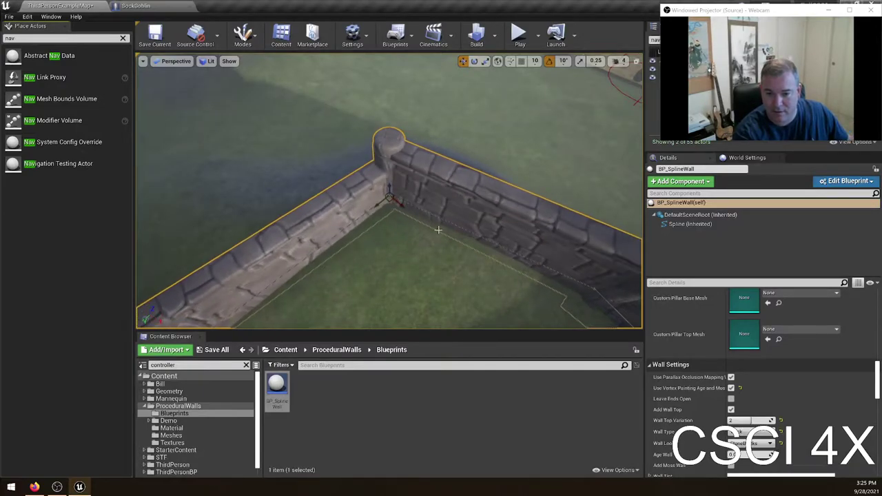
pyautogui.moveTo(437, 228); pyautogui.dragTo(425, 275, button='right')
pyautogui.moveTo(448, 176)
pyautogui.mouseDown(button='right')
pyautogui.moveTo(524, 162)
pyautogui.moveTo(496, 207)
pyautogui.moveTo(449, 176)
pyautogui.mouseUp(button='right')
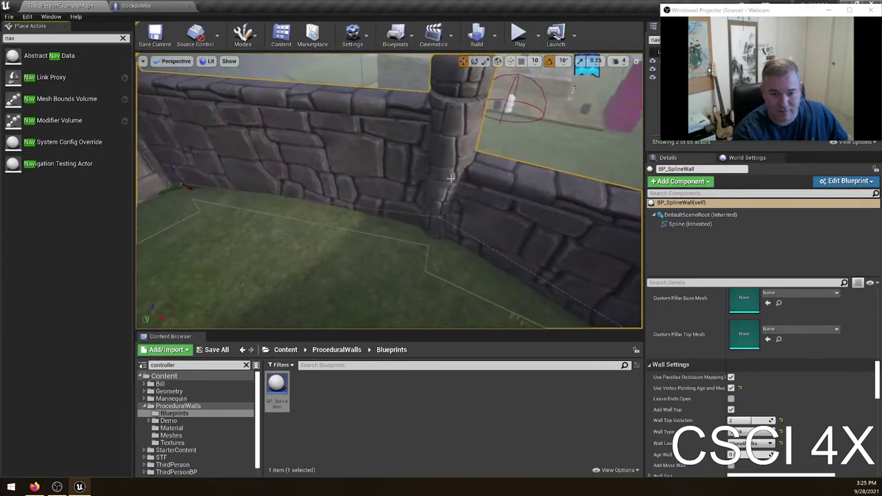
# - Add a spline point from the corner of the long straight wall and pull it outward to form a pointed side
pyautogui.moveTo(390, 182); pyautogui.dragTo(495, 177, button='right')
pyautogui.moveTo(351, 192); pyautogui.dragTo(311, 187, button='right')
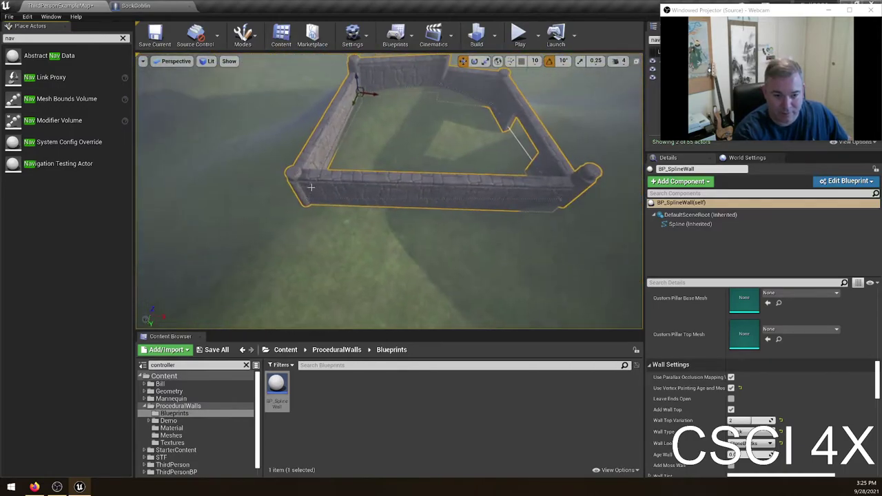
pyautogui.click(308, 196)
pyautogui.keyDown('alt'); pyautogui.moveTo(315, 201); pyautogui.dragTo(455, 308); pyautogui.keyUp('alt')
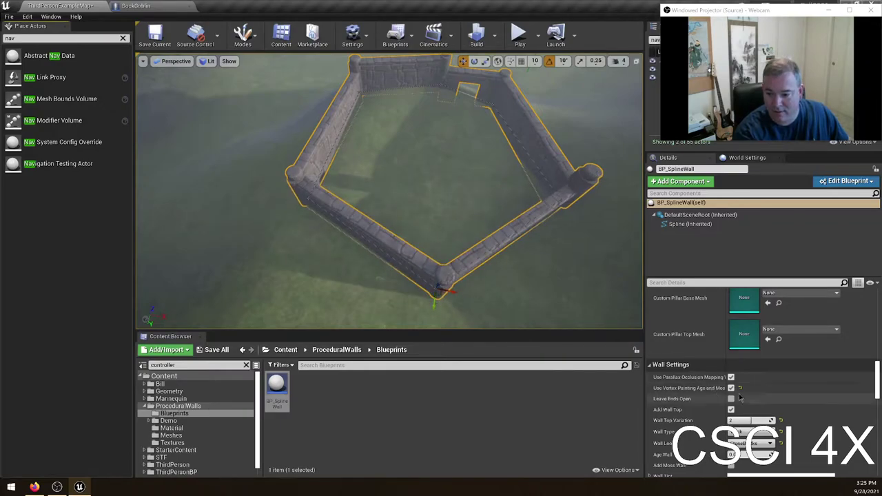
pyautogui.moveTo(481, 206); pyautogui.dragTo(427, 287, button='right')
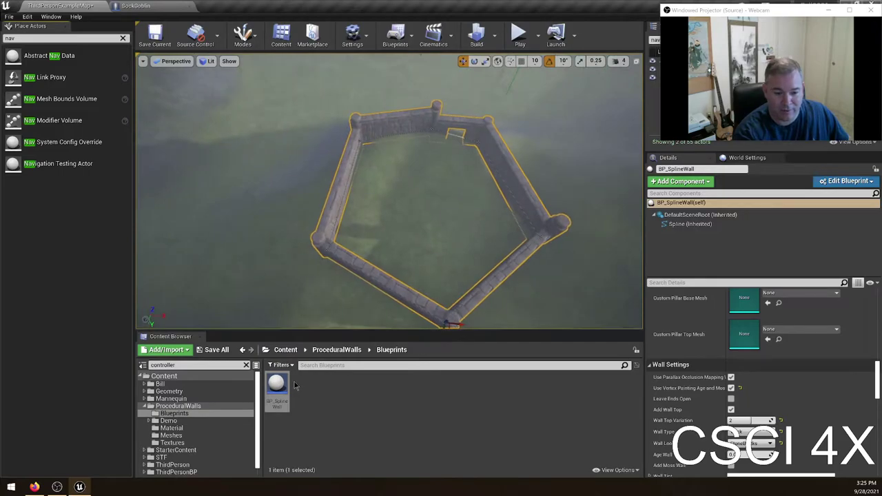
# - Place a second BP_SplineWall in the middle of the enclosure, and undo the unwanted duplicate made while extending it
pyautogui.moveTo(276, 387); pyautogui.dragTo(420, 225)
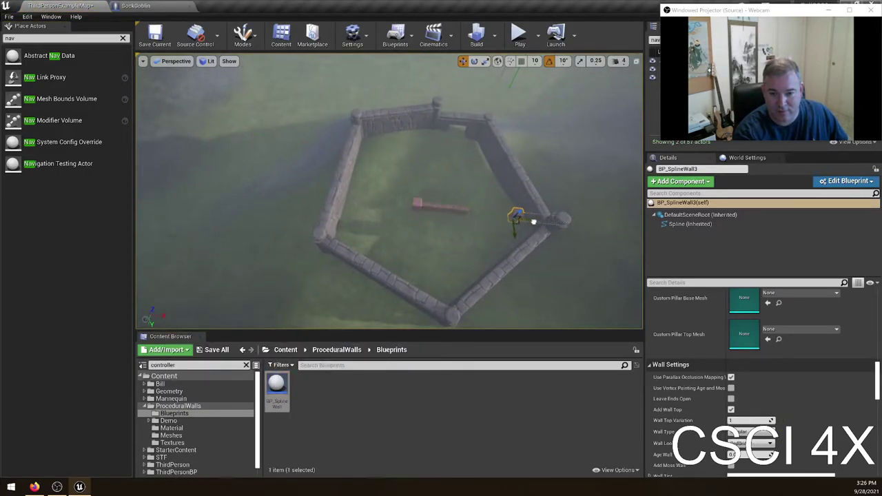
pyautogui.hotkey('ctrl', 'z')
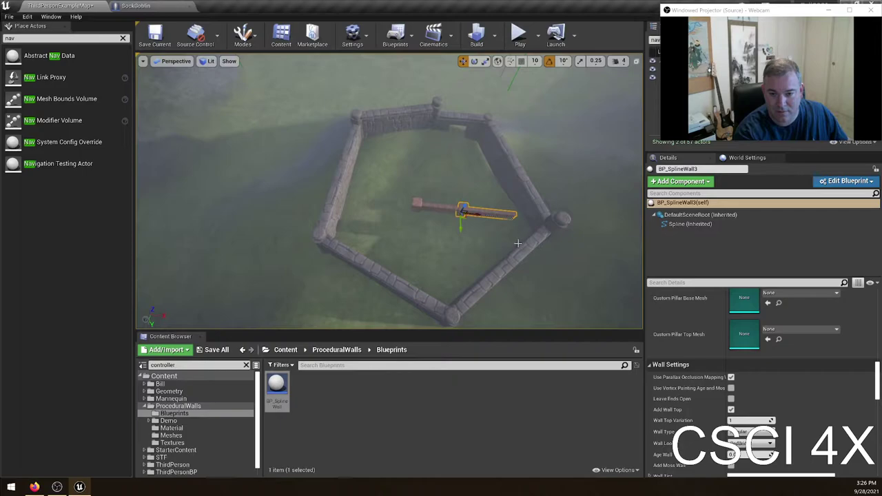
pyautogui.hotkey('ctrl', 'z')
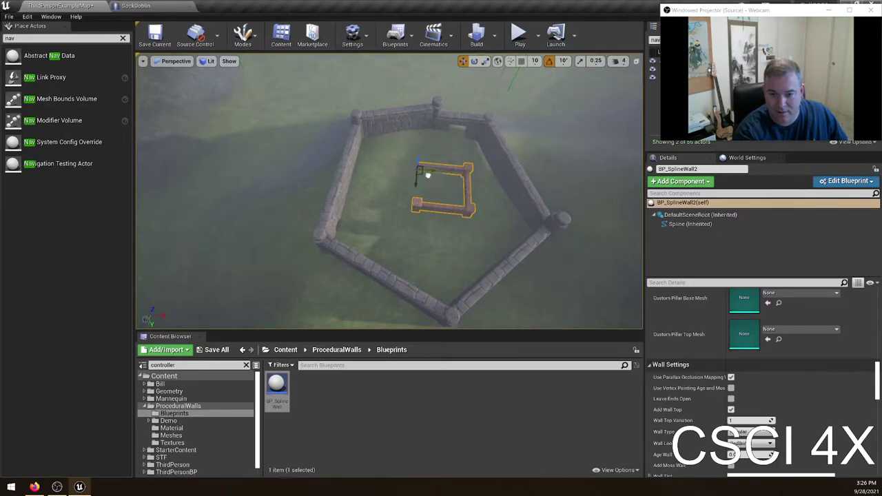
# - Close the new brick wall into a small square and scale it vertically to about 8.08 to form a tower
pyautogui.click(422, 218)
pyautogui.click(446, 208)
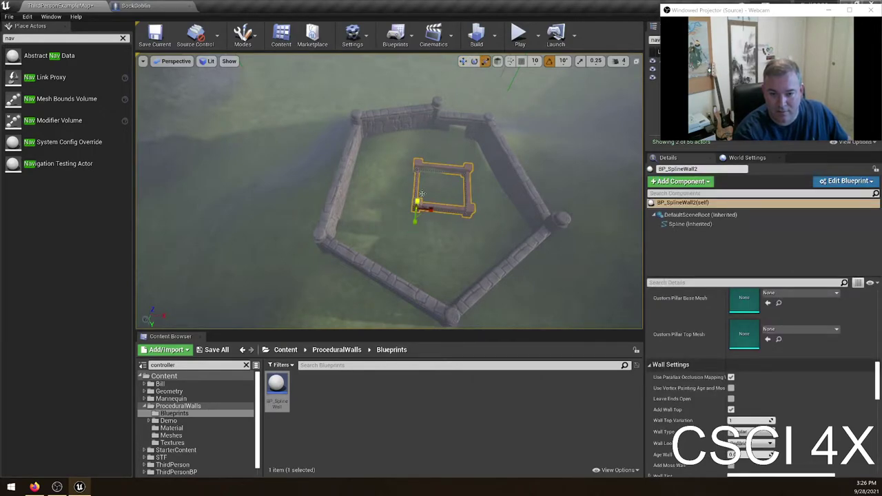
pyautogui.moveTo(422, 194); pyautogui.dragTo(421, 140)
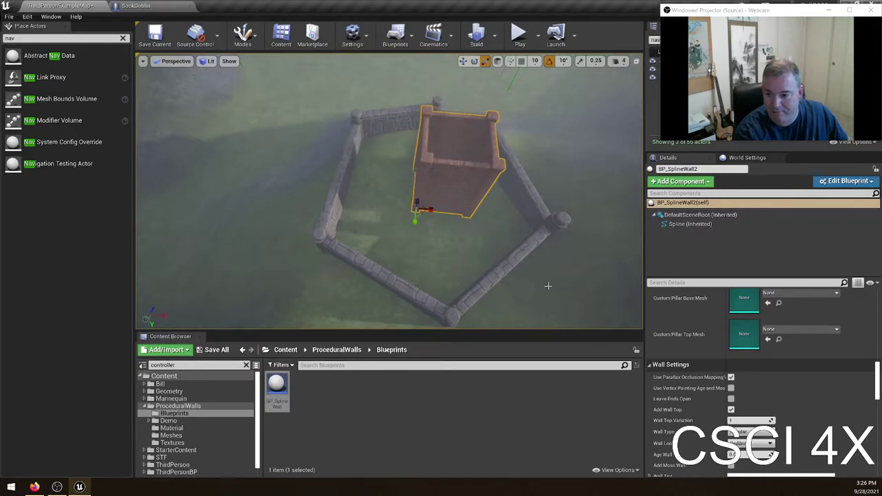
# - Set the tower's Pillar Look to Stones
pyautogui.scroll(-5, 759, 379)
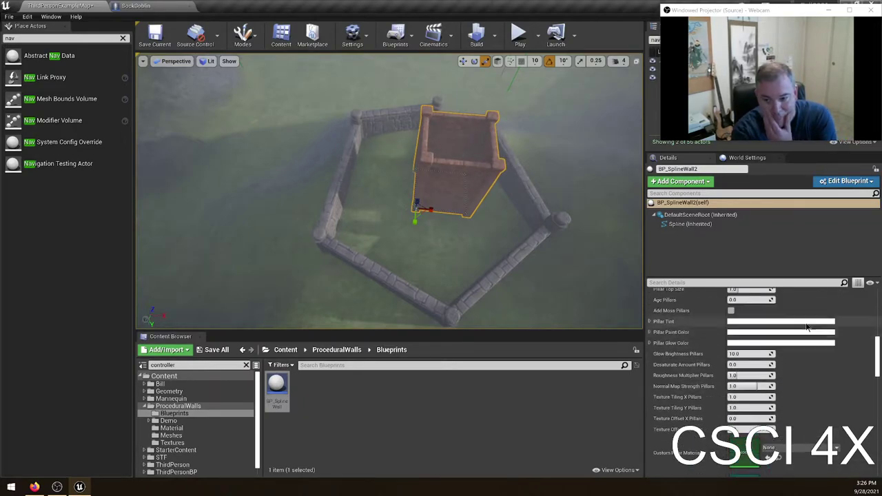
pyautogui.scroll(5, 807, 328)
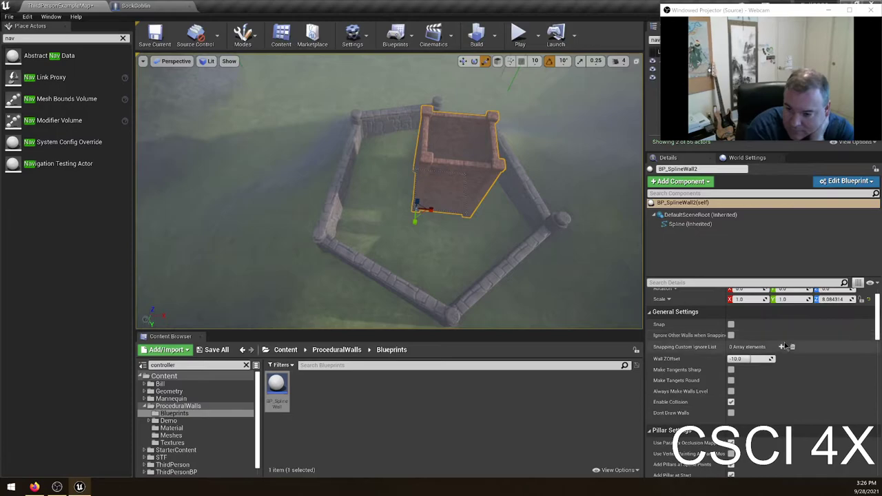
pyautogui.scroll(-4, 785, 347)
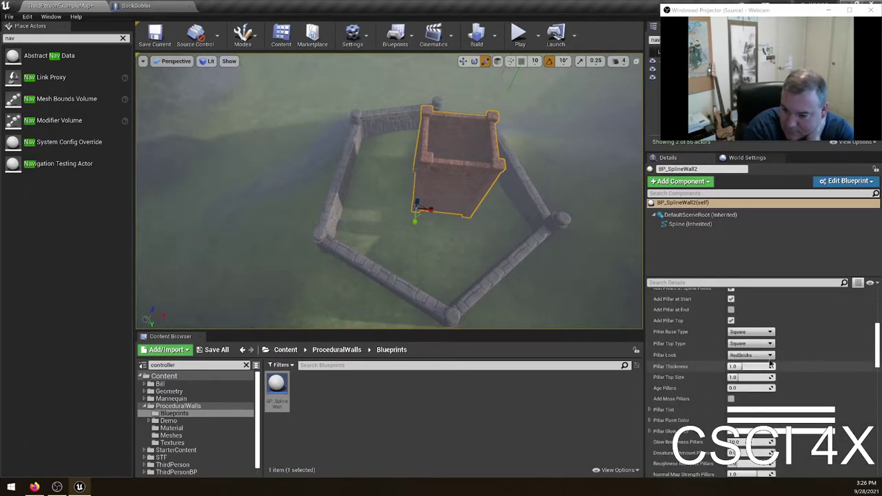
pyautogui.click(767, 355)
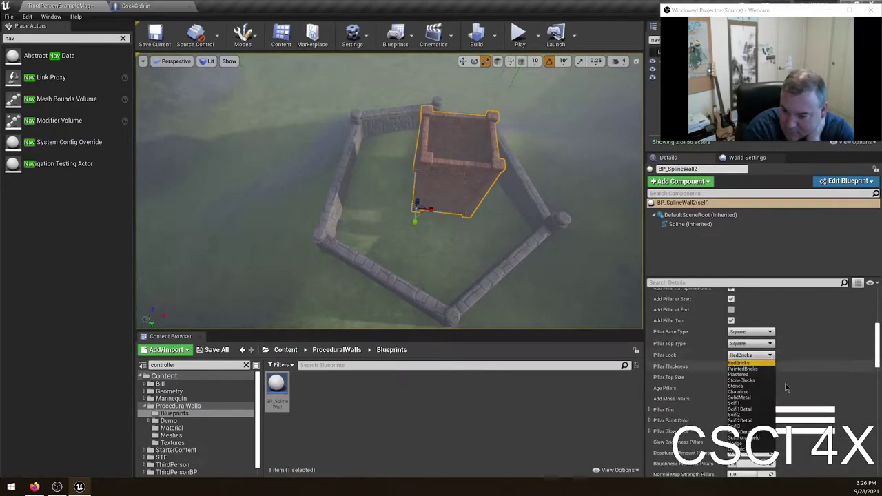
pyautogui.click(751, 386)
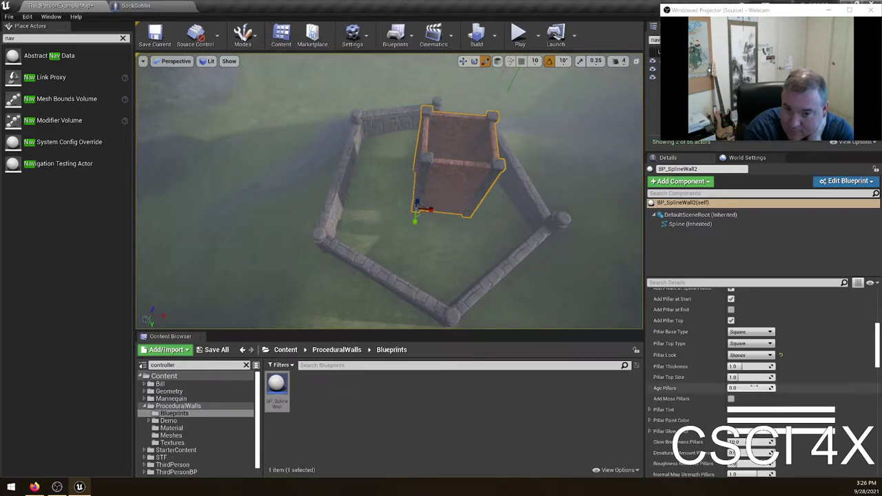
# - Set the tower's Wall Look to Stones
pyautogui.scroll(-4, 784, 358)
pyautogui.scroll(8, 784, 358)
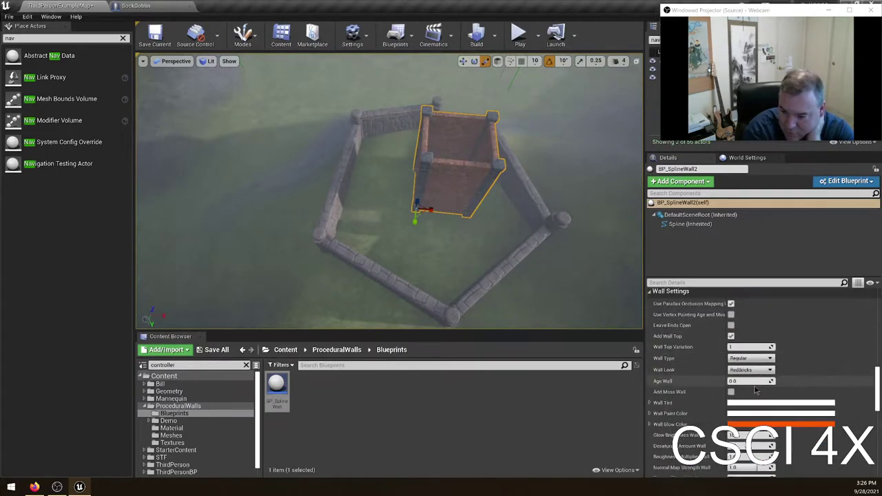
pyautogui.click(749, 369)
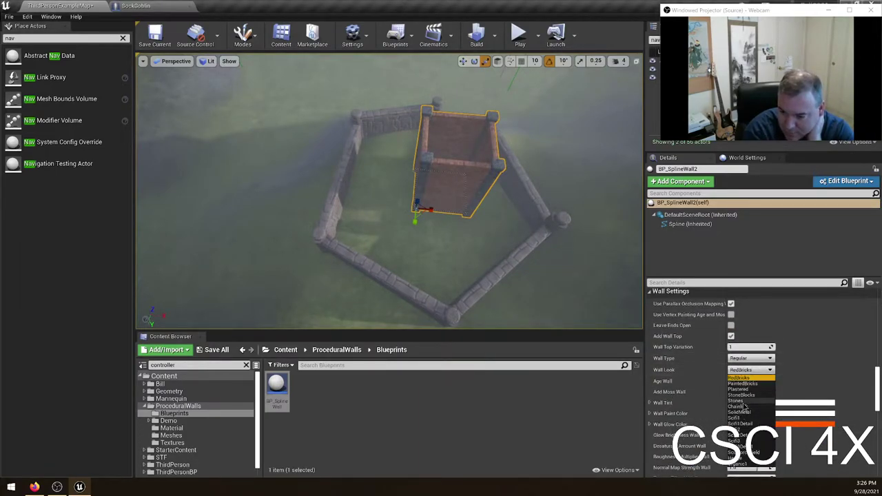
pyautogui.click(741, 401)
# - Move the tower's corner spline points outward to widen its footprint inside the enclosure
pyautogui.moveTo(482, 186); pyautogui.dragTo(455, 186, button='right')
pyautogui.press('w')
pyautogui.press('s')
pyautogui.press('e')
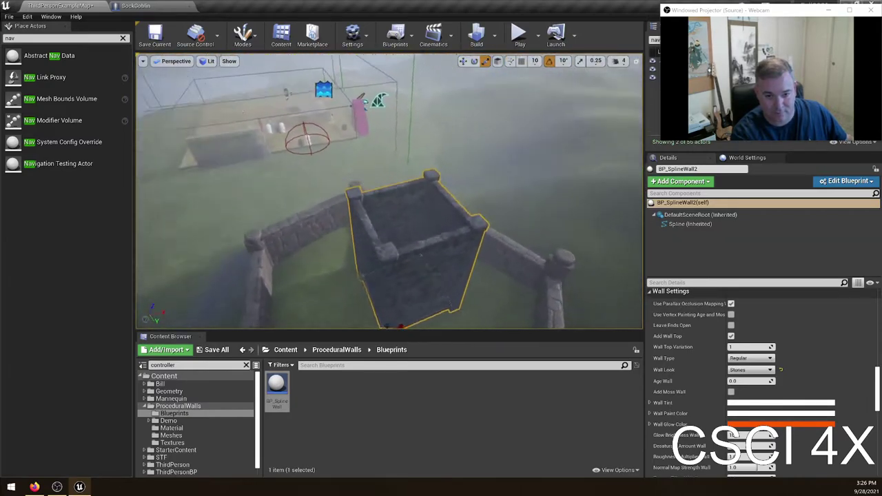
pyautogui.moveTo(424, 217); pyautogui.dragTo(468, 244, button='right')
pyautogui.moveTo(460, 243)
pyautogui.mouseDown()
pyautogui.moveTo(476, 248)
pyautogui.moveTo(462, 250)
pyautogui.mouseUp()
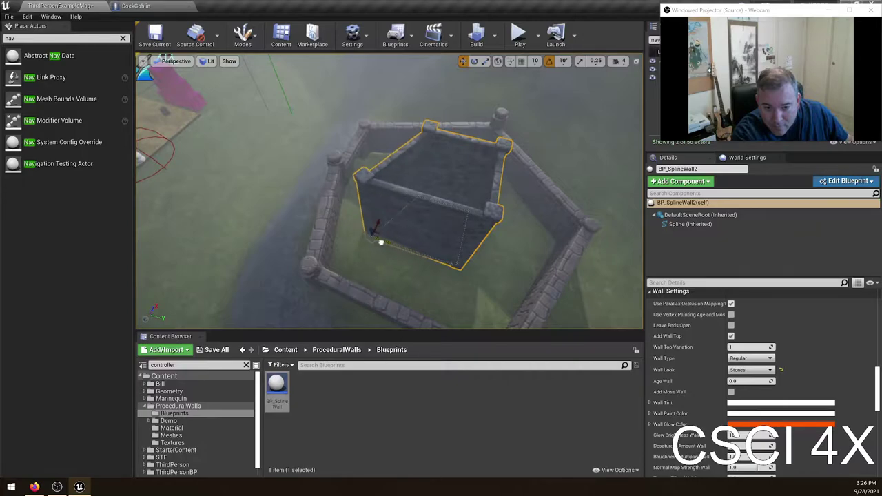
# - Try to reshape the inner stone wall by moving its corner spline point outward
pyautogui.moveTo(385, 234); pyautogui.dragTo(387, 210, button='right')
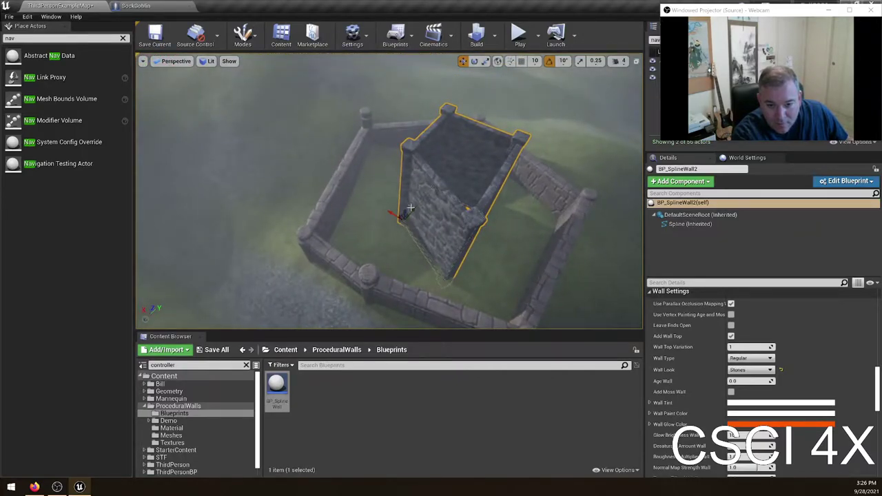
pyautogui.moveTo(412, 208); pyautogui.dragTo(381, 226)
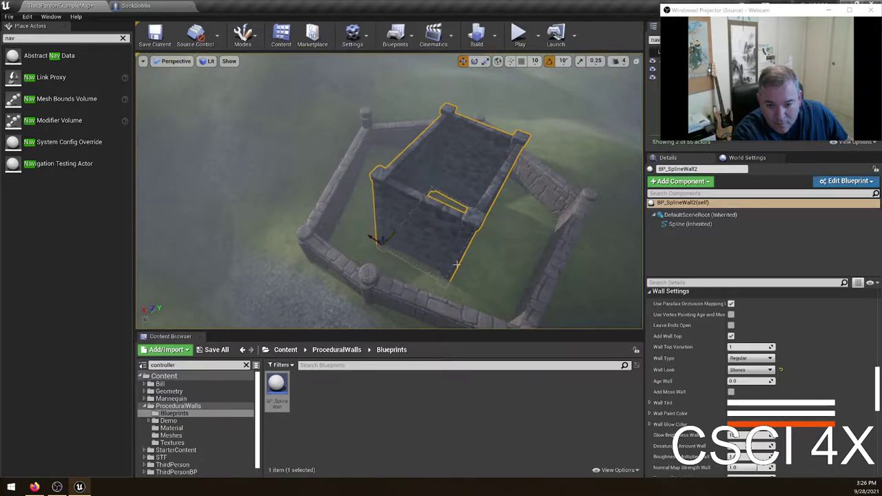
pyautogui.keyDown('alt'); pyautogui.moveTo(434, 189); pyautogui.dragTo(586, 210); pyautogui.keyUp('alt')
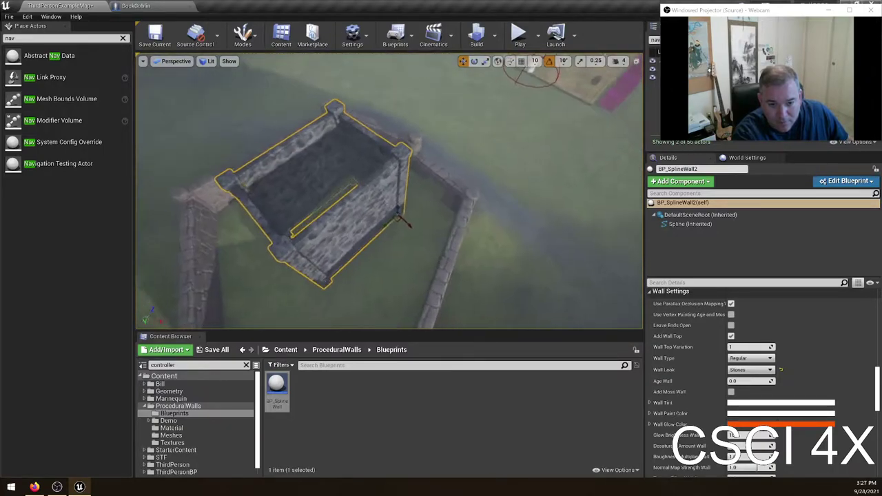
pyautogui.keyDown('alt'); pyautogui.moveTo(413, 213); pyautogui.dragTo(376, 248); pyautogui.keyUp('alt')
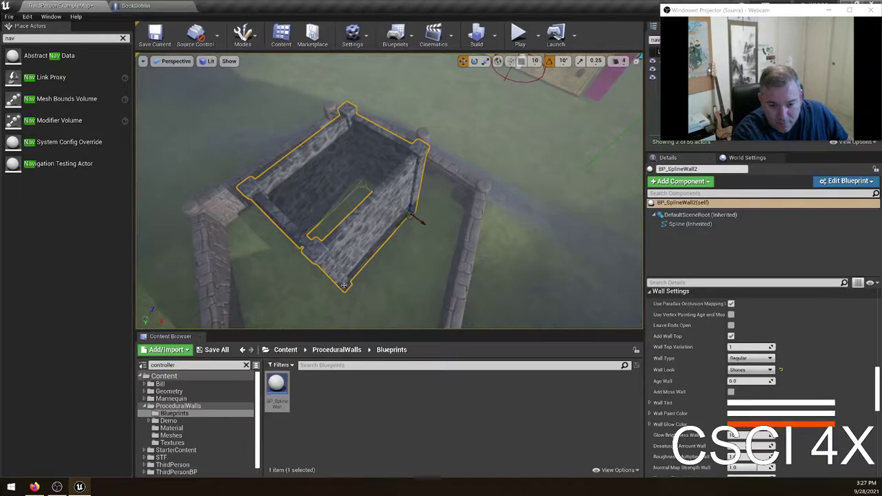
pyautogui.keyDown('alt'); pyautogui.moveTo(349, 301); pyautogui.dragTo(482, 330); pyautogui.keyUp('alt')
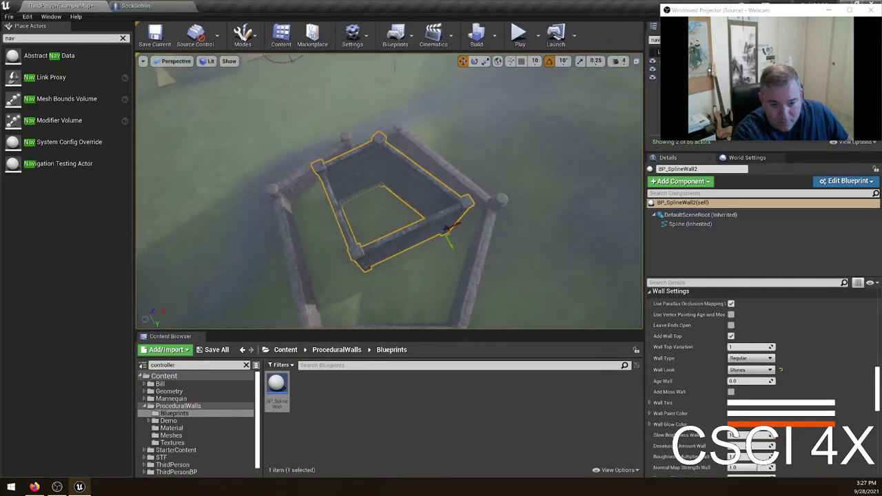
pyautogui.keyDown('alt'); pyautogui.moveTo(441, 296); pyautogui.dragTo(387, 221); pyautogui.keyUp('alt')
# - Undo the recent spline point moves on the inner stone wall
pyautogui.hotkey('ctrl', 'z')
pyautogui.hotkey('ctrl', 'z')
pyautogui.hotkey('ctrl', 'z')
pyautogui.hotkey('ctrl', 'z')
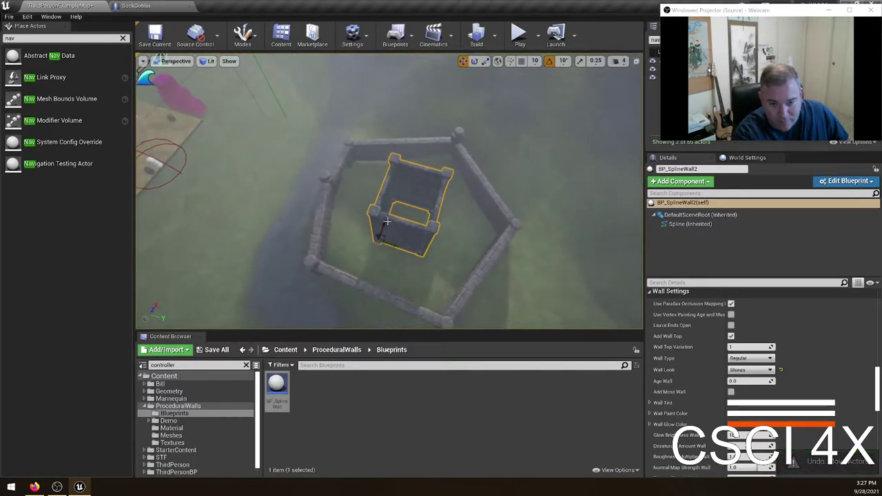
pyautogui.hotkey('ctrl', 'z')
pyautogui.hotkey('ctrl', 'z')
pyautogui.hotkey('ctrl', 'z')
pyautogui.hotkey('ctrl', 'z')
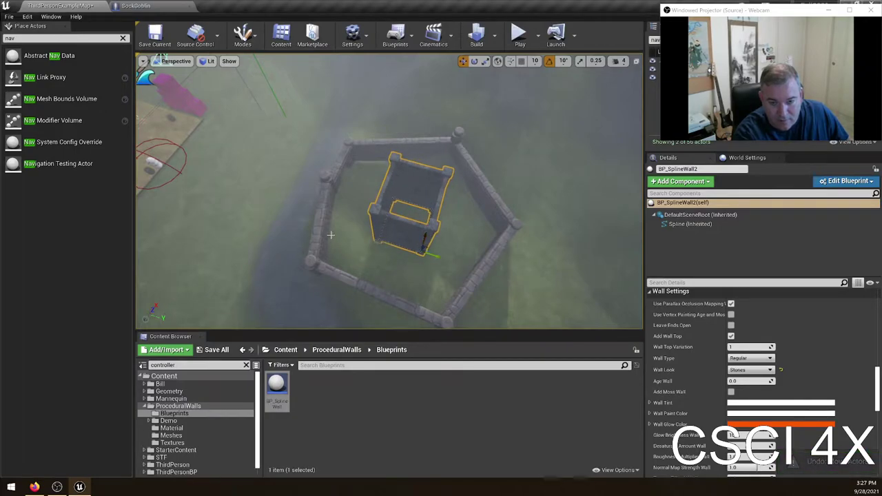
# - Set both the pillar base type and the pillar top type of BP_SplineWall2 to Round
pyautogui.keyDown('alt'); pyautogui.moveTo(331, 235); pyautogui.dragTo(516, 179); pyautogui.keyUp('alt')
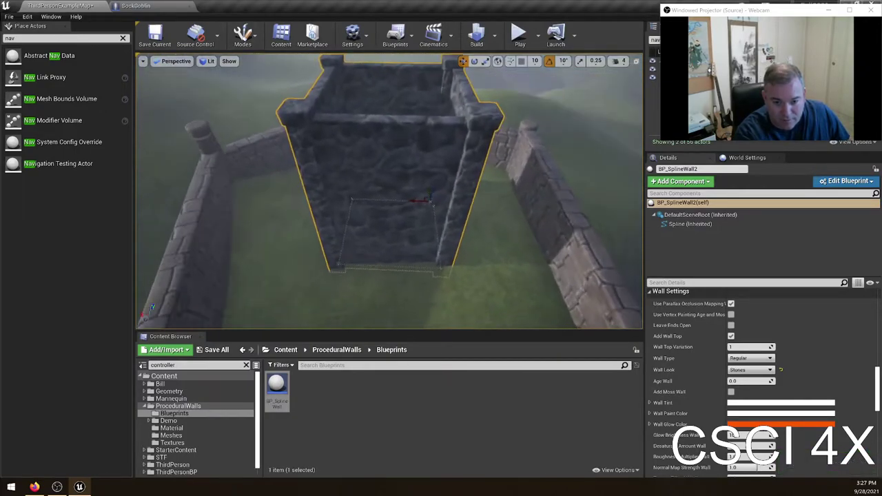
pyautogui.scroll(5, 773, 394)
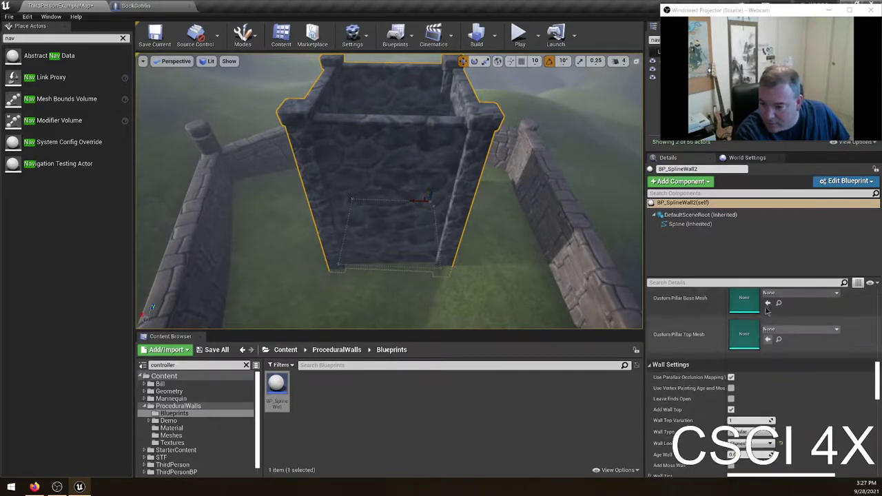
pyautogui.scroll(5, 773, 394)
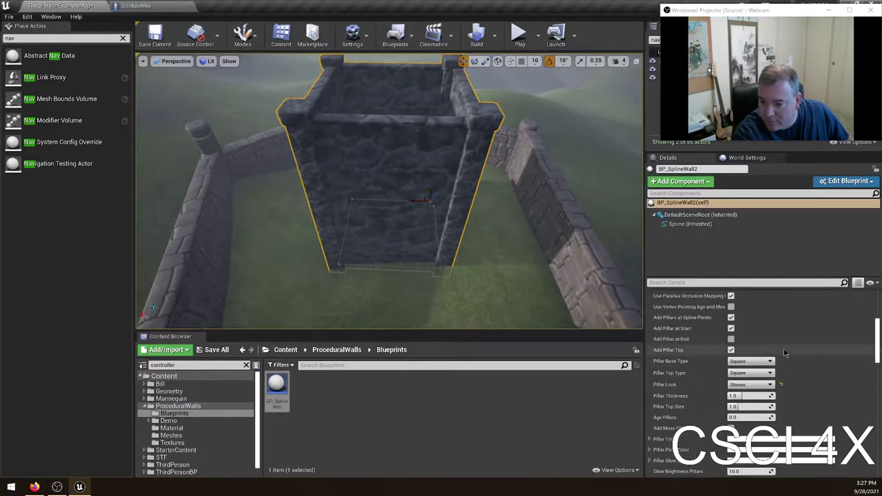
pyautogui.scroll(-1, 780, 337)
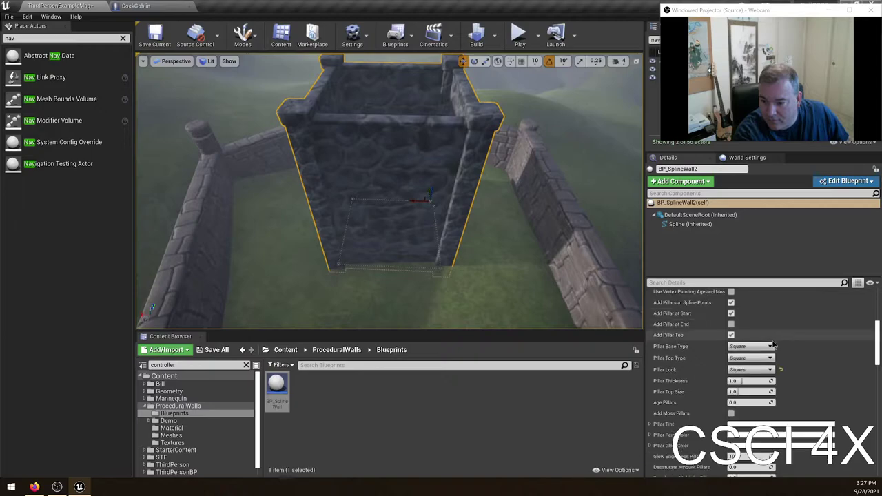
pyautogui.click(751, 346)
pyautogui.click(751, 360)
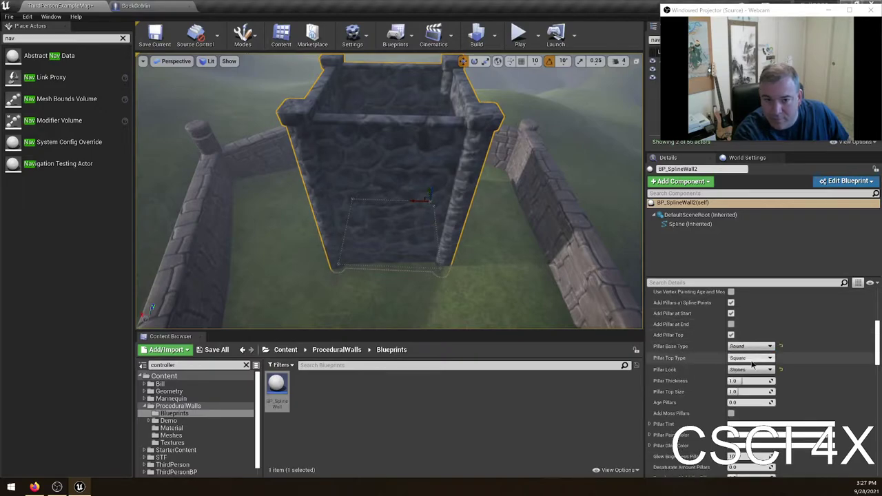
pyautogui.click(752, 358)
pyautogui.click(752, 374)
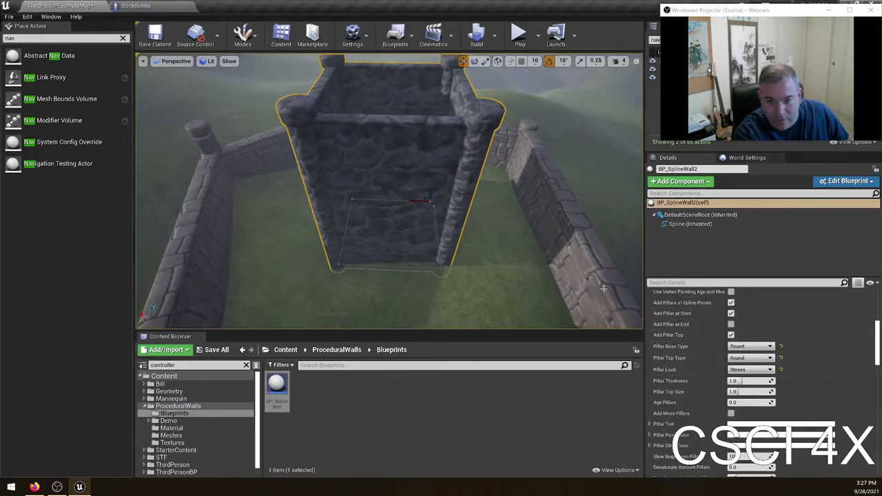
# - Set the inner wall's pillar thickness and pillar top size to 3.0
pyautogui.moveTo(532, 241); pyautogui.dragTo(527, 292, button='right')
pyautogui.press('s')
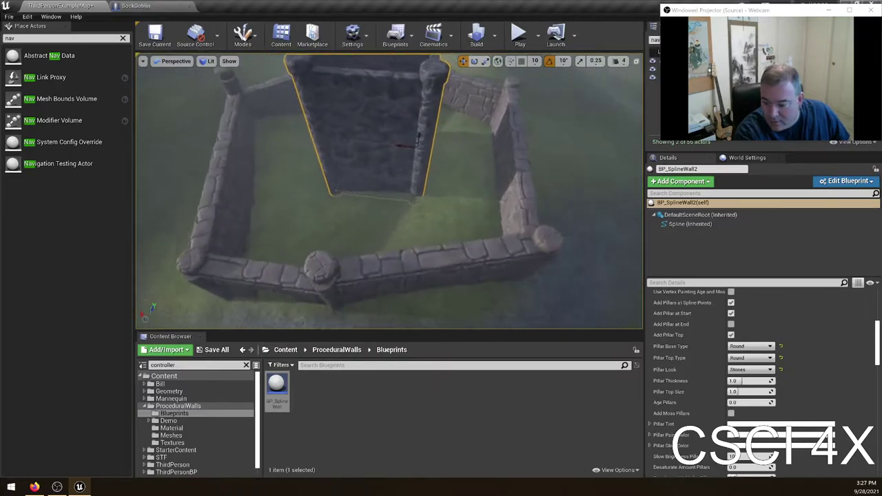
pyautogui.moveTo(582, 282); pyautogui.dragTo(578, 268, button='right')
pyautogui.scroll(-1, 750, 342)
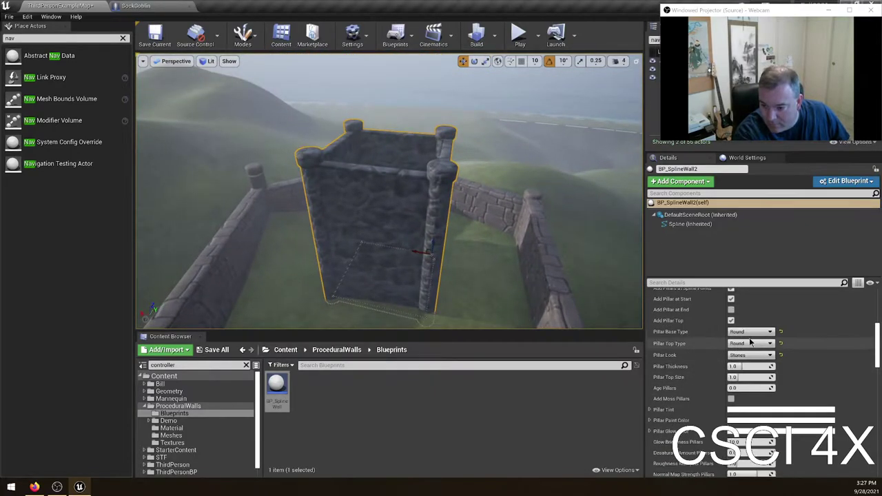
pyautogui.scroll(-1, 750, 344)
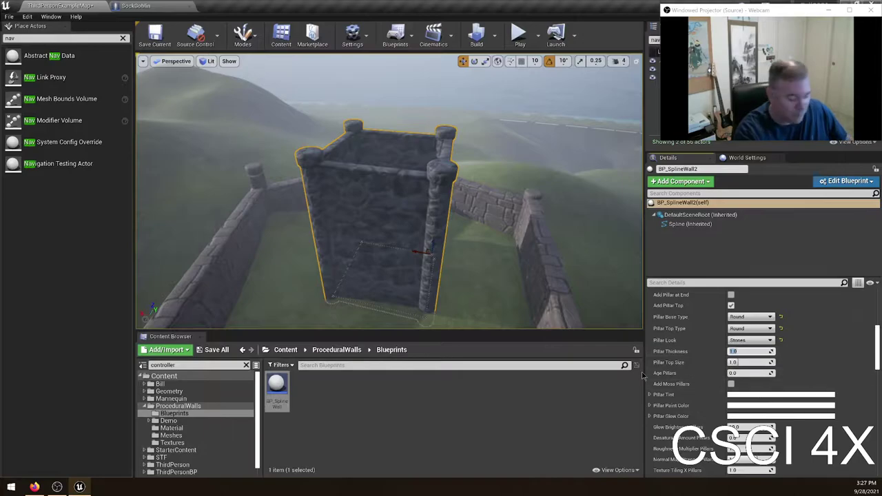
pyautogui.press('Return')
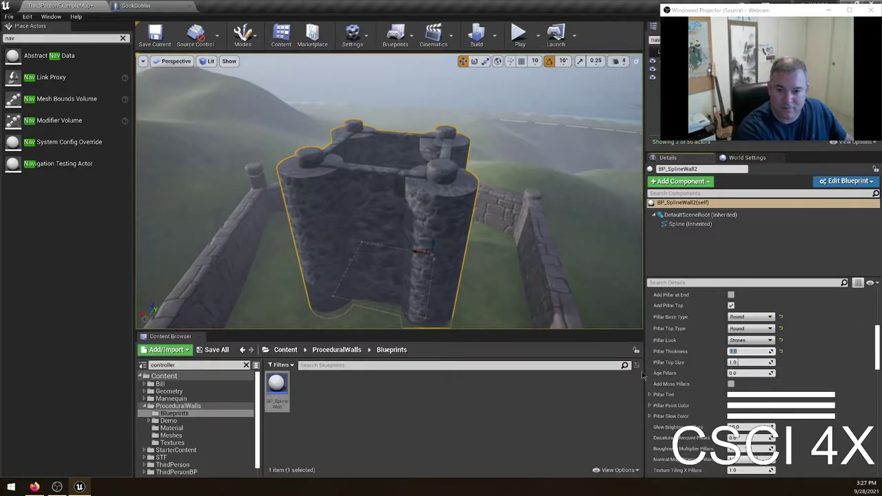
pyautogui.click(737, 362)
pyautogui.write('3')
pyautogui.press('Return')
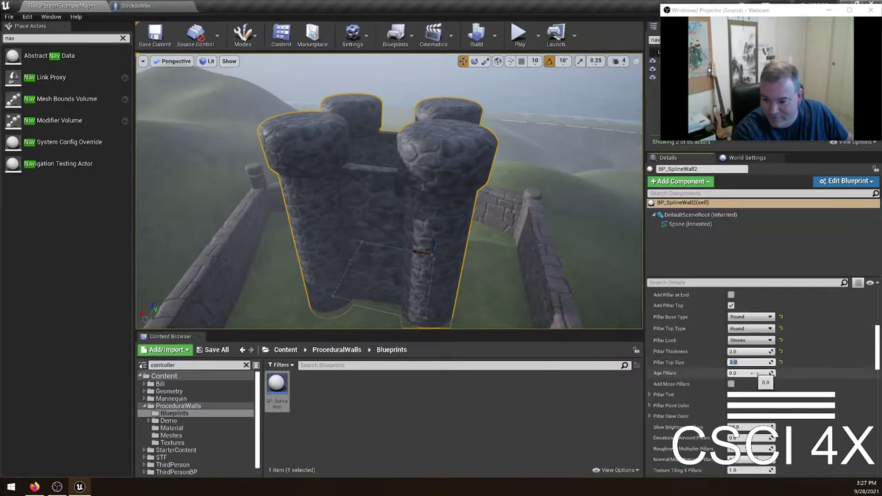
# - Reduce the inner wall's pillar top size and pillar thickness to 2.0
pyautogui.write('2')
pyautogui.press('Return')
pyautogui.write('2')
pyautogui.press('Return')
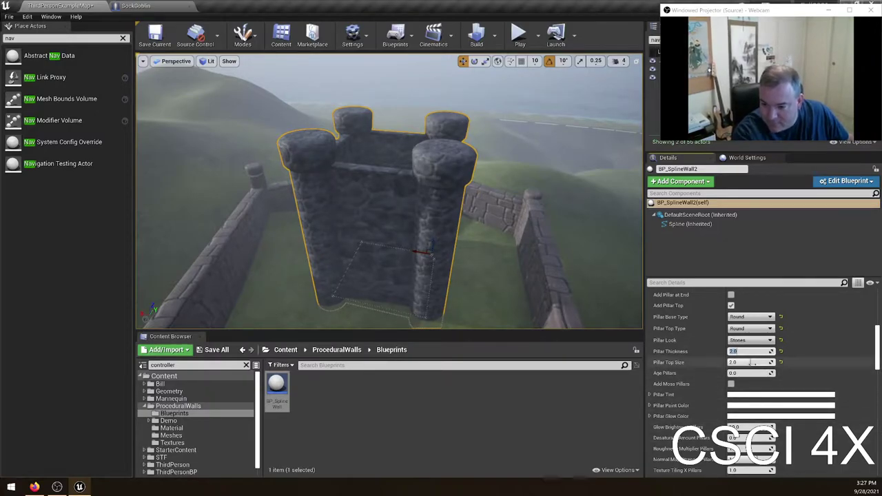
# - Set the pillars' age to 1.0 and enable moss on the pillars
pyautogui.click(751, 372)
pyautogui.write('1')
pyautogui.press('Return')
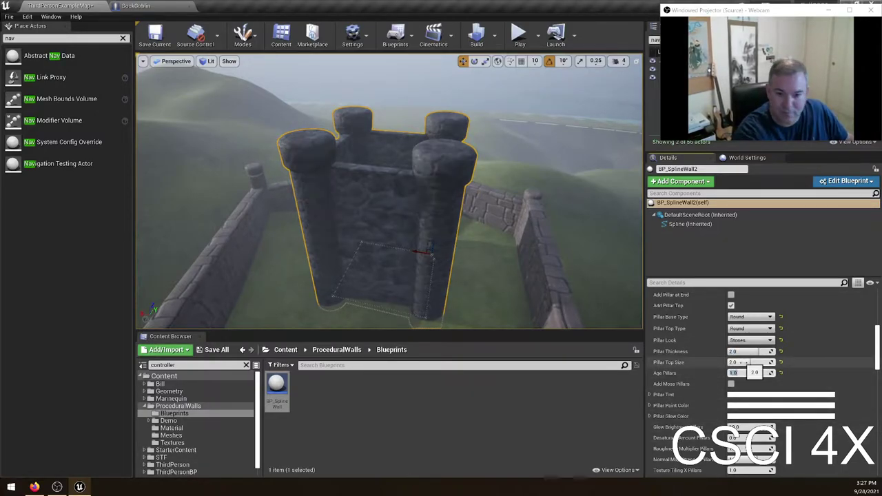
pyautogui.scroll(-2, 717, 344)
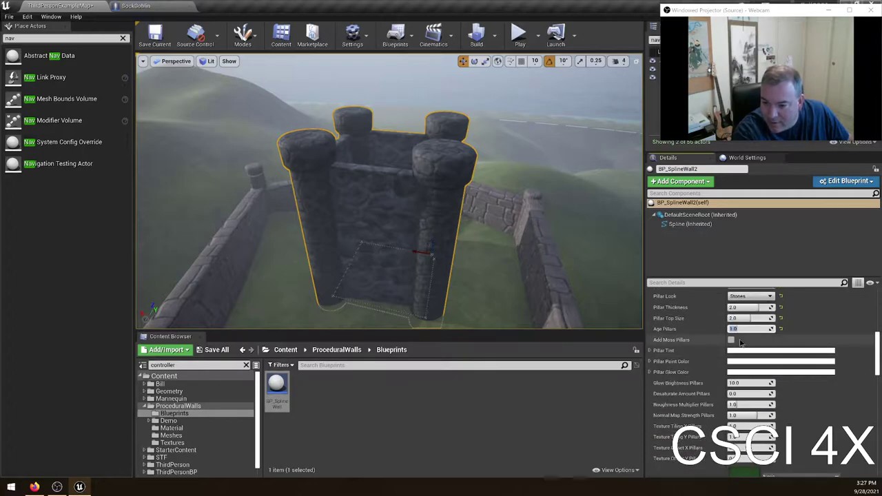
pyautogui.click(731, 340)
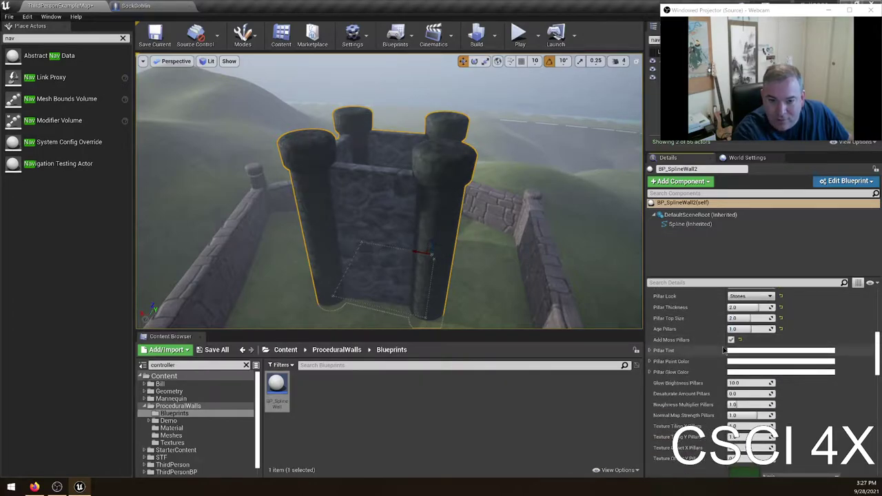
# - Set the wall's age to 1.0 in the wall settings and enable moss on the wall
pyautogui.scroll(-10, 705, 370)
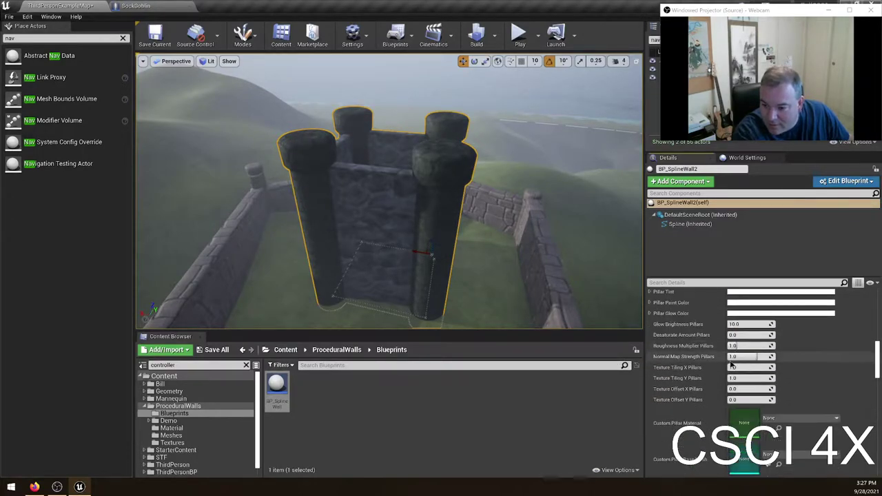
pyautogui.scroll(-2, 722, 378)
pyautogui.scroll(-2, 729, 358)
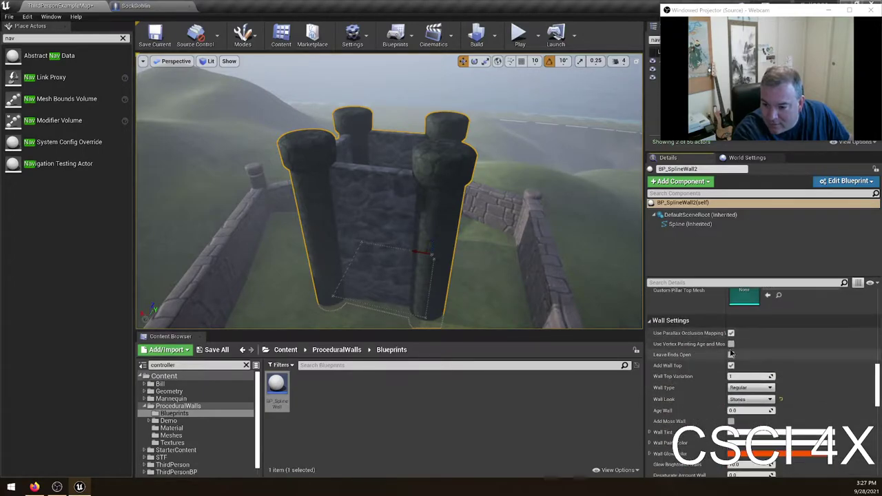
pyautogui.scroll(-2, 731, 350)
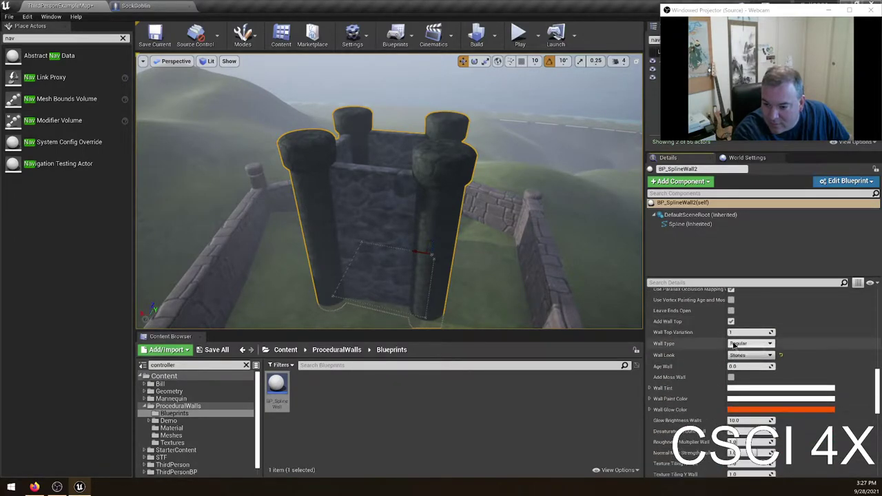
pyautogui.scroll(-1, 735, 343)
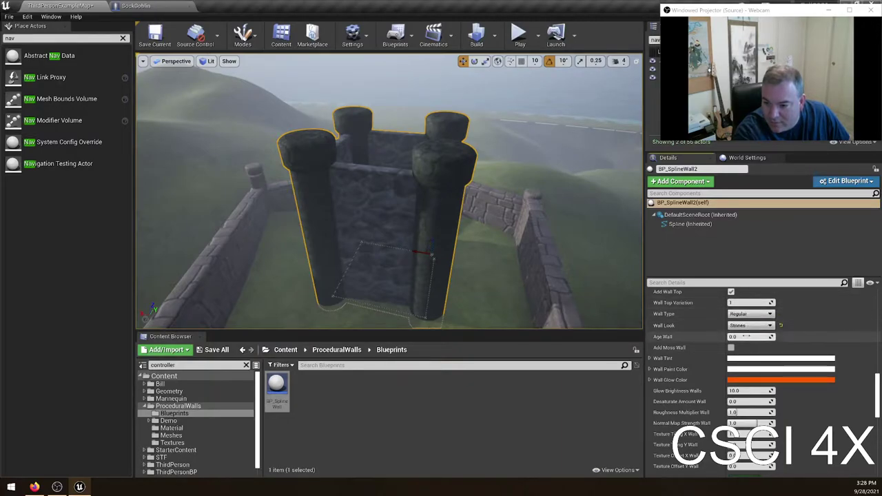
pyautogui.click(747, 336)
pyautogui.write('1')
pyautogui.press('Return')
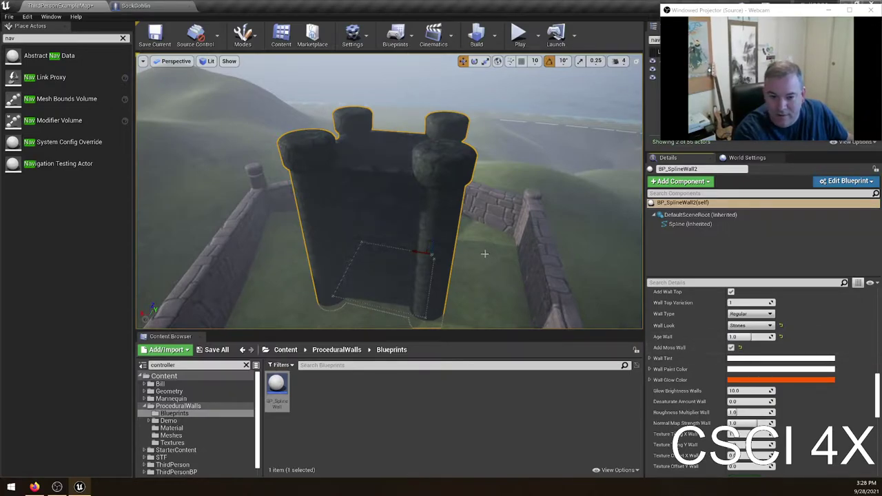
# - Add a doorway to wall section 2, with doorway height 2 and doorway width 3
pyautogui.scroll(-5, 792, 372)
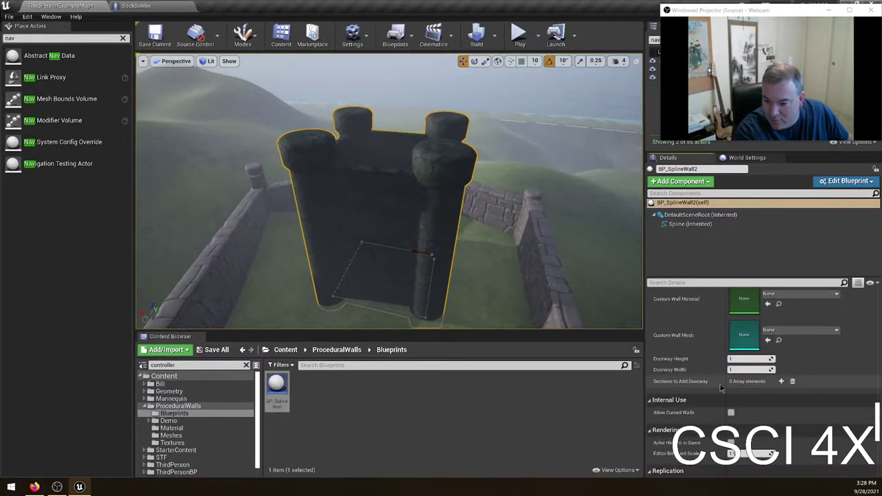
pyautogui.click(780, 381)
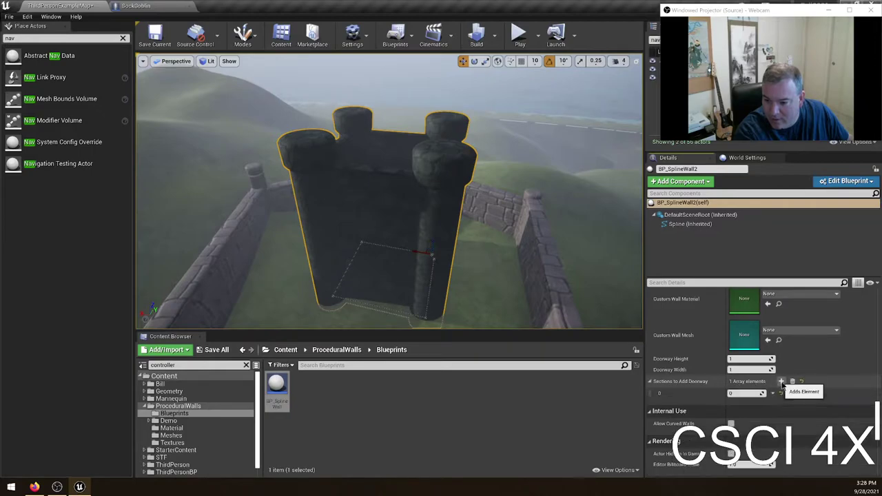
pyautogui.click(748, 395)
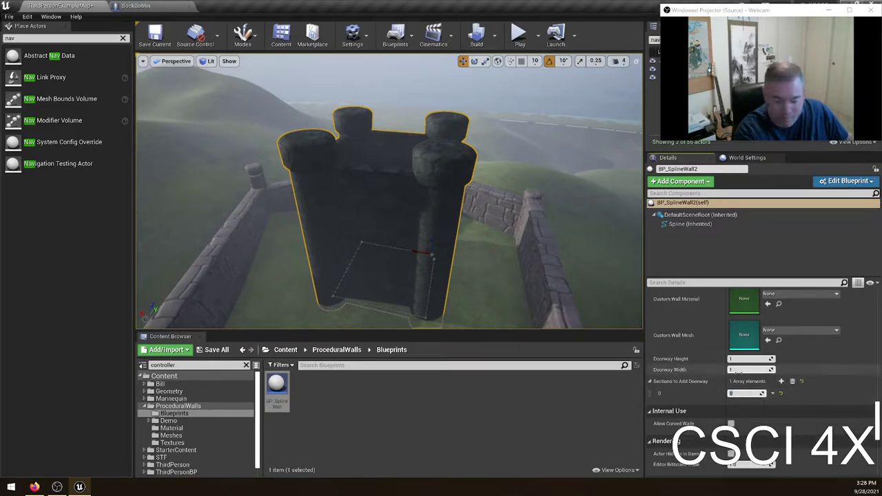
pyautogui.write('1')
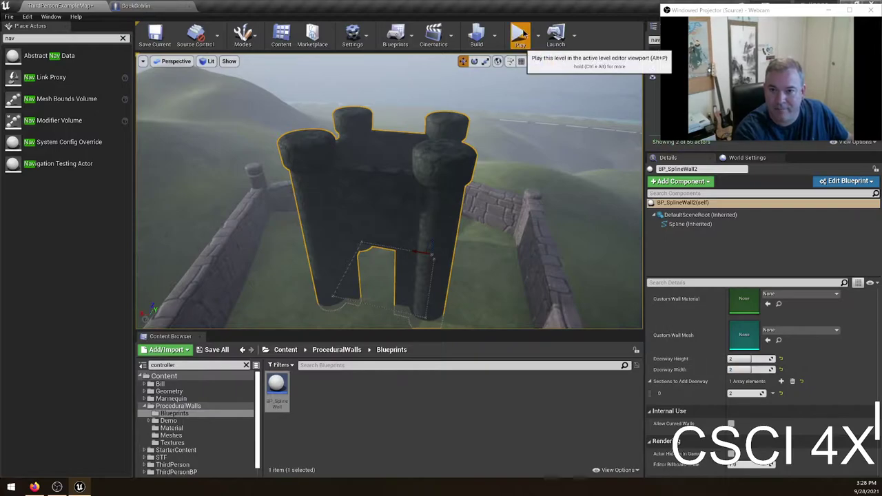
# - Play the level and run the character past the outer wall to the tower's doorway
pyautogui.click(480, 213)
pyautogui.press('w')
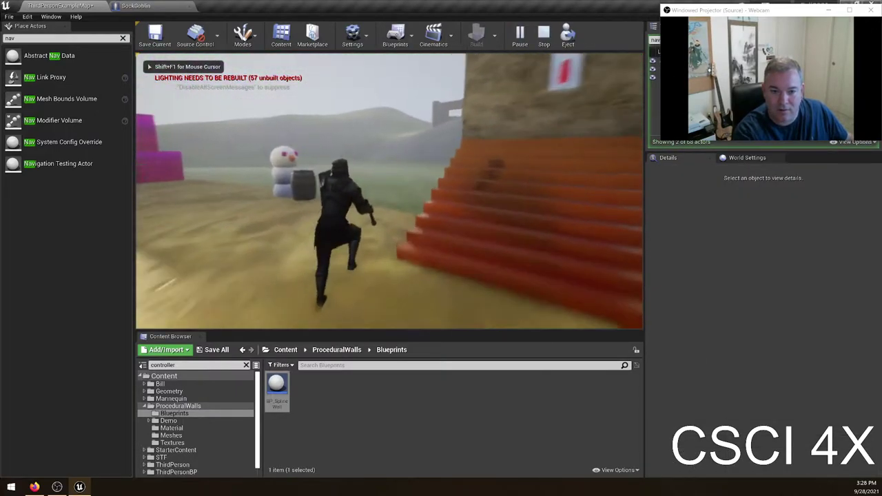
pyautogui.press('w')
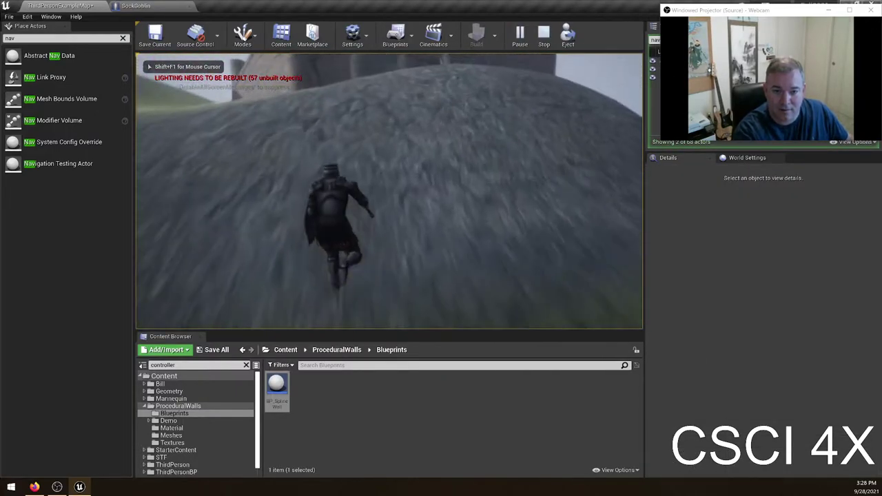
pyautogui.press('w')
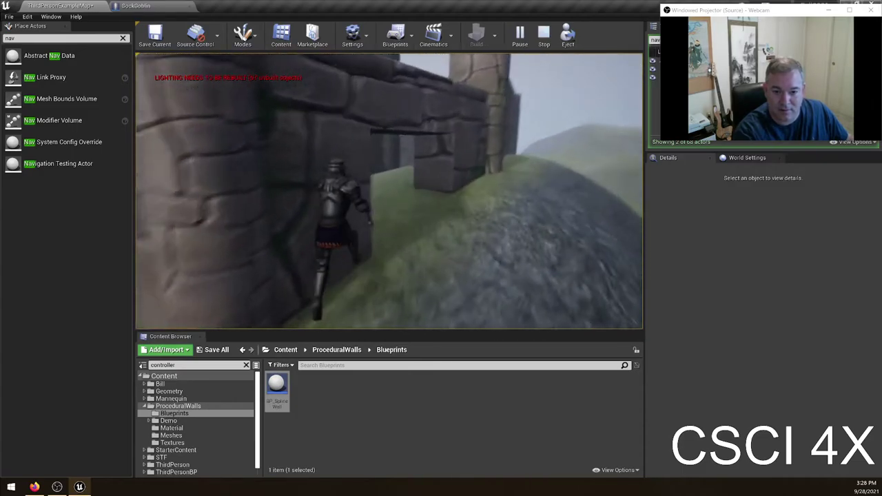
pyautogui.press('w')
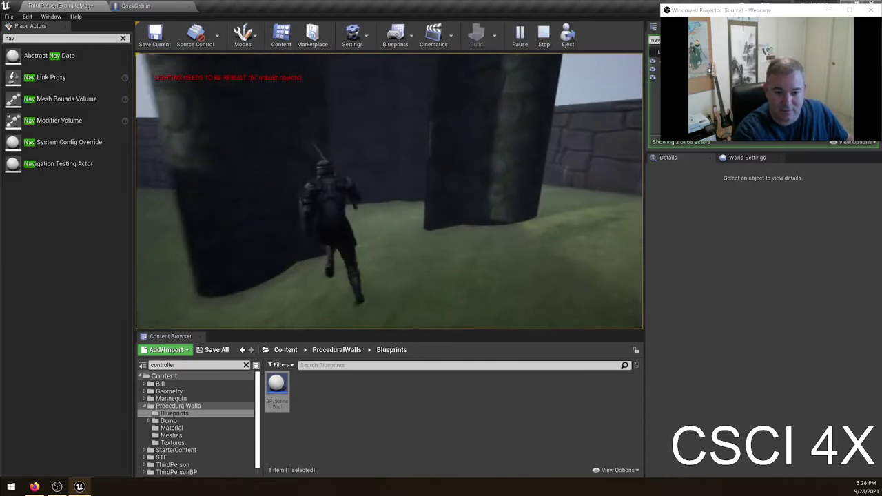
# - Run the character around the tower's doorway and back out through the outer wall's doorway, ending the playtest
pyautogui.press('w')
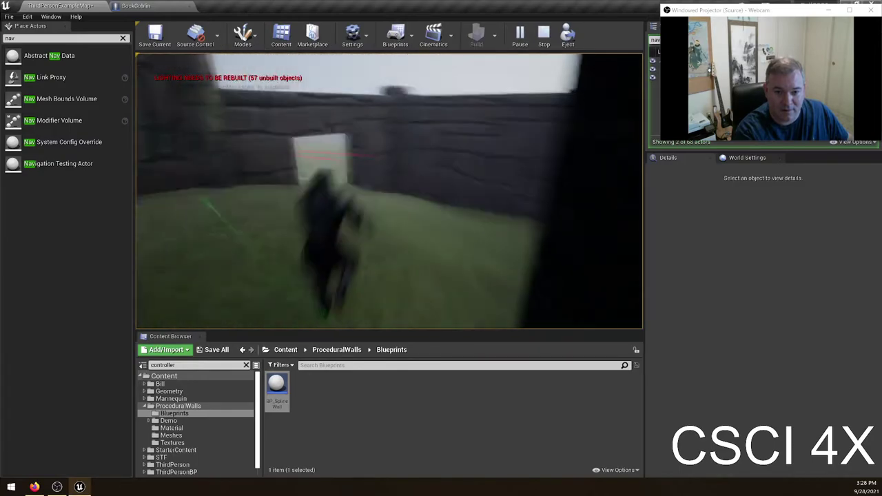
pyautogui.press('w')
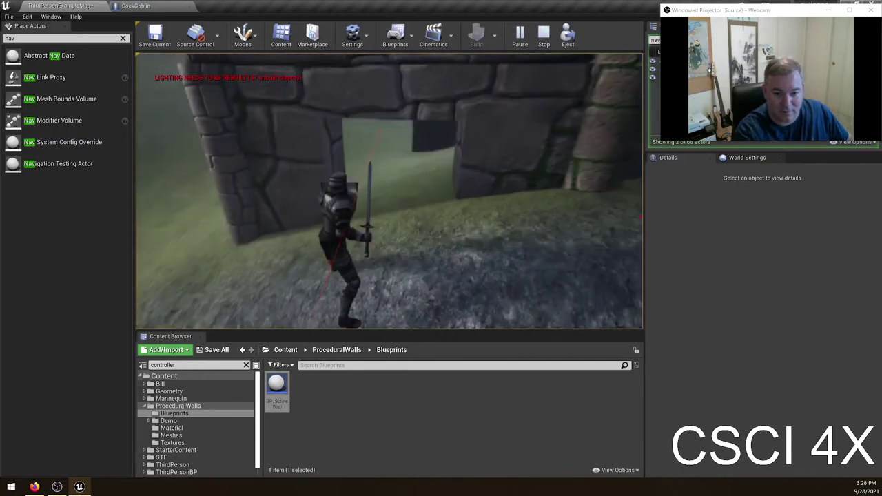
pyautogui.press('w')
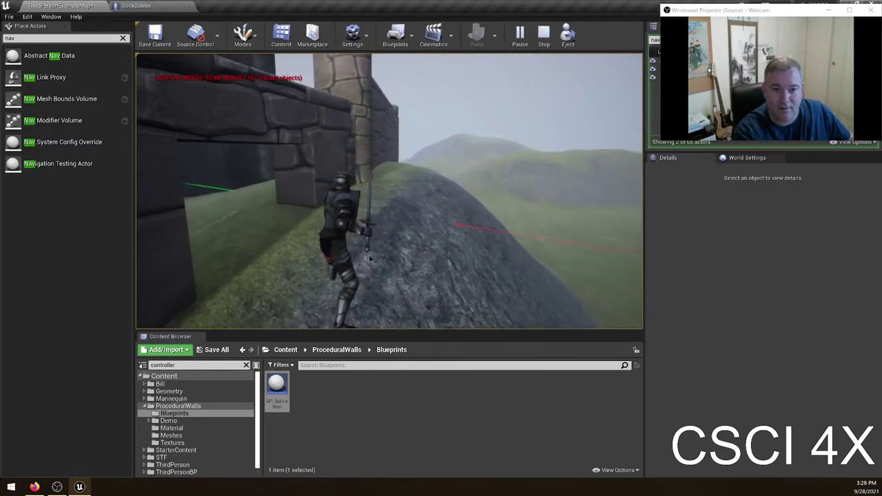
pyautogui.press('Escape')
# - Lower the steep mound outside the outer wall's doorway with the landscape Sculpt tool and smooth the surrounding ground
pyautogui.click(351, 37)
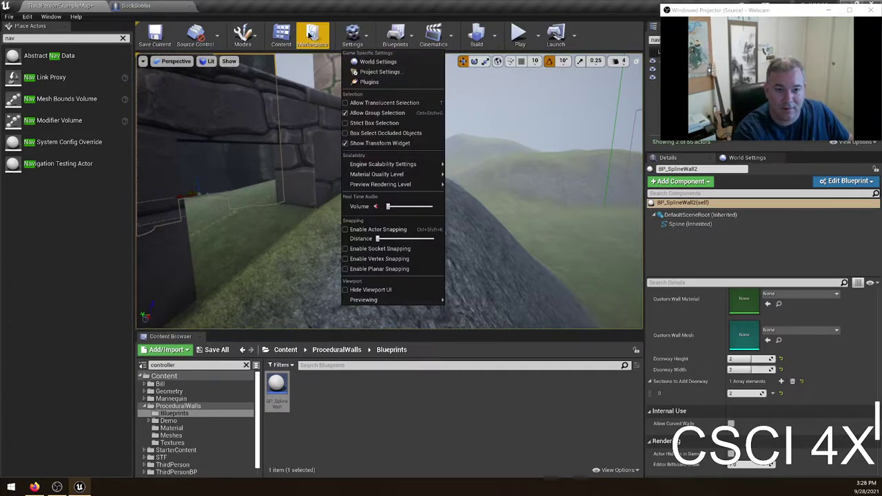
pyautogui.click(242, 37)
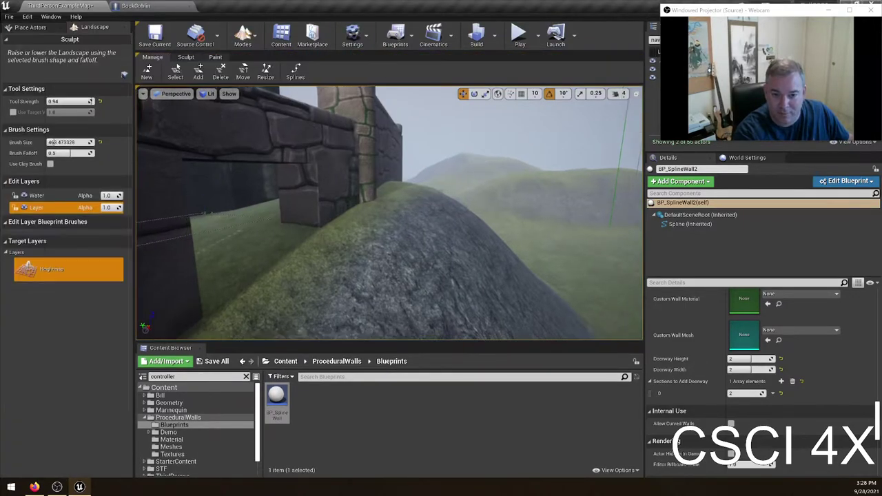
pyautogui.moveTo(429, 181); pyautogui.dragTo(378, 178, button='right')
pyautogui.moveTo(400, 153)
pyautogui.keyDown('shift'); pyautogui.mouseDown()
pyautogui.moveTo(450, 133)
pyautogui.moveTo(442, 165)
pyautogui.moveTo(341, 217)
pyautogui.moveTo(462, 205)
pyautogui.mouseUp(); pyautogui.keyUp('shift')
pyautogui.moveTo(462, 205)
pyautogui.mouseDown(button='right')
pyautogui.moveTo(414, 207)
pyautogui.moveTo(441, 179)
pyautogui.moveTo(395, 125)
pyautogui.mouseUp(button='right')
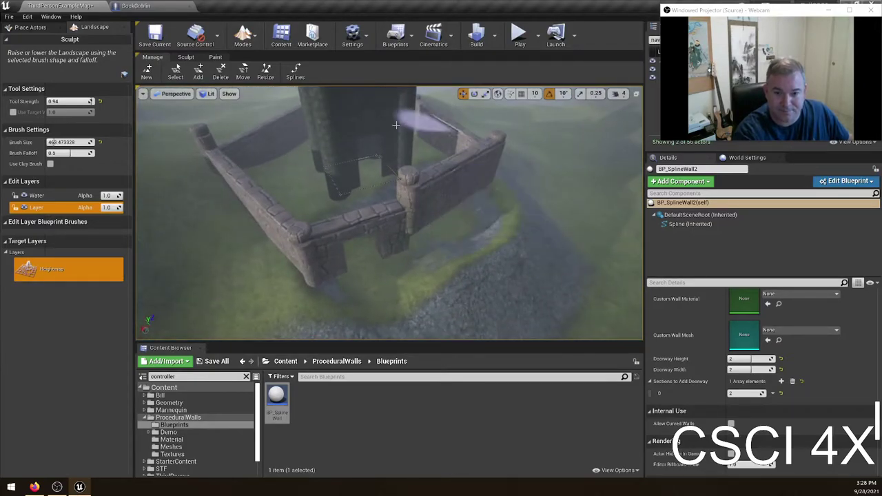
pyautogui.click(192, 72)
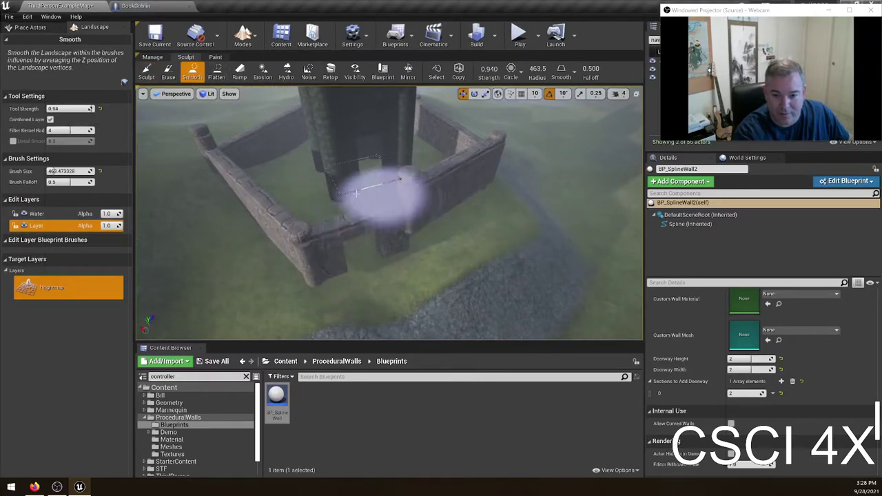
pyautogui.click(427, 176)
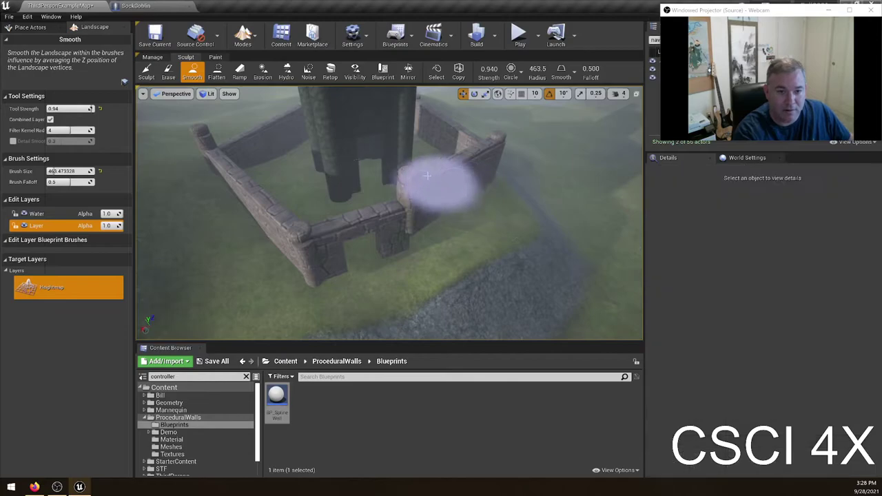
# - Return to selection mode, adjust the outer wall's height, and lower the tower onto the smoothed ground
pyautogui.click(258, 62)
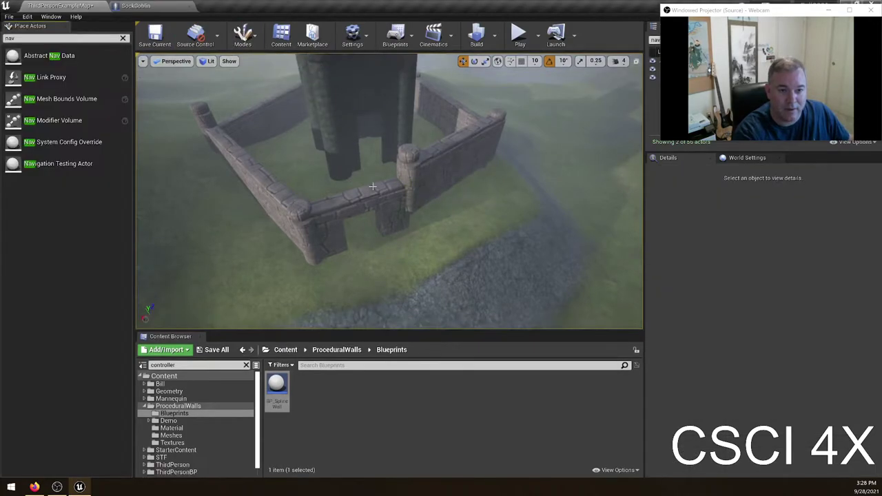
pyautogui.click(431, 181)
pyautogui.moveTo(433, 172); pyautogui.dragTo(437, 153)
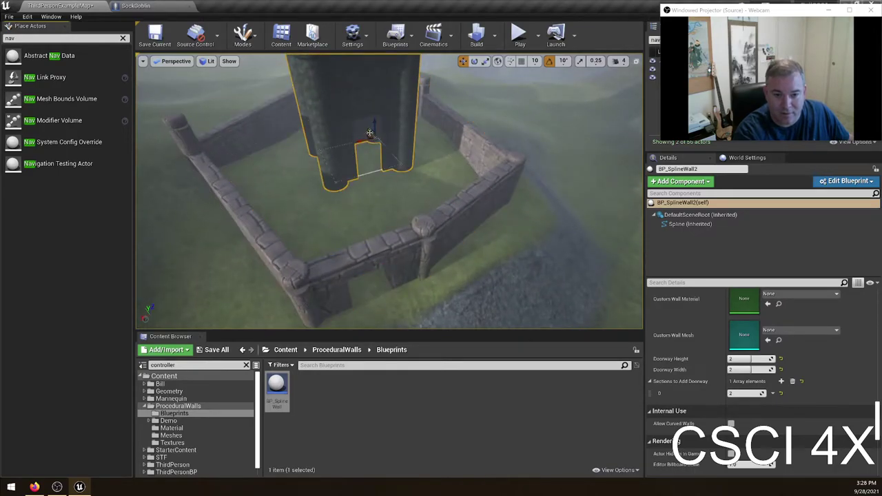
pyautogui.moveTo(372, 131); pyautogui.dragTo(360, 164)
# - Erode the rocky slope alongside the outer wall with the landscape Erosion tool
pyautogui.moveTo(337, 227); pyautogui.dragTo(413, 269, button='right')
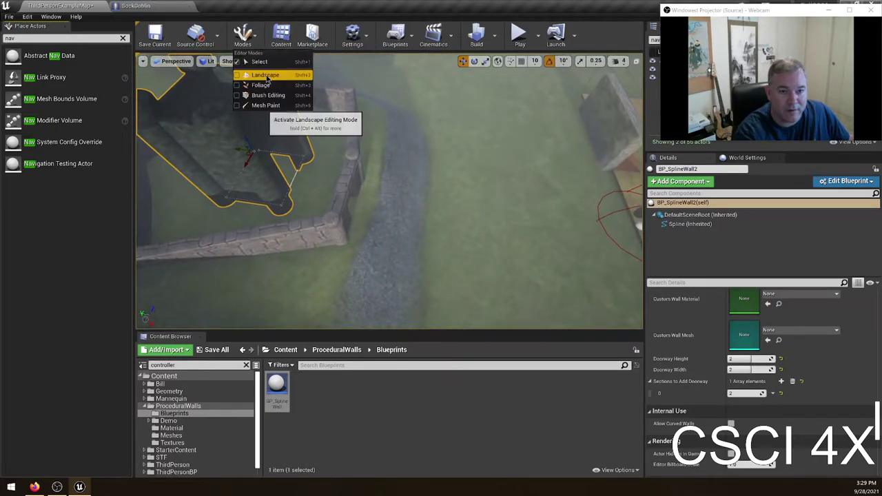
pyautogui.click(265, 76)
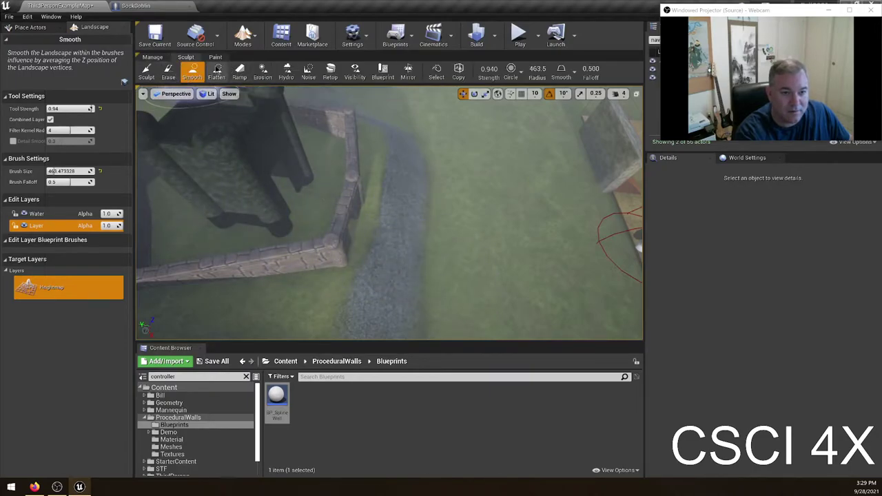
pyautogui.click(263, 75)
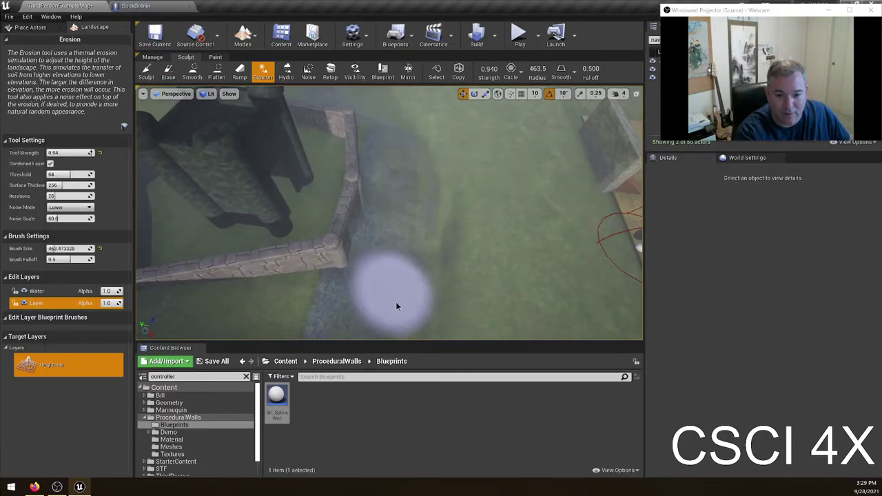
# - Playtest the eroded slope by running the character up the hill and along the outer wall
pyautogui.click(520, 36)
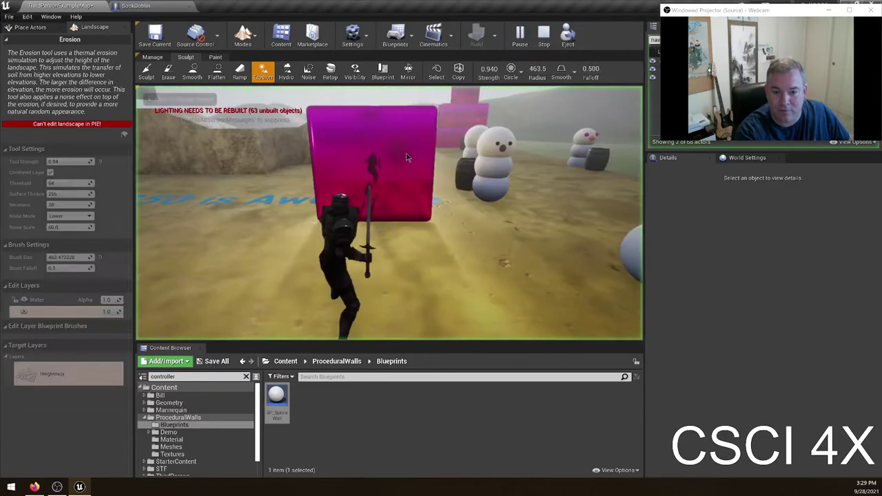
pyautogui.press('w')
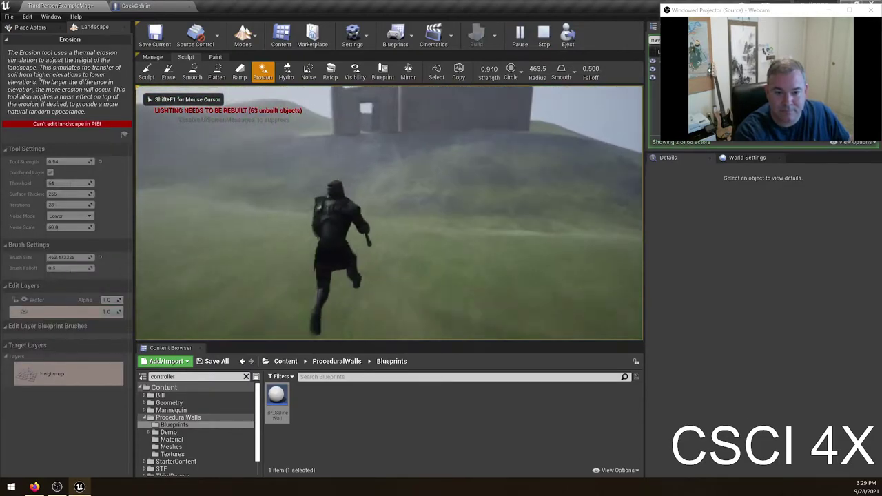
pyautogui.press('w')
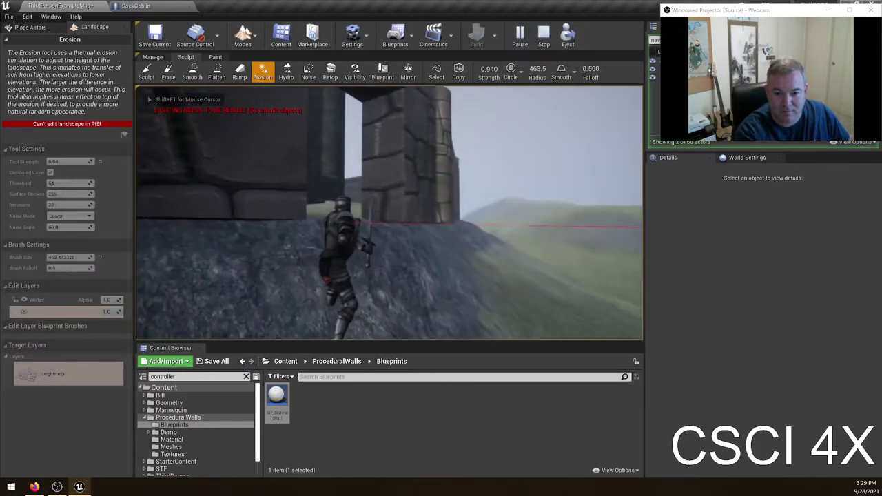
pyautogui.press('w')
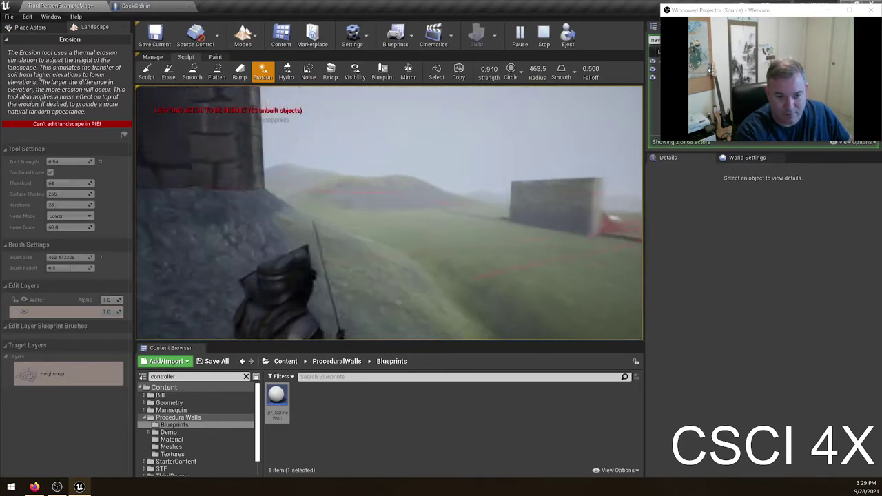
pyautogui.press('w')
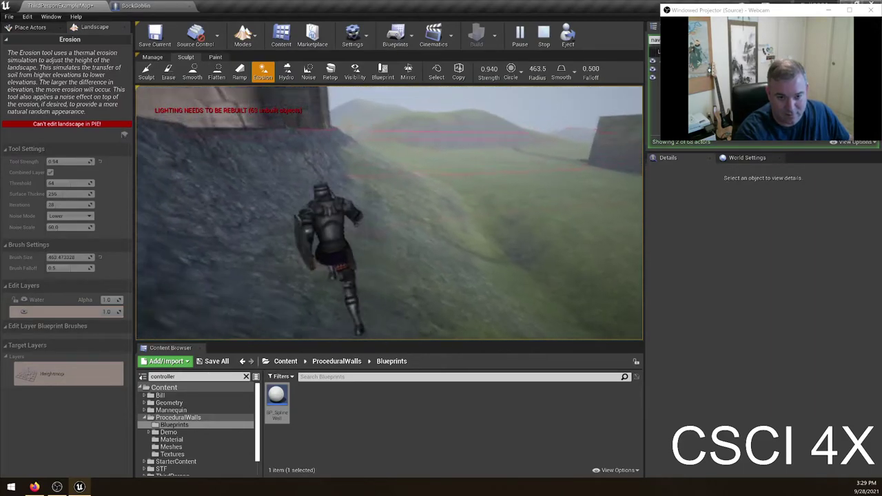
pyautogui.press('Escape')
# - Raise the ground beside the outer wall's corner and doorway with the landscape Sculpt tool
pyautogui.moveTo(389, 213); pyautogui.dragTo(390, 261, button='right')
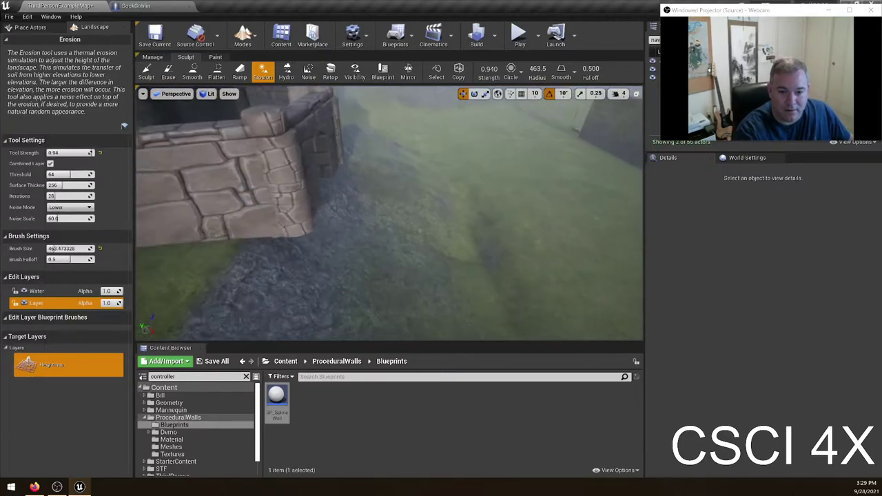
pyautogui.click(147, 72)
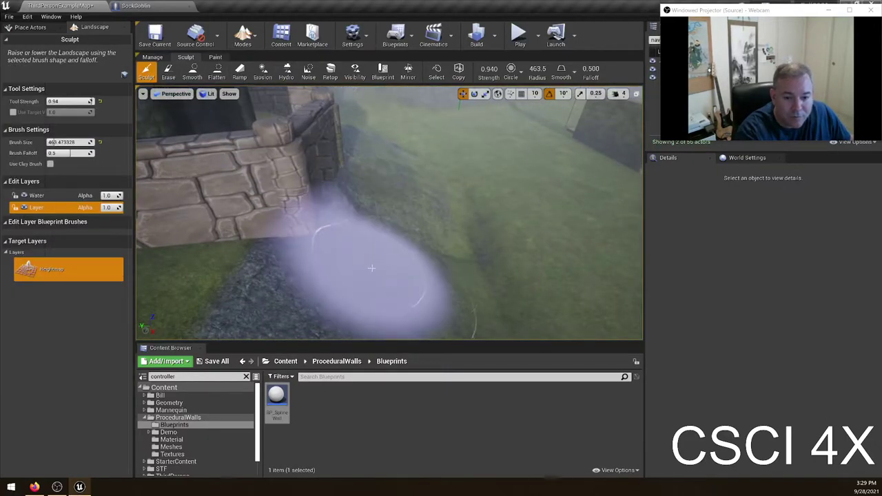
pyautogui.moveTo(389, 234)
pyautogui.mouseDown()
pyautogui.moveTo(461, 161)
pyautogui.moveTo(375, 220)
pyautogui.moveTo(371, 161)
pyautogui.mouseUp()
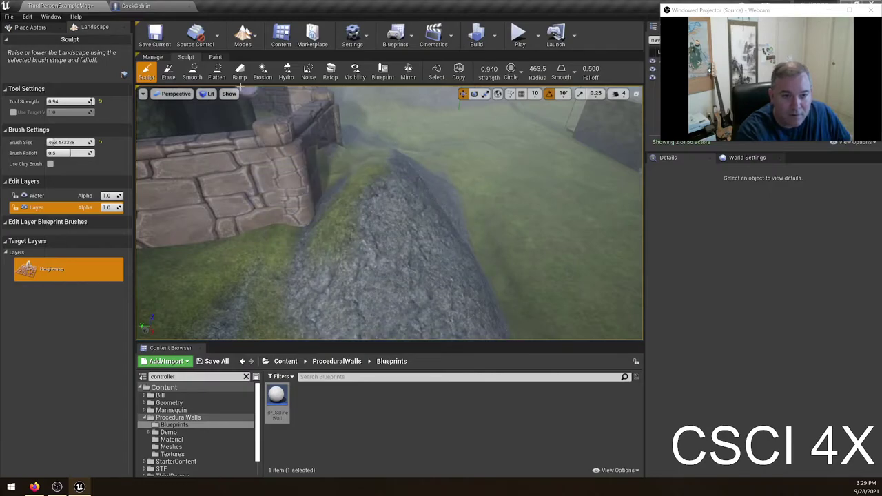
# - Smooth the raised ridge into an even slope leading up to the outer wall's doorway
pyautogui.click(192, 72)
pyautogui.moveTo(351, 228)
pyautogui.mouseDown()
pyautogui.moveTo(374, 227)
pyautogui.moveTo(441, 159)
pyautogui.mouseUp()
pyautogui.moveTo(441, 160)
pyautogui.mouseDown(button='right')
pyautogui.moveTo(441, 207)
pyautogui.moveTo(406, 165)
pyautogui.moveTo(386, 179)
pyautogui.moveTo(392, 255)
pyautogui.moveTo(414, 269)
pyautogui.mouseUp(button='right')
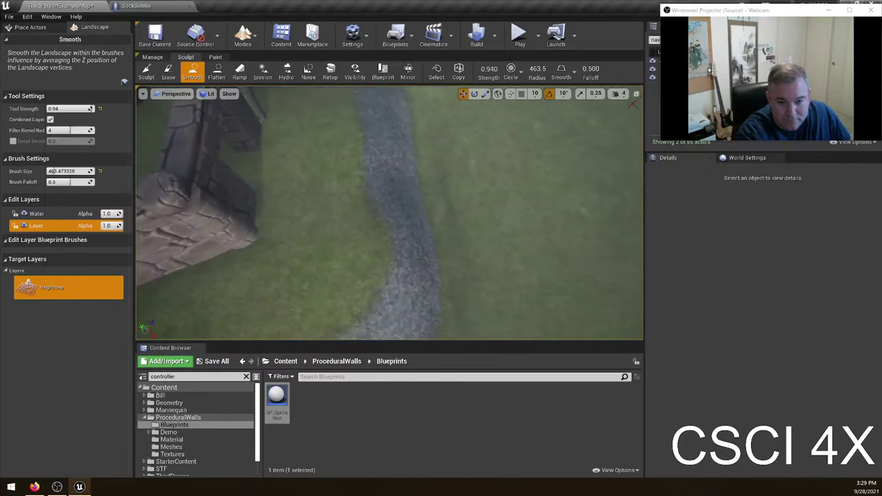
pyautogui.moveTo(429, 292)
pyautogui.mouseDown()
pyautogui.moveTo(413, 118)
pyautogui.moveTo(403, 265)
pyautogui.moveTo(413, 236)
pyautogui.moveTo(459, 179)
pyautogui.mouseUp()
pyautogui.moveTo(458, 179); pyautogui.dragTo(434, 104, button='right')
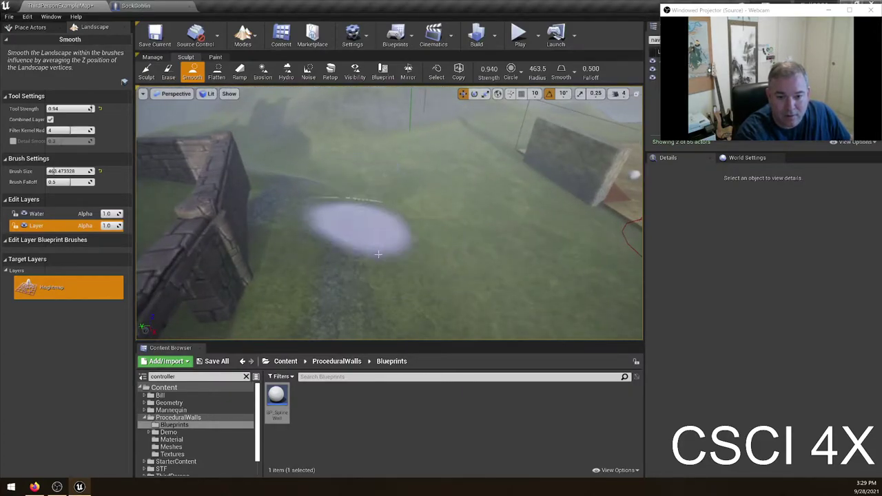
pyautogui.moveTo(379, 255); pyautogui.dragTo(436, 248, button='right')
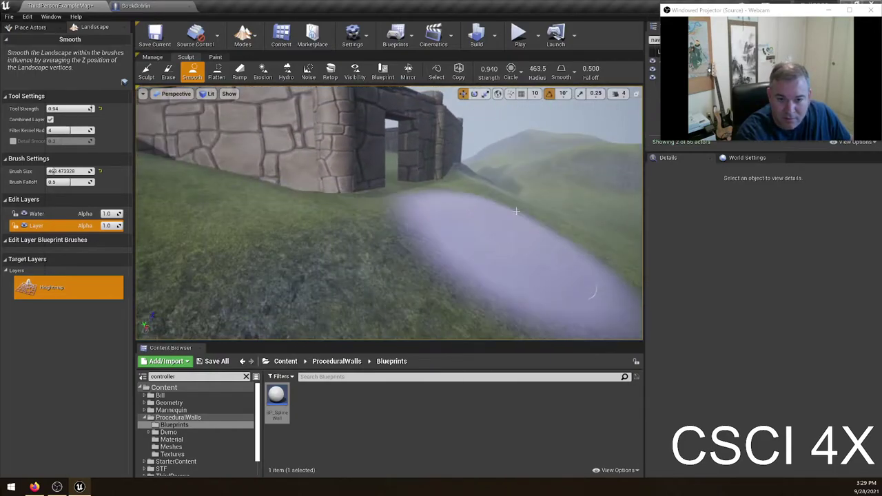
pyautogui.click(436, 158)
# - Play the level and run the character uphill through the outer doorway and inside the tower
pyautogui.press('w')
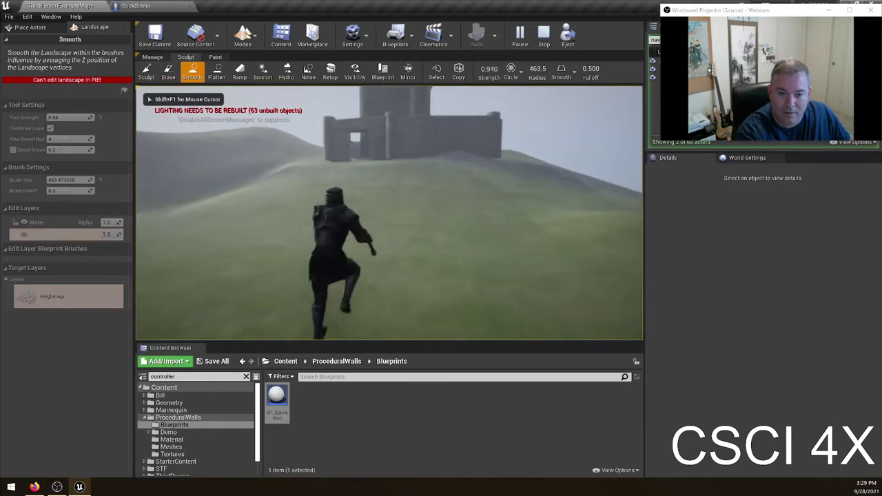
pyautogui.press('w')
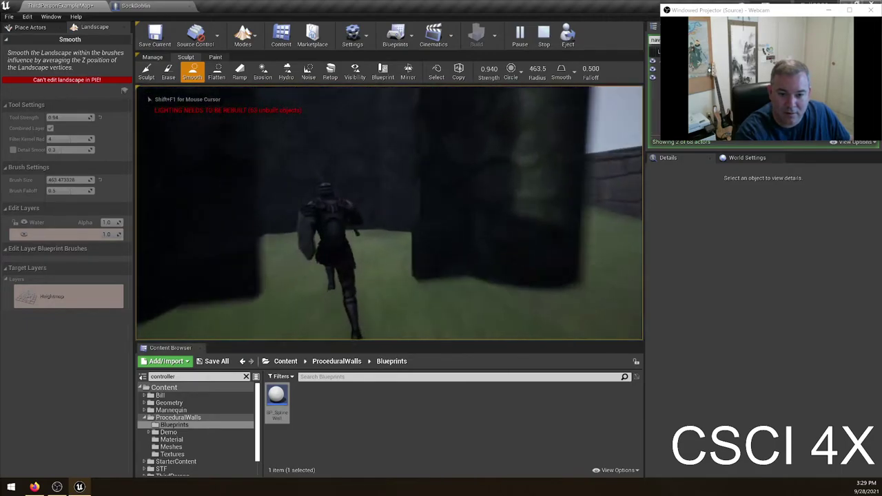
pyautogui.press('w')
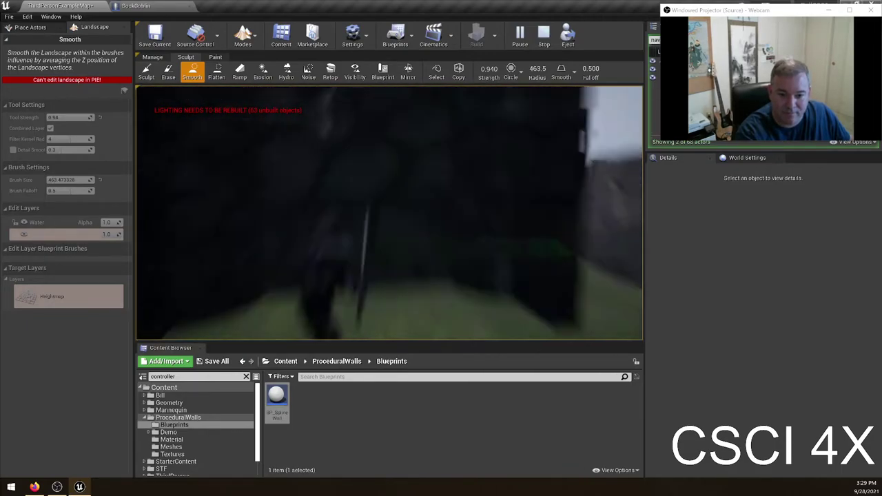
pyautogui.press('w')
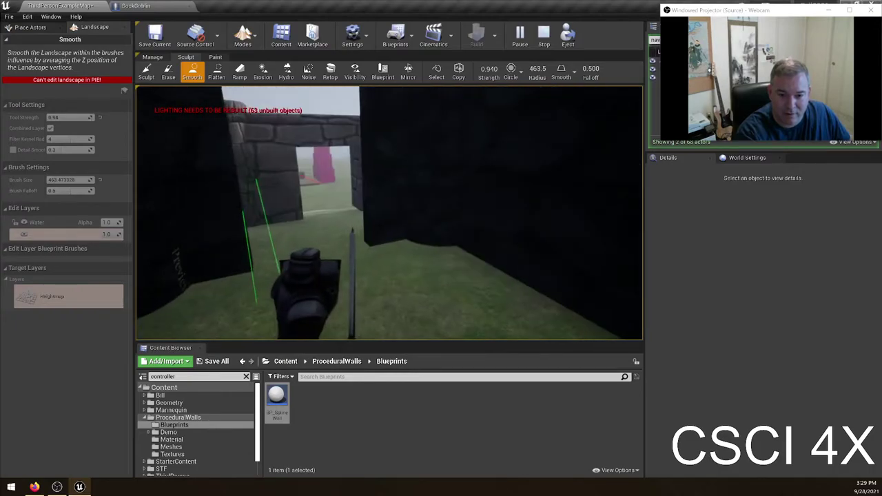
pyautogui.press('w')
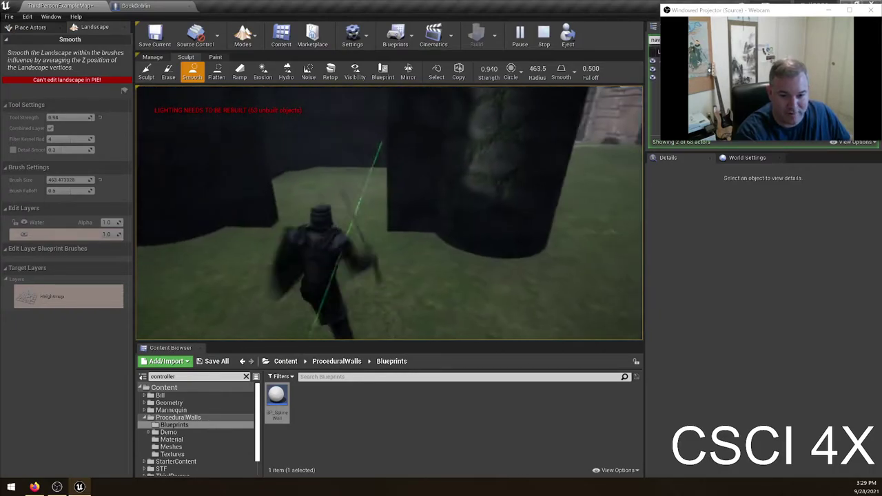
pyautogui.press('w')
pyautogui.press('Escape')
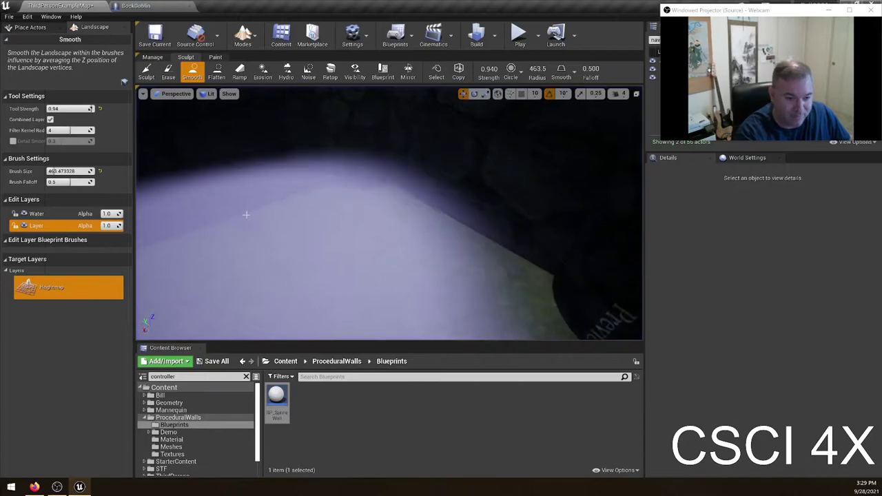
# - Return to selection mode and browse the prop meshes in the WoodenProps Meshes folder
pyautogui.click(259, 62)
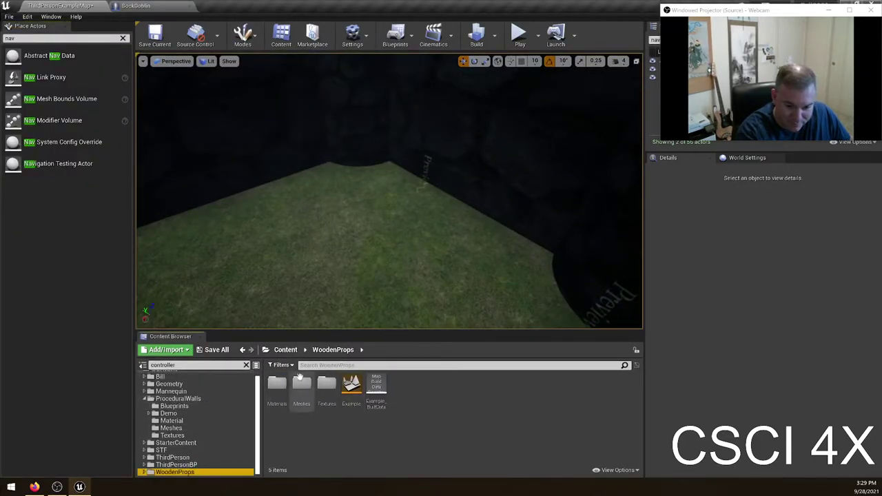
pyautogui.doubleClick(300, 384)
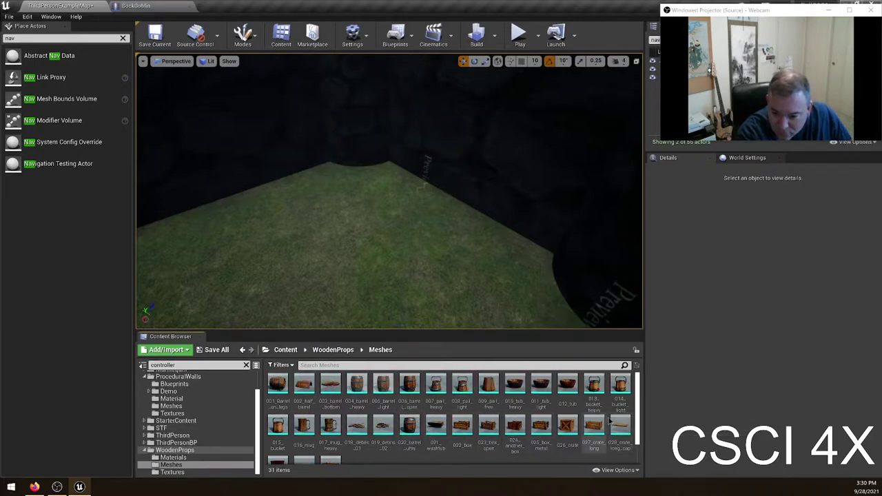
pyautogui.scroll(-1, 609, 421)
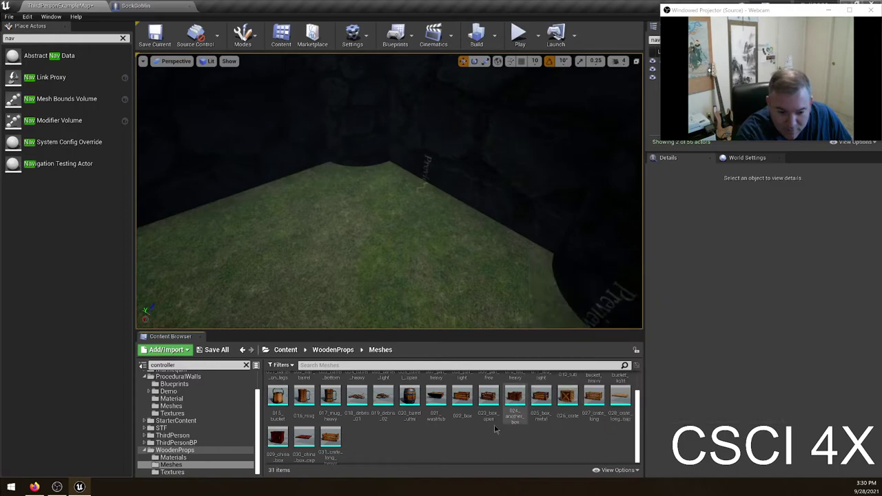
# - Try out the 029_china_box and 025_box_metal props on the tower floor, deleting each one
pyautogui.moveTo(277, 436); pyautogui.dragTo(403, 234)
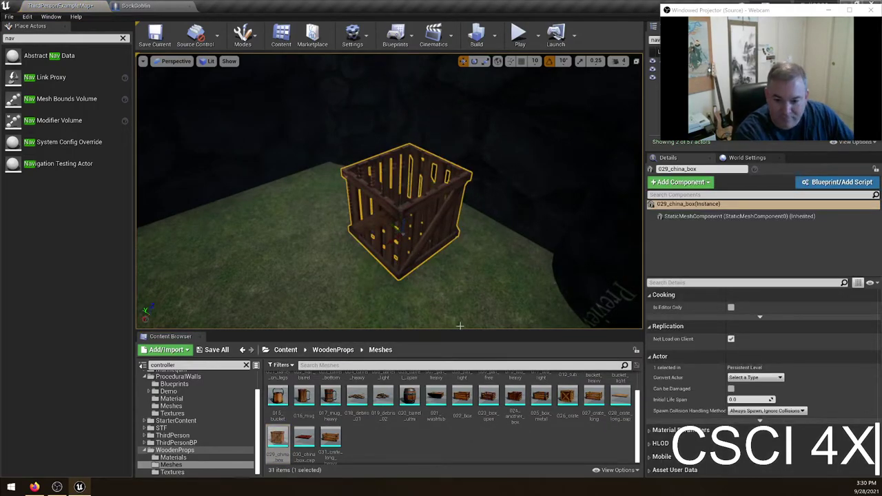
pyautogui.press('Delete')
pyautogui.moveTo(541, 398); pyautogui.dragTo(433, 245)
pyautogui.press('Delete')
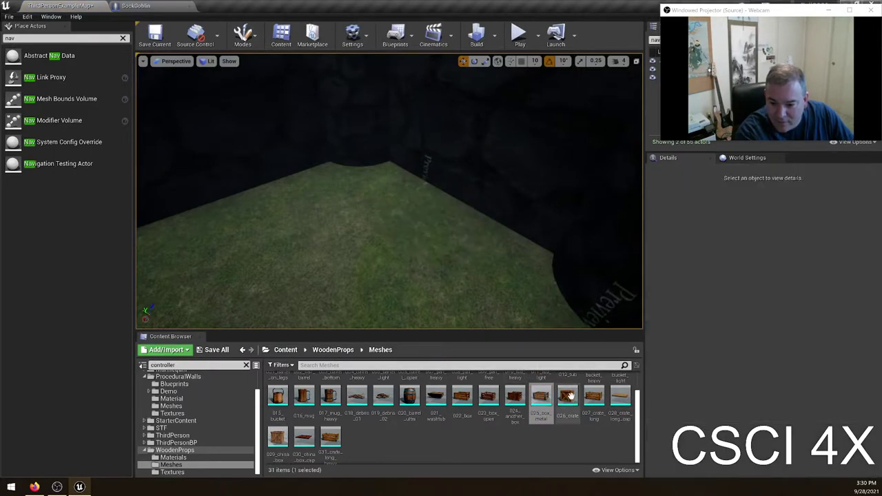
# - Place the 026_crate prop on the tower floor and play the level, running the character up to the outer wall's doorway
pyautogui.moveTo(566, 396); pyautogui.dragTo(421, 236)
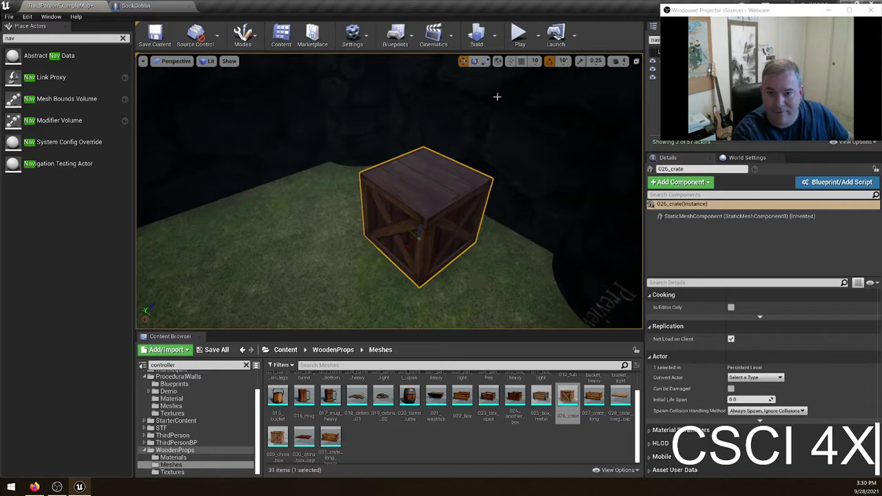
pyautogui.click(520, 41)
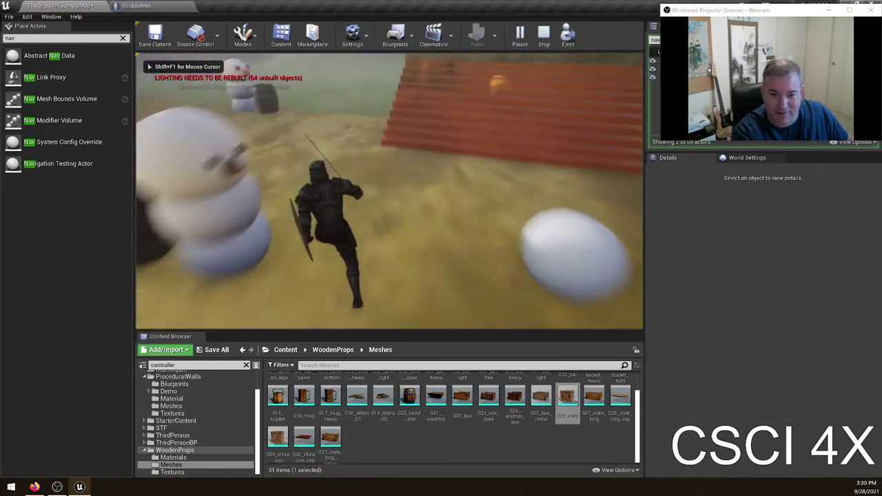
pyautogui.press('w')
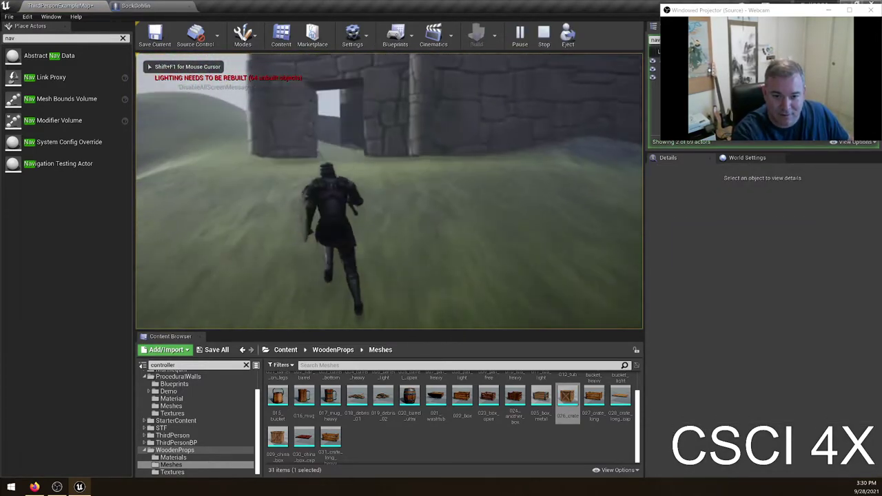
pyautogui.press('w')
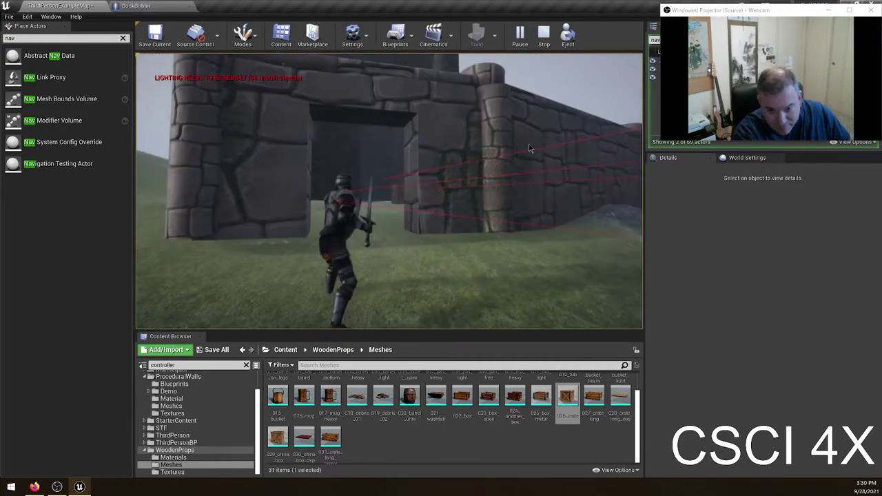
pyautogui.press('Escape')
# - Select the outer spline wall and inspect its doorway section and the base of the tower behind it
pyautogui.click(470, 152)
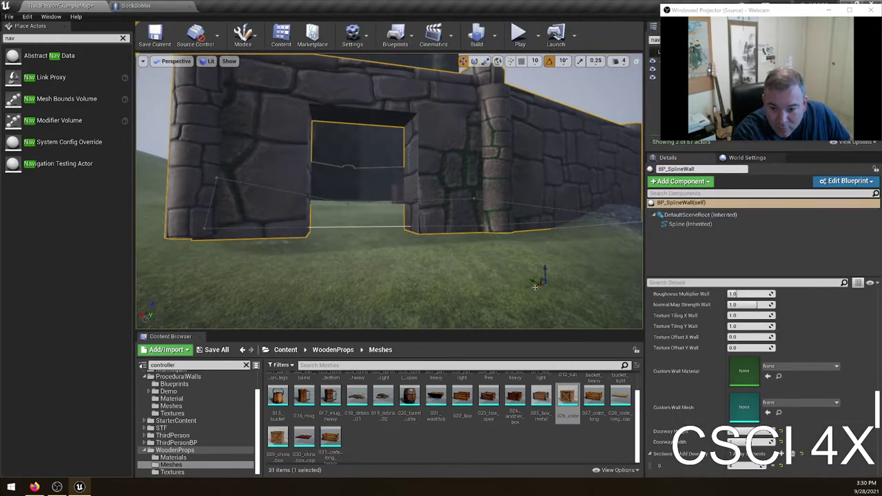
pyautogui.moveTo(534, 288); pyautogui.dragTo(535, 285)
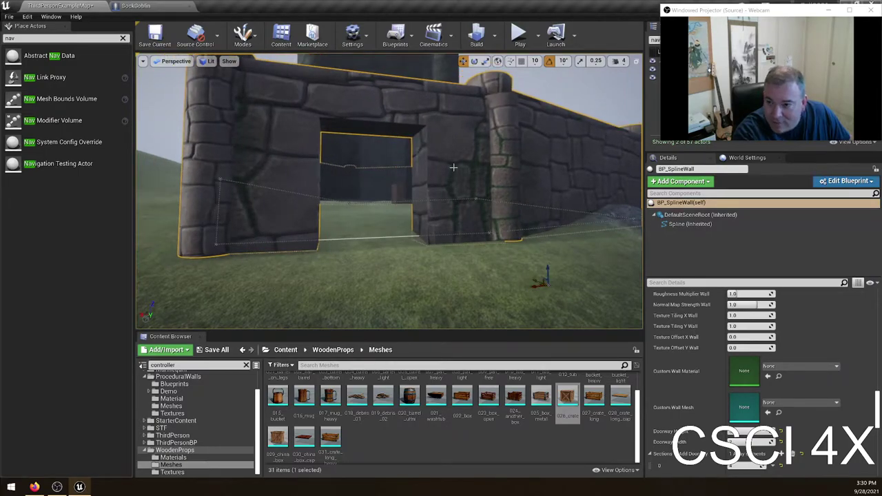
pyautogui.moveTo(453, 167); pyautogui.dragTo(453, 214, button='right')
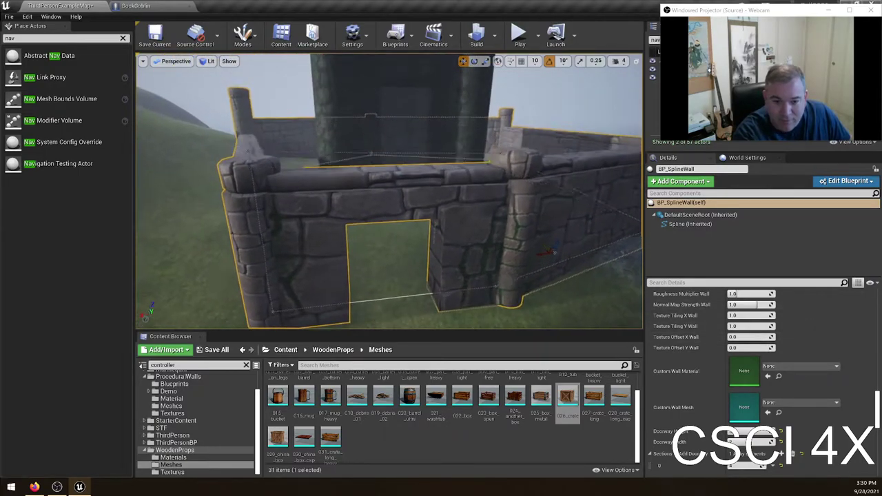
pyautogui.moveTo(389, 190); pyautogui.dragTo(420, 193, button='right')
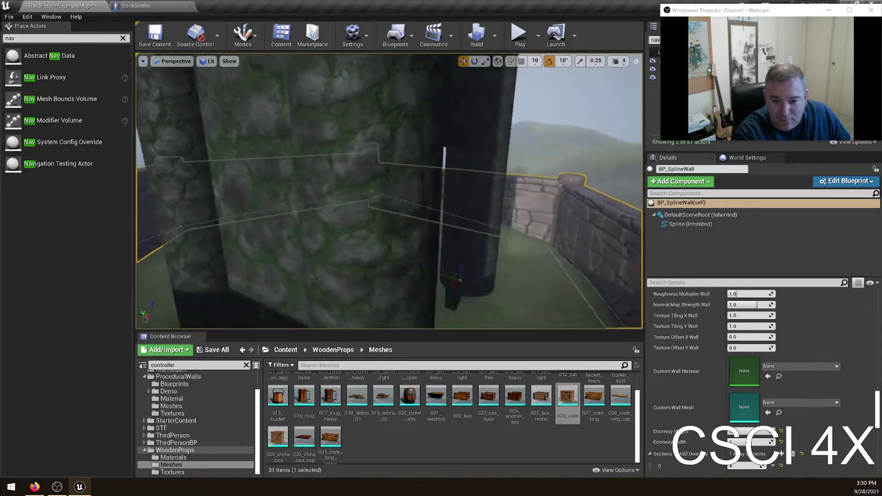
pyautogui.moveTo(486, 220); pyautogui.dragTo(466, 210, button='right')
# - Play the level again and run the character from the start area up to the tower
pyautogui.click(528, 40)
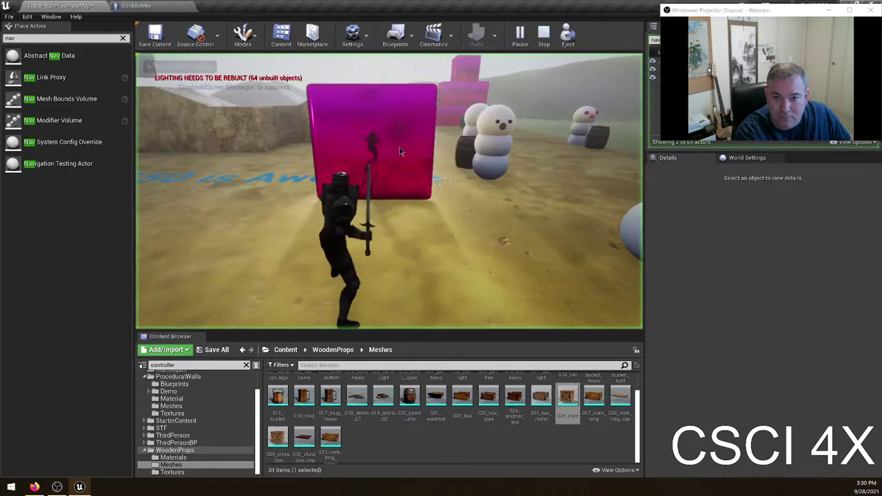
pyautogui.press('w')
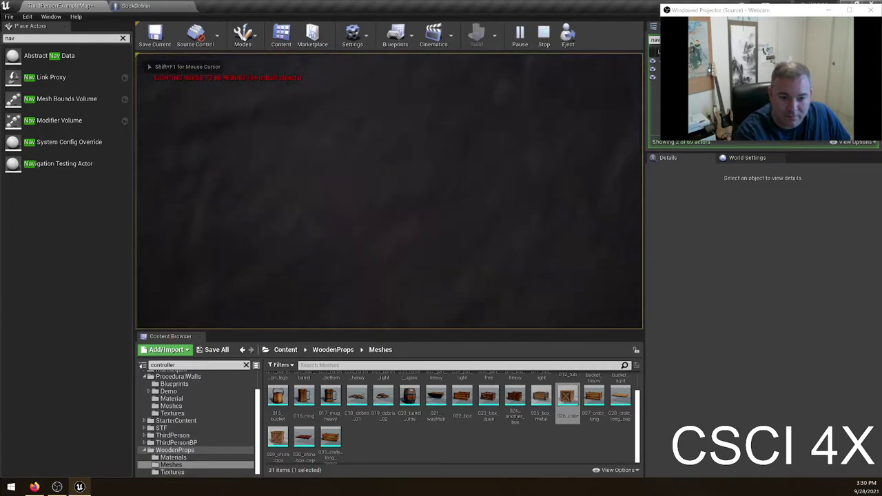
pyautogui.press('Escape')
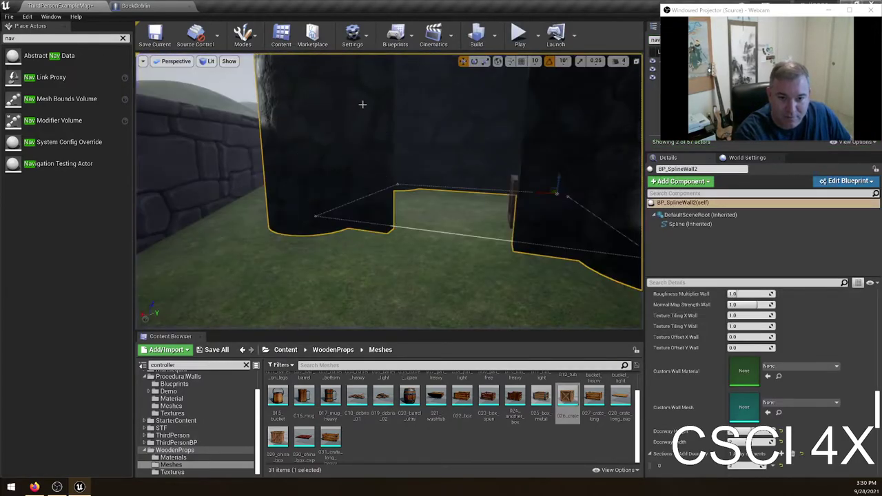
# - Enable Snap in the General Settings of the tower's spline wall, BP_SplineWall2
pyautogui.moveTo(542, 193); pyautogui.dragTo(571, 190)
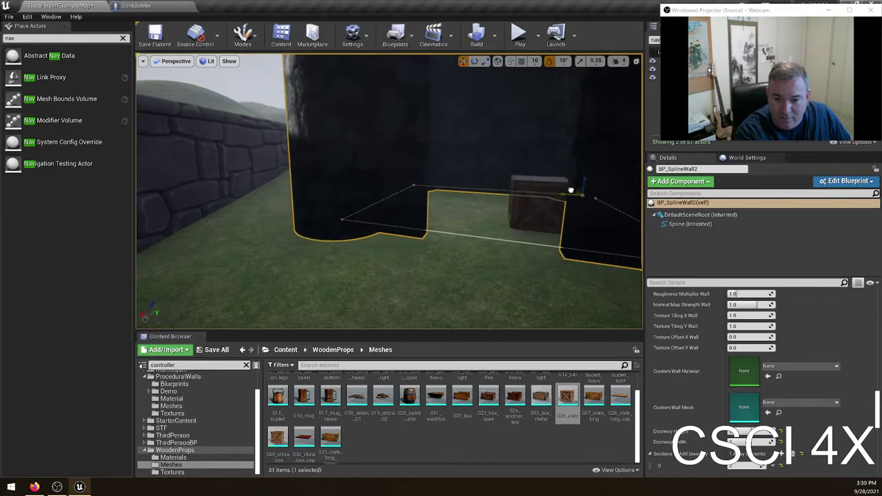
pyautogui.moveTo(389, 190)
pyautogui.mouseDown(button='right')
pyautogui.moveTo(441, 190)
pyautogui.moveTo(454, 234)
pyautogui.moveTo(496, 235)
pyautogui.moveTo(551, 207)
pyautogui.moveTo(330, 179)
pyautogui.moveTo(358, 213)
pyautogui.moveTo(338, 200)
pyautogui.moveTo(386, 193)
pyautogui.mouseUp(button='right')
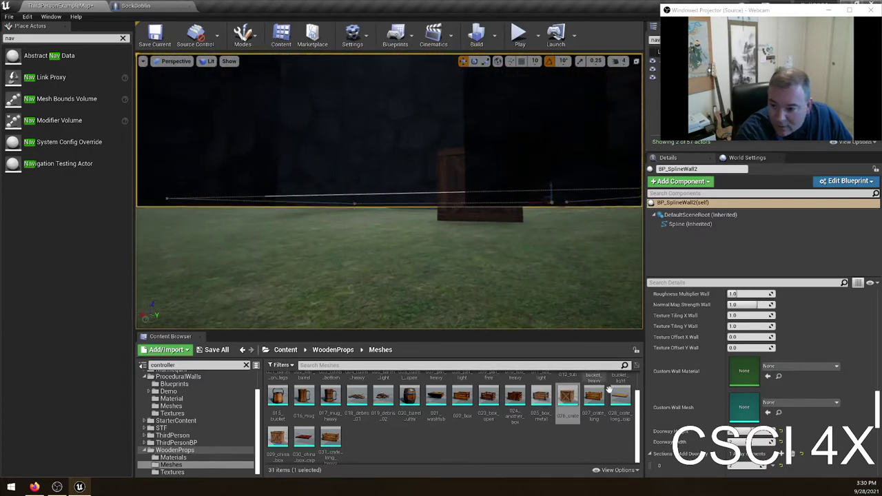
pyautogui.scroll(5, 753, 361)
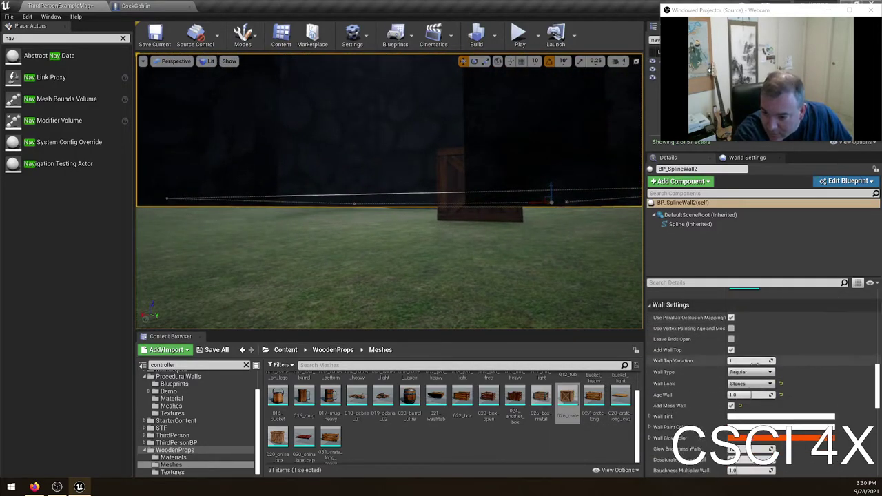
pyautogui.scroll(-10, 758, 368)
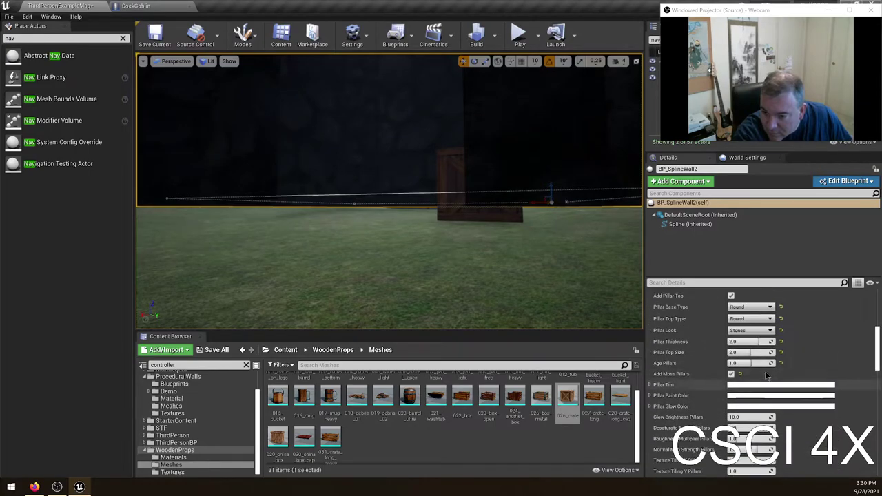
pyautogui.scroll(8, 761, 365)
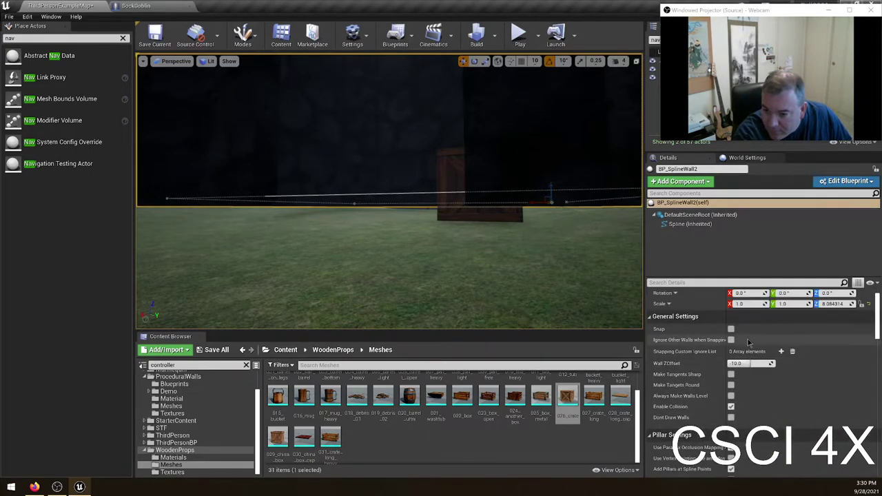
pyautogui.click(731, 330)
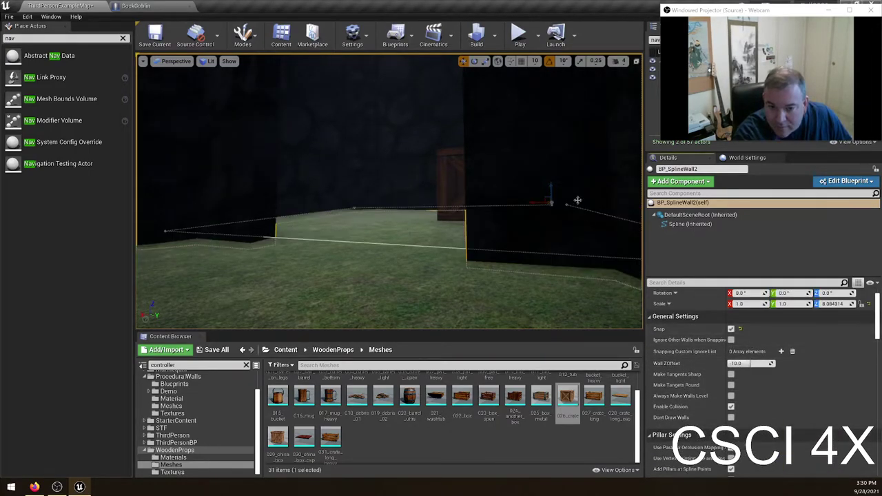
# - Playtest the level by running uphill into the tower, past the crate, and back down toward the start area
pyautogui.click(521, 38)
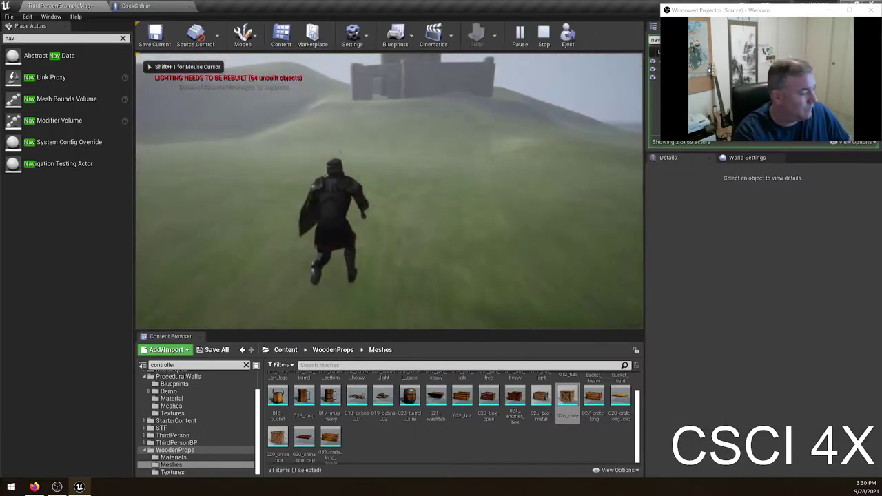
pyautogui.press('w')
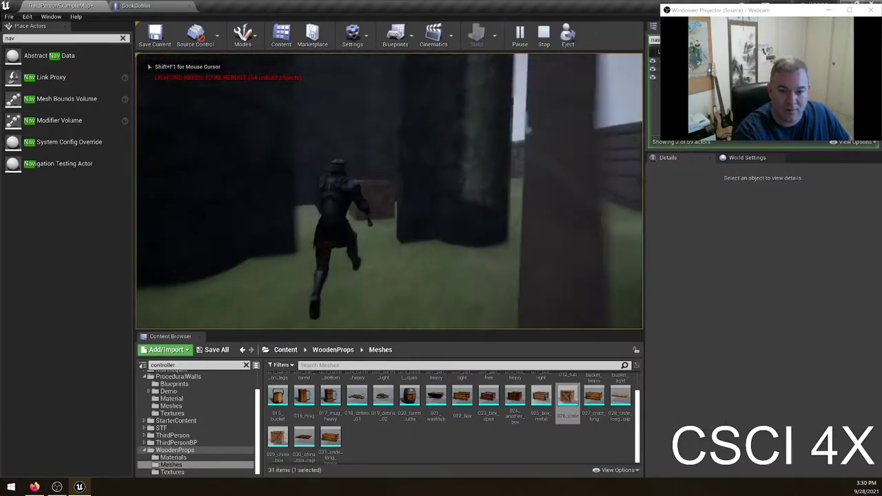
pyautogui.press('w')
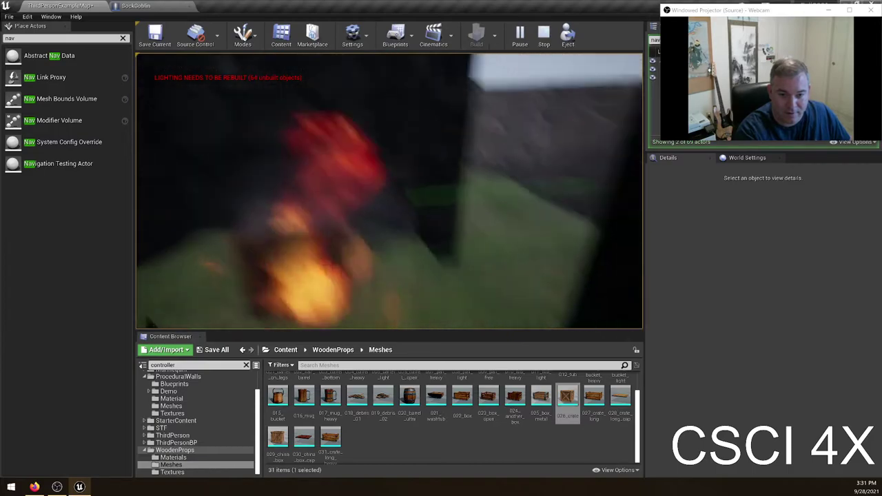
pyautogui.press('w')
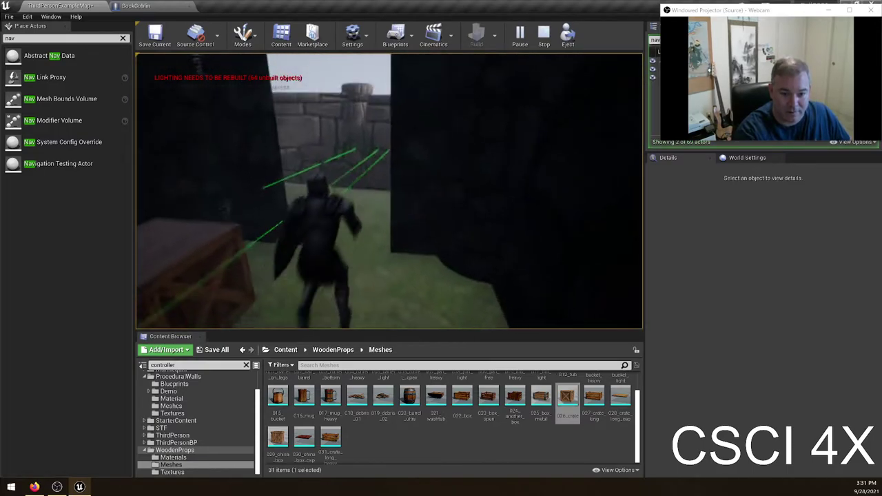
pyautogui.press('w')
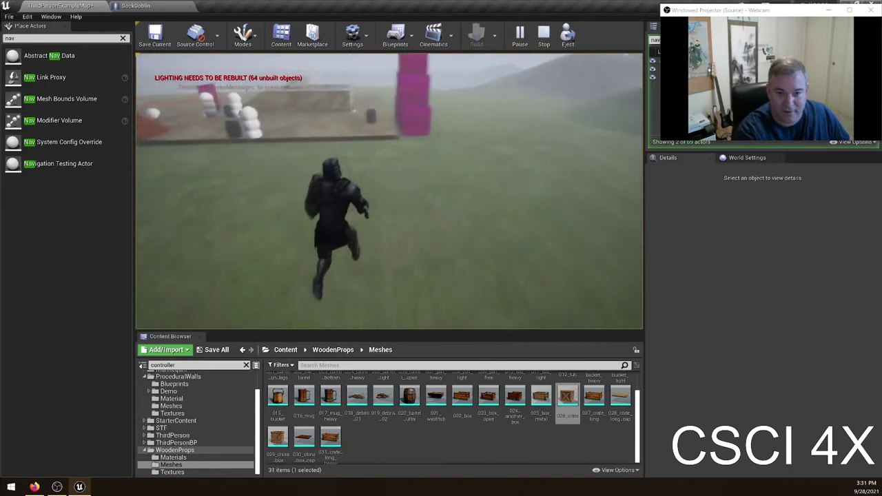
pyautogui.press('Escape')
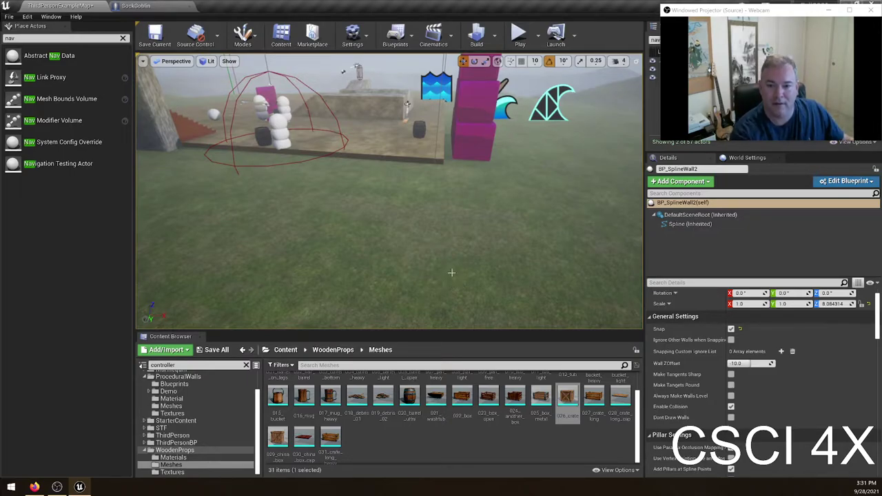
# - Enable Add Moss Pillars on the outer spline wall and set Age Pillars to 1.0
pyautogui.press('f')
pyautogui.press('w')
pyautogui.moveTo(441, 242); pyautogui.dragTo(445, 223, button='right')
pyautogui.press('Escape')
pyautogui.press('w')
pyautogui.moveTo(384, 250)
pyautogui.mouseDown(button='right')
pyautogui.moveTo(387, 241)
pyautogui.moveTo(406, 248)
pyautogui.moveTo(386, 250)
pyautogui.mouseUp(button='right')
pyautogui.press('s')
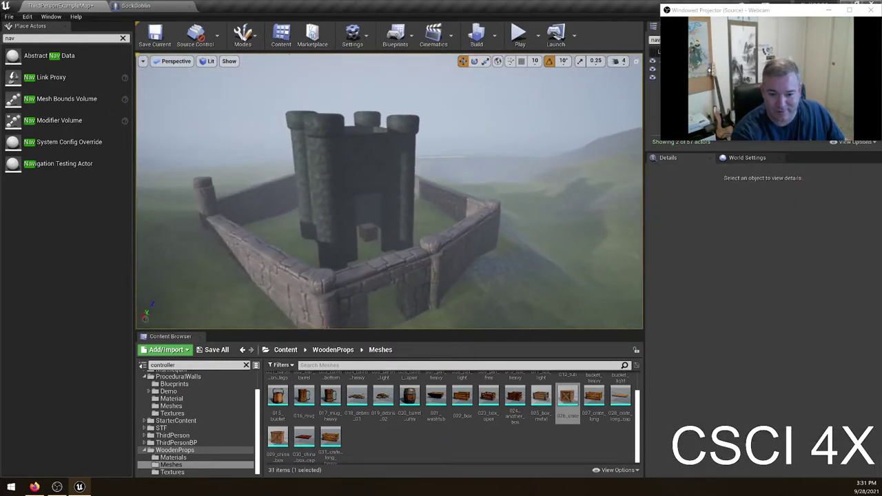
pyautogui.click(355, 275)
pyautogui.scroll(-5, 777, 358)
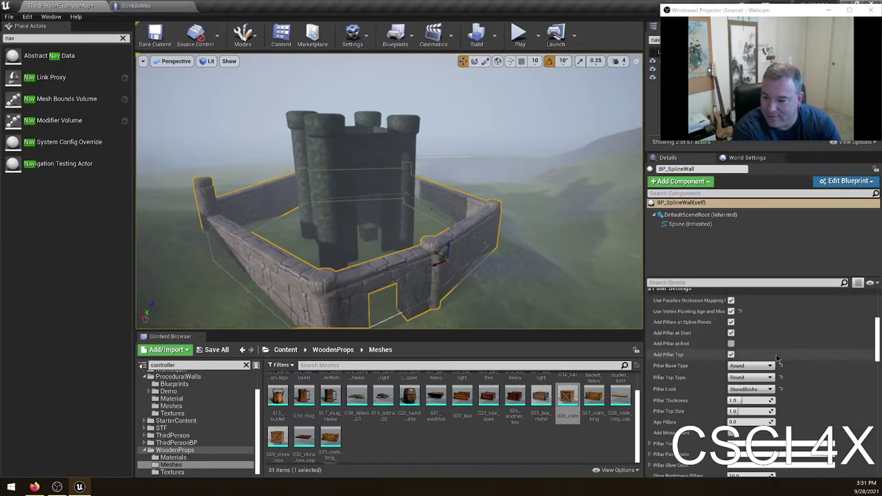
pyautogui.scroll(-1, 777, 357)
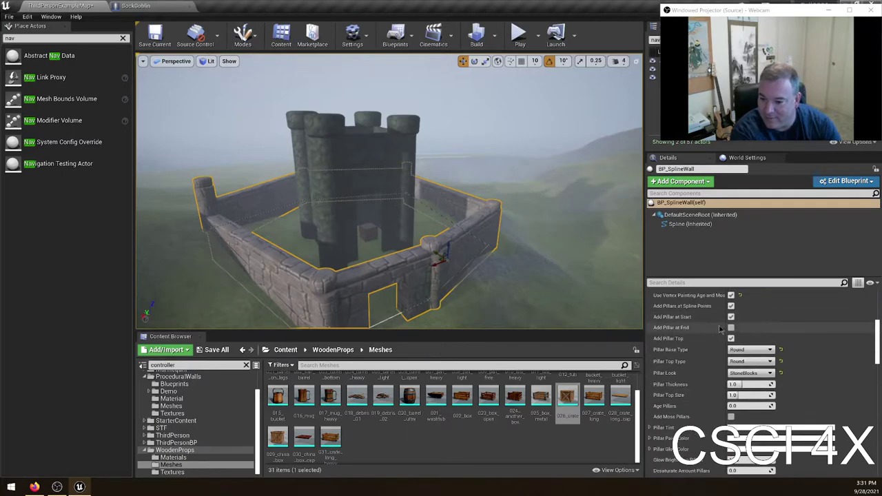
pyautogui.click(731, 416)
pyautogui.scroll(-2, 729, 406)
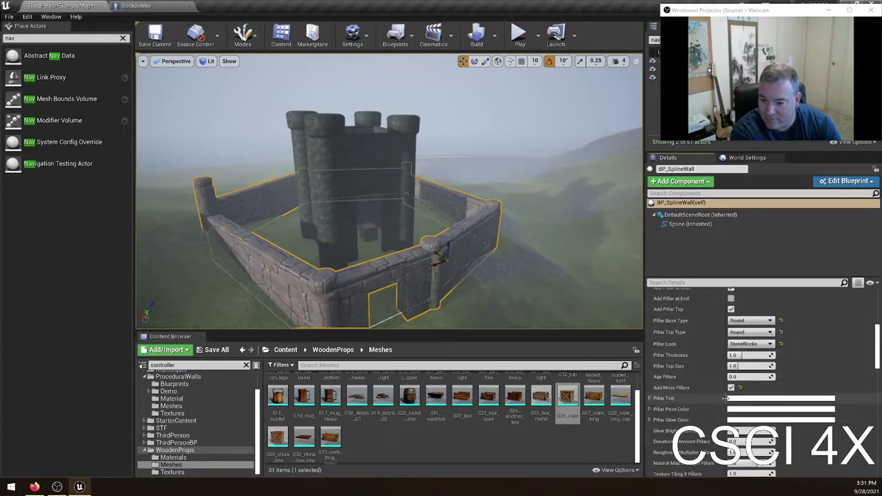
pyautogui.scroll(-3, 730, 400)
pyautogui.scroll(1, 751, 386)
pyautogui.click(740, 348)
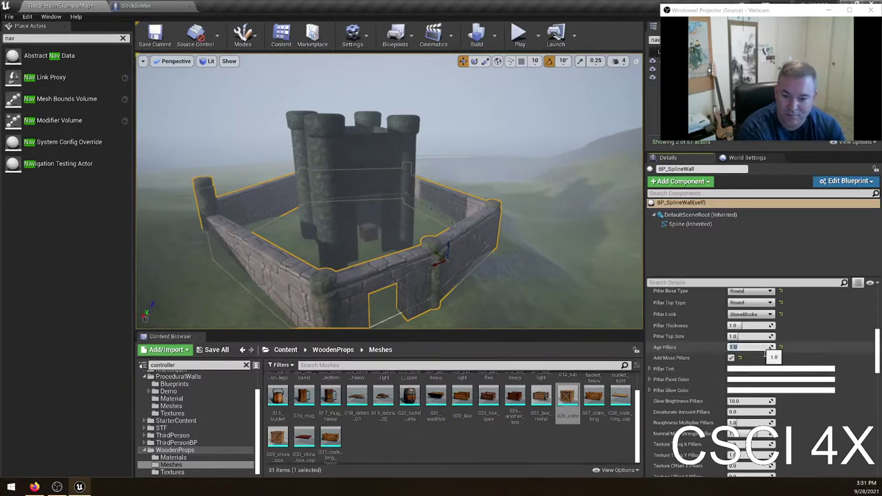
# - Enable Add Moss Wall on the outer spline wall, set Age Wall to 1.0, and inspect the wall up close
pyautogui.scroll(-5, 773, 403)
pyautogui.scroll(10, 765, 396)
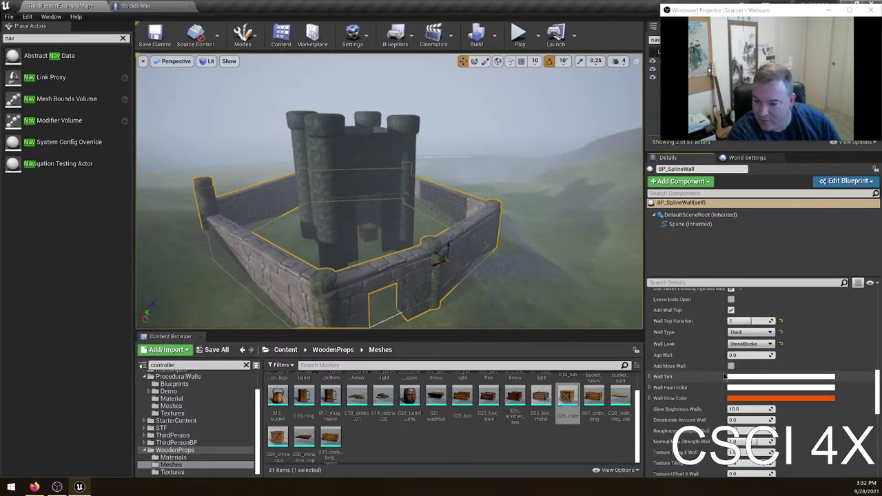
pyautogui.click(746, 355)
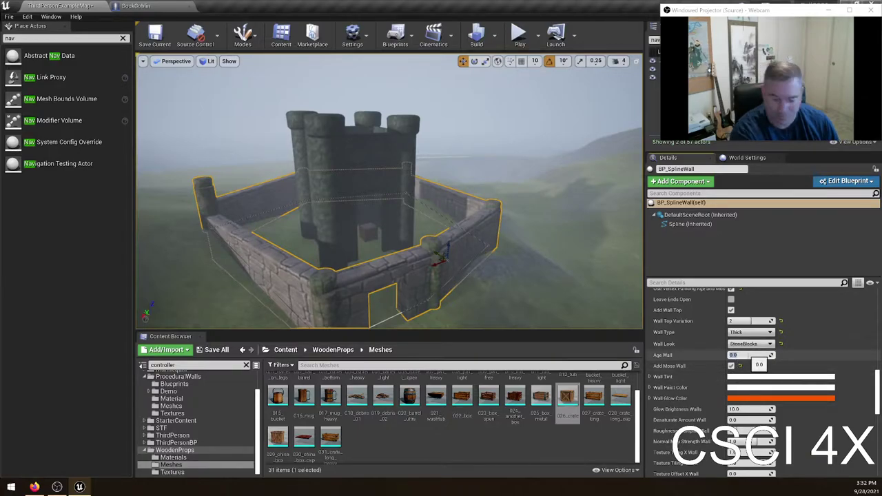
pyautogui.press('Return')
pyautogui.moveTo(556, 301); pyautogui.dragTo(585, 274, button='right')
pyautogui.press('w')
pyautogui.press('d')
pyautogui.moveTo(492, 176); pyautogui.dragTo(464, 181, button='right')
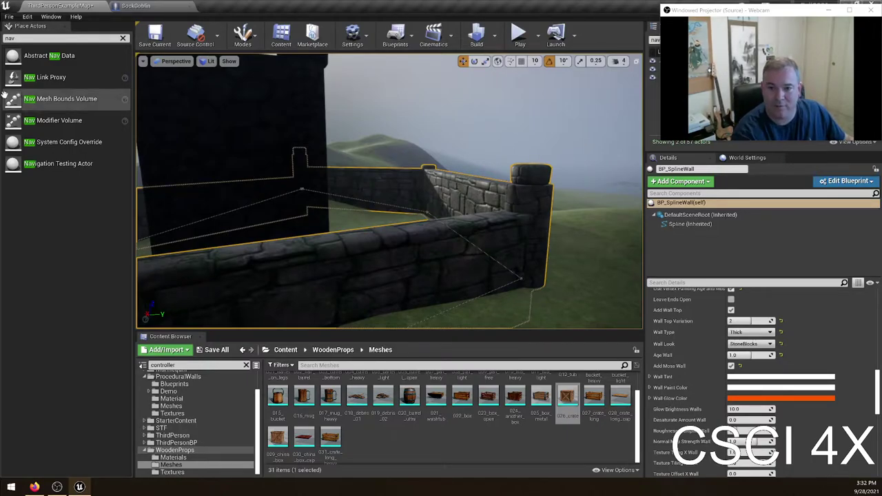
# - Save the current level and close the SockGoblin blueprint editor
pyautogui.click(155, 36)
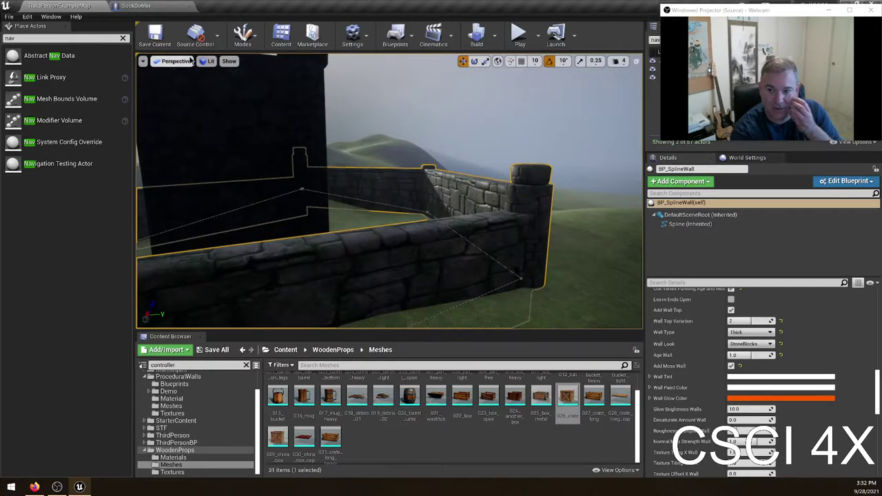
pyautogui.click(121, 6)
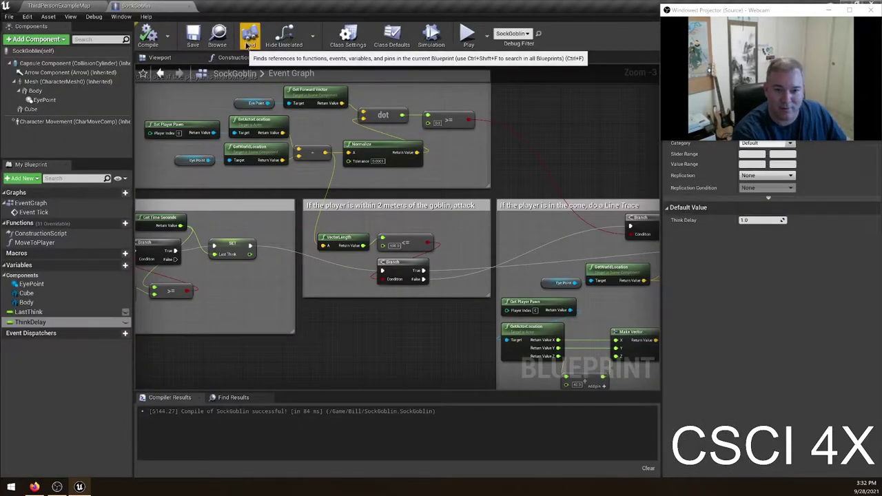
pyautogui.click(195, 7)
# - Survey the level's start area with the goblins and ramps, and bring up the Trig and Stuff page in OneNote
pyautogui.press('w')
pyautogui.moveTo(416, 162); pyautogui.dragTo(607, 165, button='right')
pyautogui.moveTo(454, 189); pyautogui.dragTo(383, 203, button='right')
pyautogui.press('Escape')
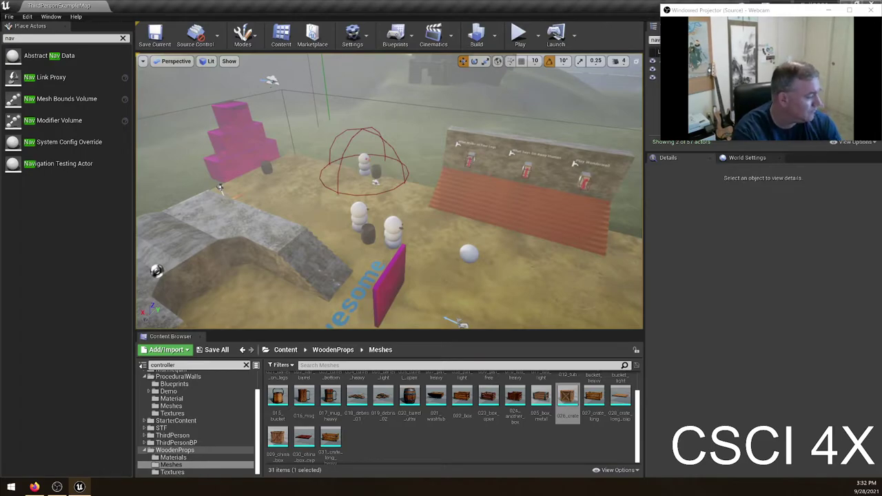
pyautogui.press('super+alt+n')
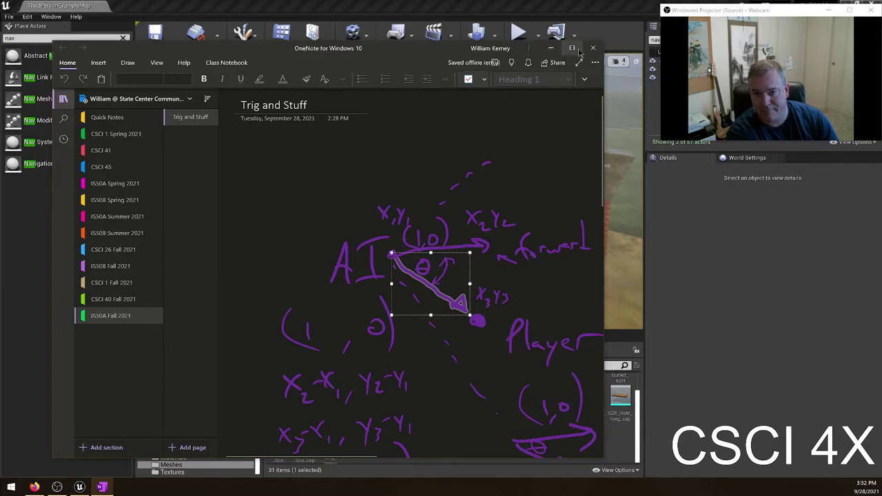
# - Maximize the notebook window and look through the 3D Rendering and 8/19/21 pages of the IS50B Fall 2021 section
pyautogui.click(571, 47)
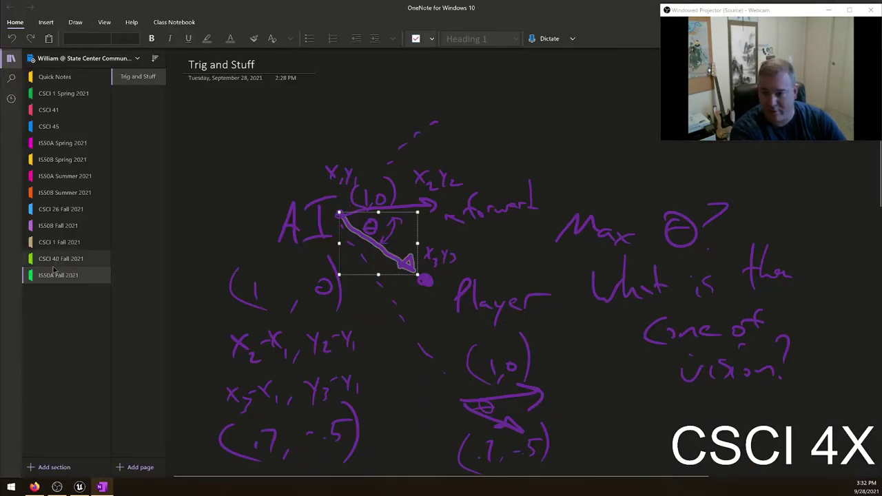
pyautogui.click(61, 229)
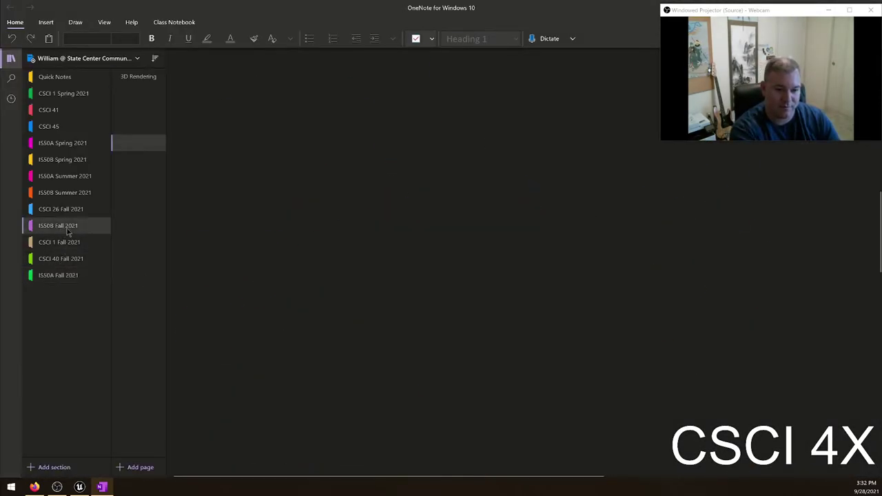
pyautogui.click(142, 130)
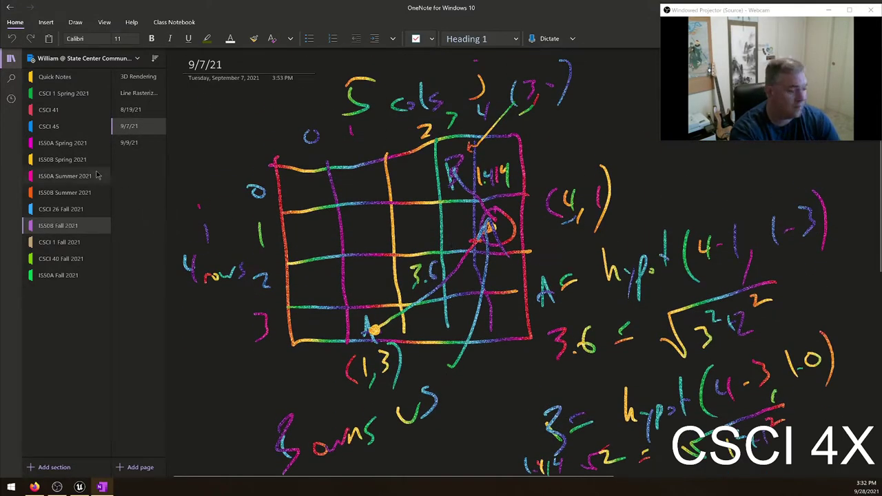
pyautogui.click(146, 113)
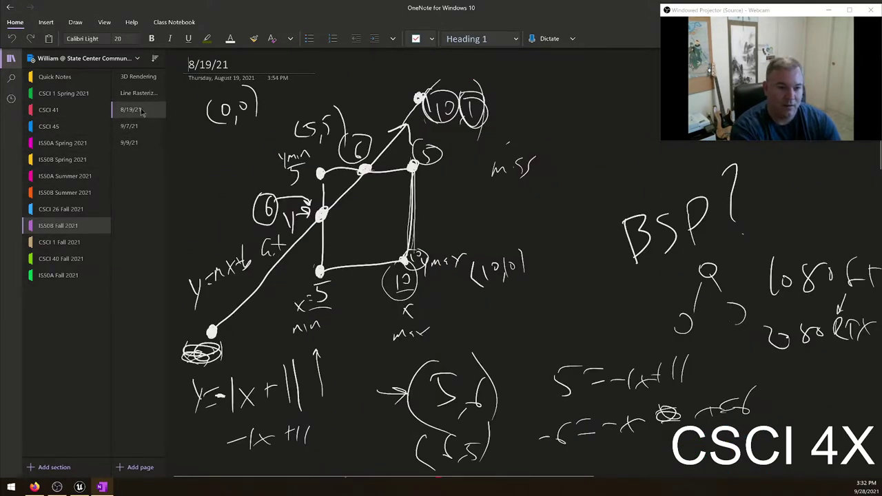
pyautogui.click(143, 93)
pyautogui.click(142, 80)
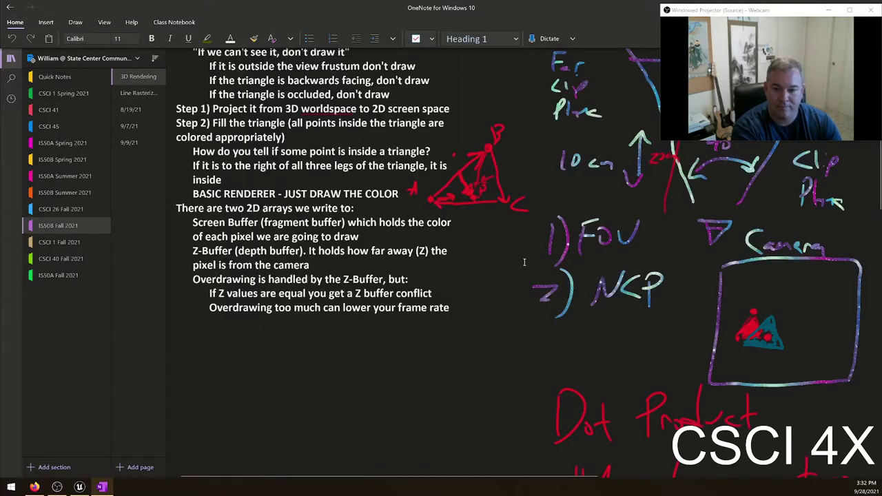
pyautogui.scroll(3, 400, 350)
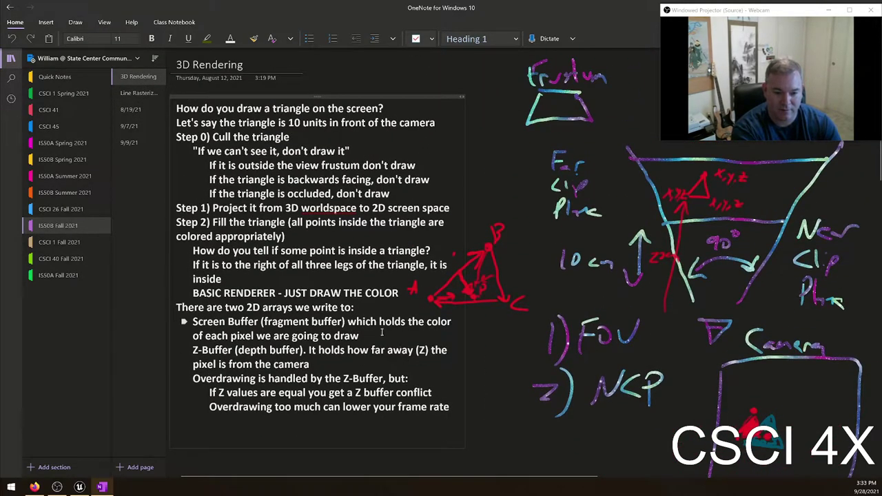
pyautogui.click(132, 113)
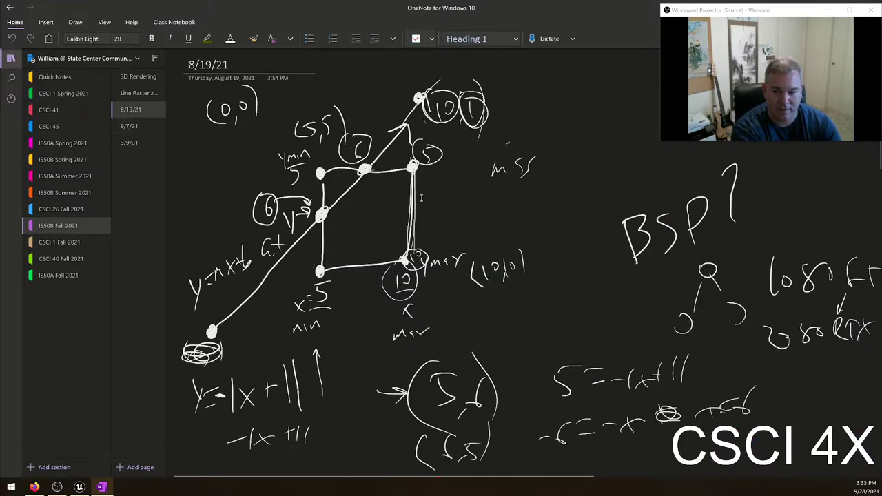
pyautogui.scroll(-6, 354, 177)
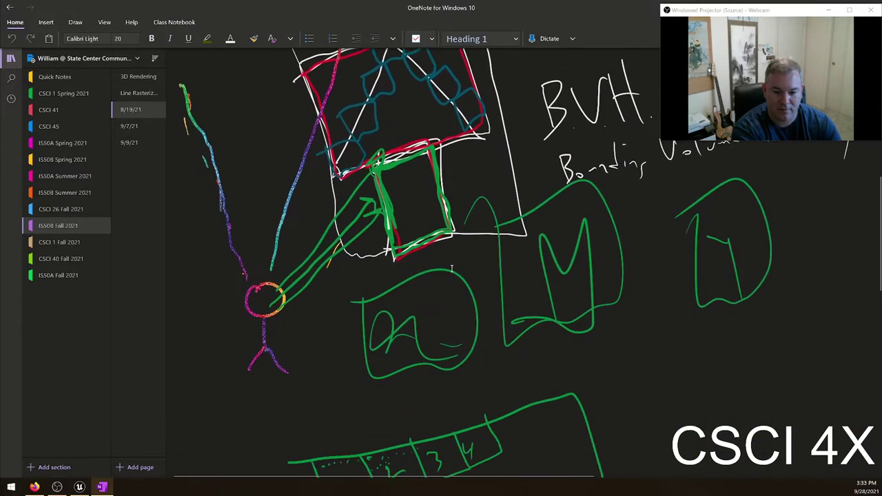
pyautogui.scroll(2, 467, 257)
pyautogui.scroll(-6, 531, 281)
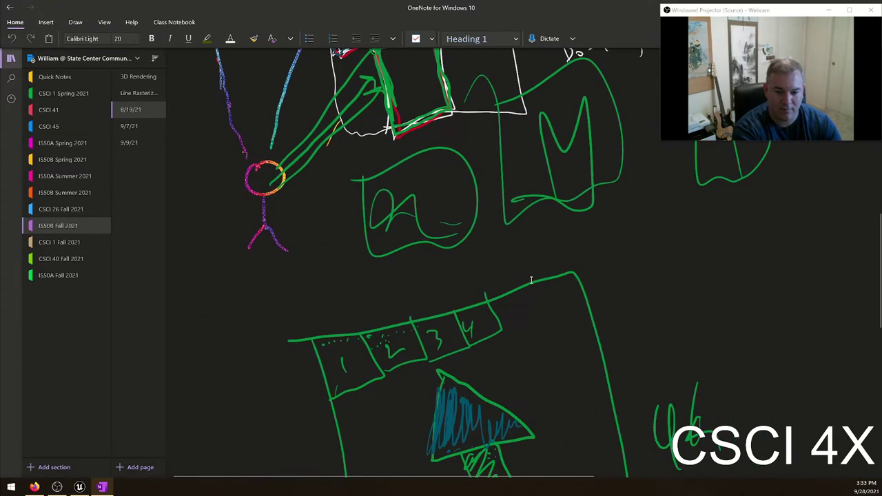
pyautogui.scroll(5, 197, 138)
# - Examine the handwritten notes on the 9/7/21 and 9/9/21 pages of the IS50B Fall 2021 section
pyautogui.click(144, 134)
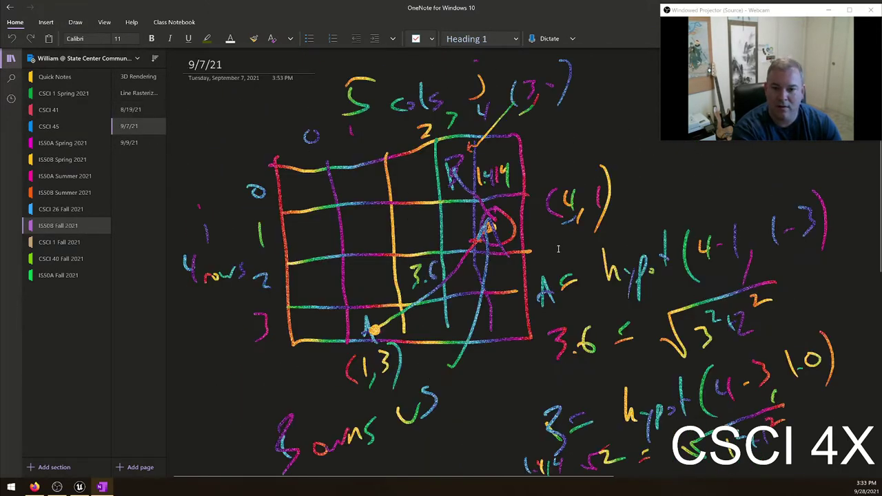
pyautogui.scroll(-2, 515, 251)
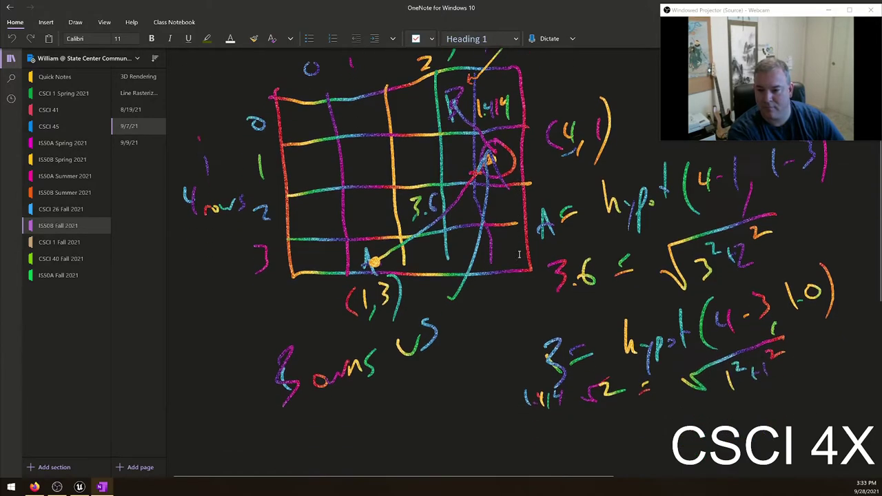
pyautogui.scroll(2, 565, 262)
pyautogui.scroll(-1, 606, 267)
pyautogui.scroll(-3, 606, 267)
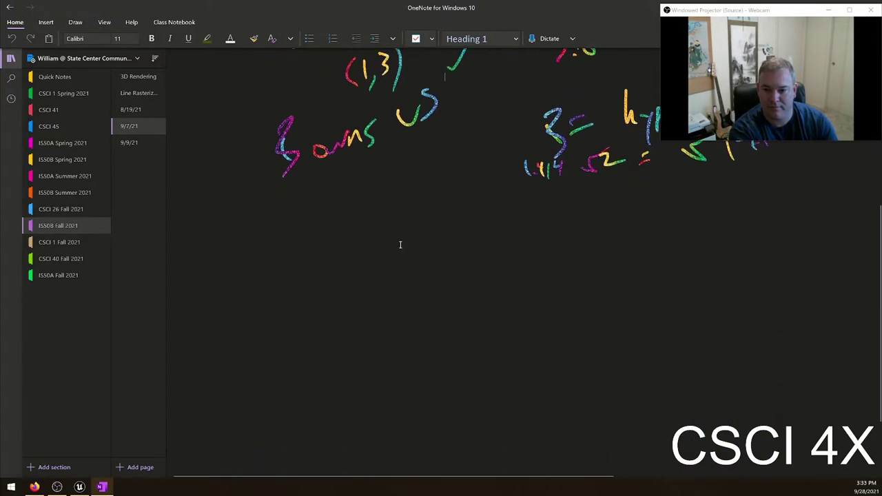
pyautogui.click(129, 143)
pyautogui.scroll(3, 559, 293)
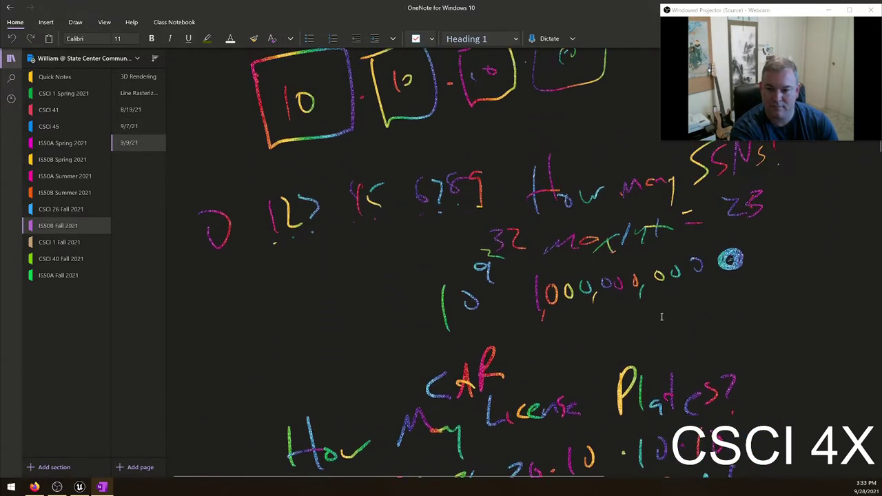
pyautogui.scroll(1, 634, 317)
pyautogui.scroll(-15, 227, 213)
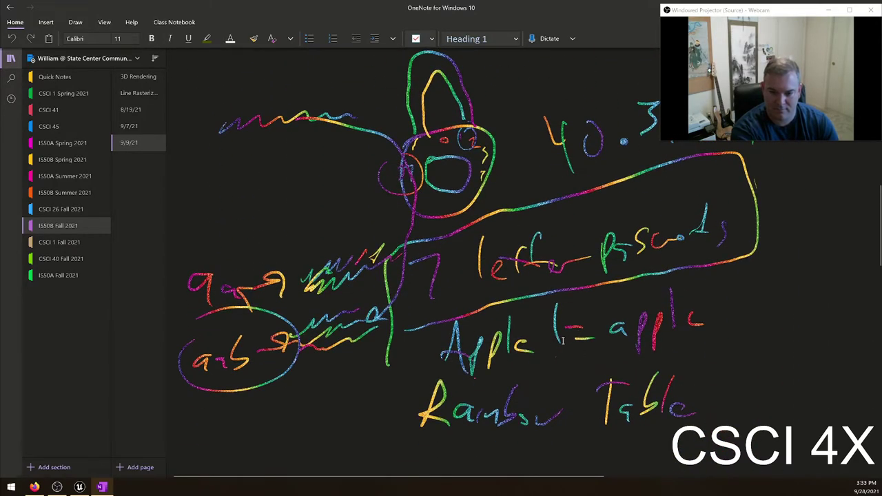
pyautogui.scroll(15, 556, 350)
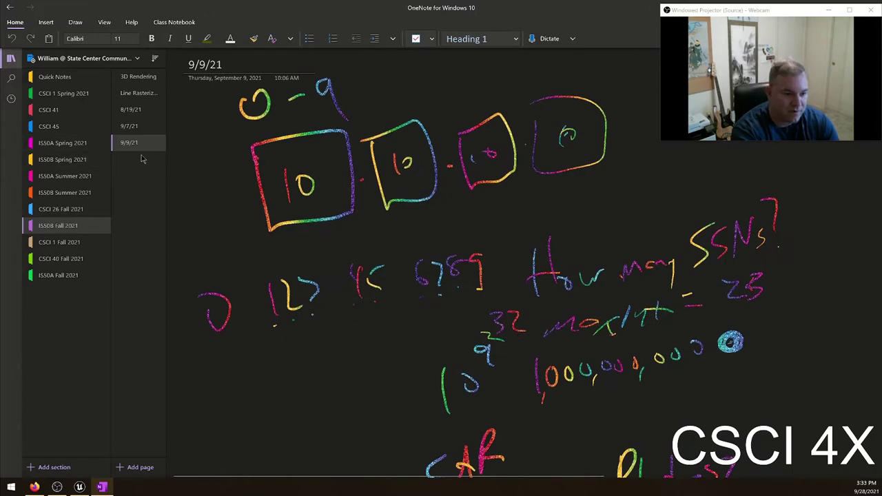
# - Move the 9/9/21 page from IS50B Fall 2021 to the CSCI 26 Fall 2021 section and order it before 9/14/21
pyautogui.click(62, 209)
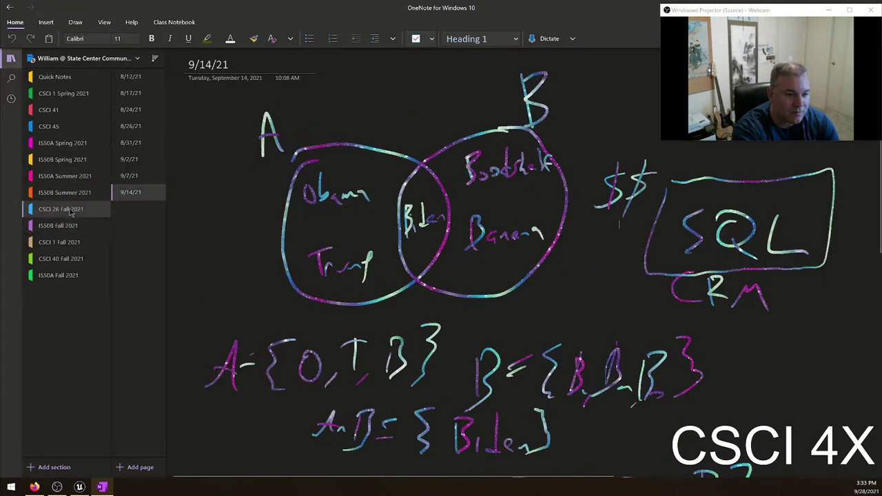
pyautogui.click(55, 226)
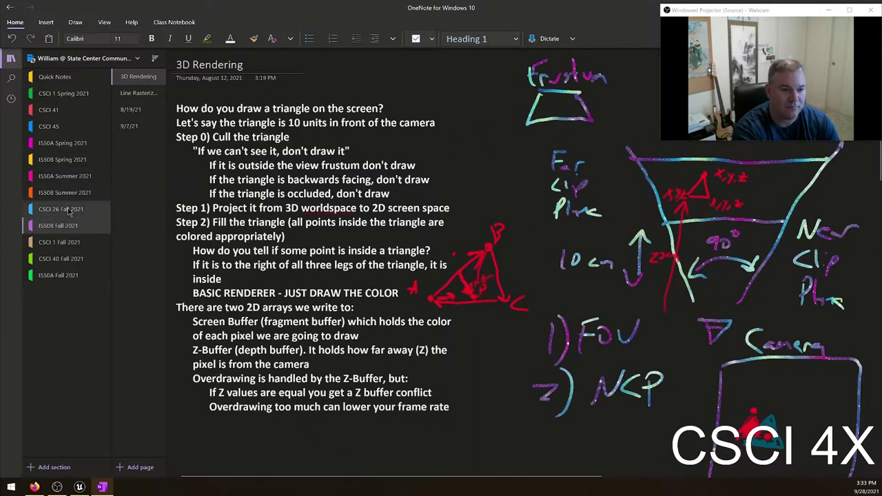
pyautogui.click(68, 208)
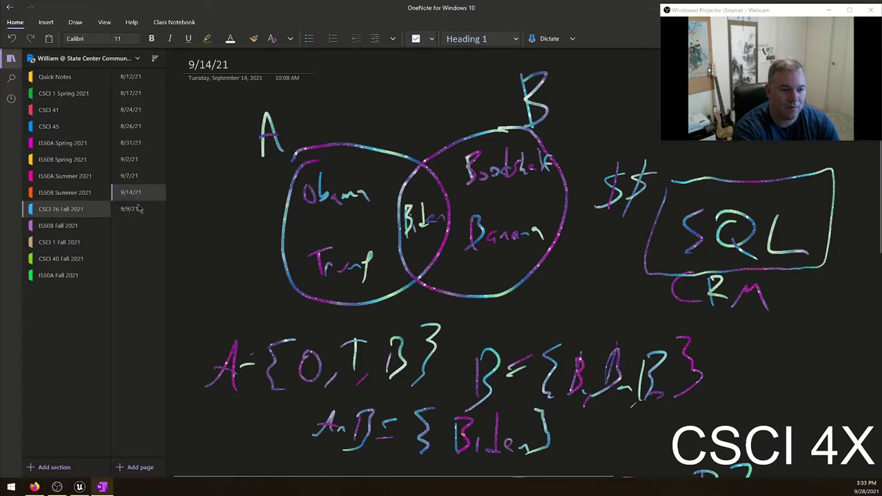
pyautogui.moveTo(141, 196); pyautogui.dragTo(136, 219)
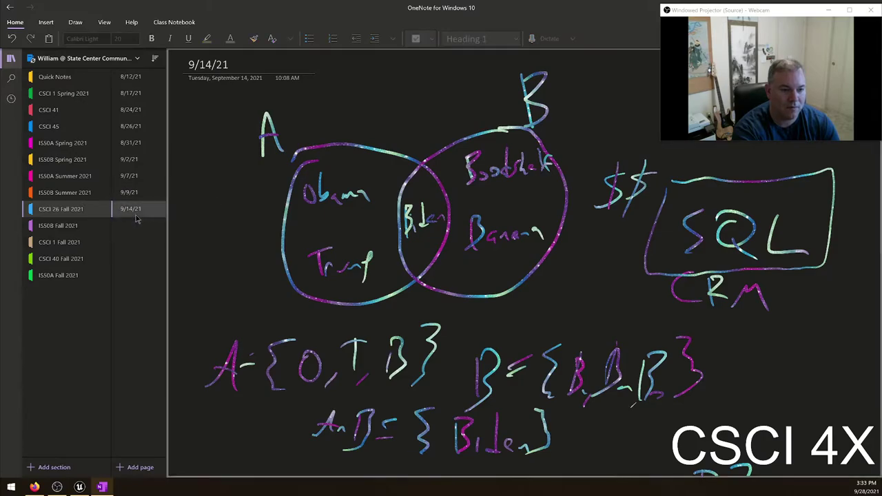
# - Add a new page to the IS50B Fall 2021 section and title it 9/28/21
pyautogui.click(60, 226)
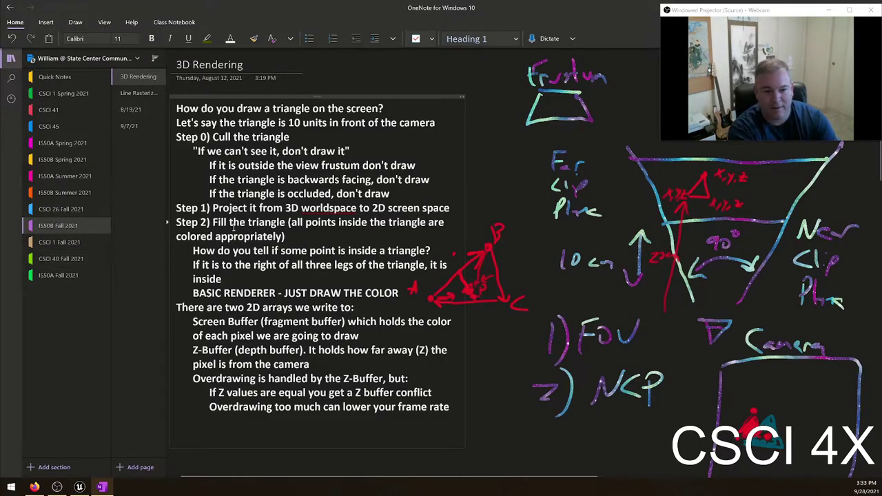
pyautogui.rightClick(138, 157)
pyautogui.click(147, 162)
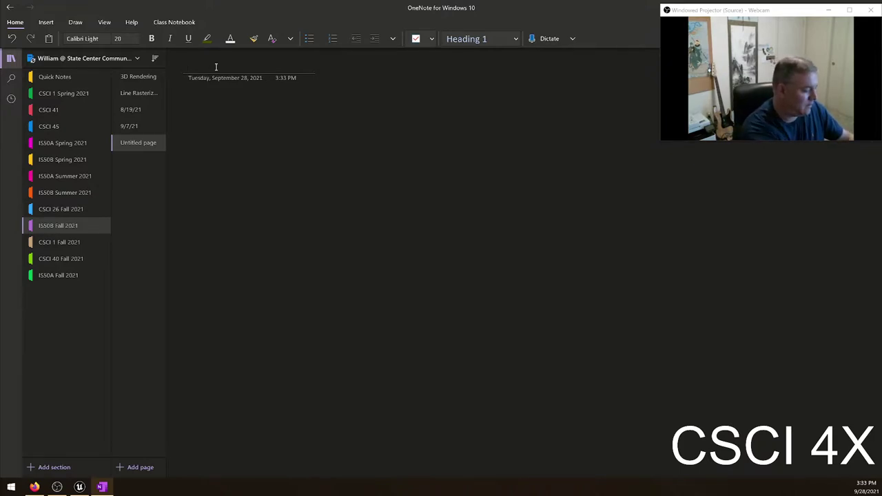
pyautogui.write('9/28/21')
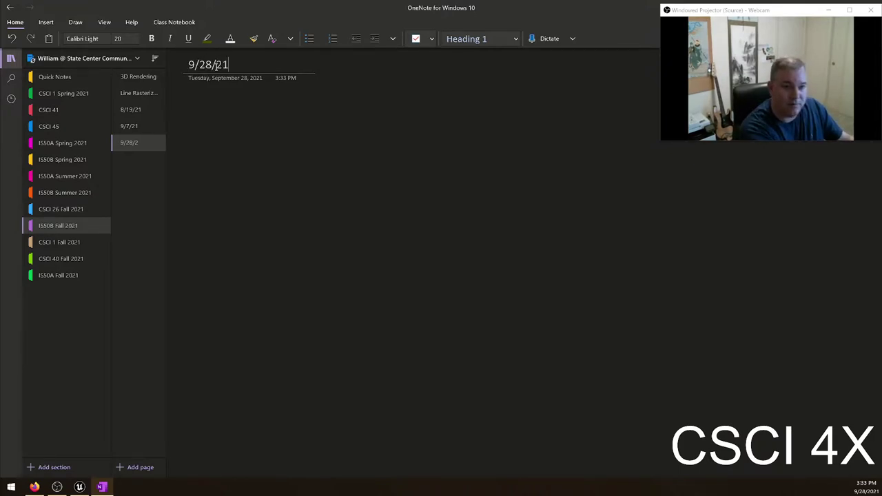
pyautogui.press('Return')
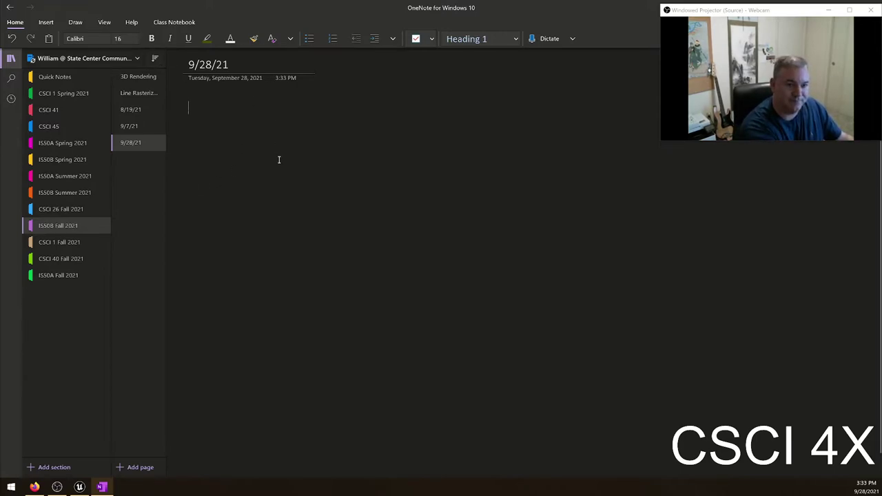
# - Write the 24-point note "Usually you make a serialize and de-serialize function for all the stuff you want to write to disk"
pyautogui.write('U')
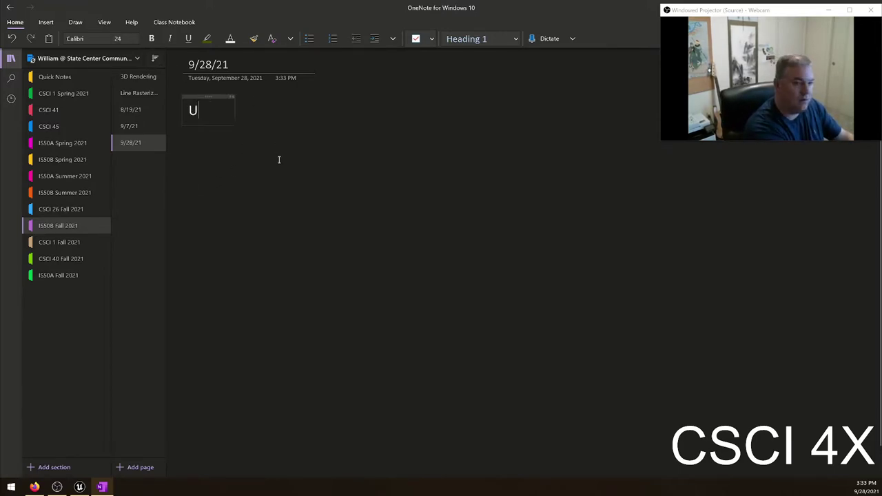
pyautogui.write('sually you make a ')
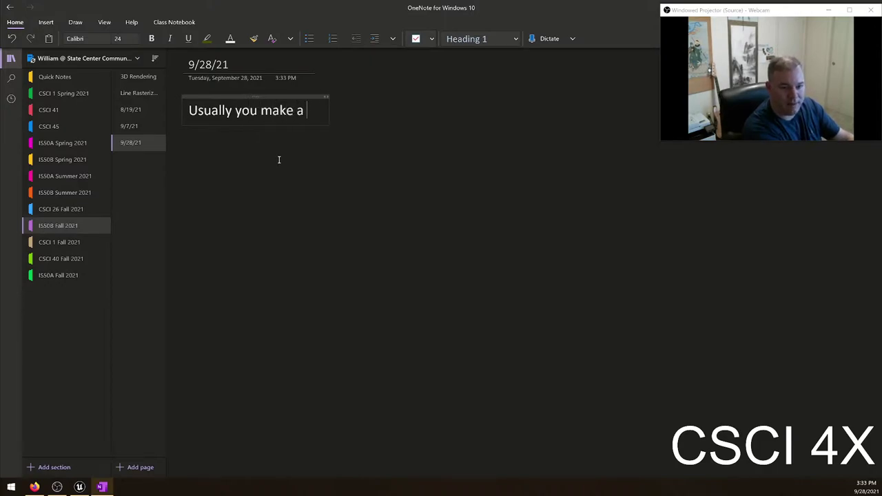
pyautogui.write('serialize and ')
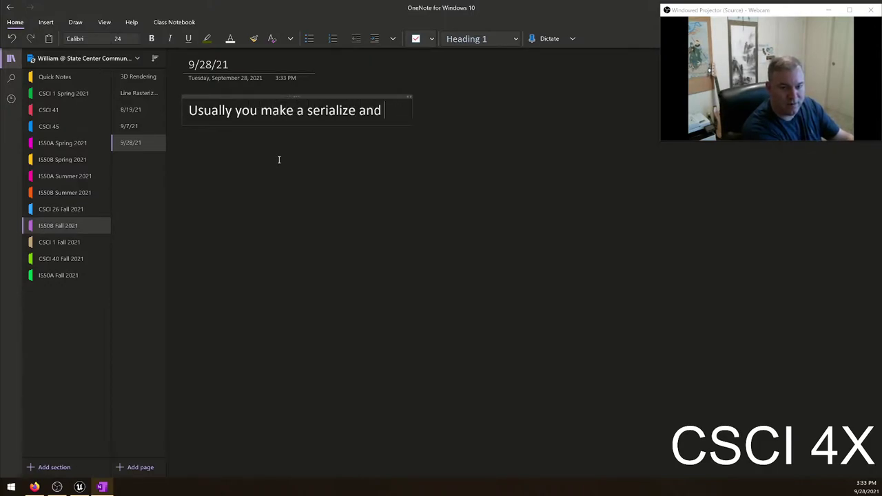
pyautogui.write('de-seriali')
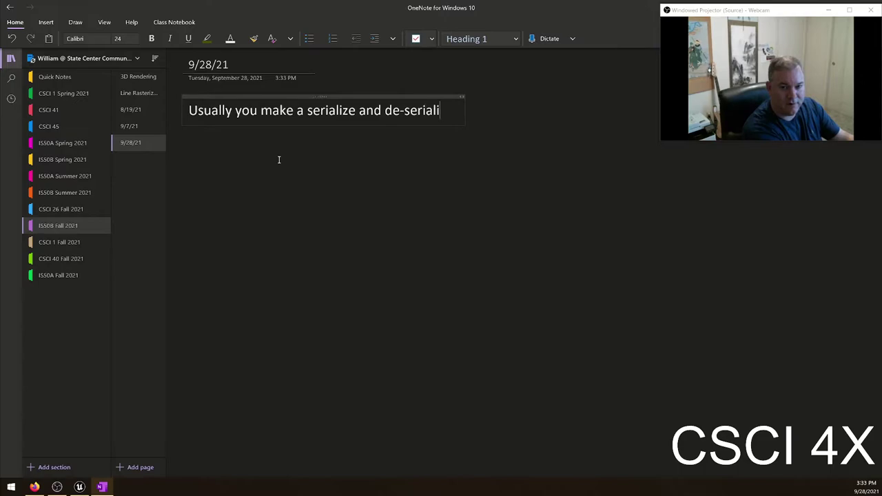
pyautogui.write('ze function for')
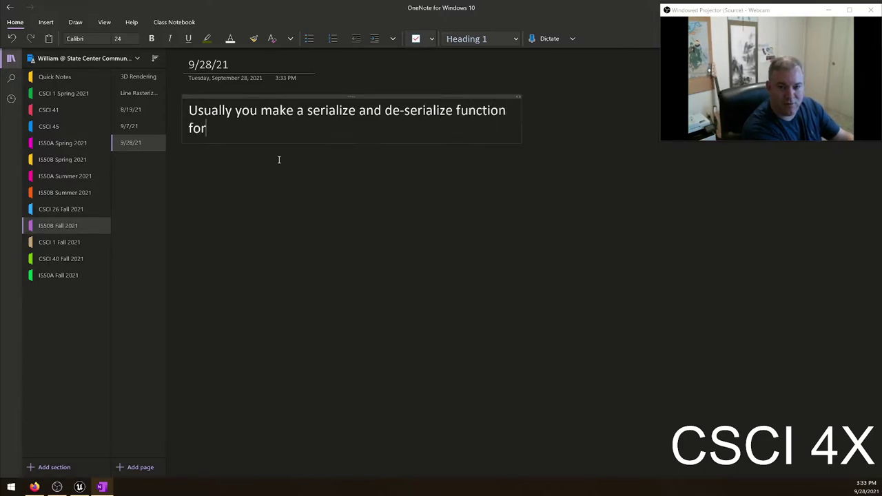
pyautogui.write(' all the stuff you wan')
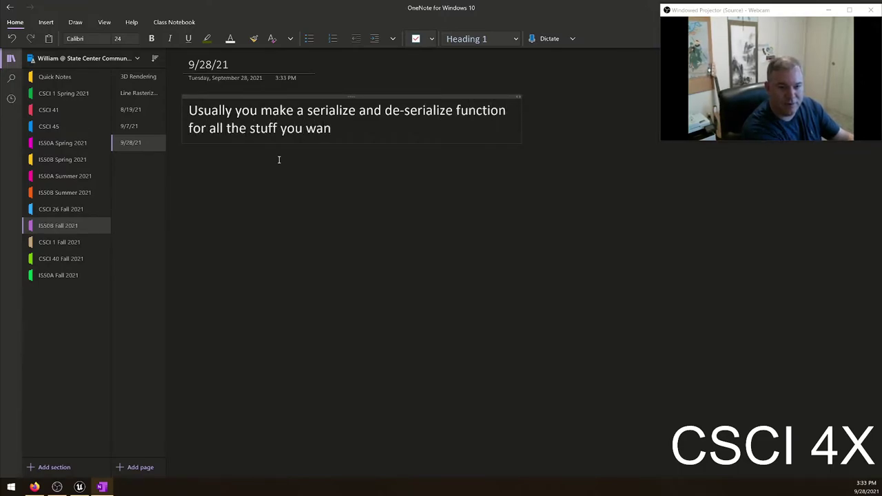
pyautogui.write('t to write to disk')
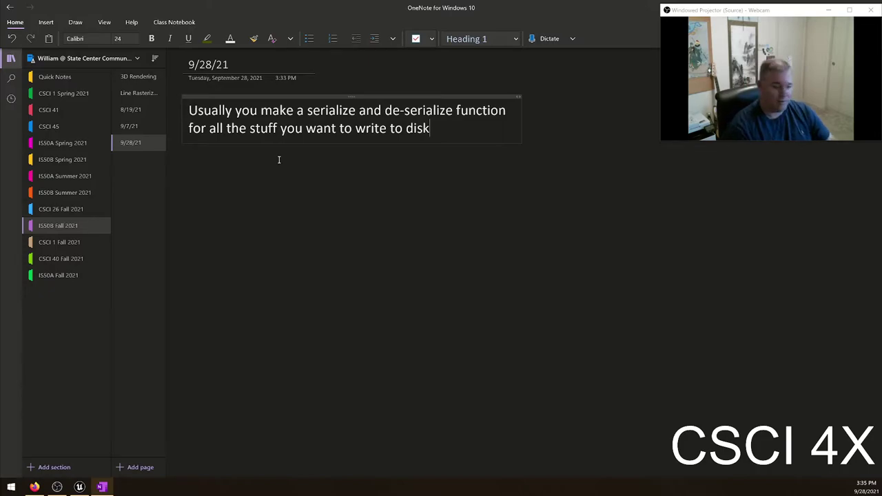
# - Leave a blank line and add the note "You want to pre-cache all sounds, and textures***"
pyautogui.press('Return')
pyautogui.press('Return')
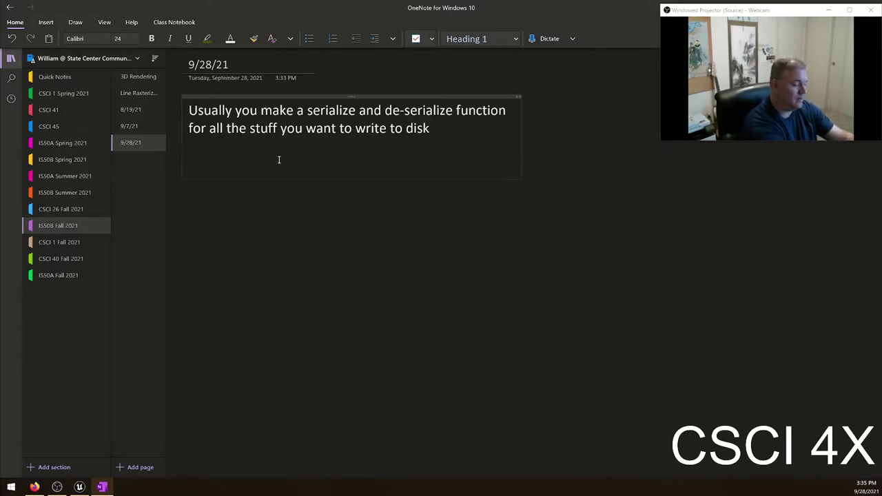
pyautogui.write('You want to pre-cha')
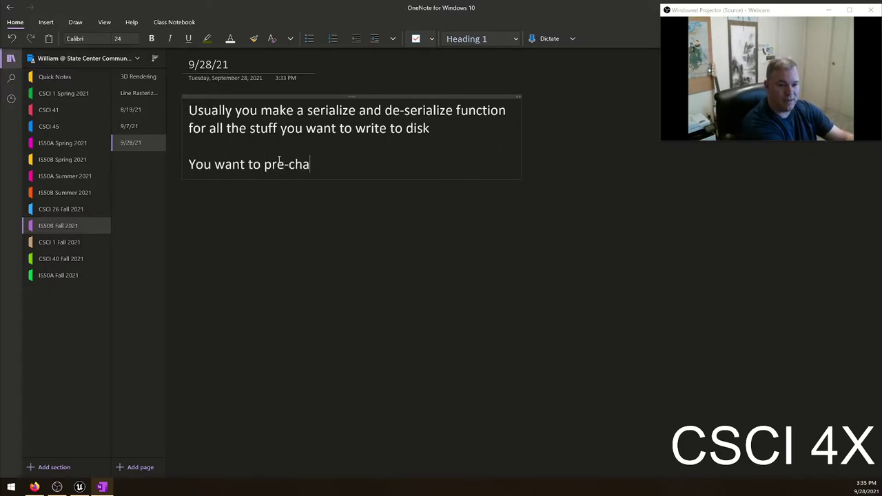
pyautogui.press('BackSpace')
pyautogui.press('BackSpace')
pyautogui.write('ache all sounds')
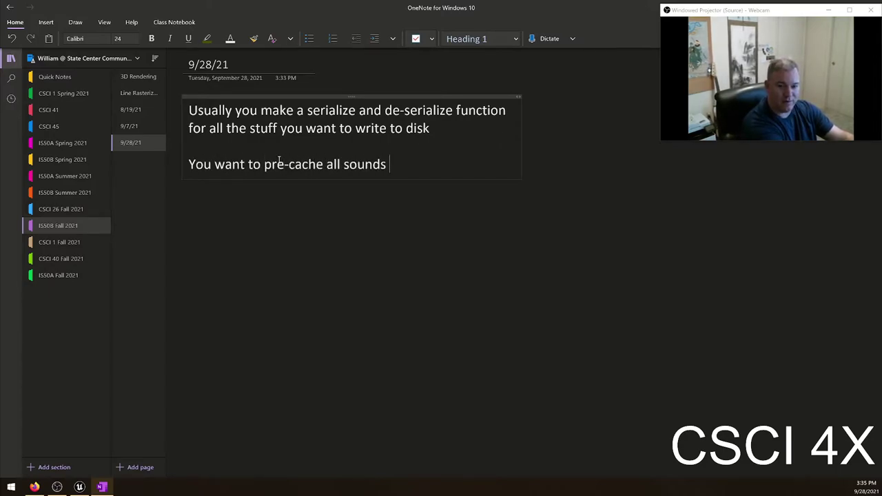
pyautogui.write(', and text')
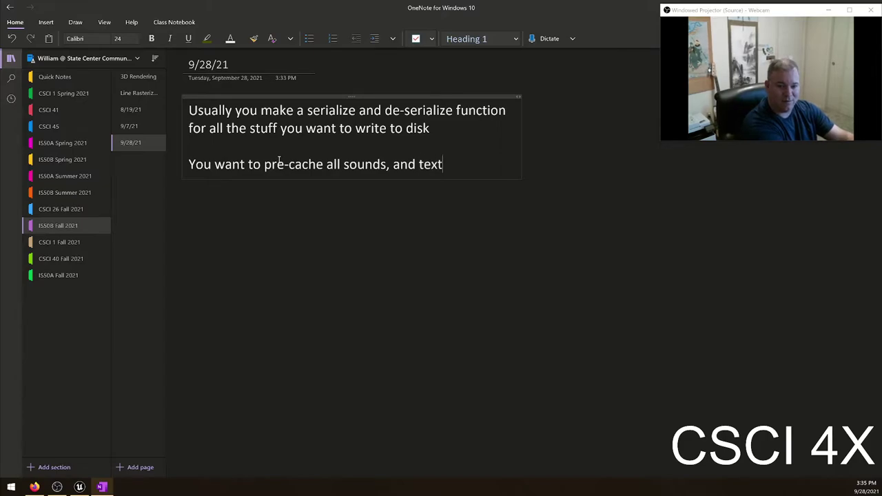
pyautogui.write('ures*** ')
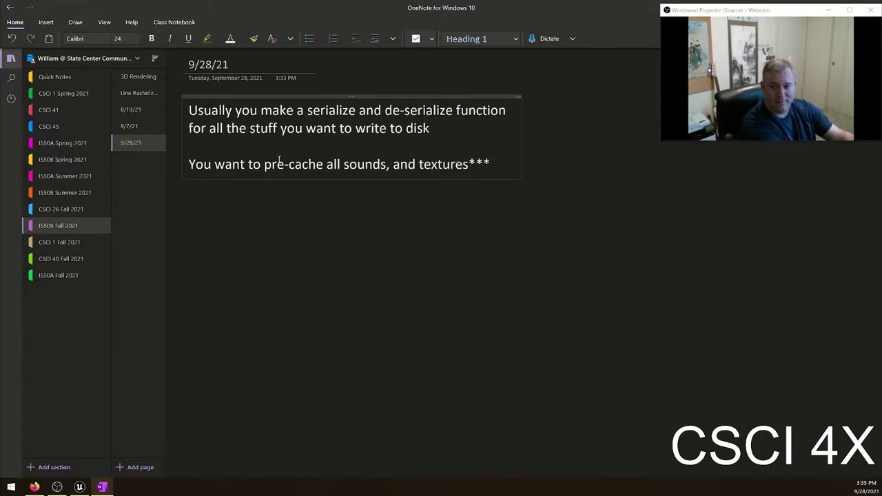
# - Continue the pre-cache note with "and meshes because if you have to load them while the game is running, the game will hitch"
pyautogui.write('and megh')
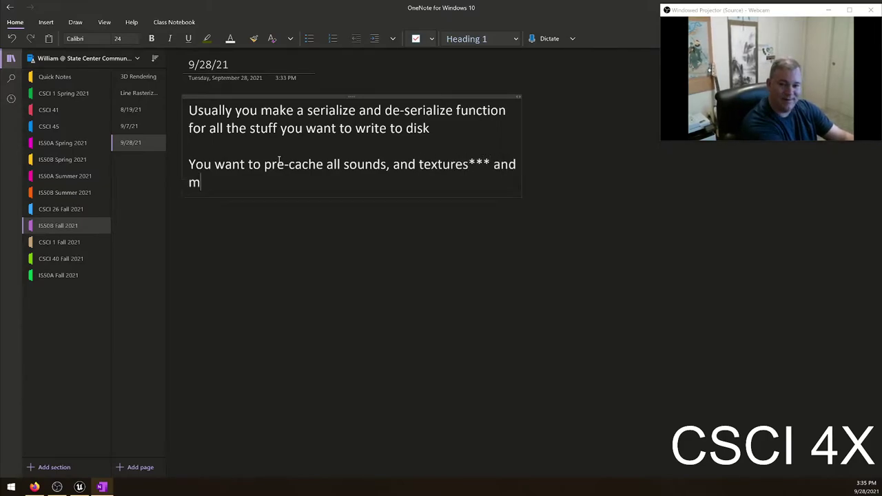
pyautogui.press('BackSpace')
pyautogui.press('BackSpace')
pyautogui.write('shges')
pyautogui.press('BackSpace')
pyautogui.press('BackSpace')
pyautogui.press('BackSpace')
pyautogui.write('e')
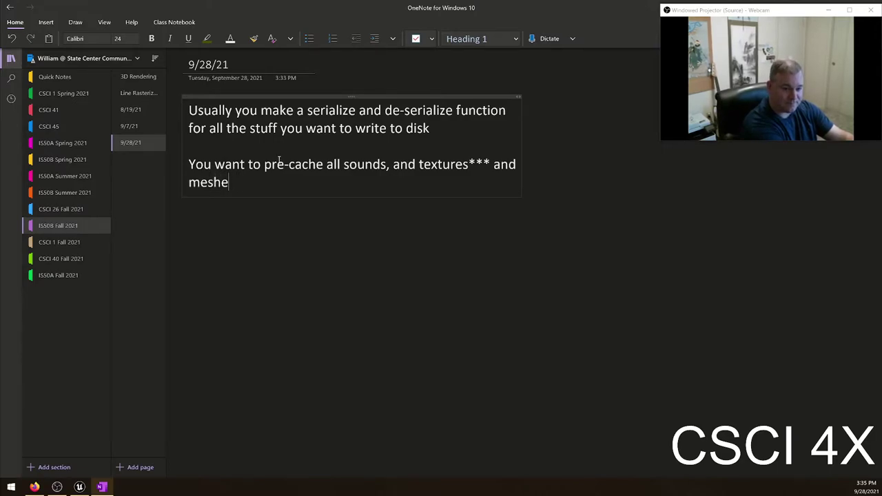
pyautogui.write('s because ')
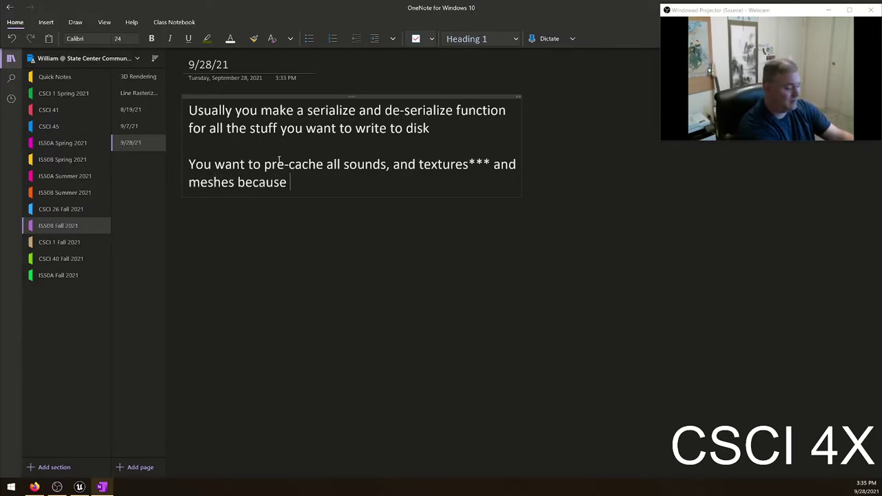
pyautogui.write('if you have to load ')
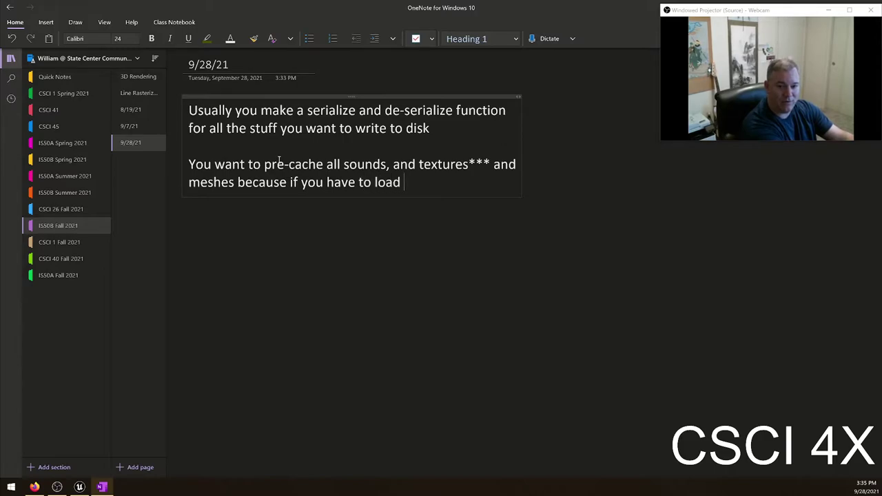
pyautogui.write('them while the game is')
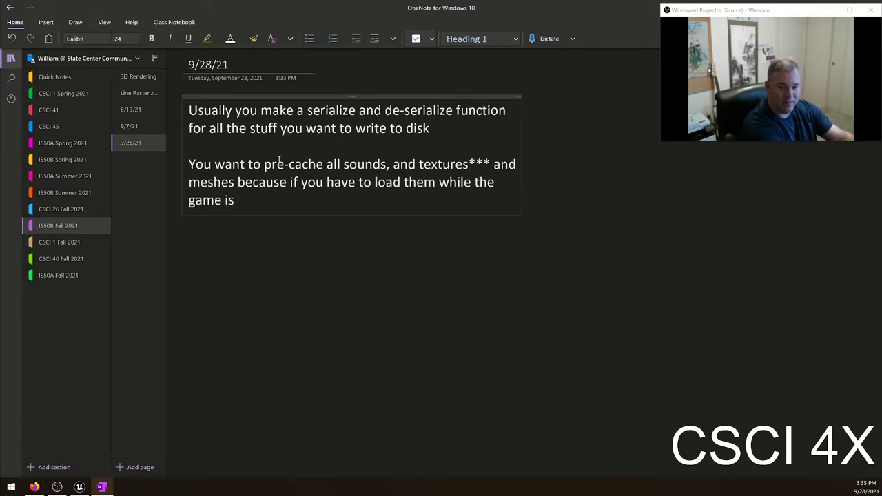
pyautogui.write(' running, the game wi')
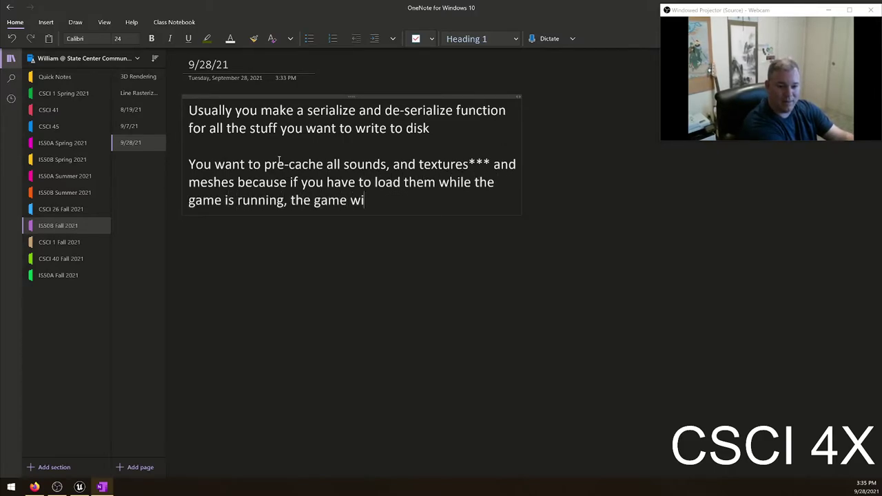
pyautogui.write('ll hitch')
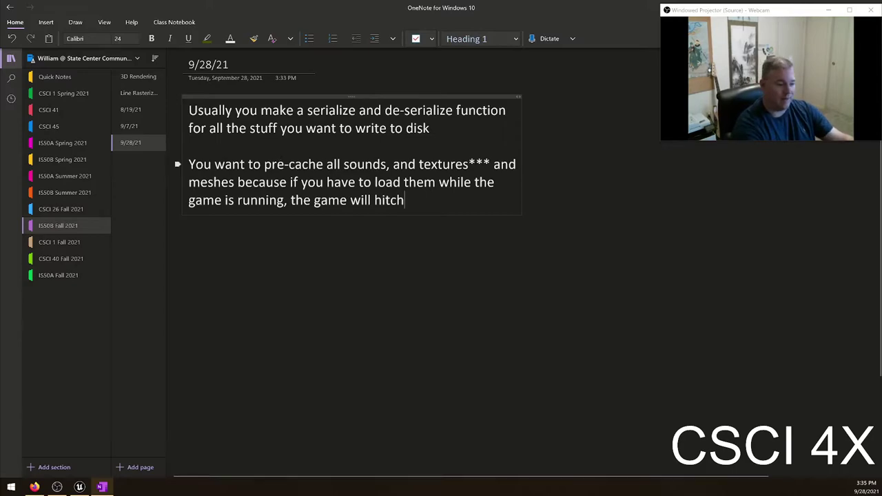
# - Switch to the Unreal Editor and playtest the level, running the character among the snowmen and barrels before ending play
pyautogui.hotkey('alt', 'Tab')
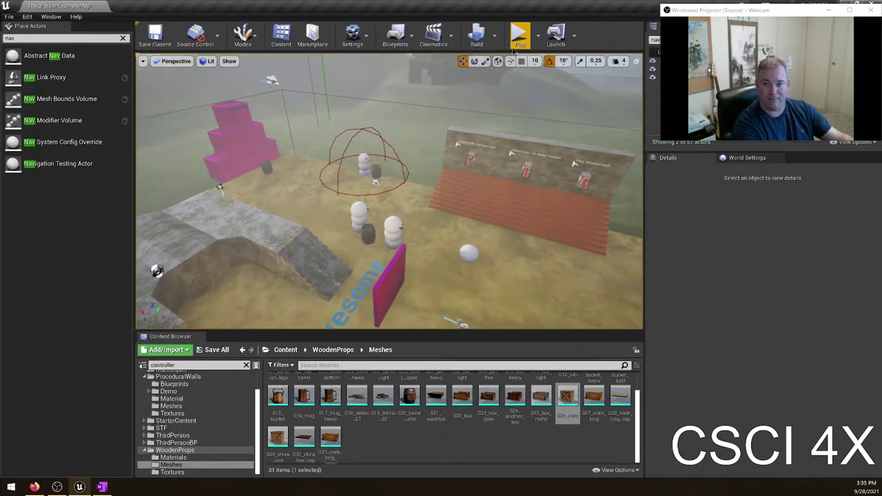
pyautogui.hotkey('alt', 'p')
pyautogui.press('w')
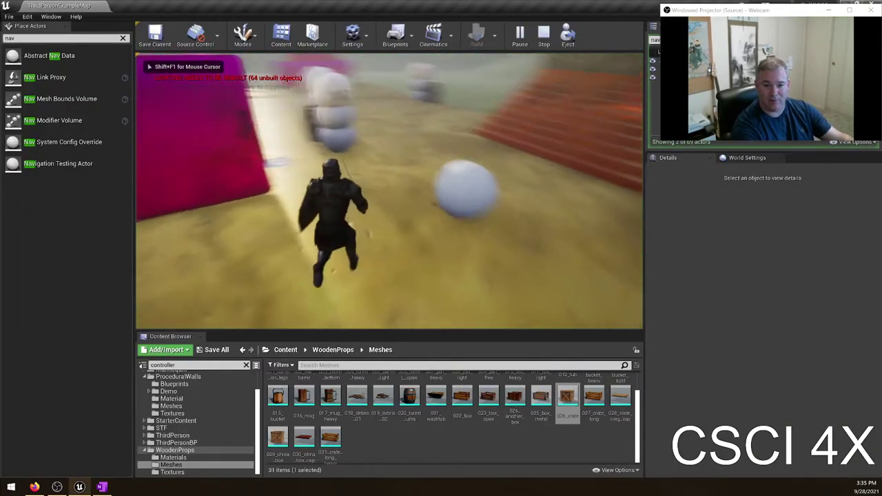
pyautogui.press('w')
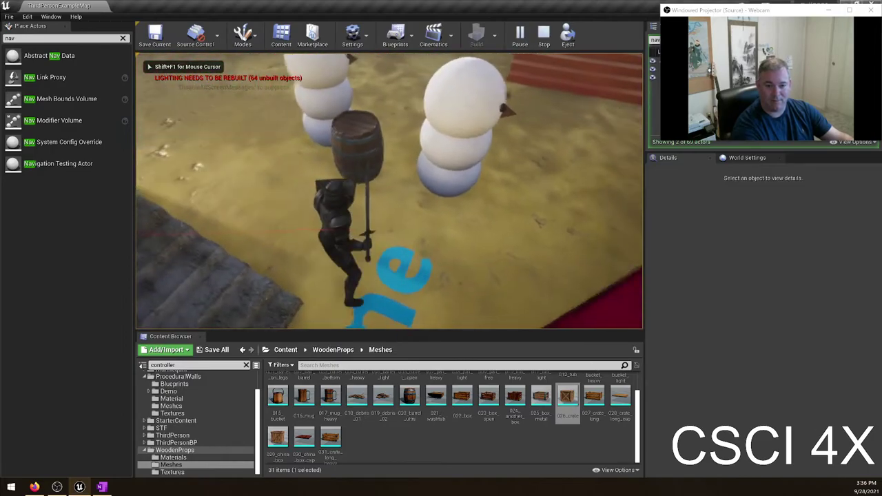
pyautogui.press('w')
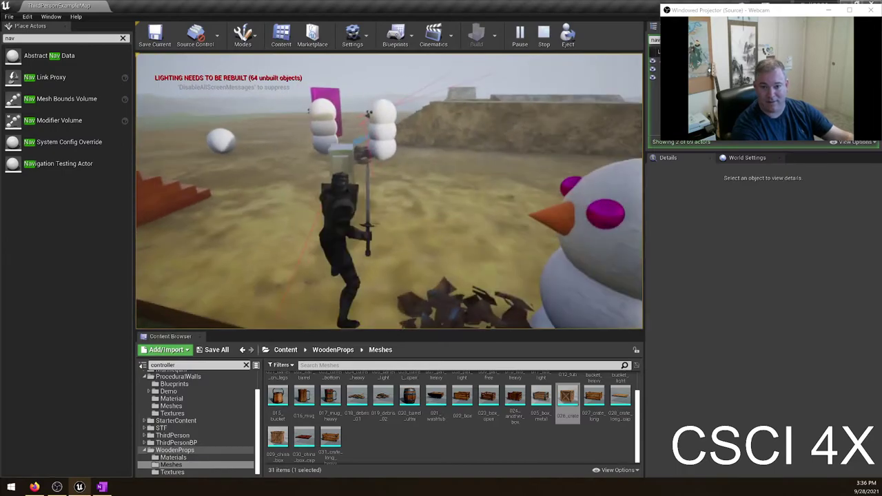
pyautogui.press('Escape')
# - Playtest the level again, running past the snowmen and barrels to the stone stairs, and stop the session
pyautogui.click(519, 34)
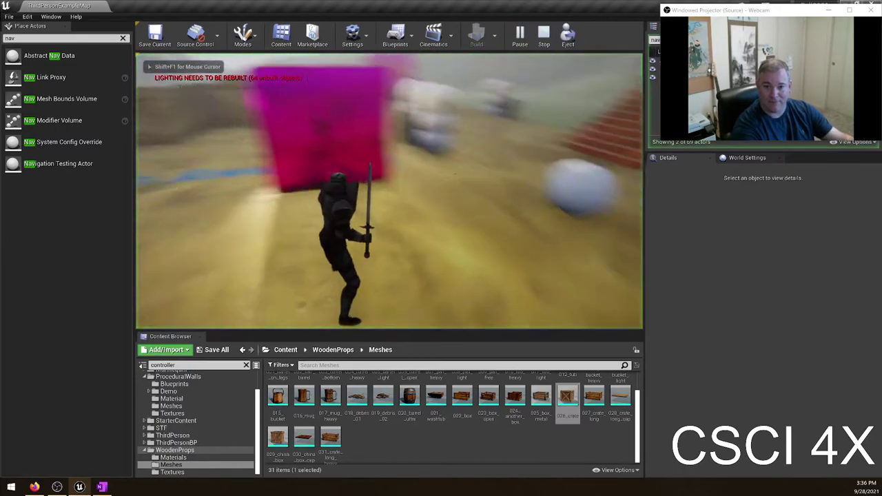
pyautogui.press('w')
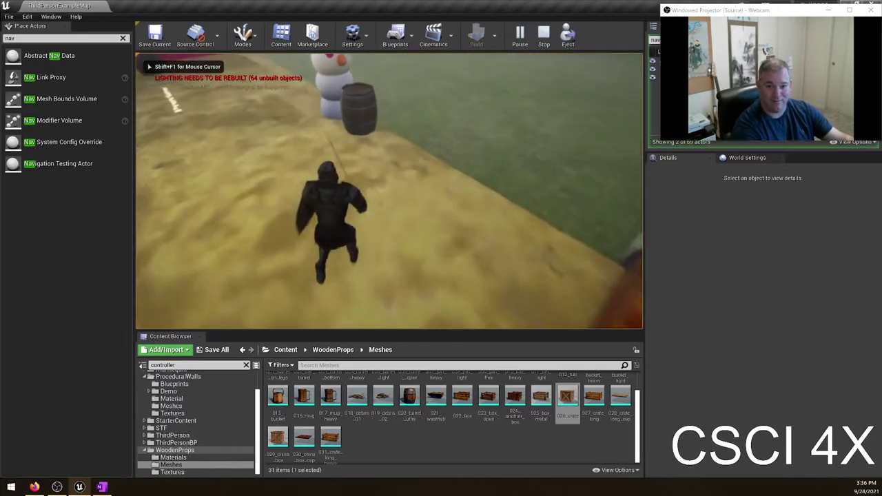
pyautogui.press('w')
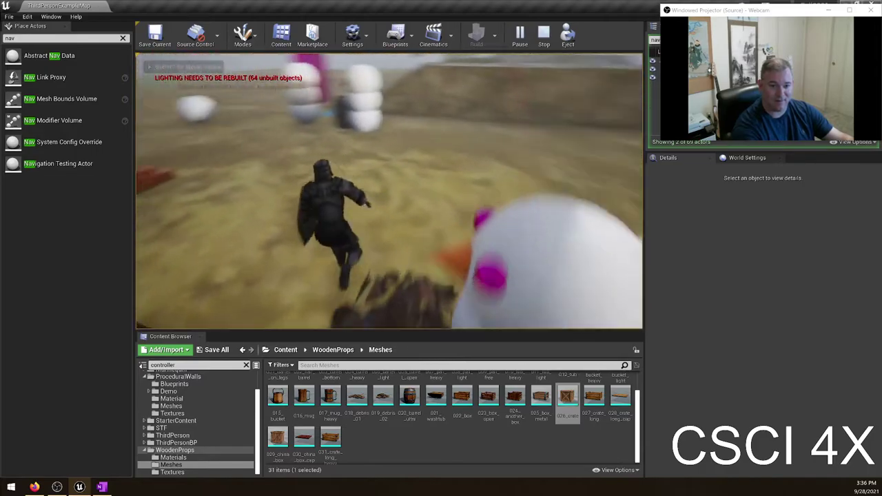
pyautogui.press('w')
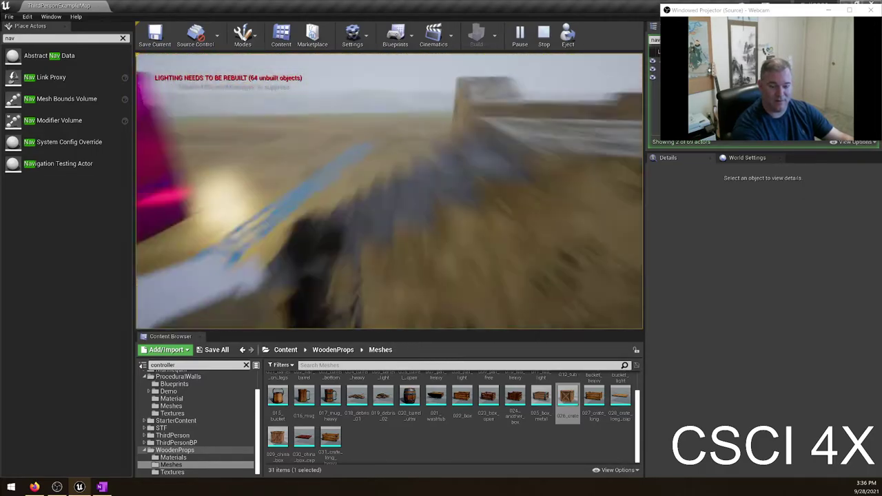
pyautogui.press('Escape')
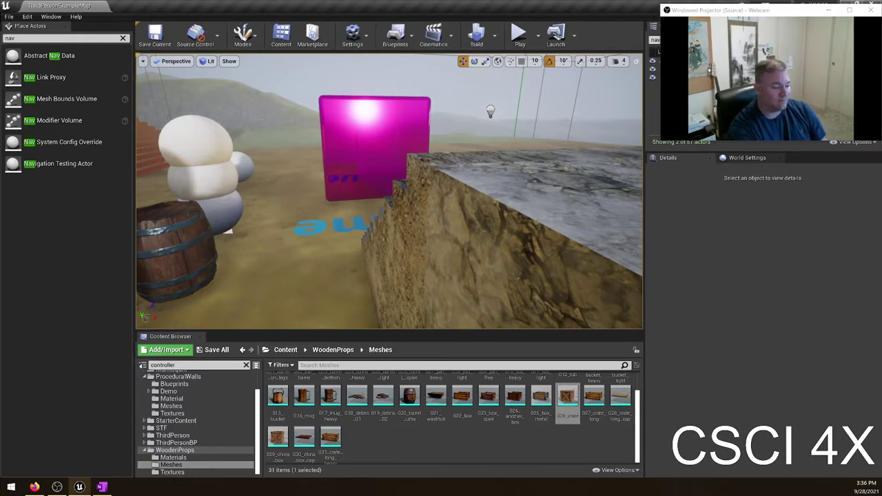
# - Return to the 9/28/21 page in OneNote and add, after a blank line, "***UE5 is based on not needing to precache so much"
pyautogui.click(102, 487)
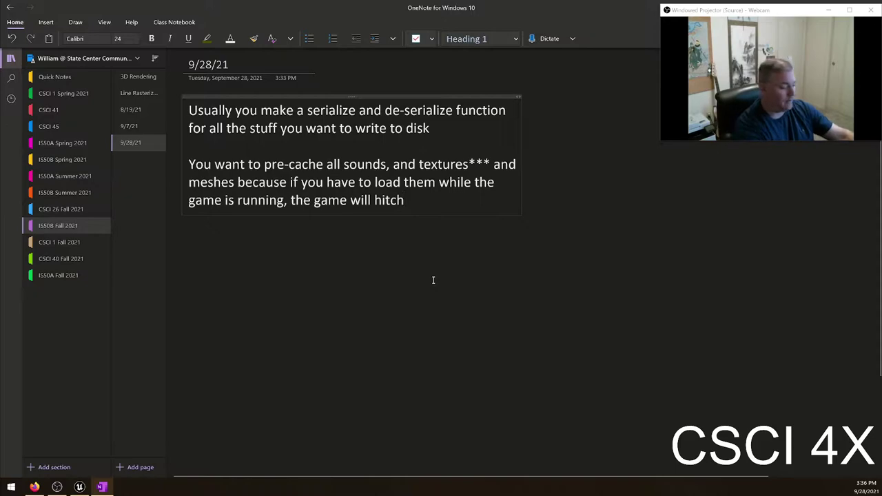
pyautogui.press('Return')
pyautogui.press('Return')
pyautogui.write('**')
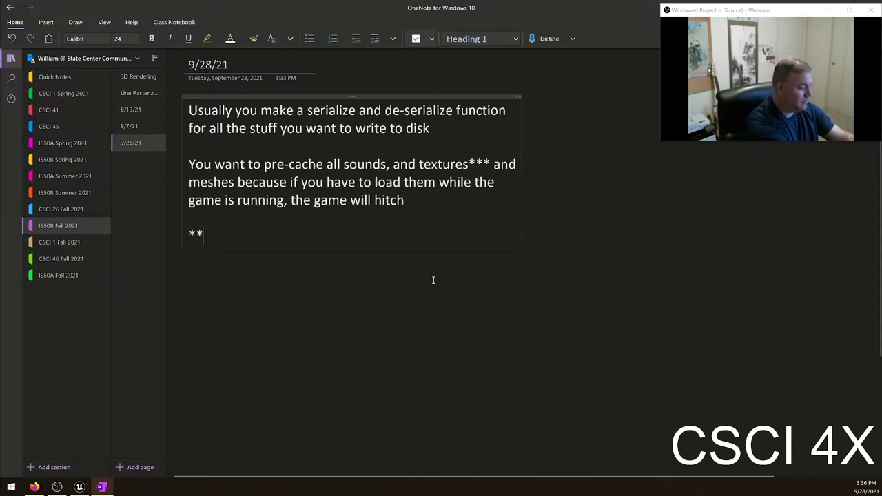
pyautogui.write('*UE5 ios')
pyautogui.press('BackSpace')
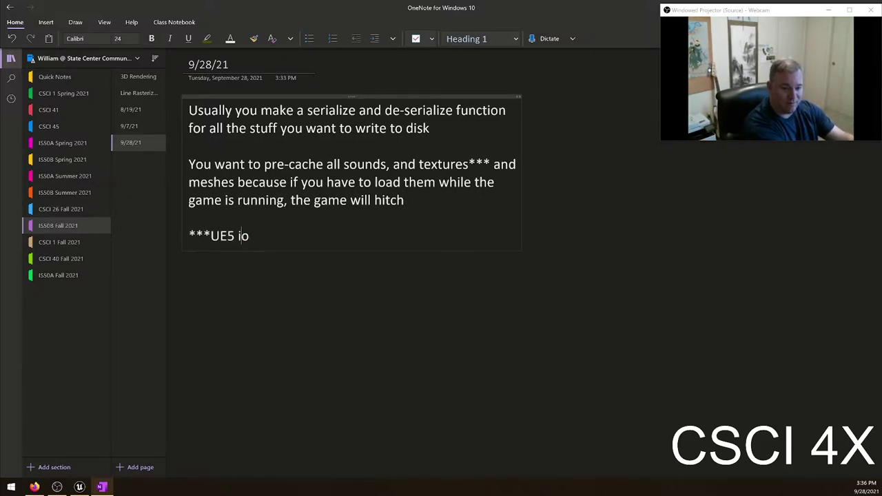
pyautogui.press('BackSpace')
pyautogui.write('s based on not be')
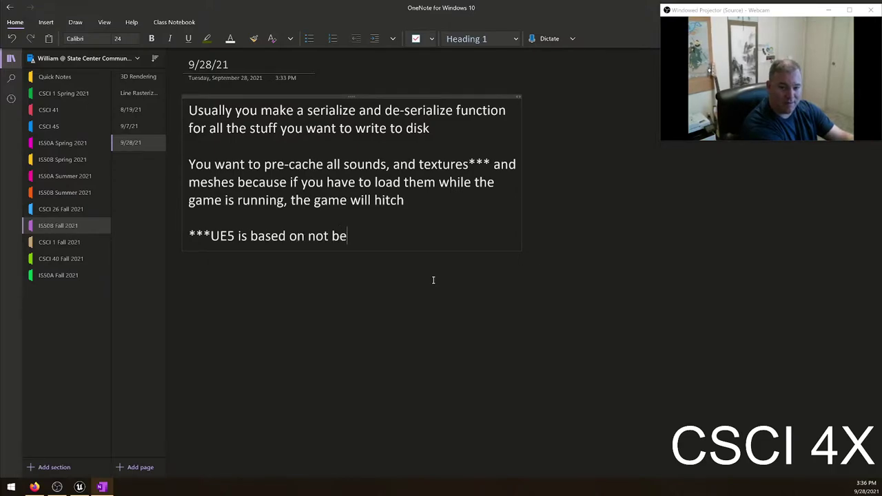
pyautogui.press('BackSpace')
pyautogui.press('BackSpace')
pyautogui.write('needing to prec')
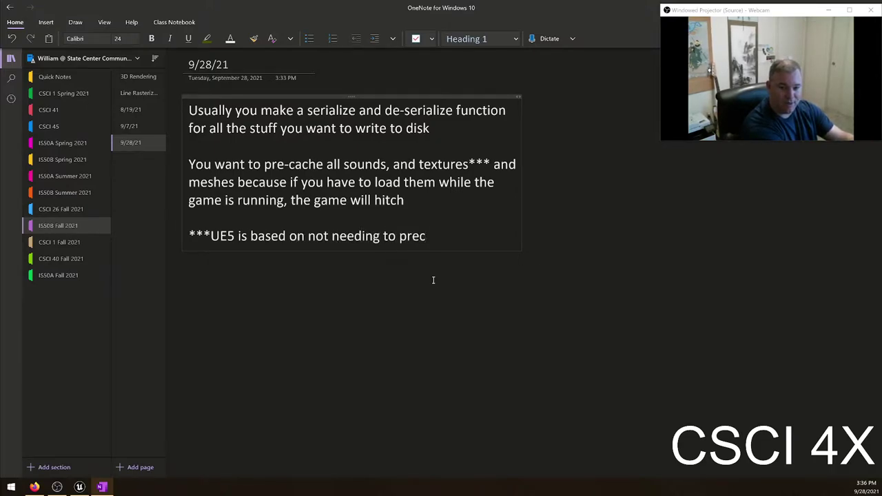
pyautogui.write('ache so much')
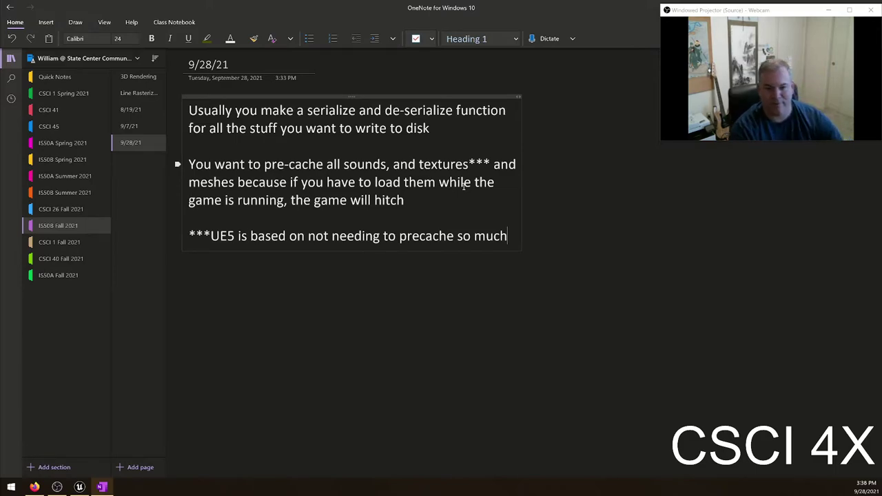
# - After a blank line, add "You want to be smart about it - you can just save a difference from the original map and the changes you made"
pyautogui.press('Return')
pyautogui.press('Return')
pyautogui.write('You wan')
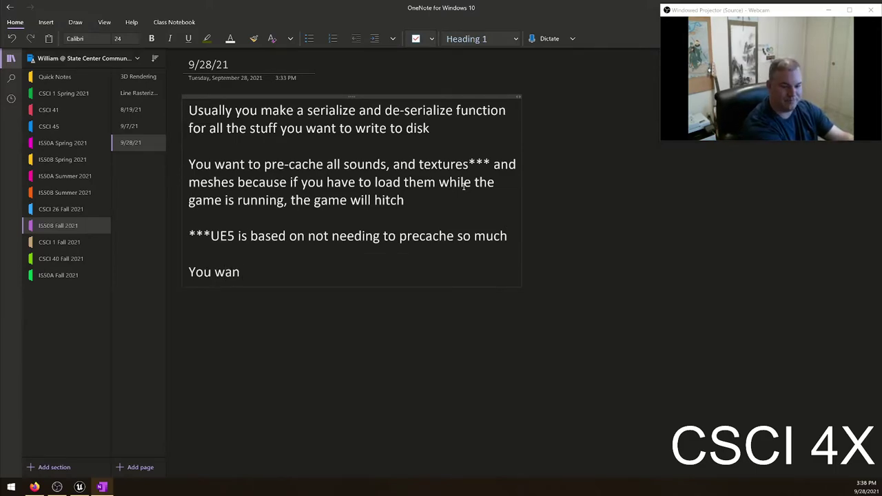
pyautogui.write('t to be smart about it -')
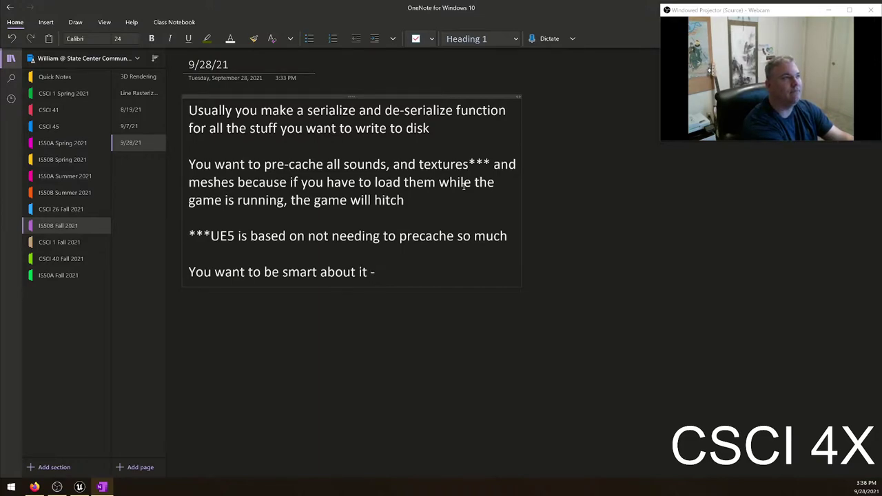
pyautogui.write('you can')
pyautogui.write(' just save a d')
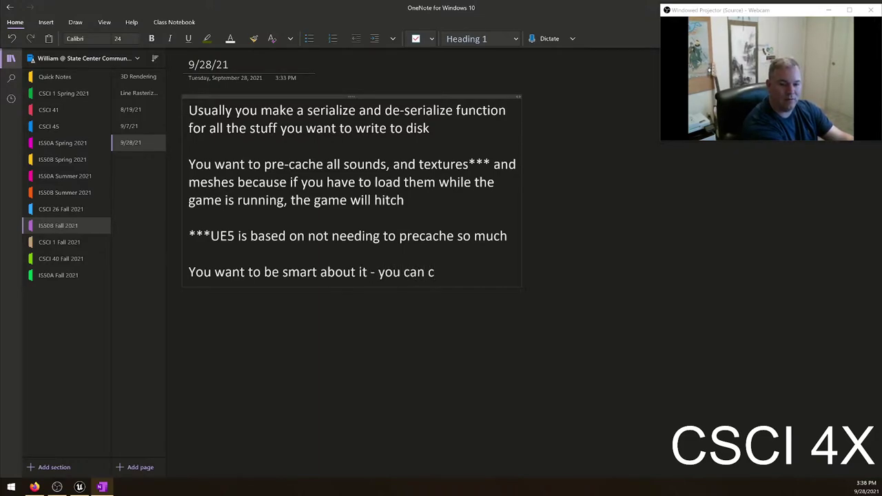
pyautogui.write('iffe')
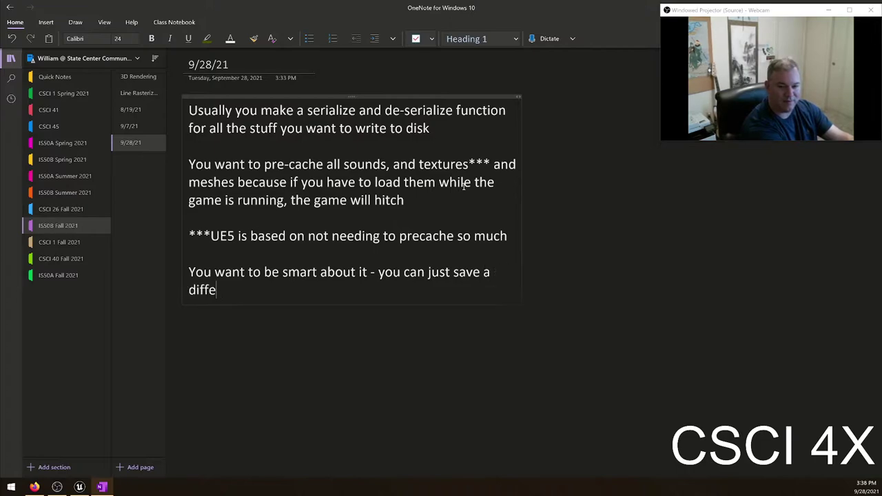
pyautogui.write('rence from')
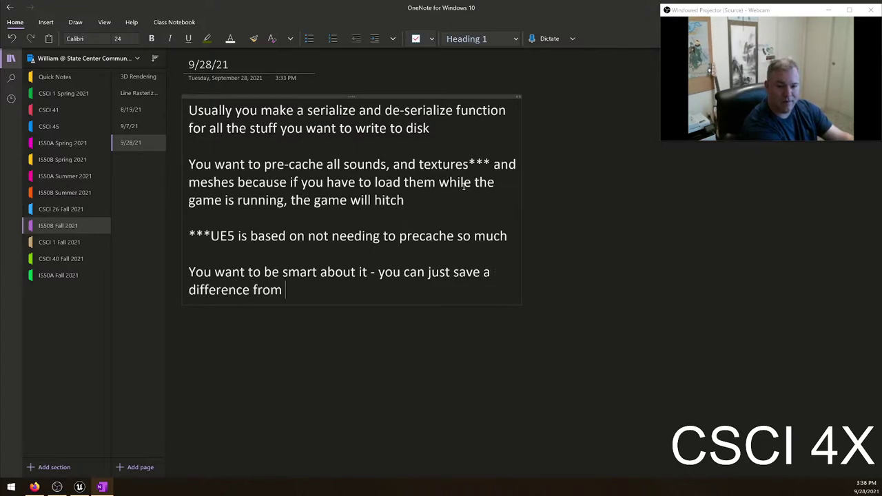
pyautogui.write(' the original map and the ')
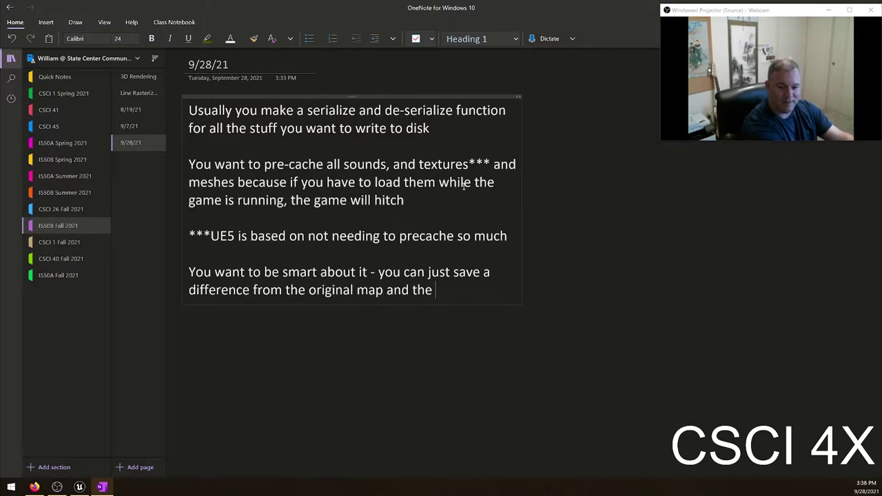
pyautogui.write('changes you made')
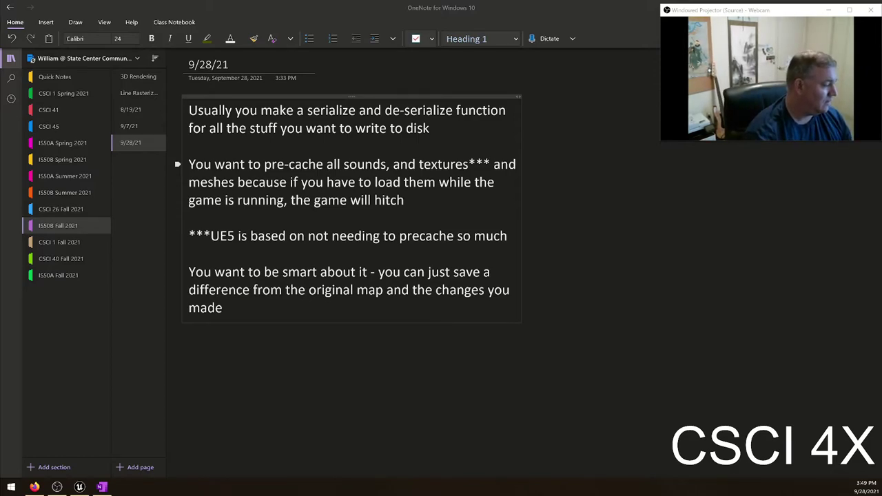
# - Bring the Firefox window onto the screen and search the web for "encyclopedia of game mechanics"
pyautogui.moveTo(881, 138); pyautogui.dragTo(440, 2)
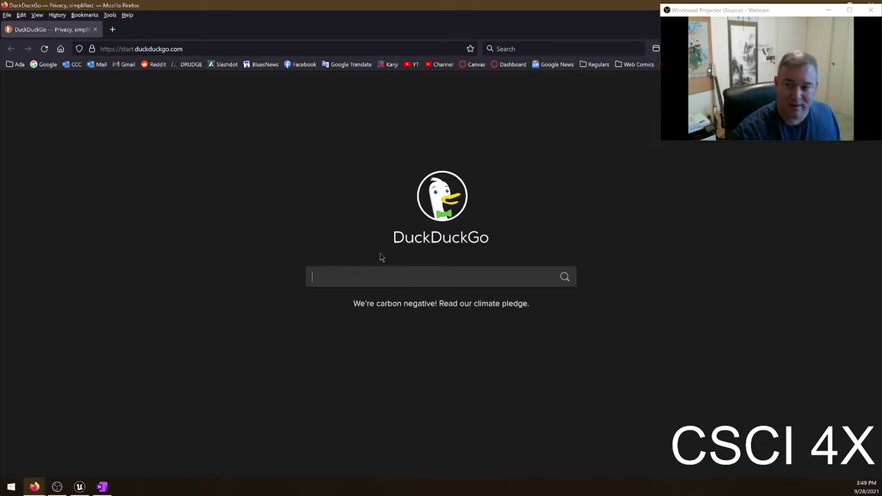
pyautogui.click(236, 53)
pyautogui.write('encycloped')
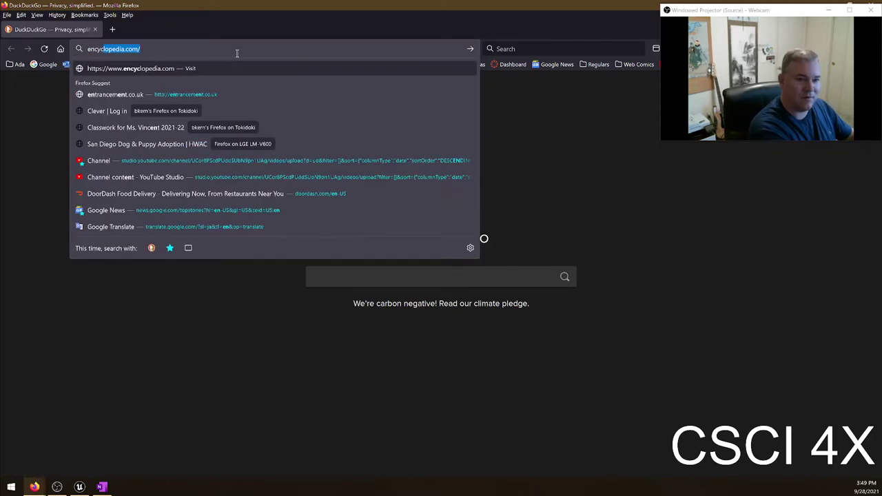
pyautogui.write('ia of gam')
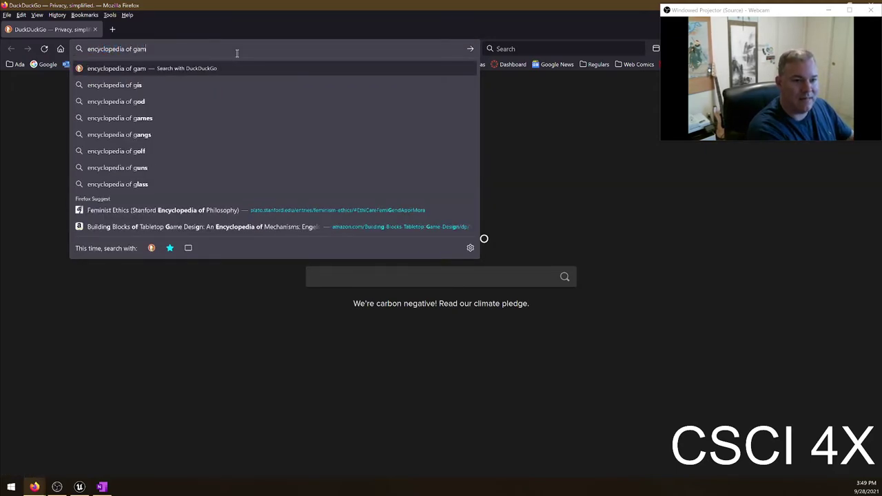
pyautogui.write('e mechanics')
pyautogui.press('Return')
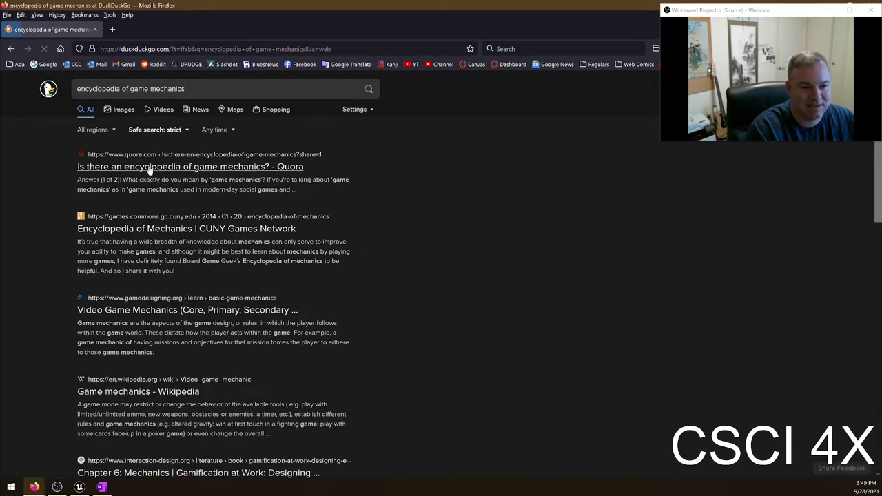
# - Open the Quora result "Is there an encyclopedia of game mechanics?" and expand the first answer to read it in full
pyautogui.click(148, 169)
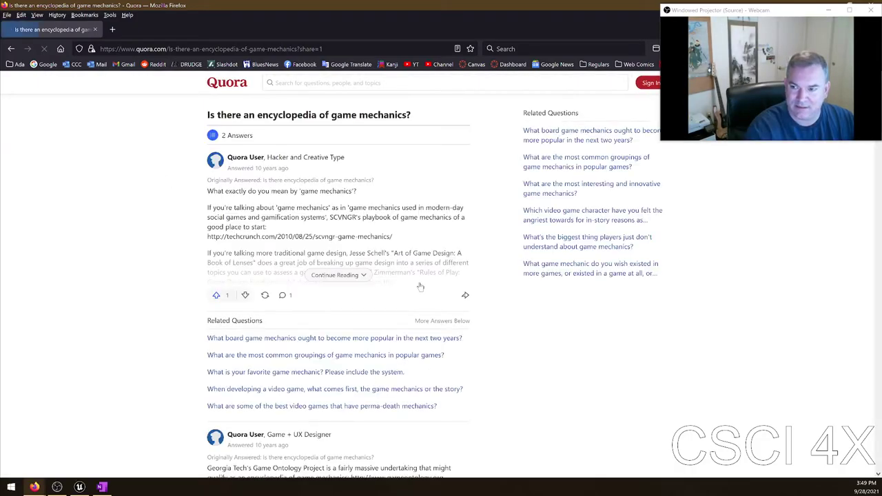
pyautogui.click(338, 274)
pyautogui.scroll(-1, 346, 221)
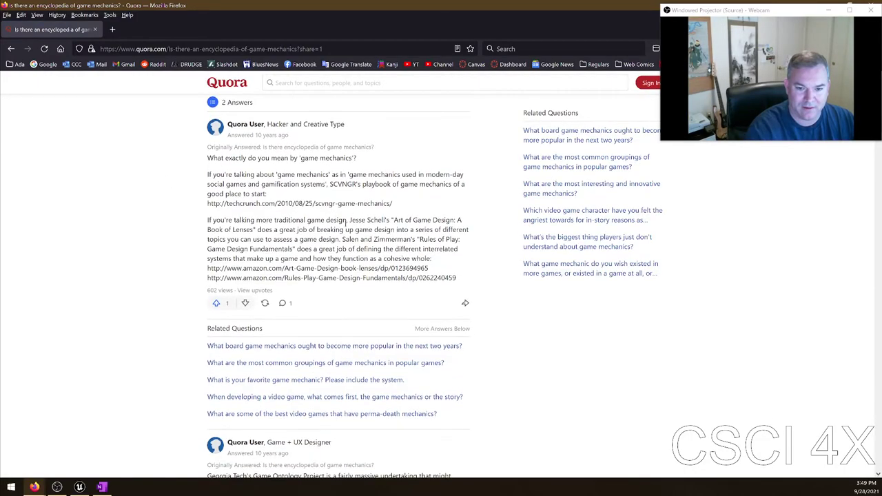
# - Open the TechCrunch link from the first answer, read through SCVNGR's game mechanics playdeck down to Behavioral Contrast, and close the article
pyautogui.tripleClick(252, 204)
pyautogui.rightClick(252, 203)
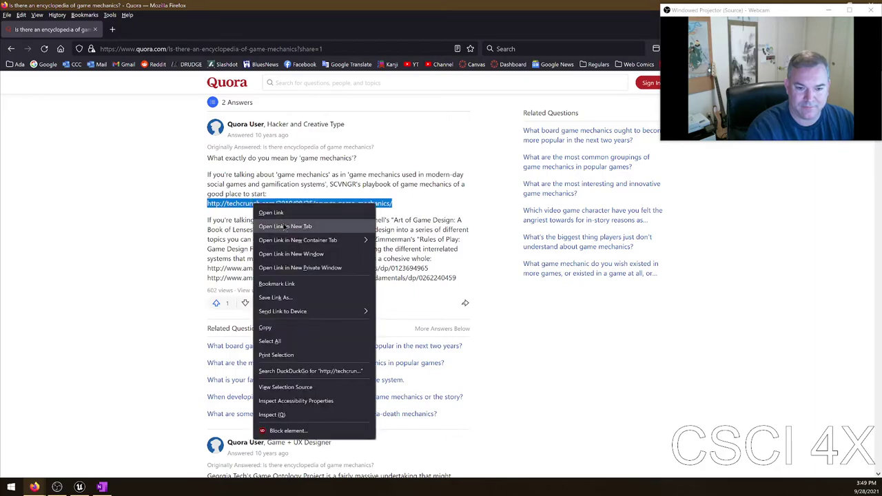
pyautogui.click(276, 212)
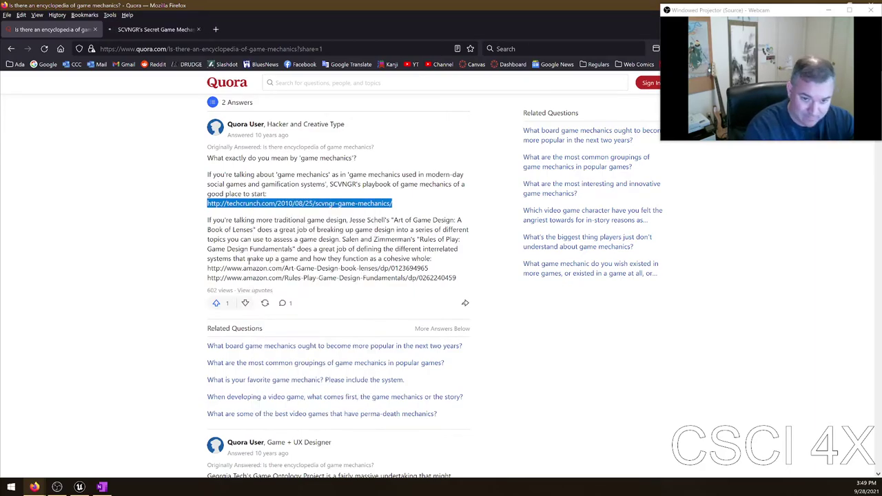
pyautogui.hotkey('ctrl', 'Tab')
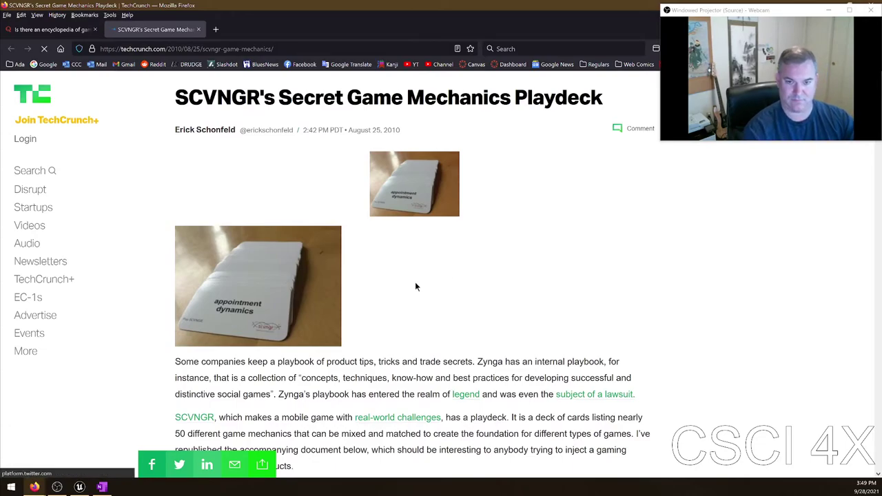
pyautogui.scroll(-3, 415, 286)
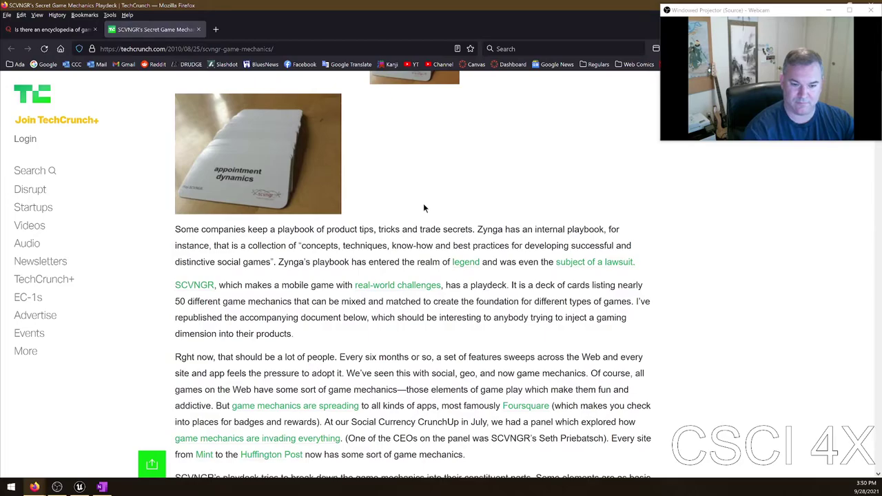
pyautogui.scroll(-3, 425, 220)
pyautogui.scroll(-5, 405, 226)
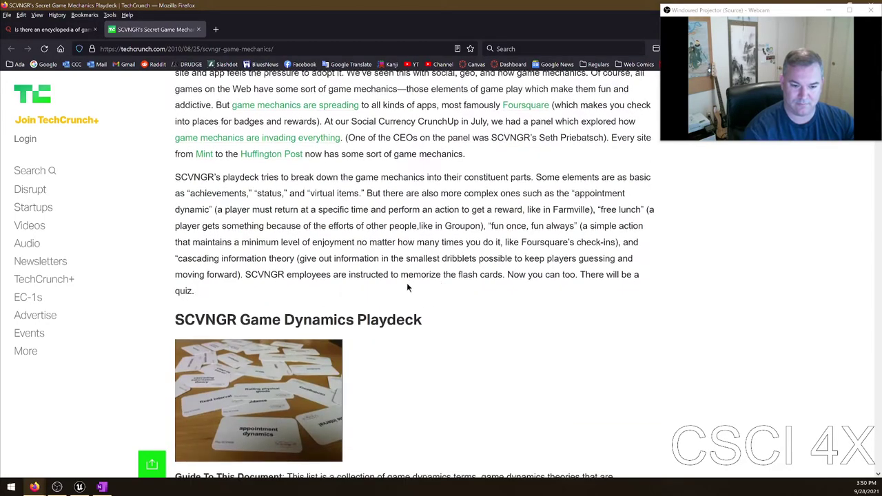
pyautogui.scroll(-4, 403, 279)
pyautogui.scroll(-7, 398, 262)
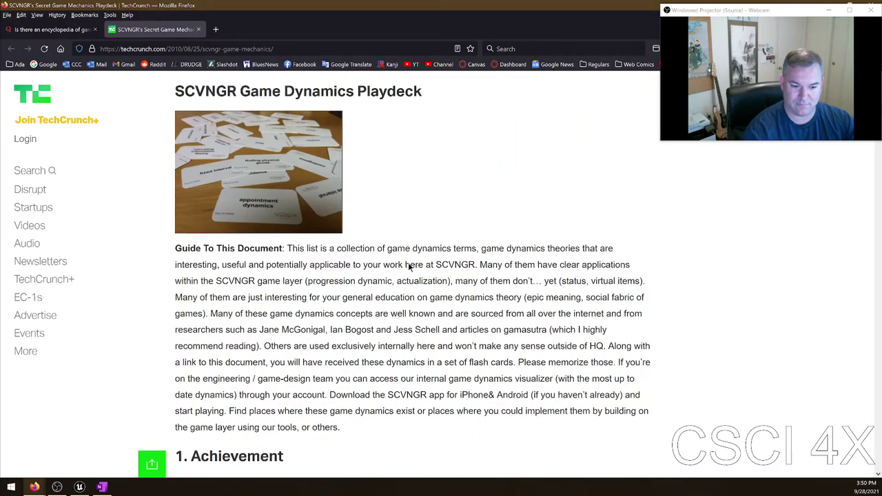
pyautogui.scroll(-7, 440, 271)
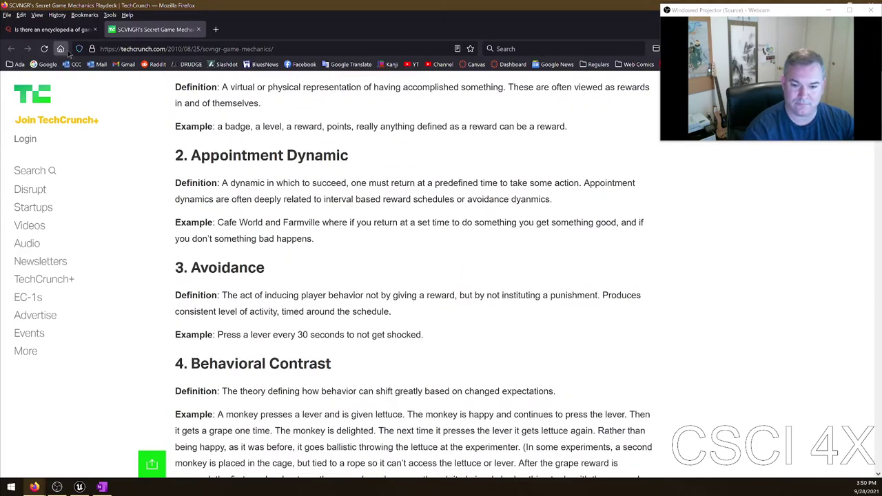
pyautogui.click(198, 29)
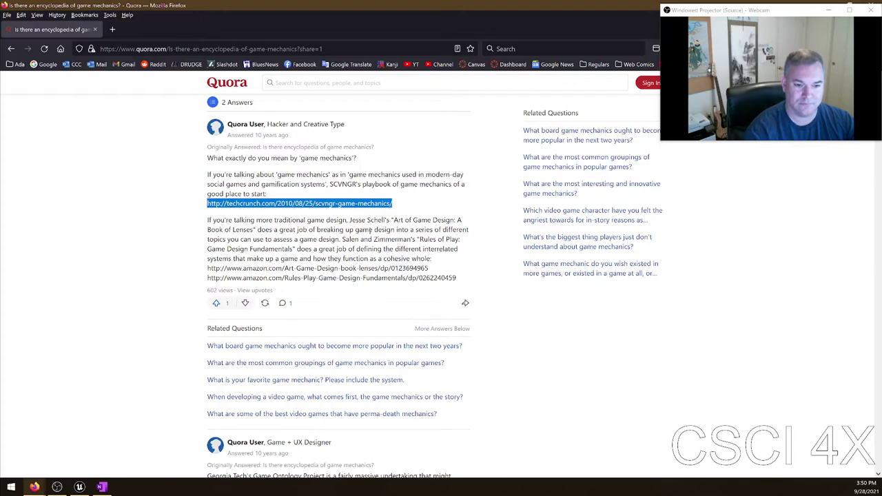
# - Open the Game Ontology link from the second Quora answer, look over the site's home page, and close it
pyautogui.scroll(-4, 341, 289)
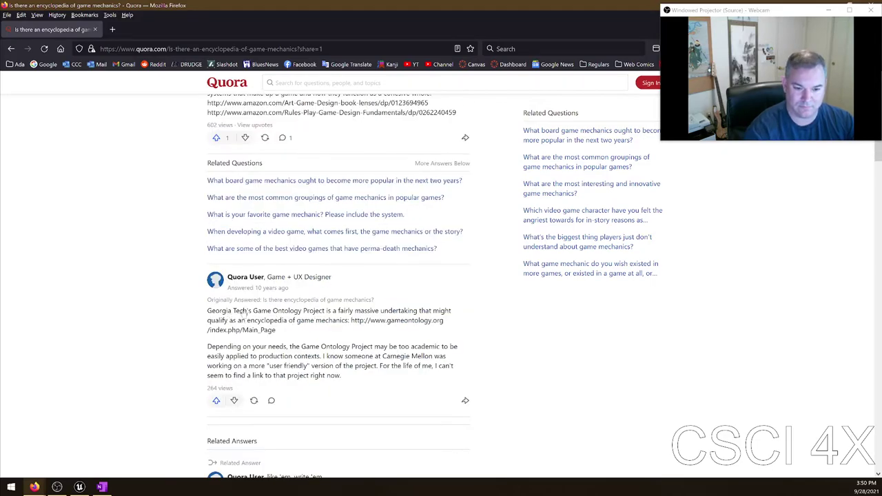
pyautogui.scroll(-1, 348, 303)
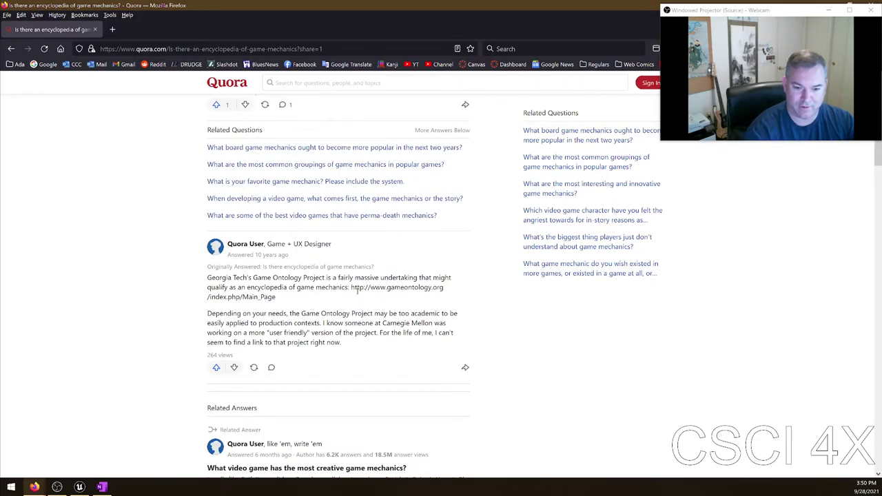
pyautogui.moveTo(352, 287); pyautogui.dragTo(364, 300)
pyautogui.rightClick(374, 289)
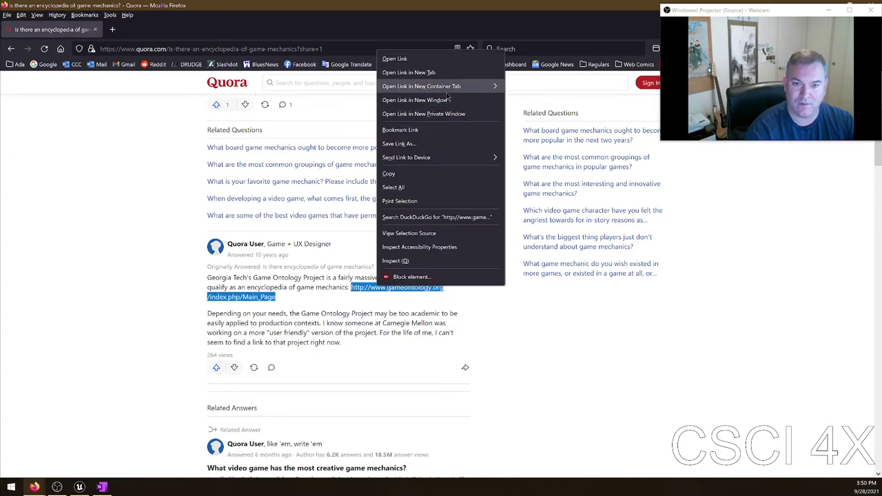
pyautogui.click(379, 55)
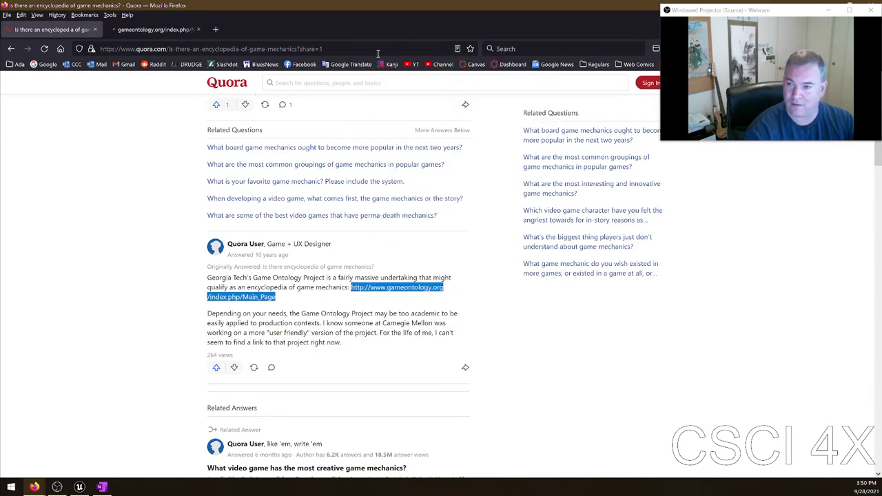
pyautogui.click(153, 29)
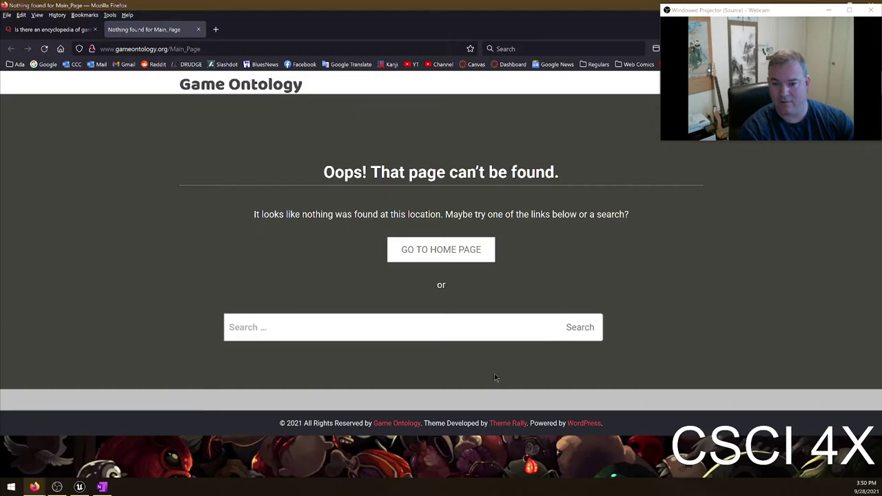
pyautogui.click(434, 254)
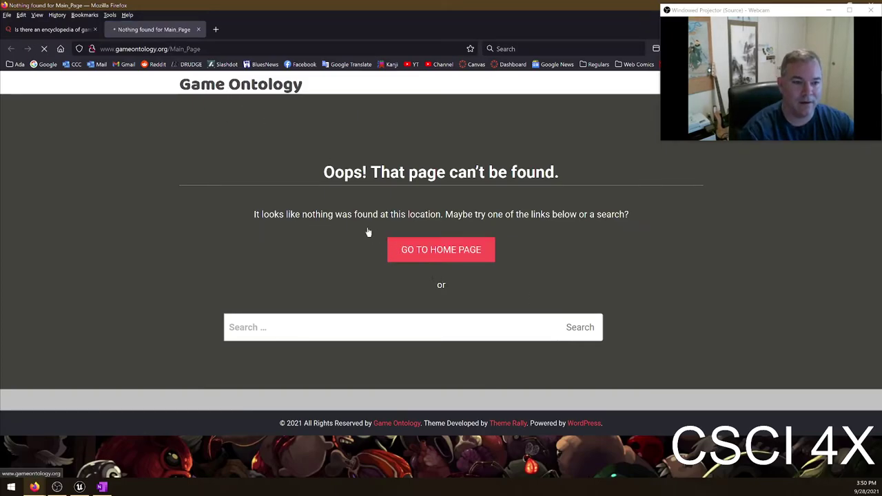
pyautogui.scroll(-10, 341, 234)
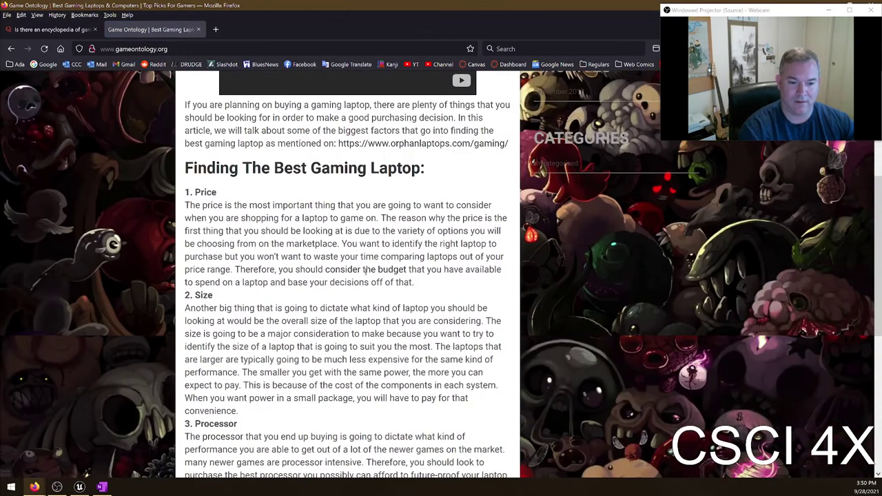
pyautogui.scroll(10, 381, 311)
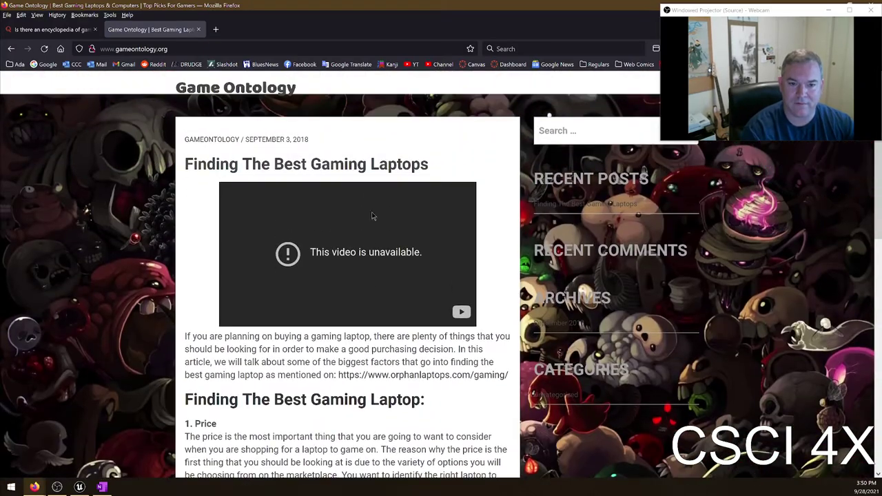
pyautogui.click(198, 29)
pyautogui.click(157, 313)
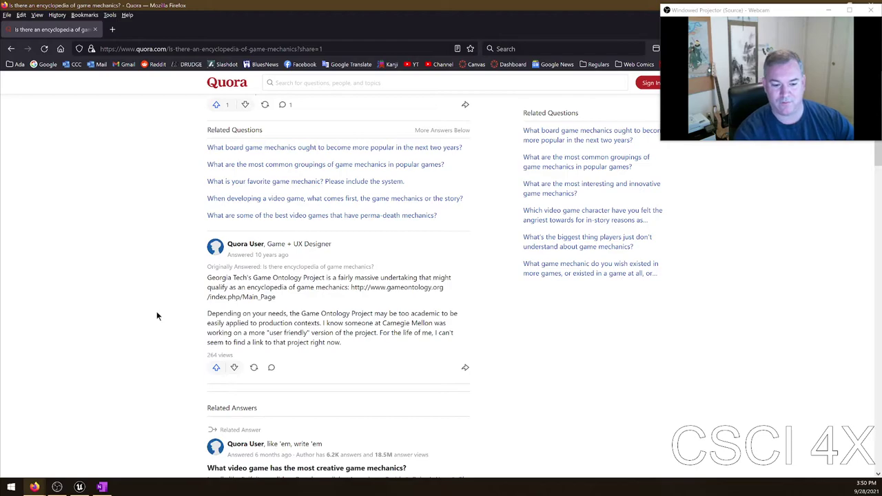
# - Expand the related answer "What video game has the most creative game mechanics?" and read its Braid and Baba Is You sections
pyautogui.scroll(-3, 161, 223)
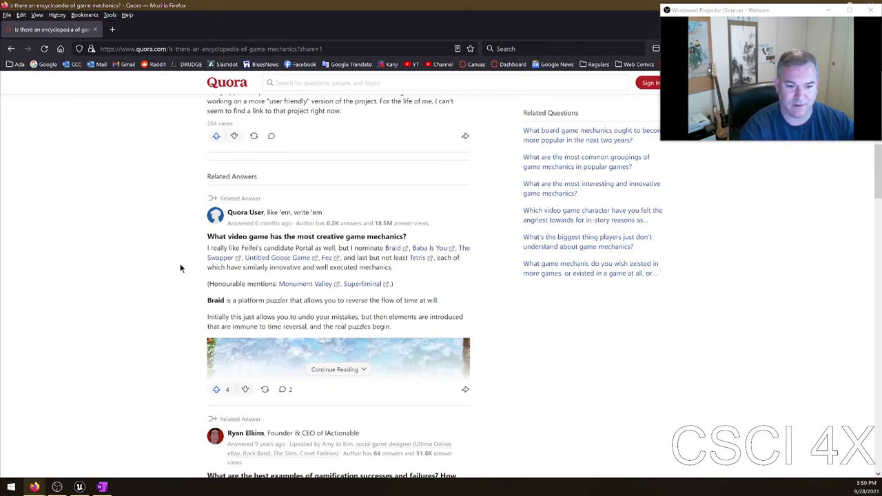
pyautogui.click(337, 370)
pyautogui.scroll(-4, 203, 375)
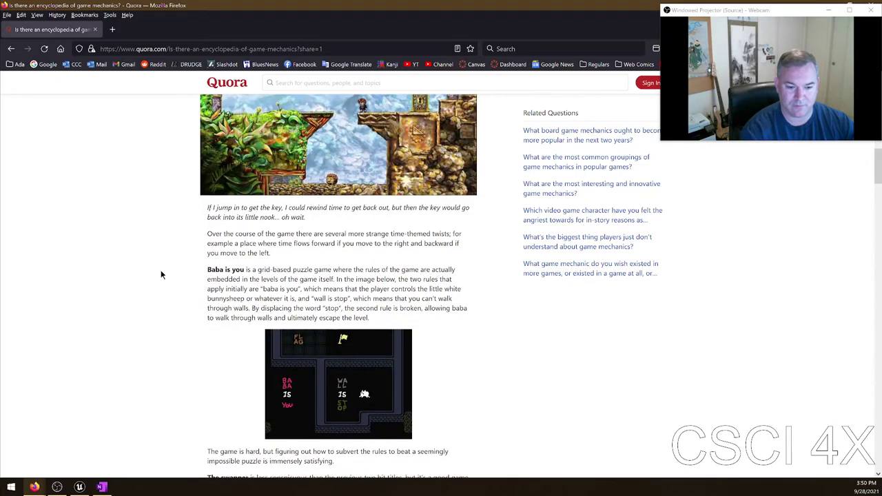
pyautogui.moveTo(161, 274); pyautogui.dragTo(152, 281)
pyautogui.hotkey('alt', 'Tab')
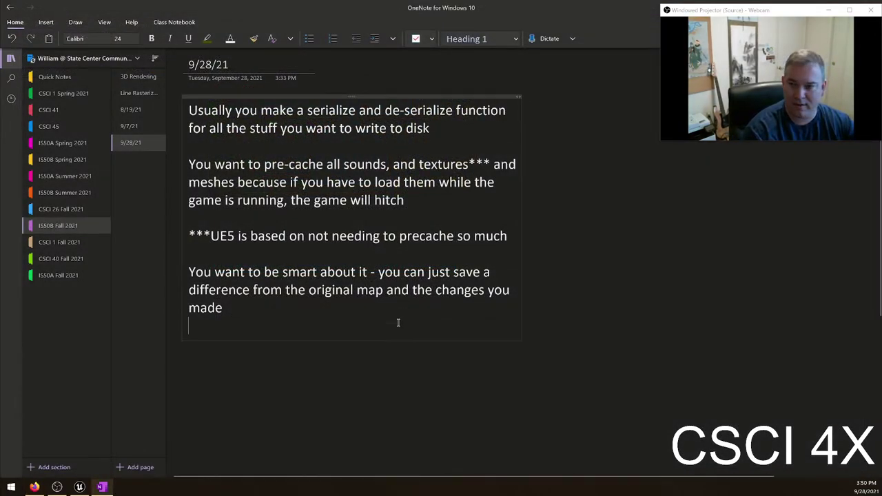
pyautogui.click(346, 400)
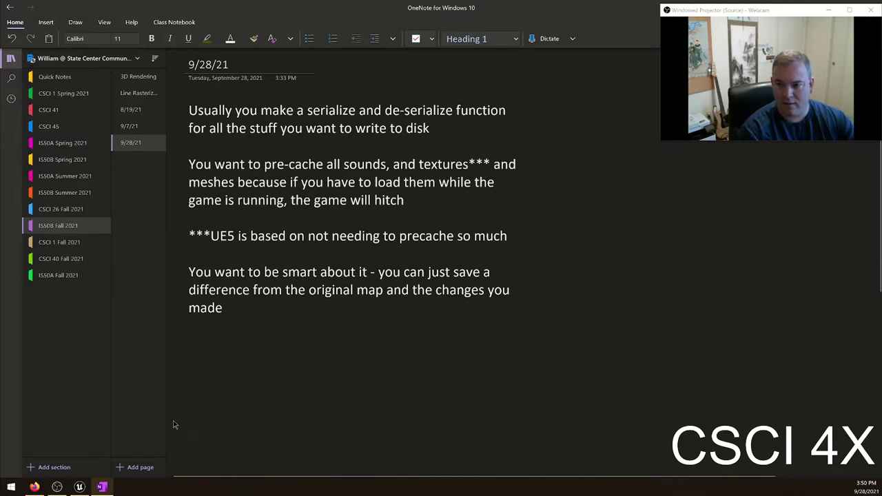
# - Switch to Firefox, go to the Amazon site and search it for "game mechanics"
pyautogui.click(35, 486)
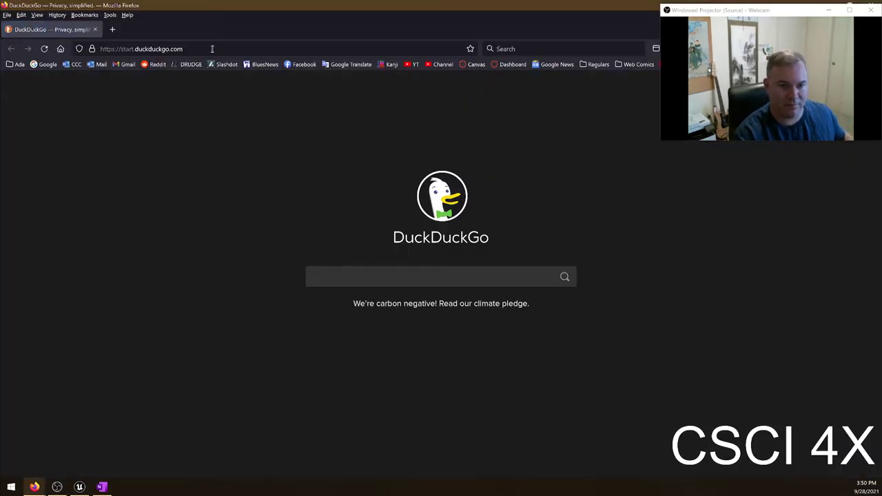
pyautogui.click(212, 48)
pyautogui.write('amazon')
pyautogui.press('Return')
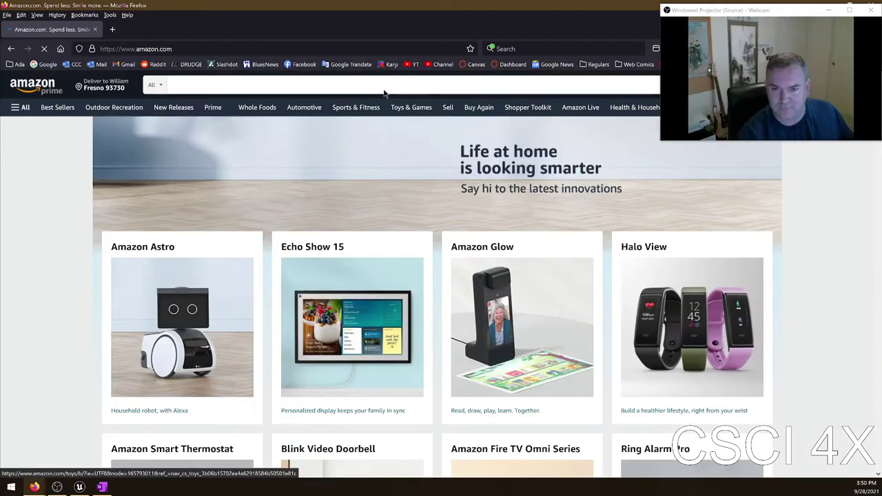
pyautogui.click(340, 80)
pyautogui.write('game mechanics')
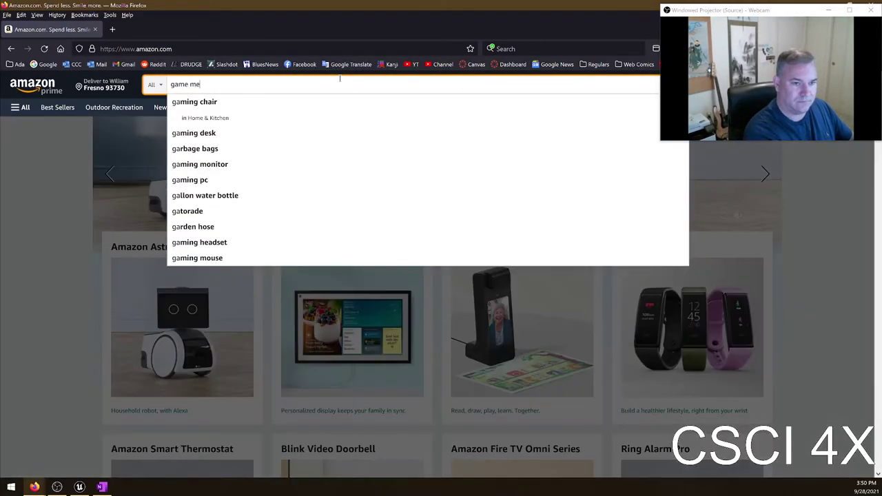
pyautogui.press('Return')
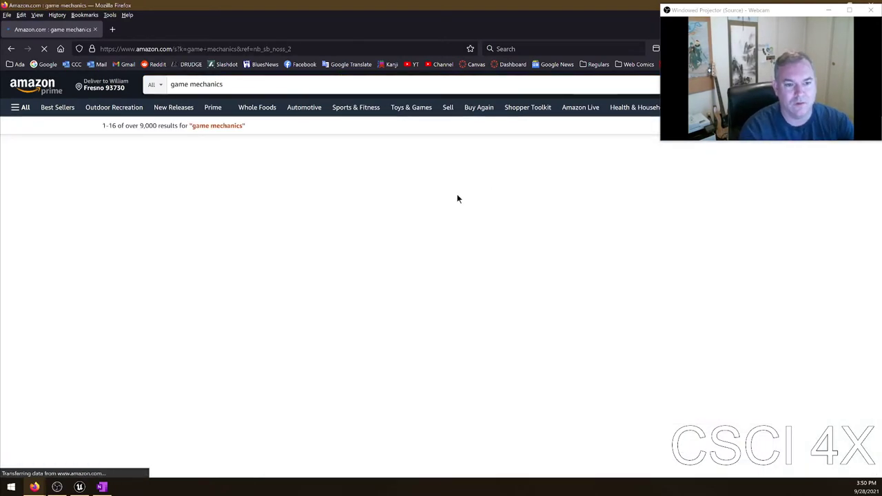
# - Open the result "Building Blocks of Tabletop Game Design: An Encyclopedia of Mechanisms" and bring up its Kindle sample
pyautogui.scroll(-2, 537, 187)
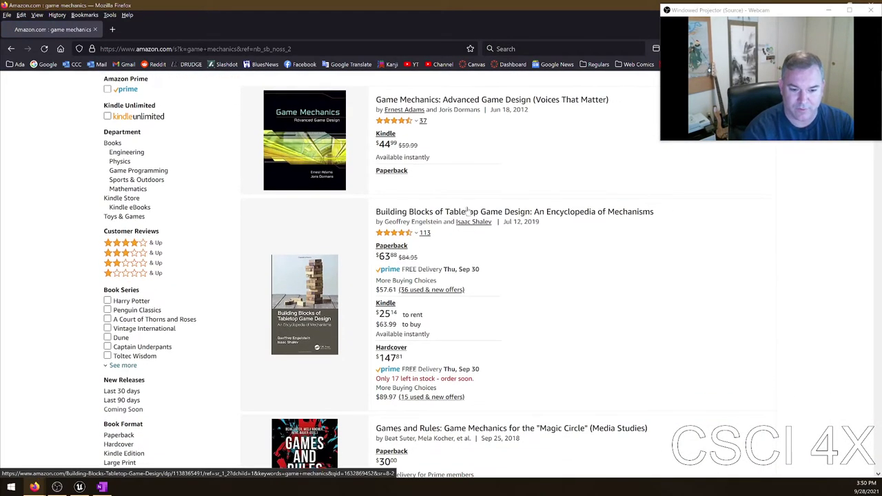
pyautogui.click(455, 213)
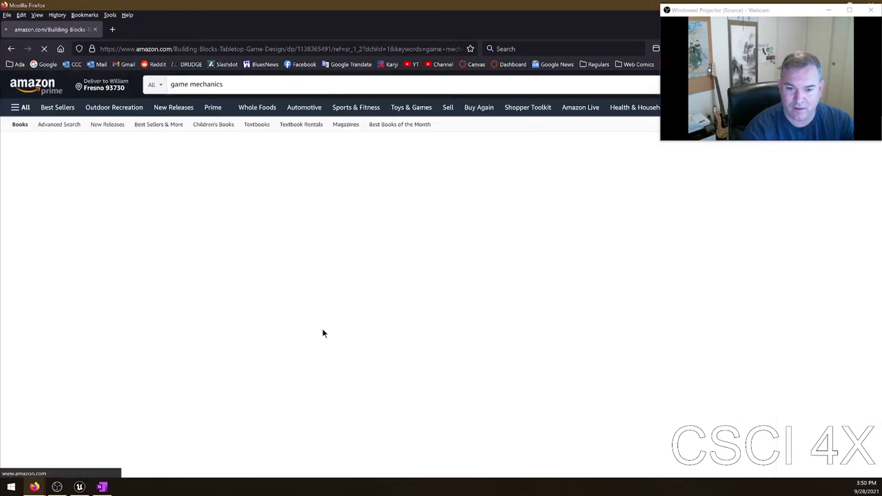
pyautogui.scroll(-1, 370, 282)
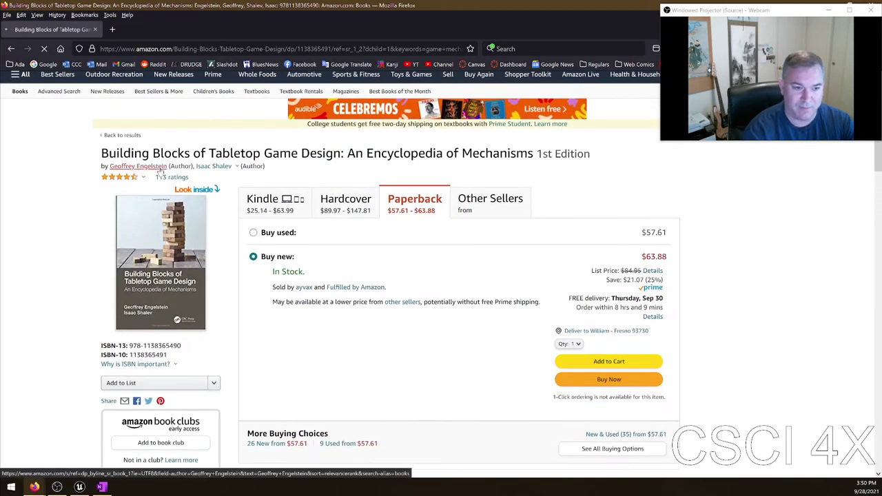
pyautogui.tripleClick(281, 153)
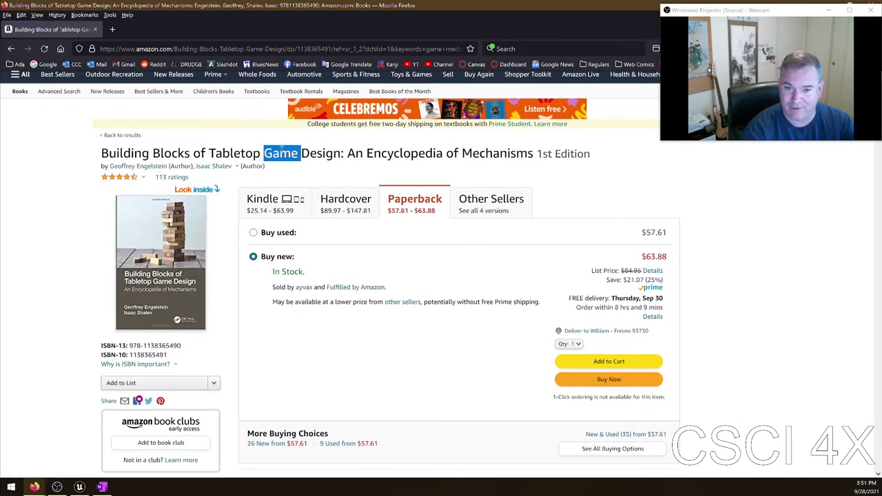
pyautogui.click(499, 153)
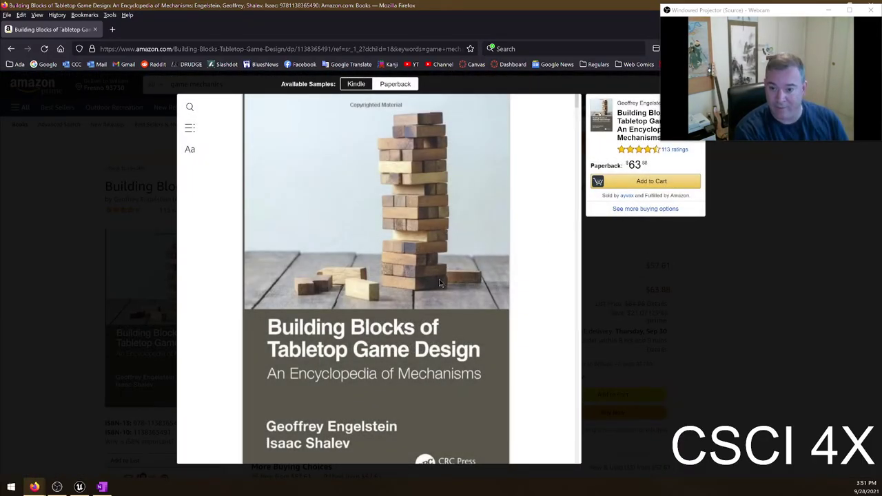
# - Go through the book sample to the Contents and examine the Game Structure and Turn Order and Structure entries
pyautogui.scroll(-4, 496, 303)
pyautogui.scroll(-4, 481, 322)
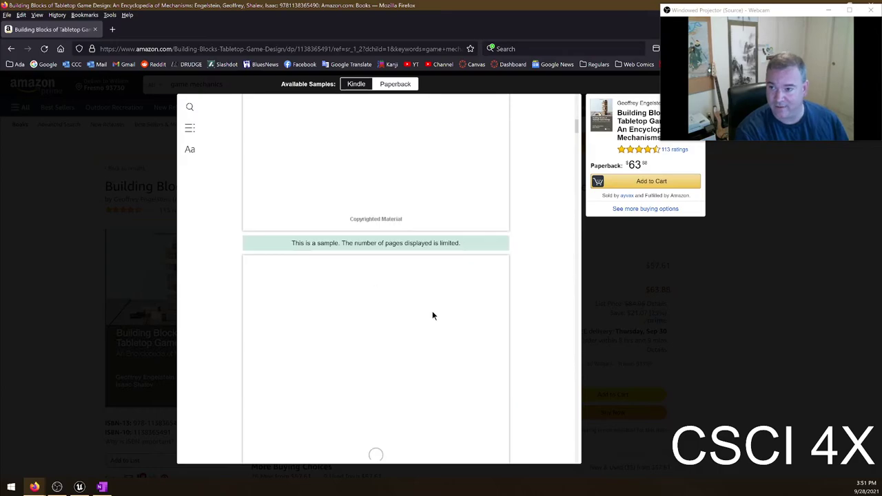
pyautogui.scroll(-10, 408, 279)
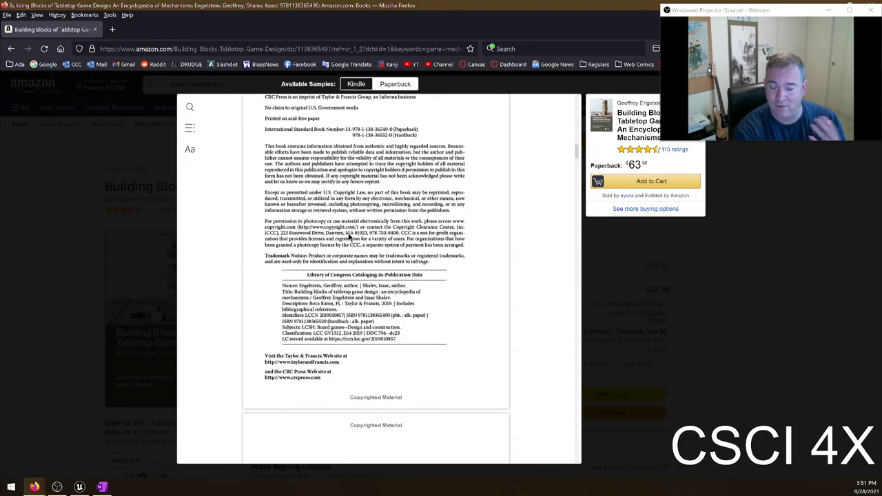
pyautogui.scroll(-8, 415, 268)
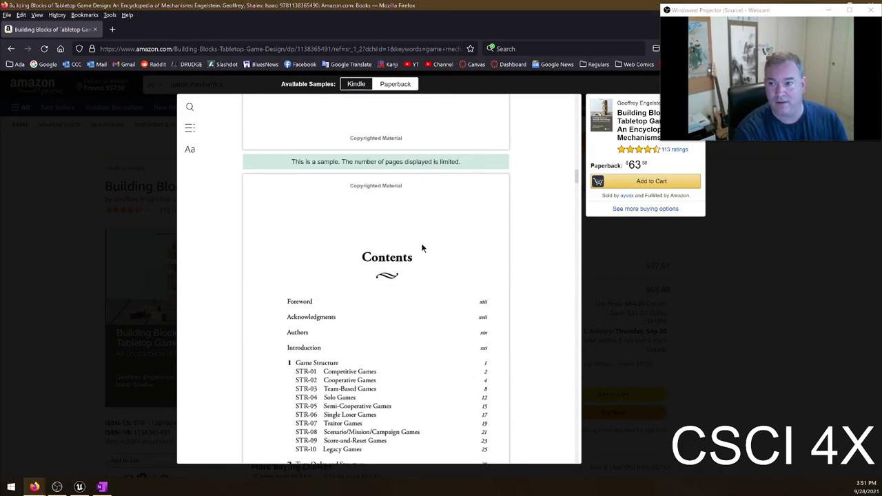
pyautogui.scroll(3, 368, 212)
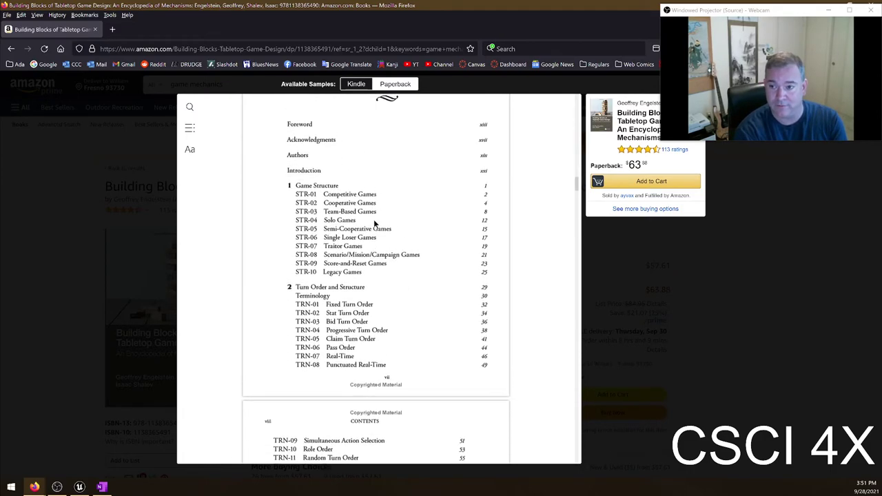
pyautogui.scroll(-2, 383, 246)
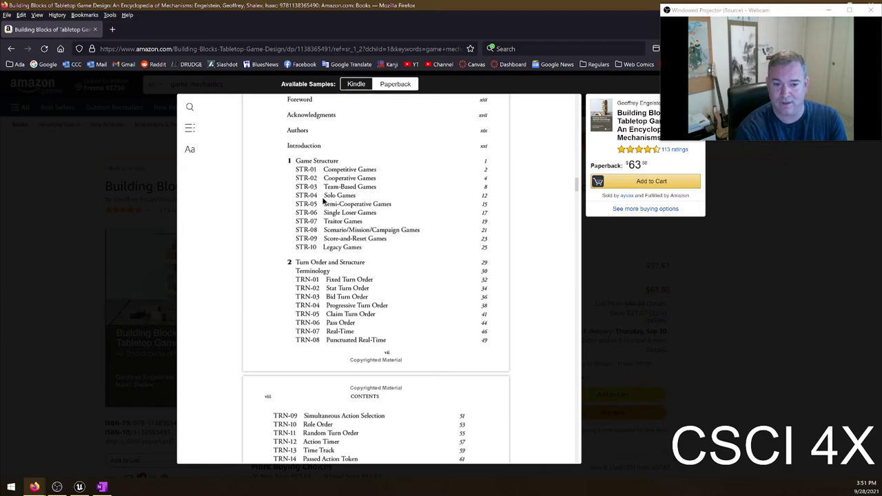
# - Examine the Contents entries for Game Structure, Turn Order and Structure, and Actions in the book sample
pyautogui.scroll(-1, 328, 191)
pyautogui.scroll(2, 327, 191)
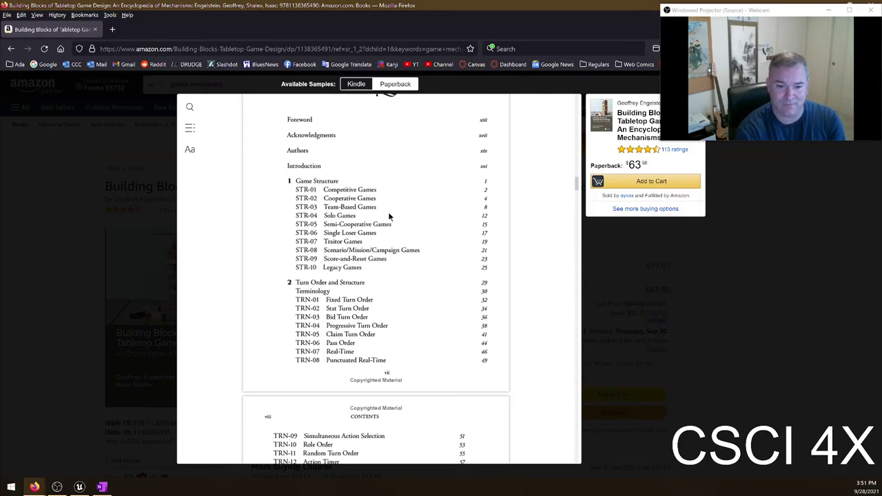
pyautogui.scroll(-6, 389, 219)
pyautogui.scroll(1, 374, 171)
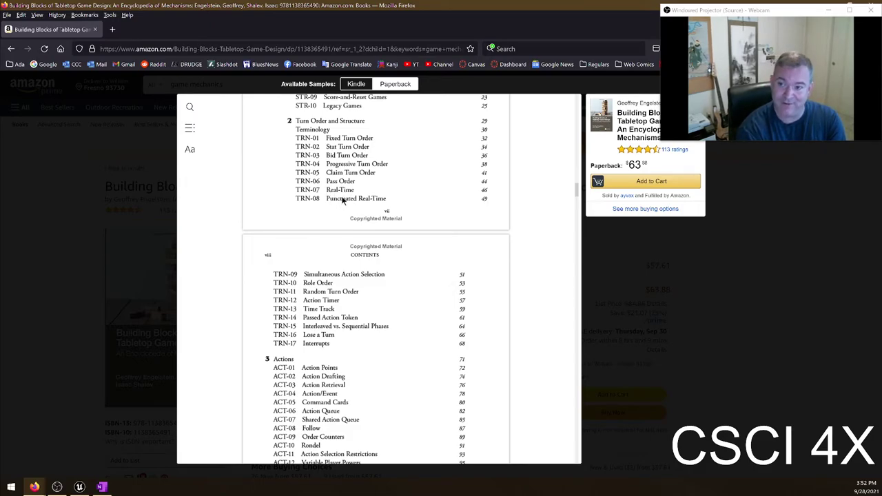
pyautogui.scroll(-3, 345, 199)
pyautogui.scroll(-2, 390, 195)
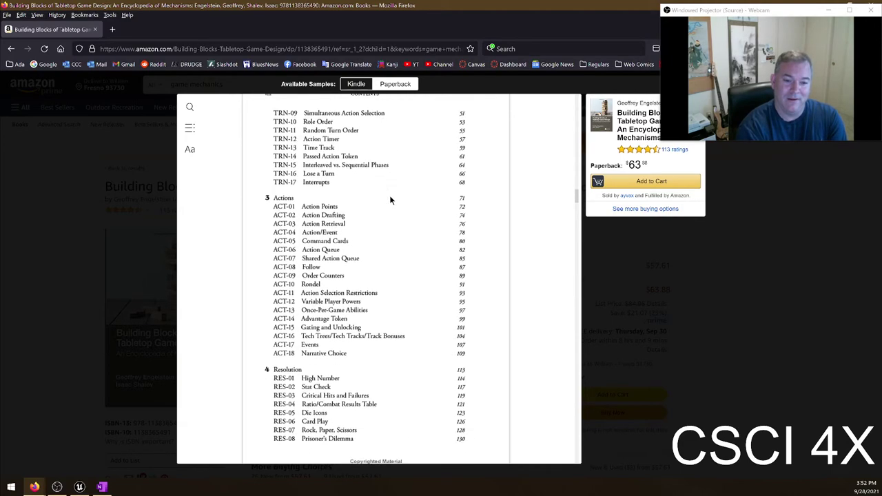
pyautogui.scroll(-2, 361, 197)
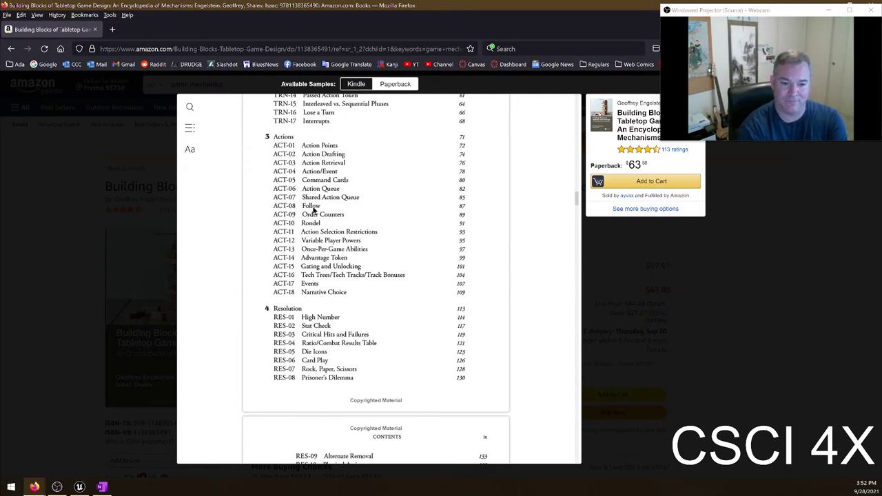
# - Go through the Contents entries of chapter 4, Resolution, and chapter 5, Game End and Victory
pyautogui.scroll(-3, 330, 216)
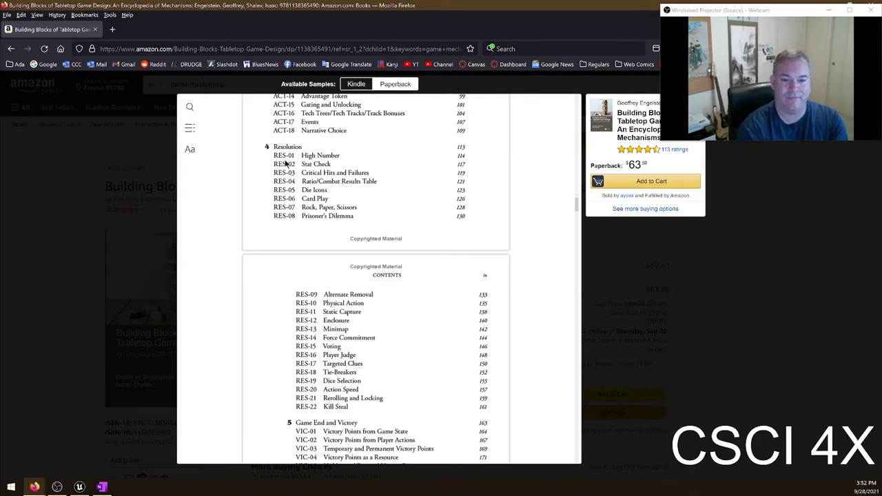
pyautogui.scroll(-2, 275, 178)
pyautogui.scroll(-3, 346, 200)
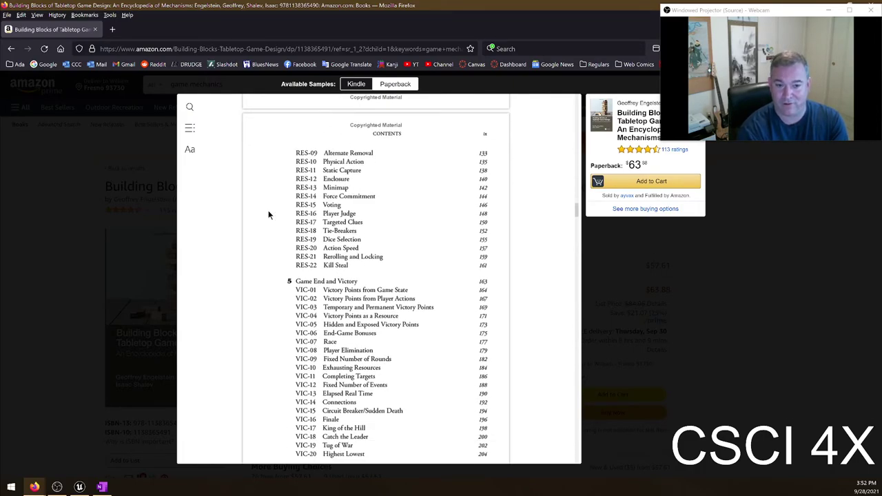
pyautogui.scroll(2, 323, 282)
pyautogui.scroll(2, 300, 234)
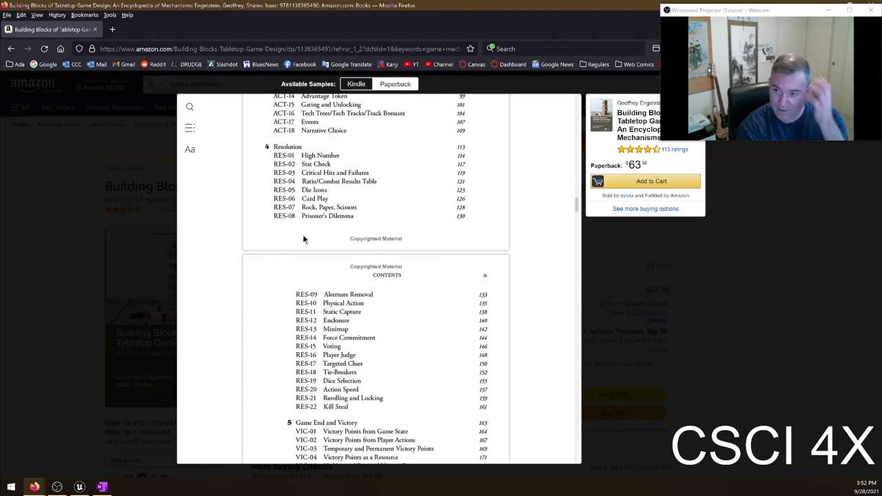
pyautogui.scroll(-1, 303, 236)
pyautogui.scroll(-7, 339, 227)
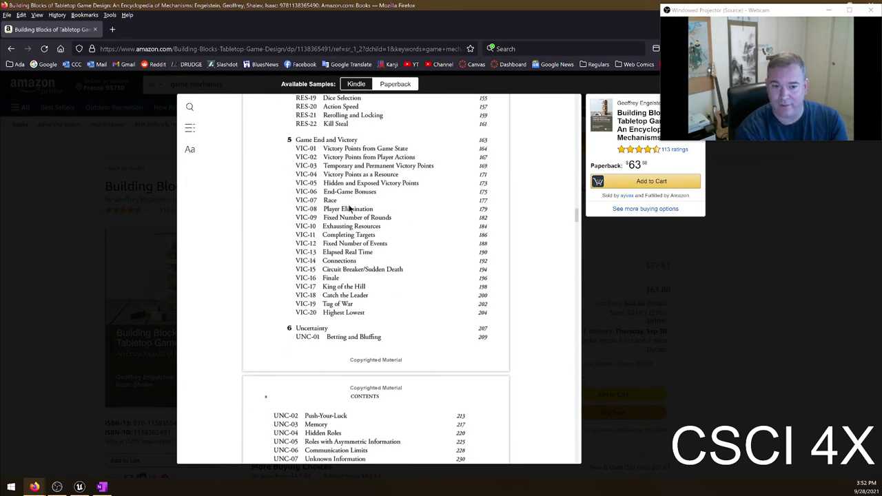
pyautogui.scroll(13, 353, 209)
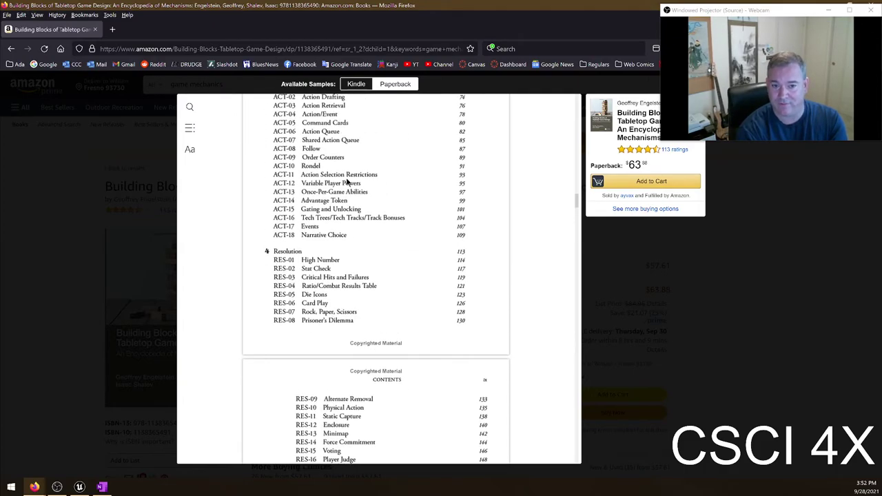
pyautogui.scroll(-13, 338, 178)
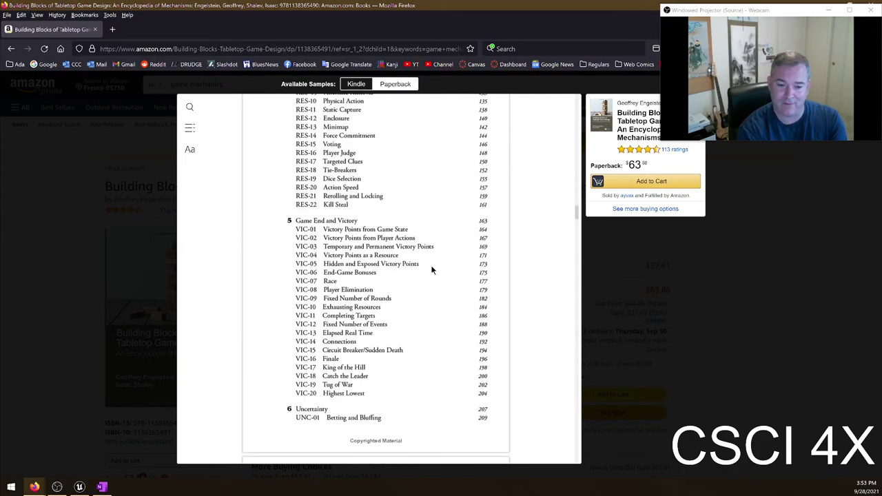
pyautogui.scroll(9, 386, 248)
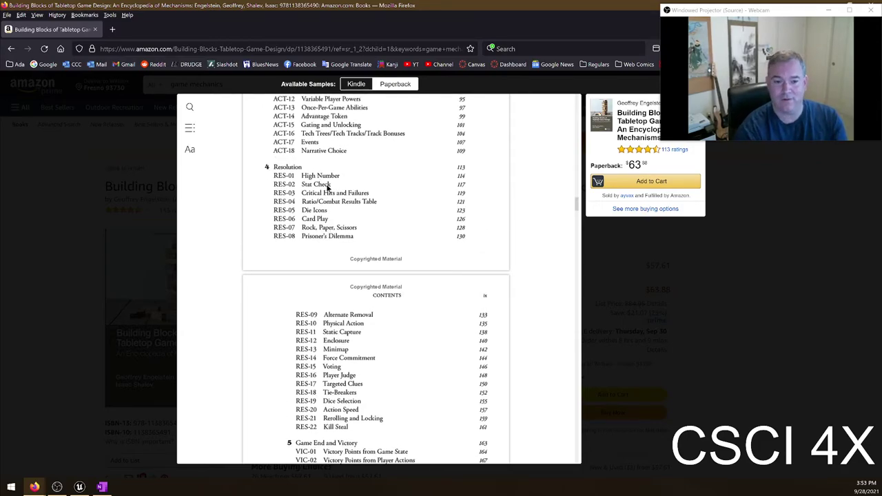
pyautogui.scroll(-4, 292, 200)
pyautogui.scroll(-4, 360, 235)
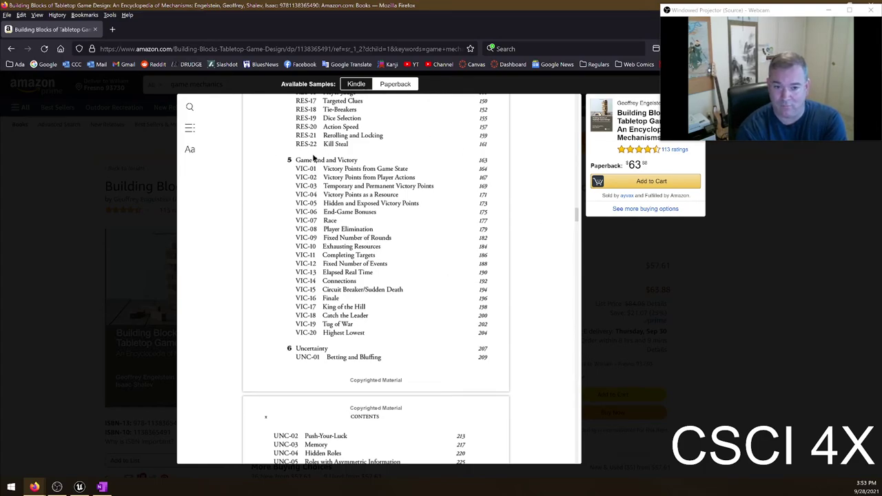
# - Continue through the Contents to the Uncertainty, Economics and Auctions mechanisms
pyautogui.scroll(-3, 369, 265)
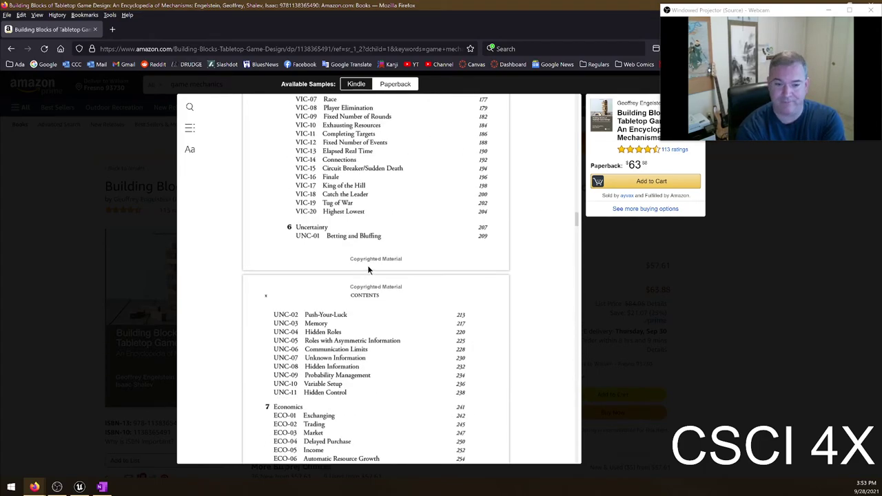
pyautogui.scroll(-1, 389, 234)
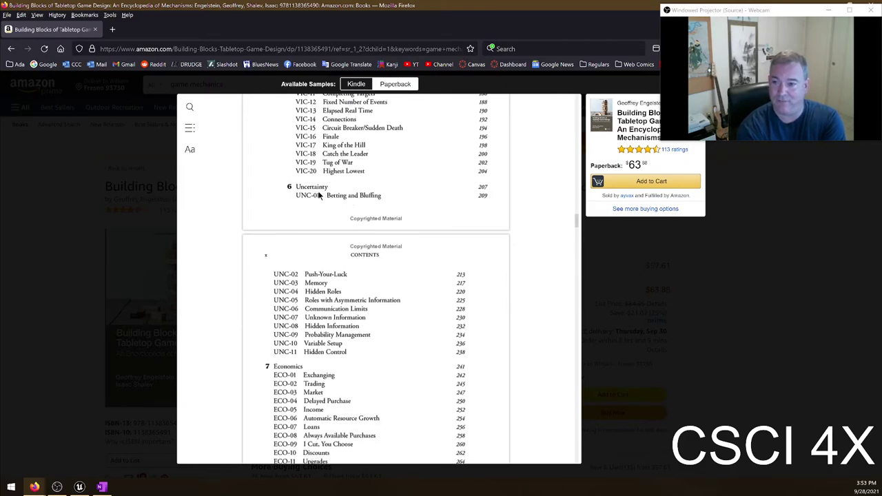
pyautogui.scroll(-5, 361, 283)
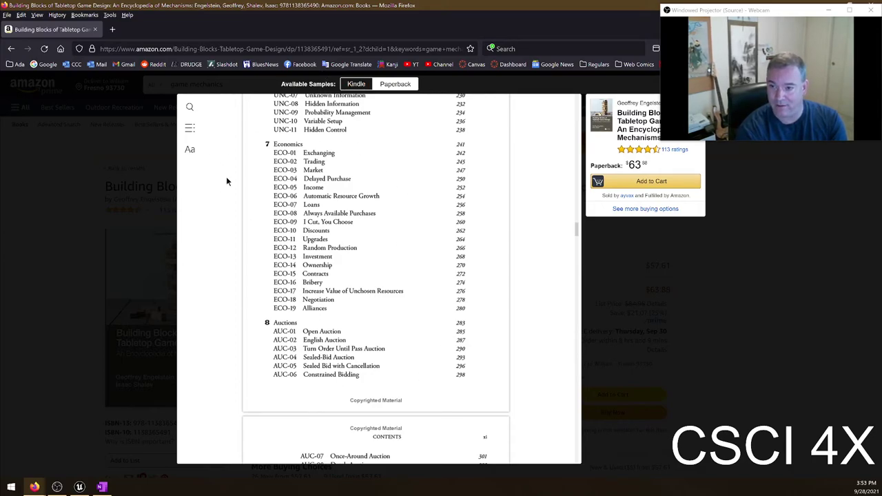
pyautogui.scroll(-4, 358, 229)
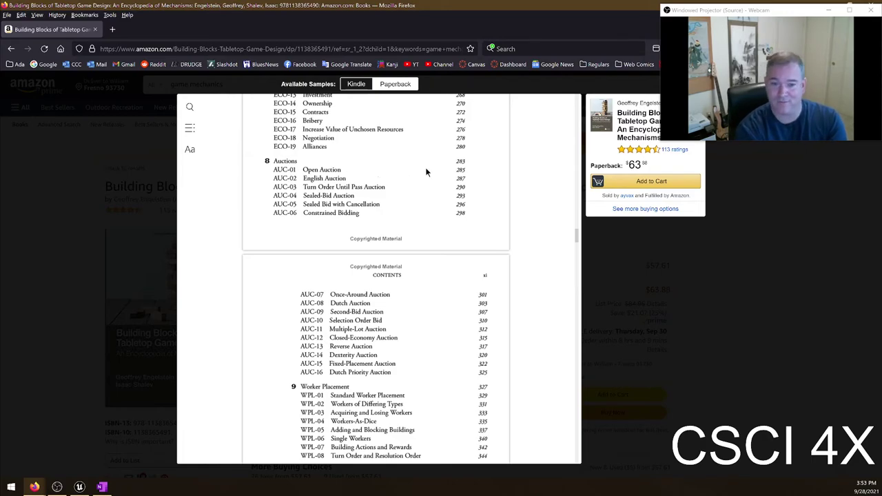
# - Review the remaining Contents chapters from Worker Placement and Movement to Card Mechanisms, and continue to the Foreword
pyautogui.scroll(-3, 427, 174)
pyautogui.scroll(-2, 418, 179)
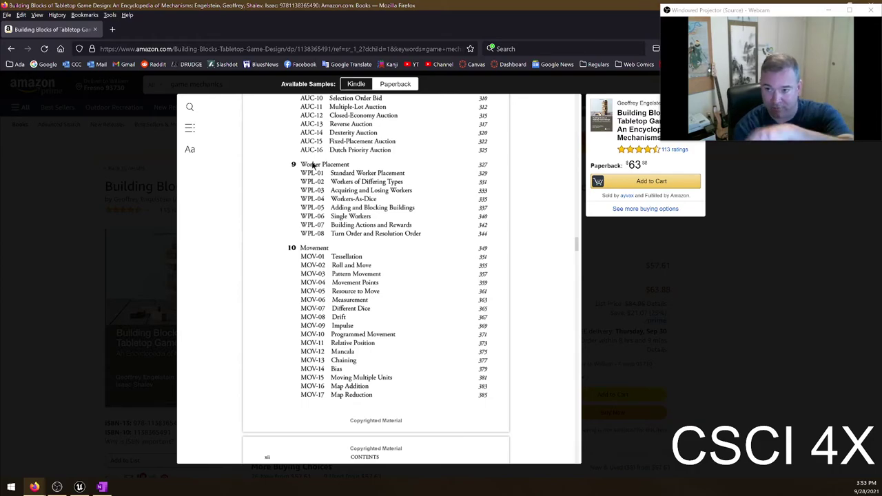
pyautogui.scroll(-3, 313, 165)
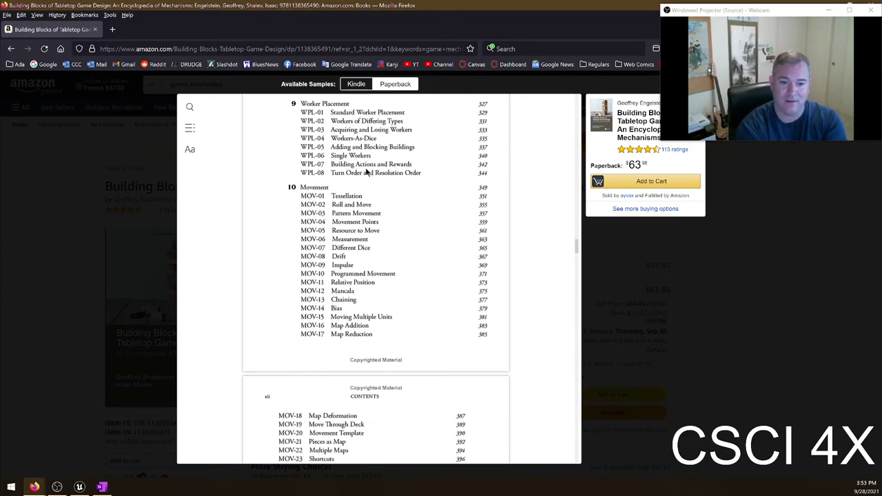
pyautogui.scroll(2, 338, 157)
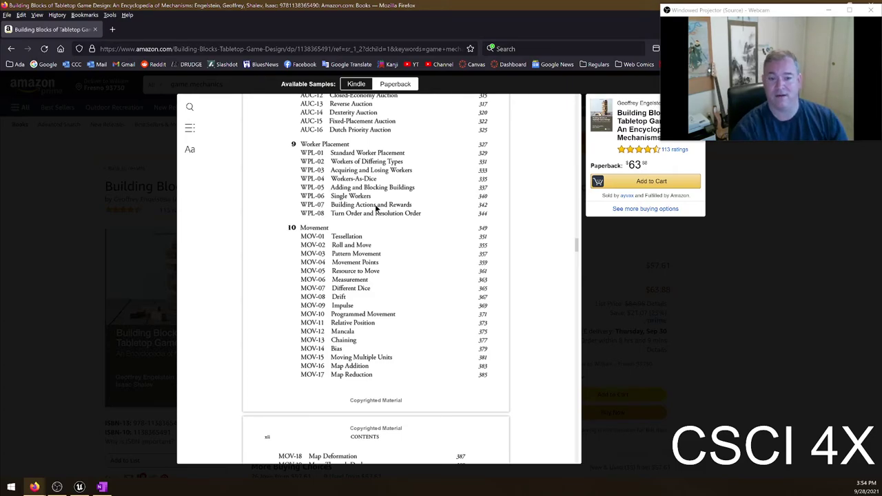
pyautogui.scroll(-6, 420, 241)
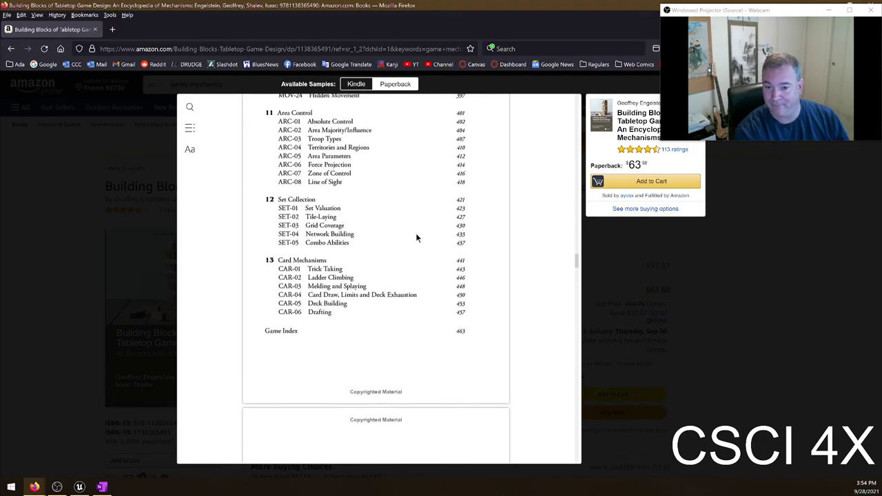
pyautogui.scroll(-1, 413, 237)
pyautogui.scroll(-3, 410, 238)
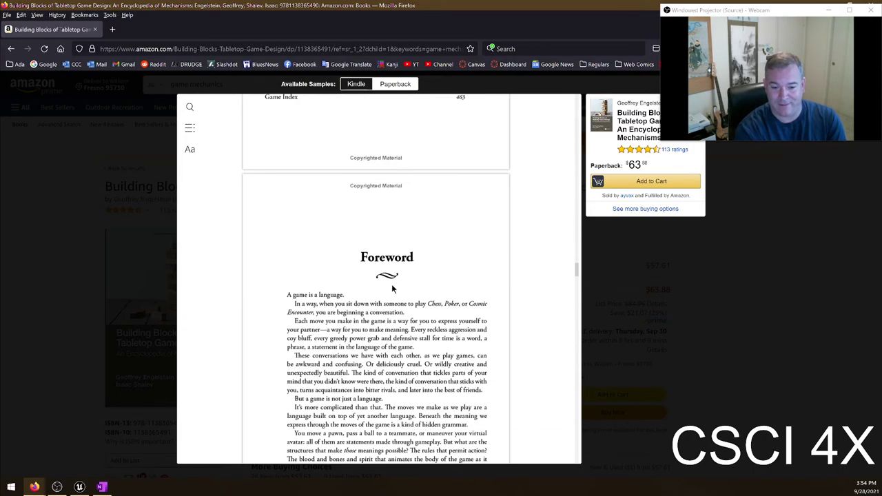
pyautogui.scroll(-2, 393, 286)
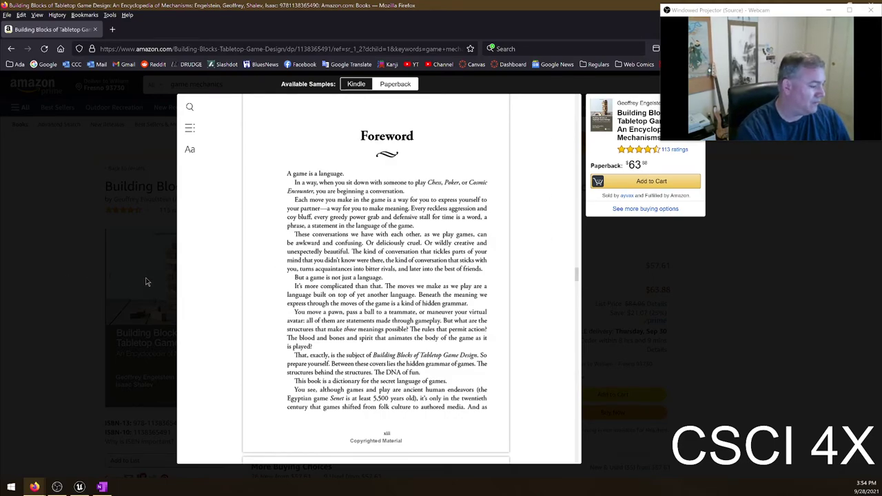
# - Close the book sample to check the paperback offer, and switch to the 9/28/21 notes in OneNote
pyautogui.click(596, 366)
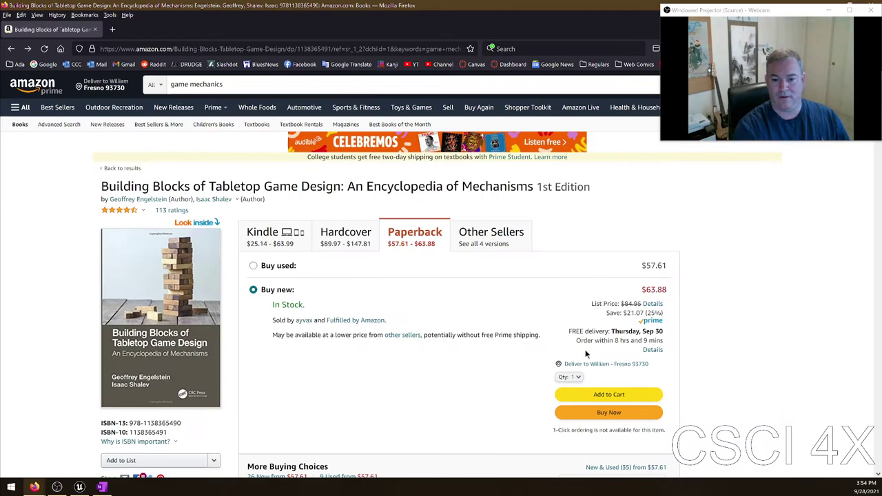
pyautogui.scroll(-3, 377, 349)
pyautogui.scroll(2, 374, 346)
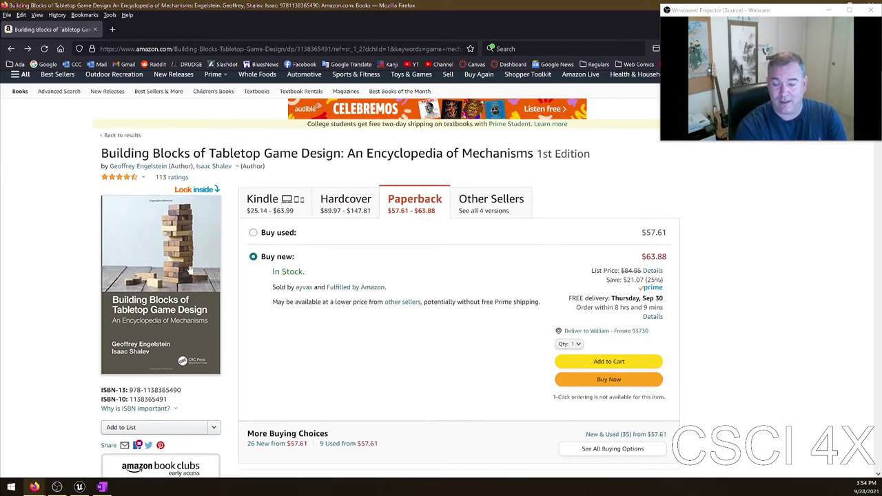
pyautogui.tripleClick(427, 270)
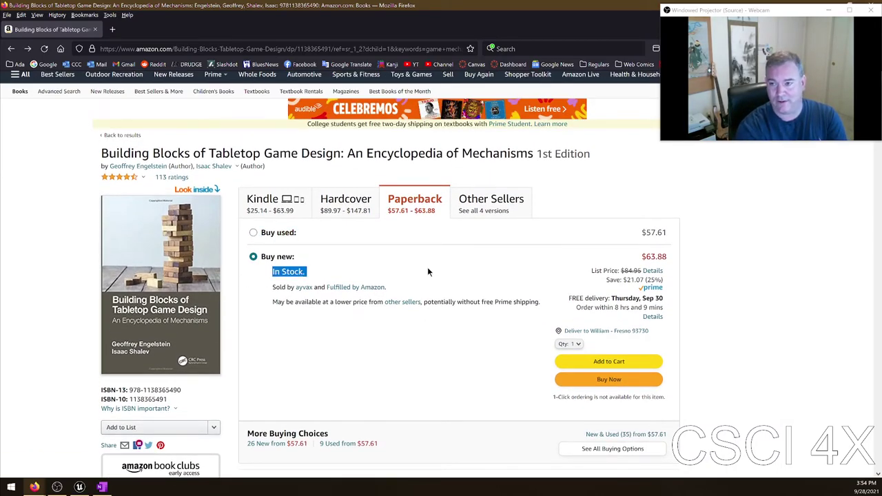
pyautogui.doubleClick(428, 268)
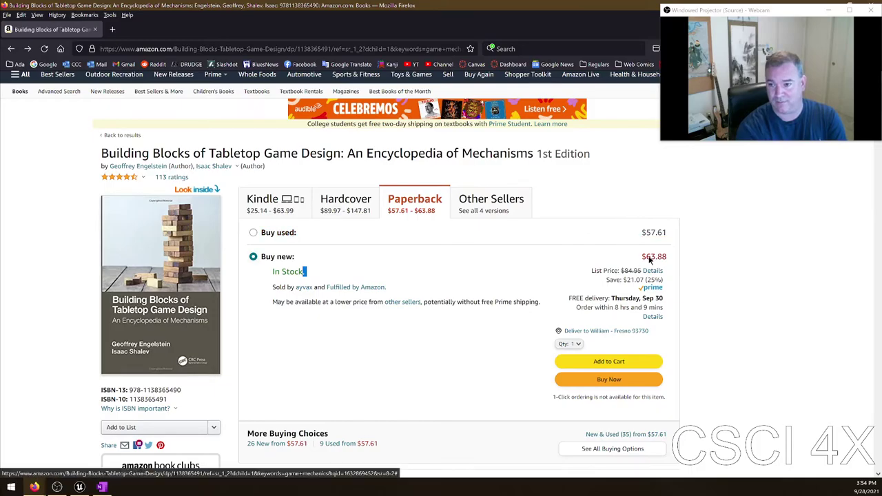
pyautogui.click(428, 362)
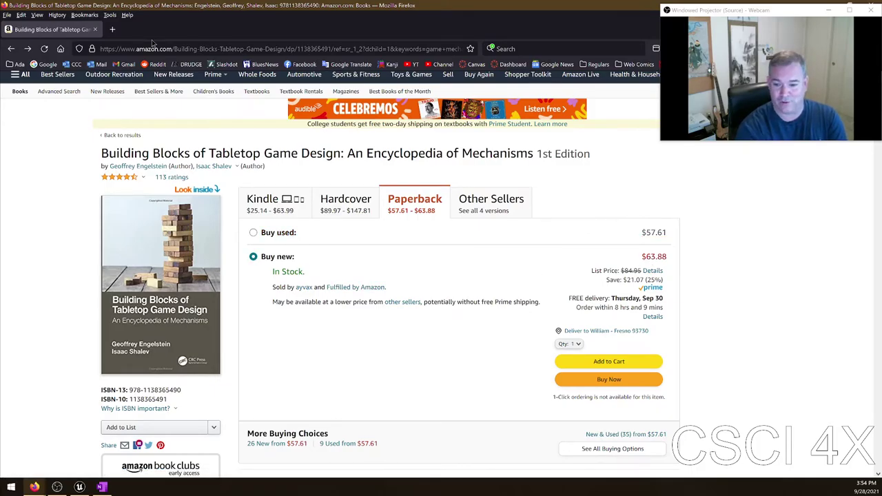
pyautogui.hotkey('alt', 'Tab')
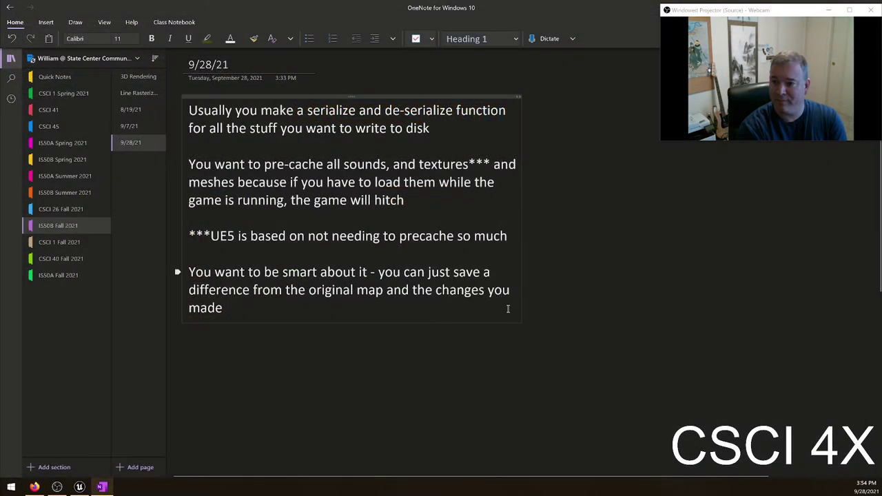
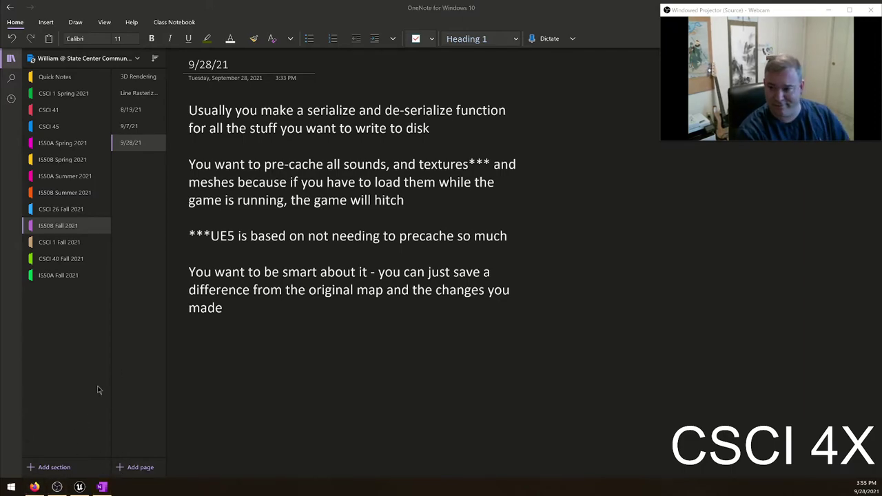
# - Switch to Firefox and search DuckDuckGo for "reiner knizia"
pyautogui.click(34, 486)
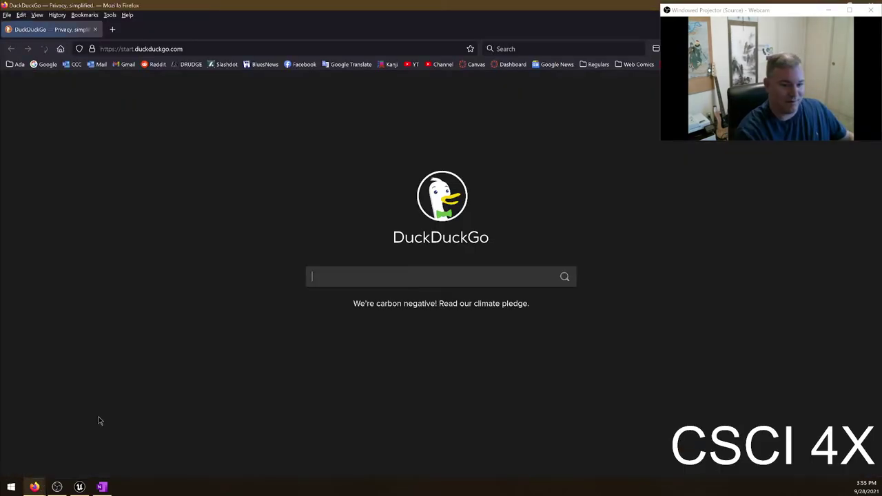
pyautogui.write('reiner kn')
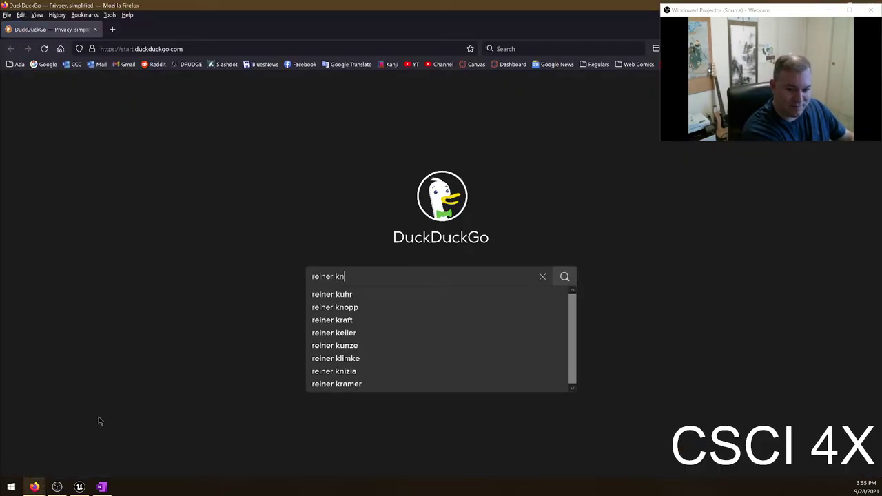
pyautogui.write('ize')
pyautogui.press('Down')
pyautogui.press('Return')
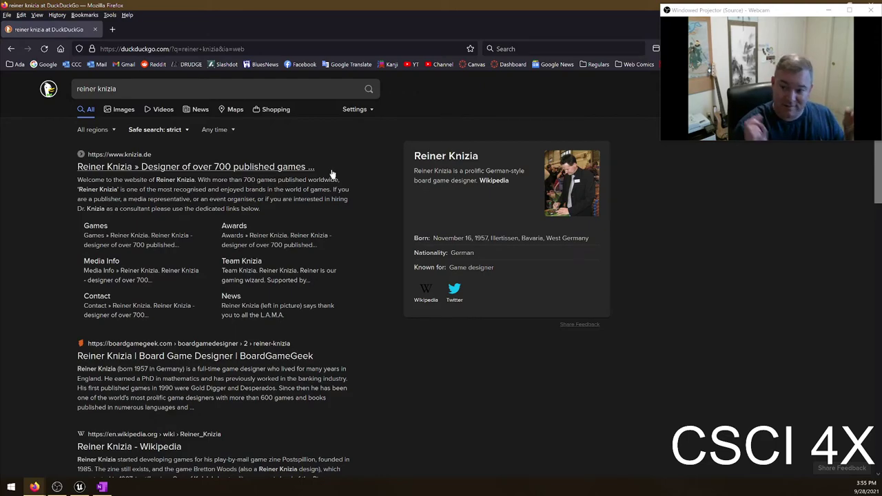
# - Open the BoardGameGeek result for board game designer Reiner Knizia and select the page's web address
pyautogui.scroll(-2, 338, 207)
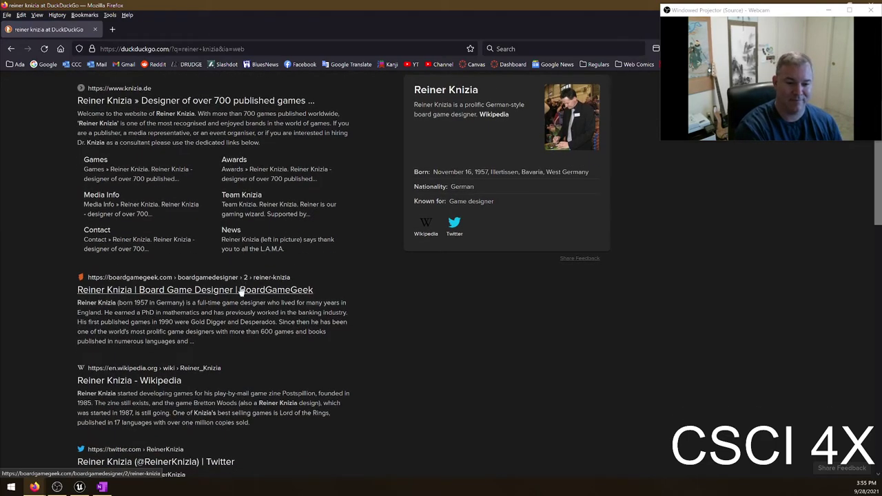
pyautogui.click(285, 290)
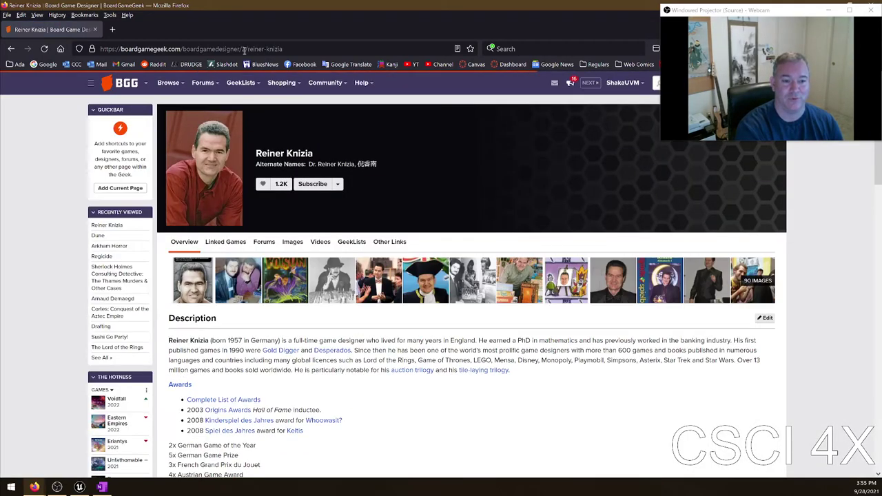
pyautogui.click(241, 51)
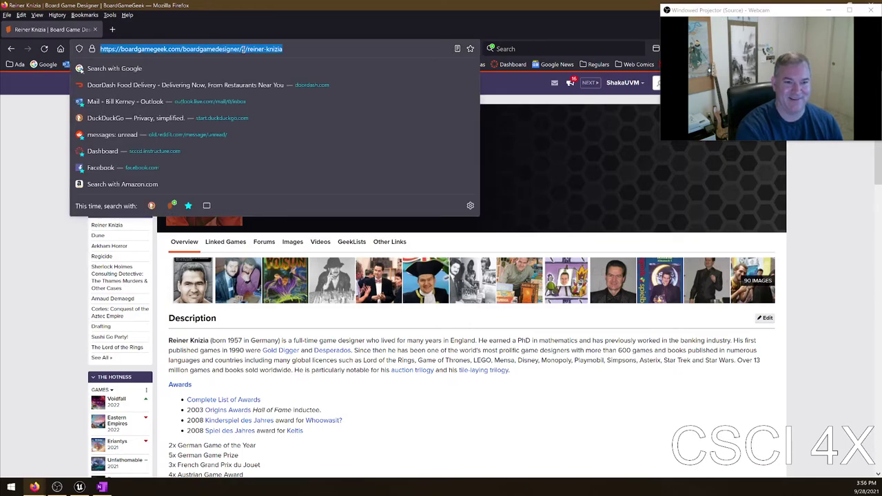
# - Change the designer ID in the web address to 1, load that BoardGameGeek page, and review the designer's description and top games
pyautogui.click(242, 49)
pyautogui.hotkey('shift', 'End')
pyautogui.write('1')
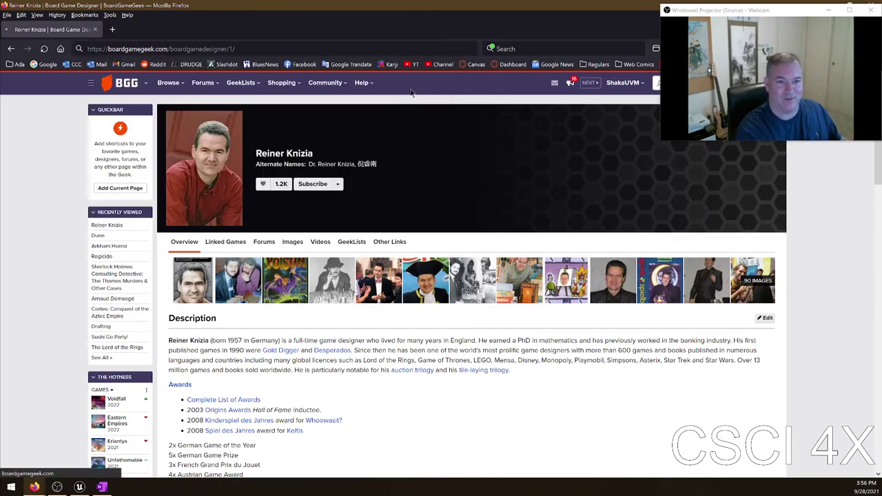
pyautogui.press('Return')
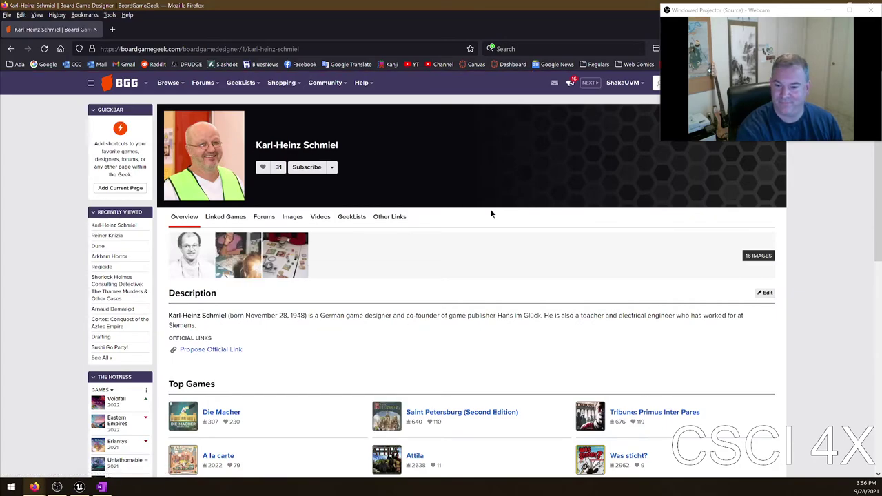
pyautogui.scroll(-3, 489, 210)
pyautogui.moveTo(497, 217); pyautogui.dragTo(556, 216)
pyautogui.click(556, 204)
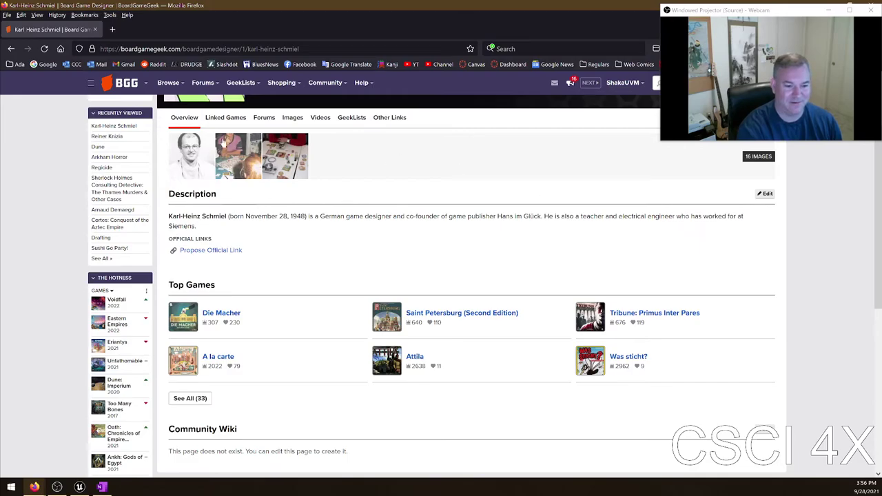
# - Return to Reiner Knizia's page and review his awards and abridged list of notable games
pyautogui.click(11, 49)
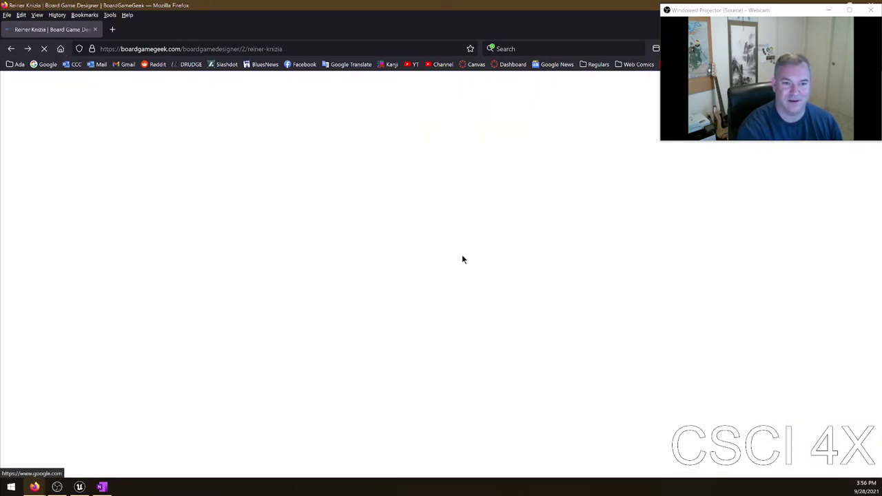
pyautogui.scroll(-2, 416, 264)
pyautogui.scroll(-10, 416, 268)
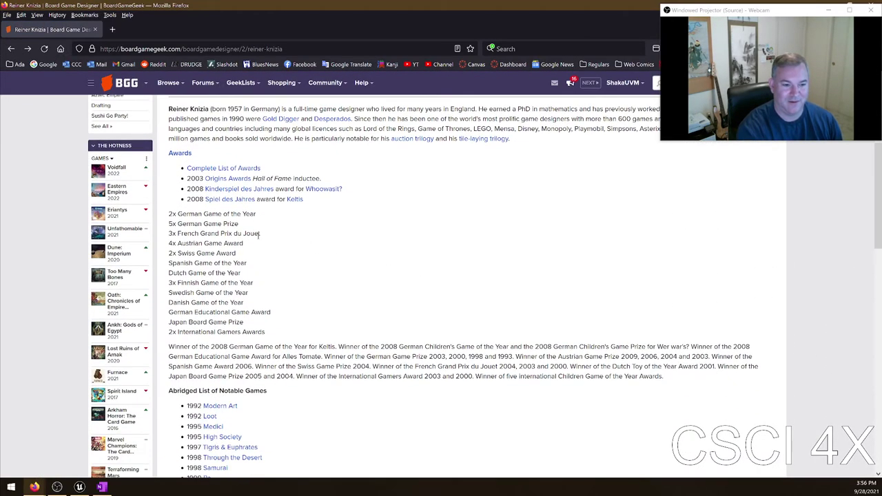
pyautogui.scroll(-2, 364, 306)
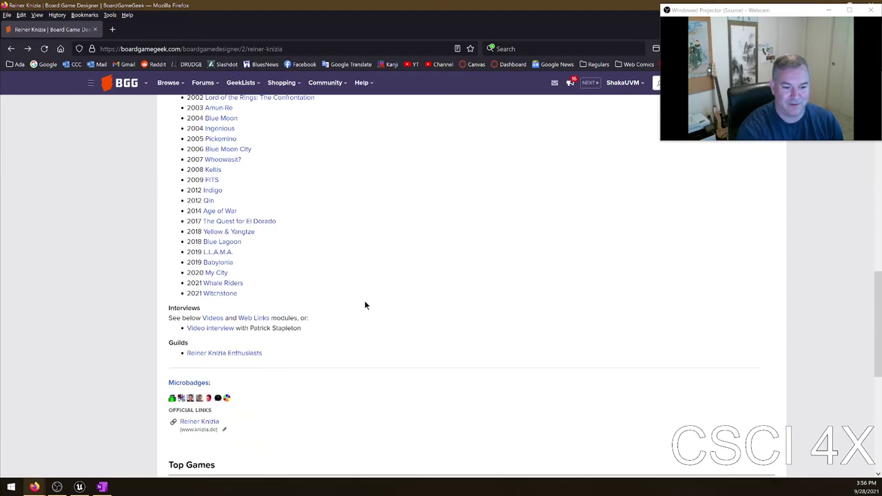
pyautogui.scroll(1, 287, 259)
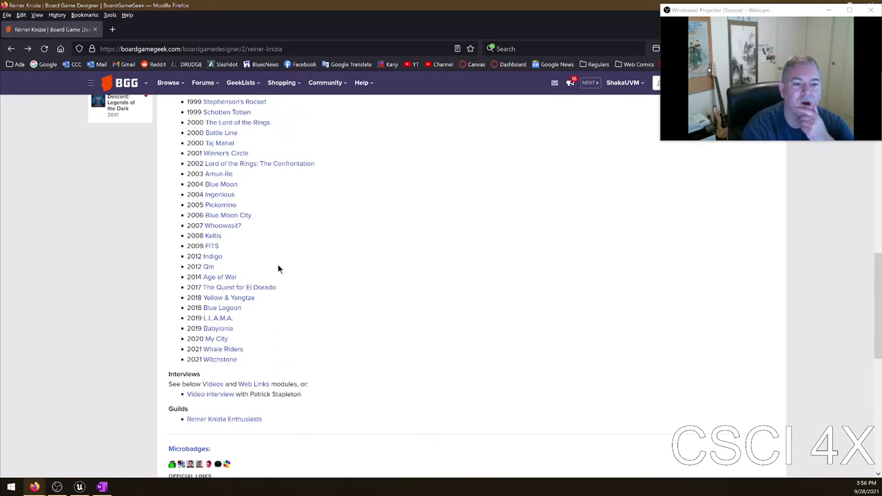
pyautogui.scroll(1, 277, 264)
pyautogui.scroll(1, 270, 257)
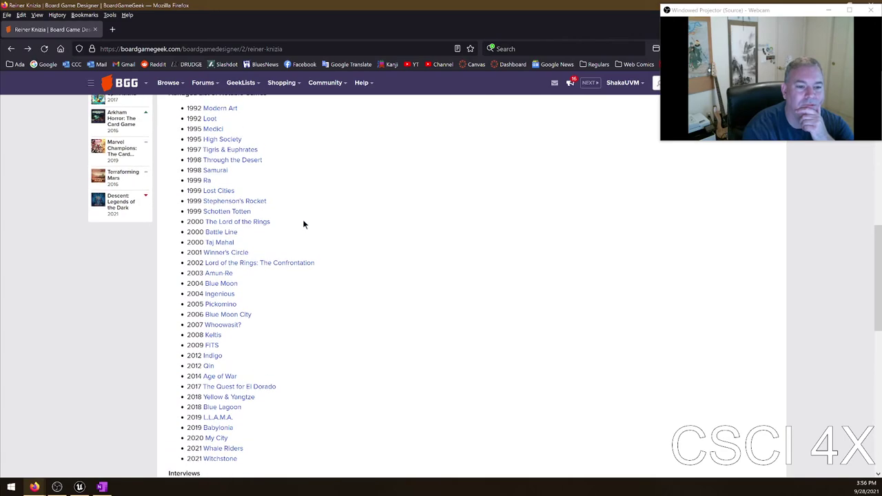
# - Open the 1998 game Samurai, check one of its images, review its videos and in-depth reviews, and switch to the 9/28/21 notes in OneNote
pyautogui.click(212, 204)
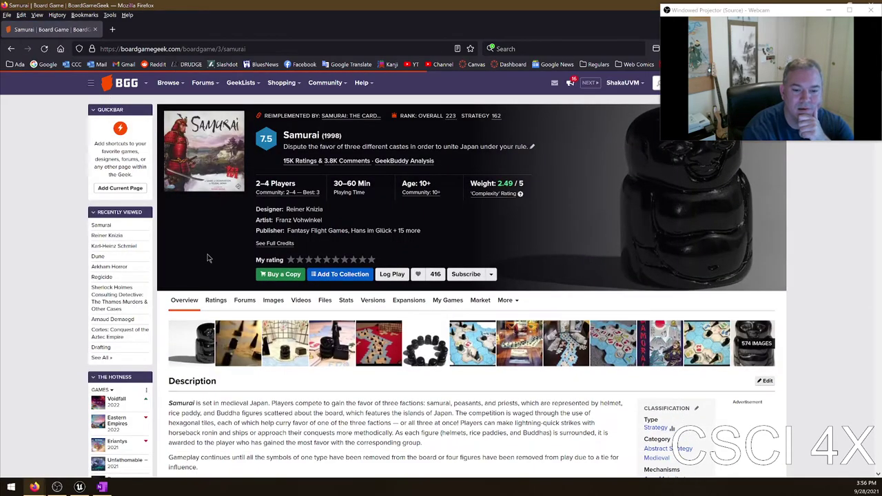
pyautogui.click(367, 345)
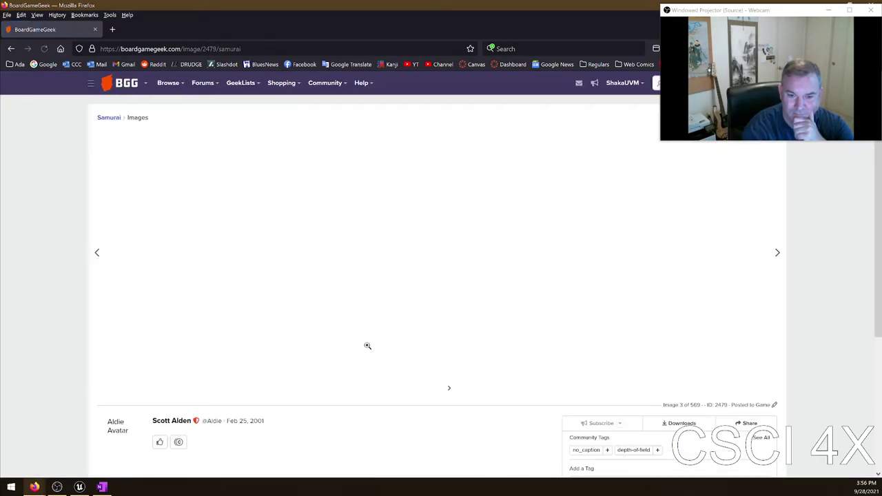
pyautogui.click(12, 49)
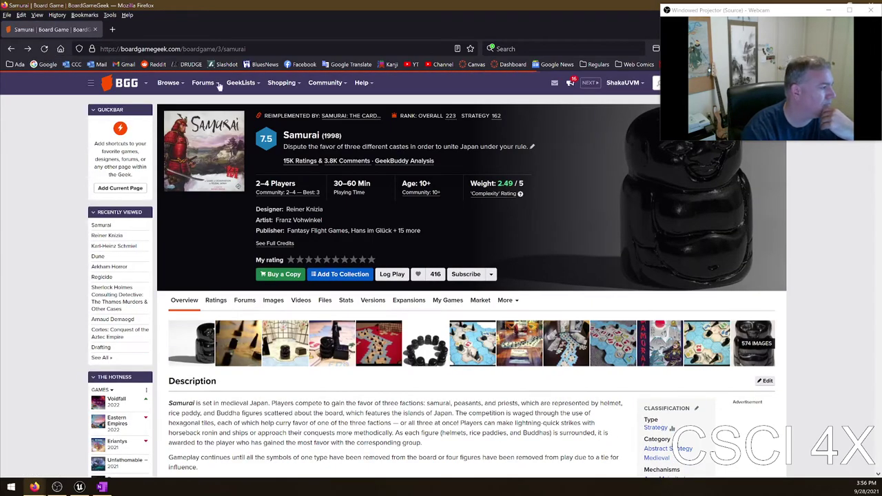
pyautogui.scroll(-8, 452, 202)
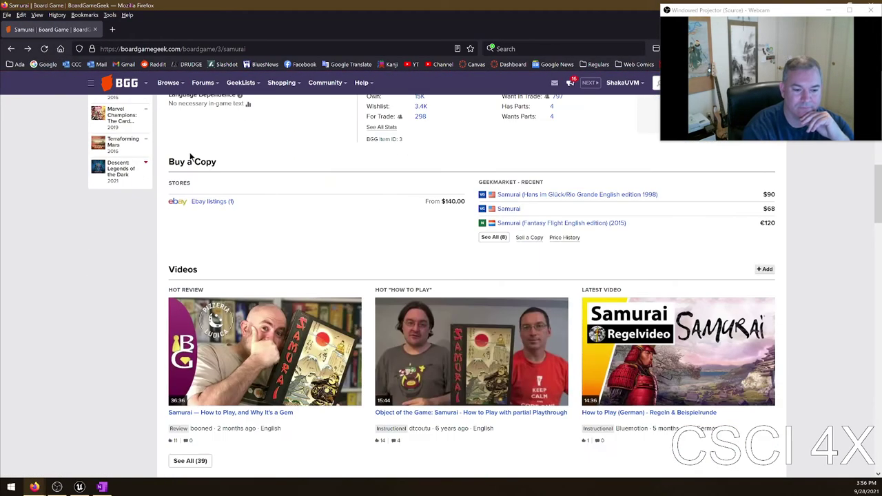
pyautogui.scroll(-2, 372, 256)
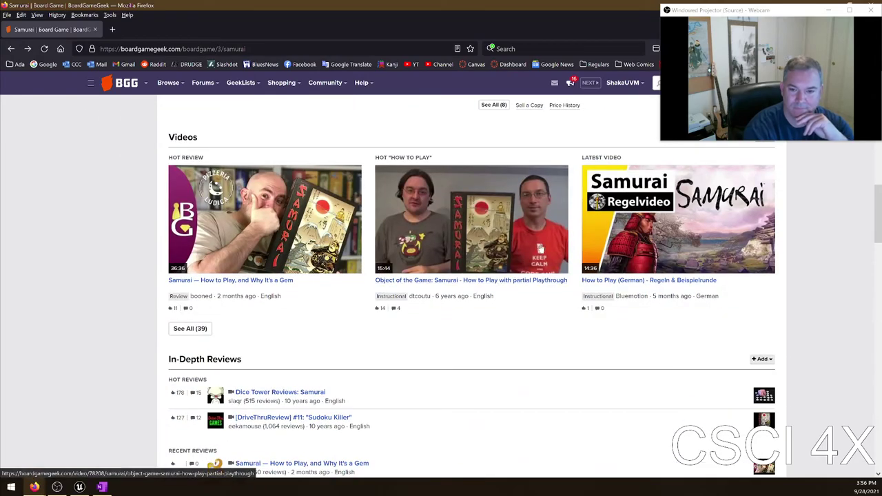
pyautogui.scroll(-2, 413, 240)
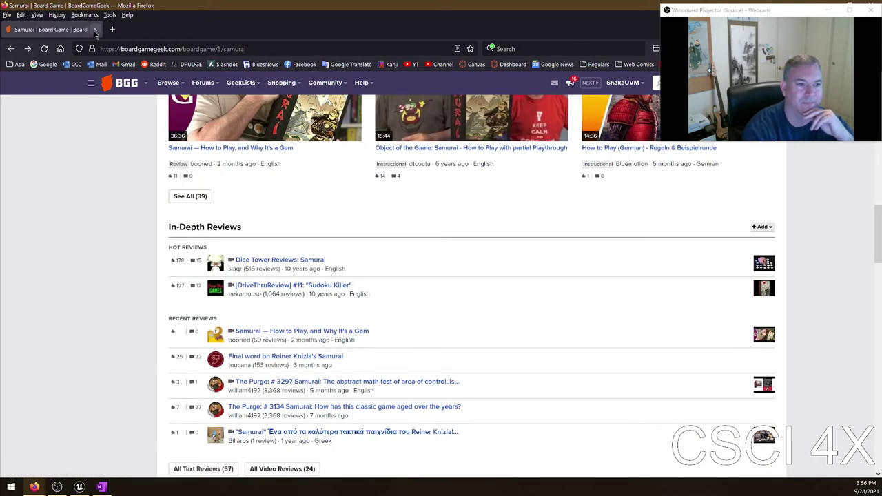
pyautogui.hotkey('alt', 'Tab')
pyautogui.click(341, 364)
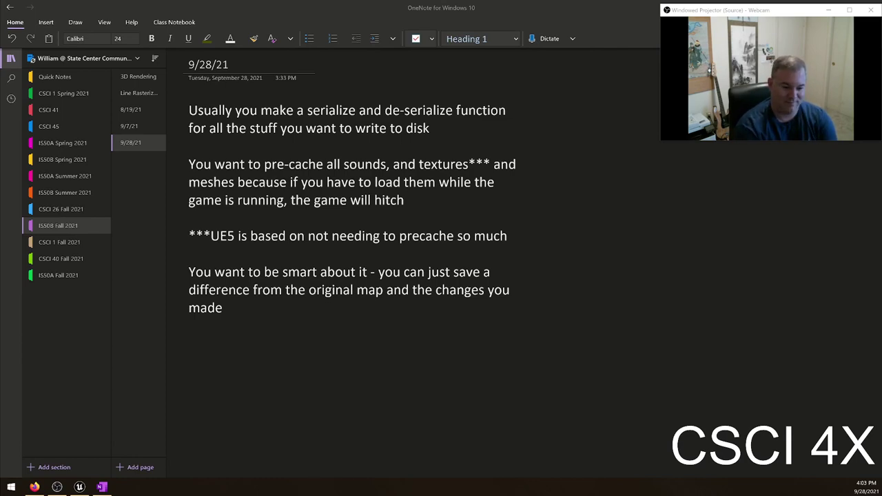
# - Switch to the Unreal Editor and show the contents of the ProceduralWalls folder in the project's Content
pyautogui.click(79, 487)
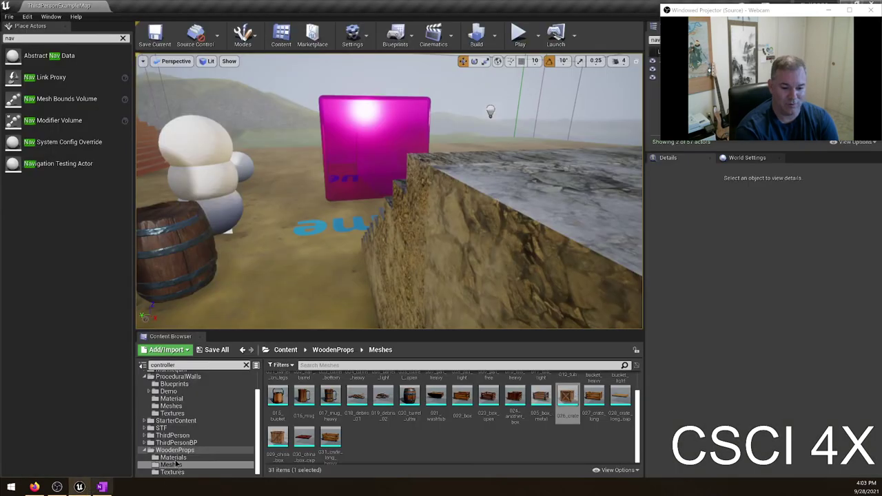
pyautogui.scroll(2, 207, 420)
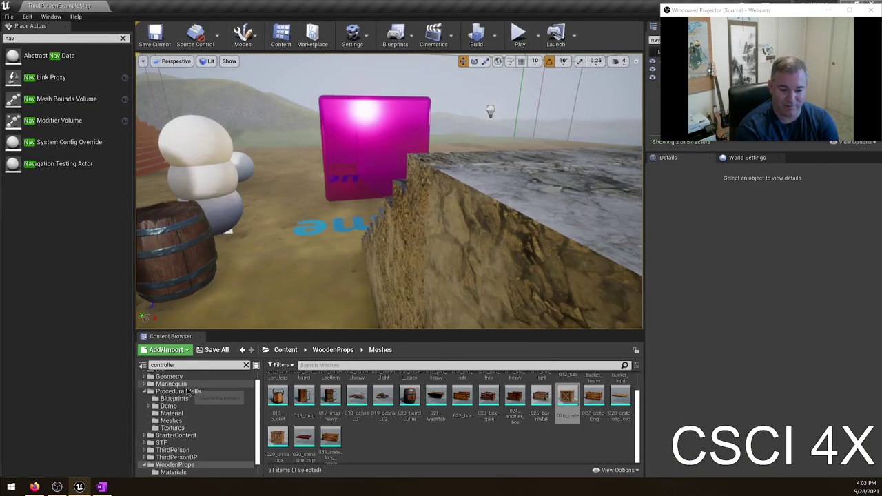
pyautogui.click(181, 383)
pyautogui.click(180, 391)
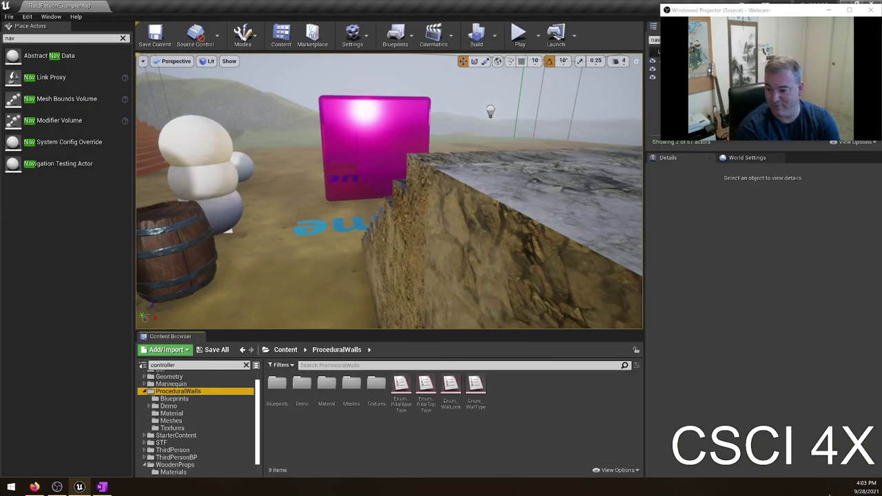
pyautogui.click(478, 469)
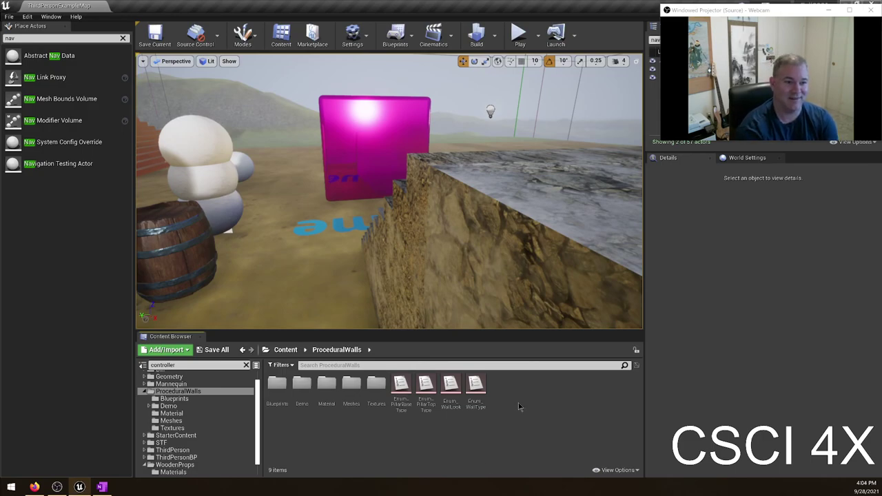
# - Close the Unreal Editor and OneNote windows to reveal the procedural spline walls Marketplace page in the Epic Games Launcher
pyautogui.doubleClick(471, 5)
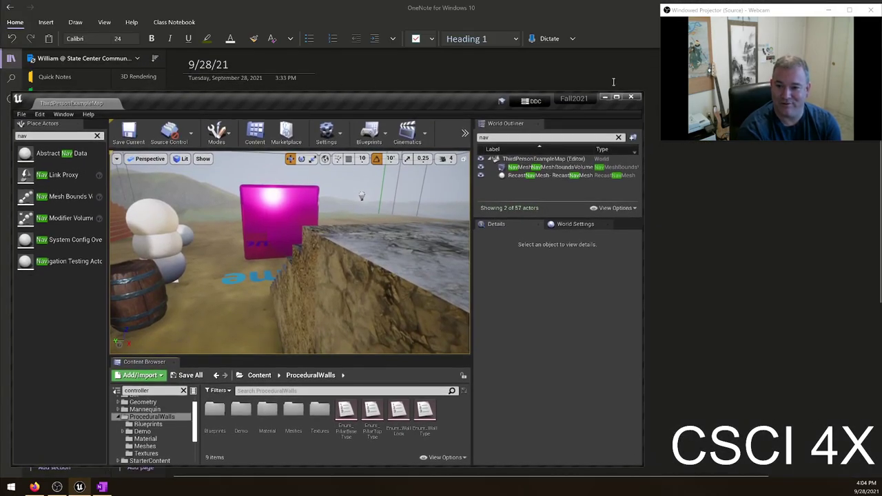
pyautogui.click(630, 96)
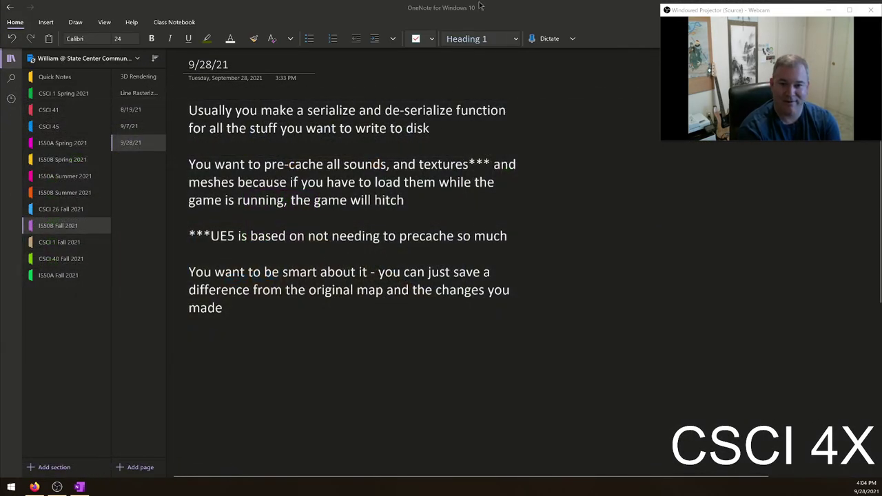
pyautogui.moveTo(528, 5); pyautogui.dragTo(320, 101)
pyautogui.click(615, 93)
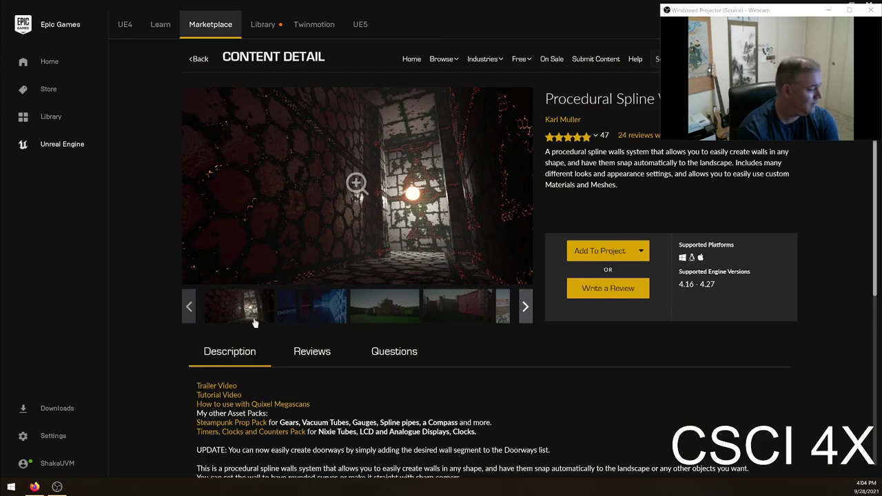